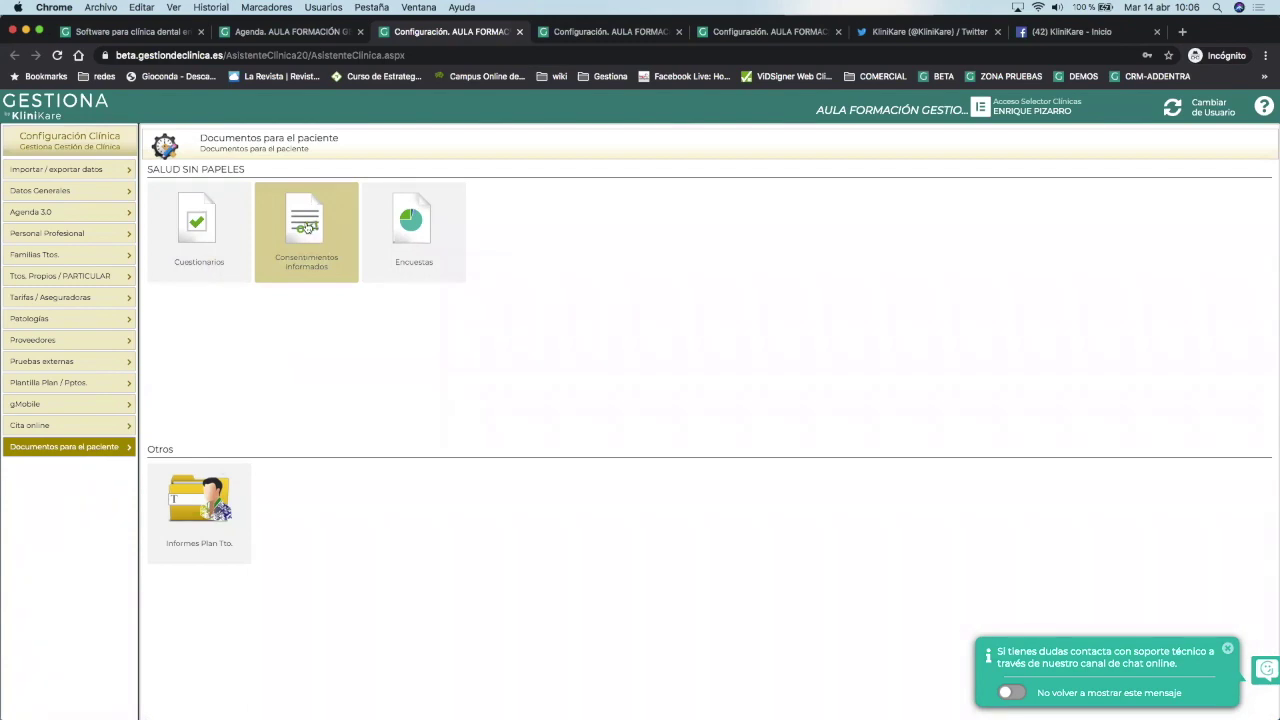
# Create a new questionnaire in the patient documents section and name it "Ejemplo formación".
pyautogui.click(207, 226)
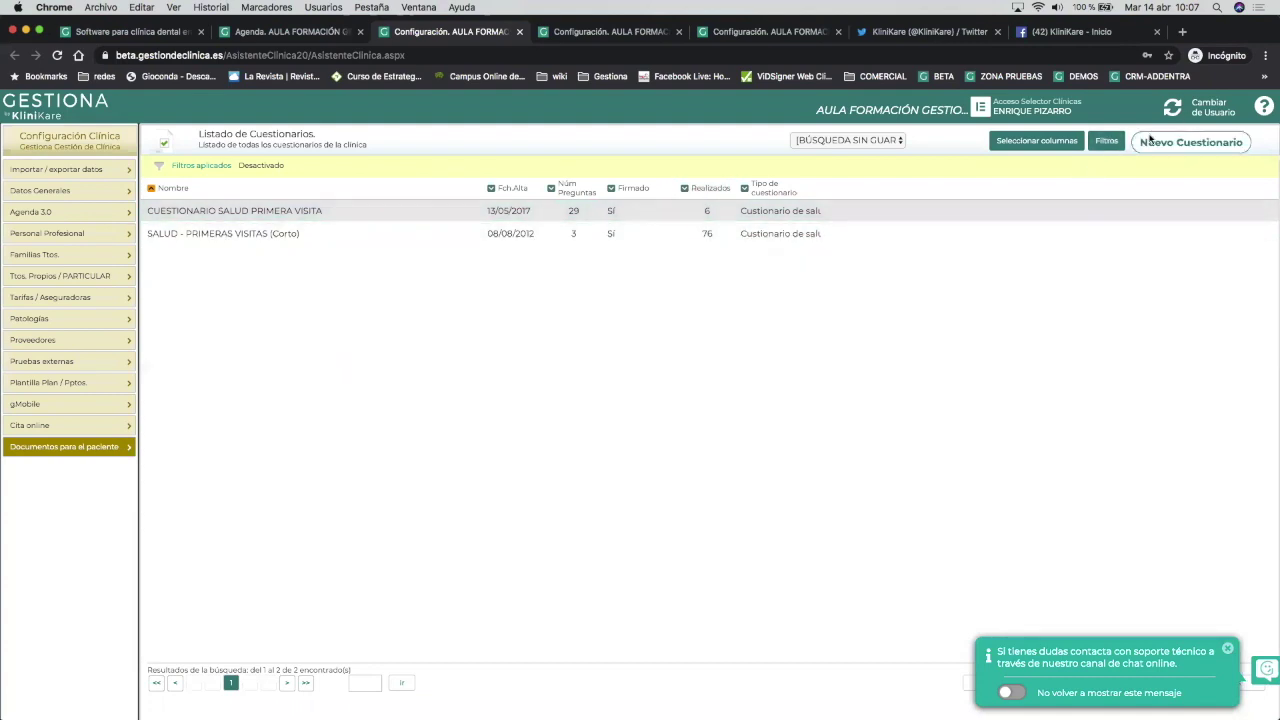
pyautogui.click(1205, 143)
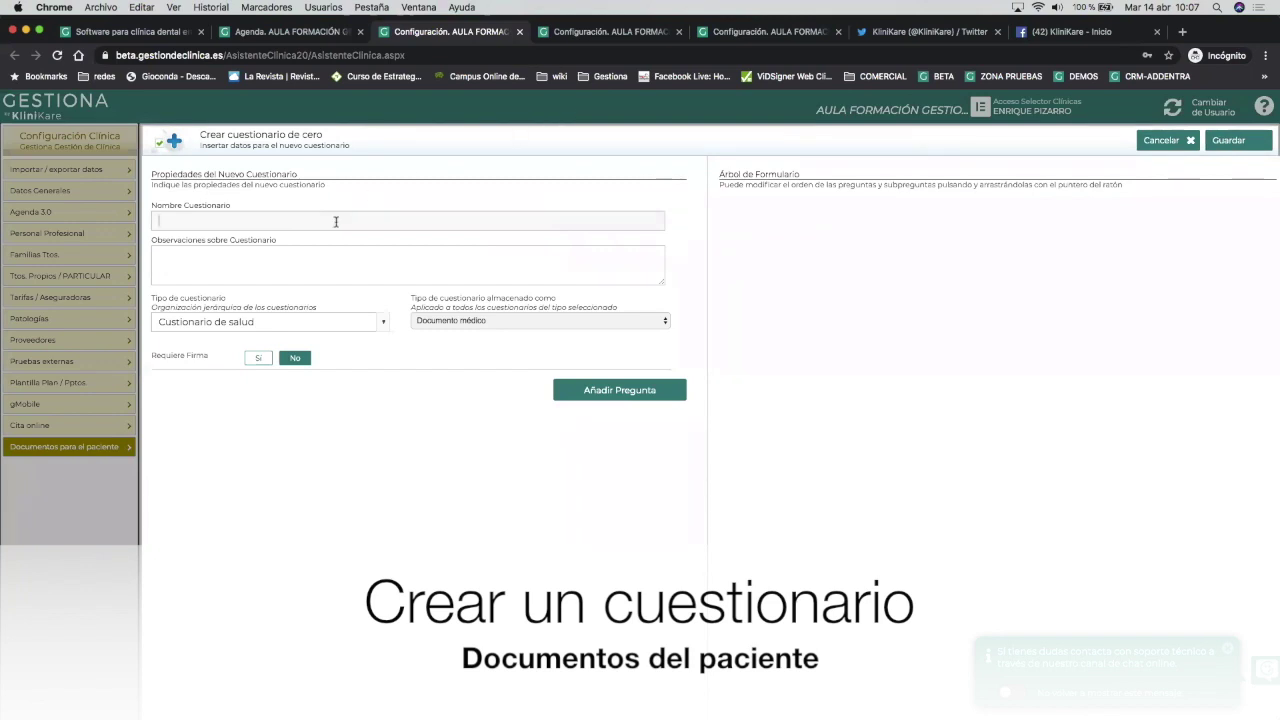
pyautogui.write('Ejemplo formación')
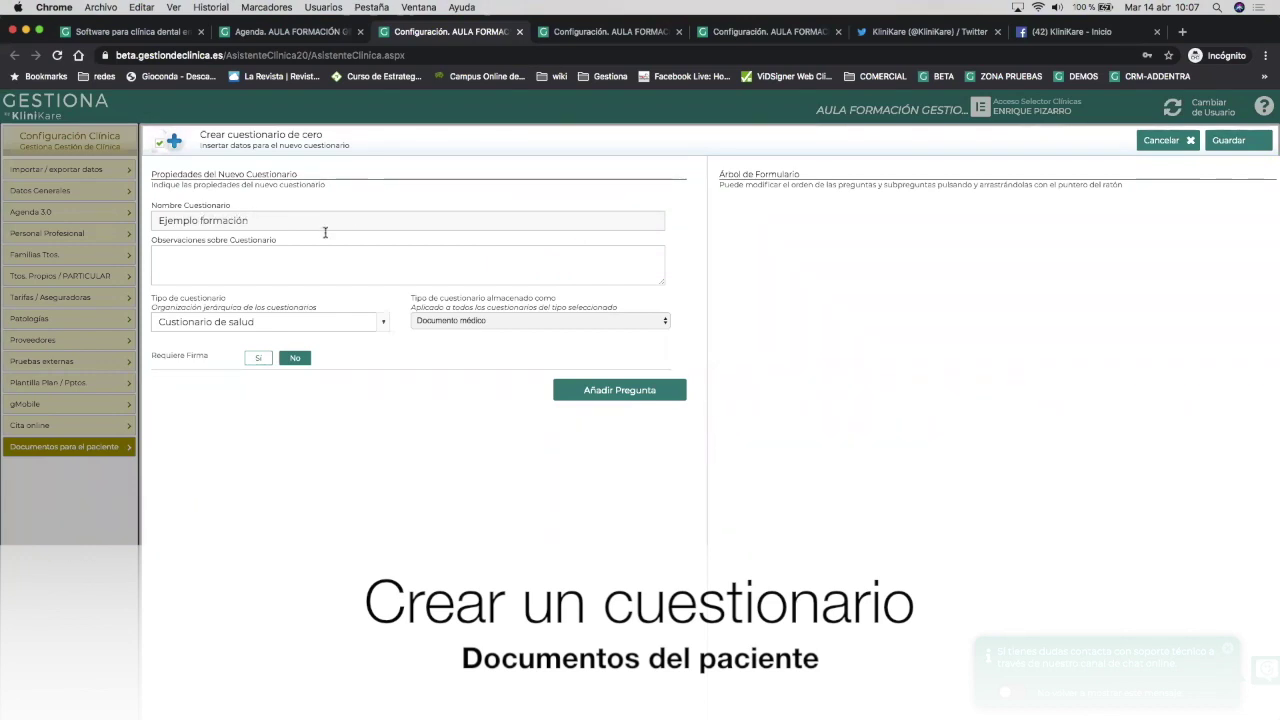
# Examine the questionnaire's observations, questionnaire type, storage type and required signature options.
pyautogui.click(249, 259)
pyautogui.click(288, 322)
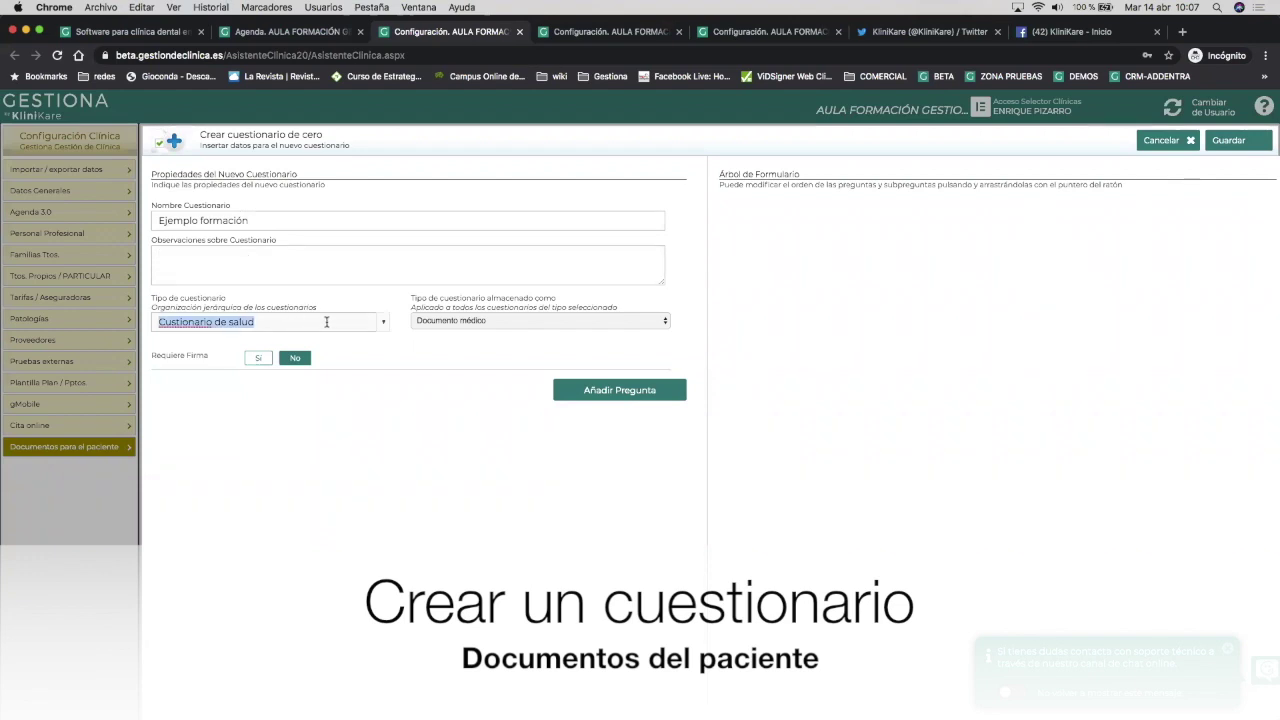
pyautogui.click(381, 323)
pyautogui.click(381, 323)
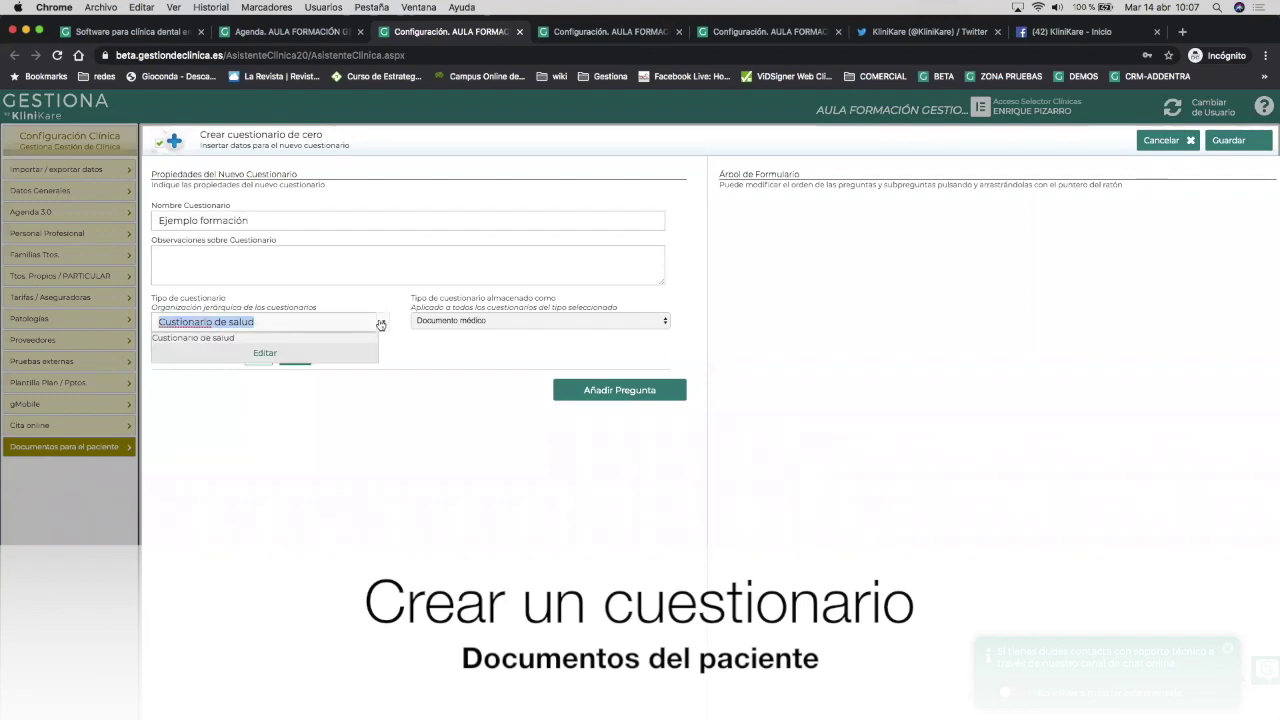
pyautogui.click(266, 322)
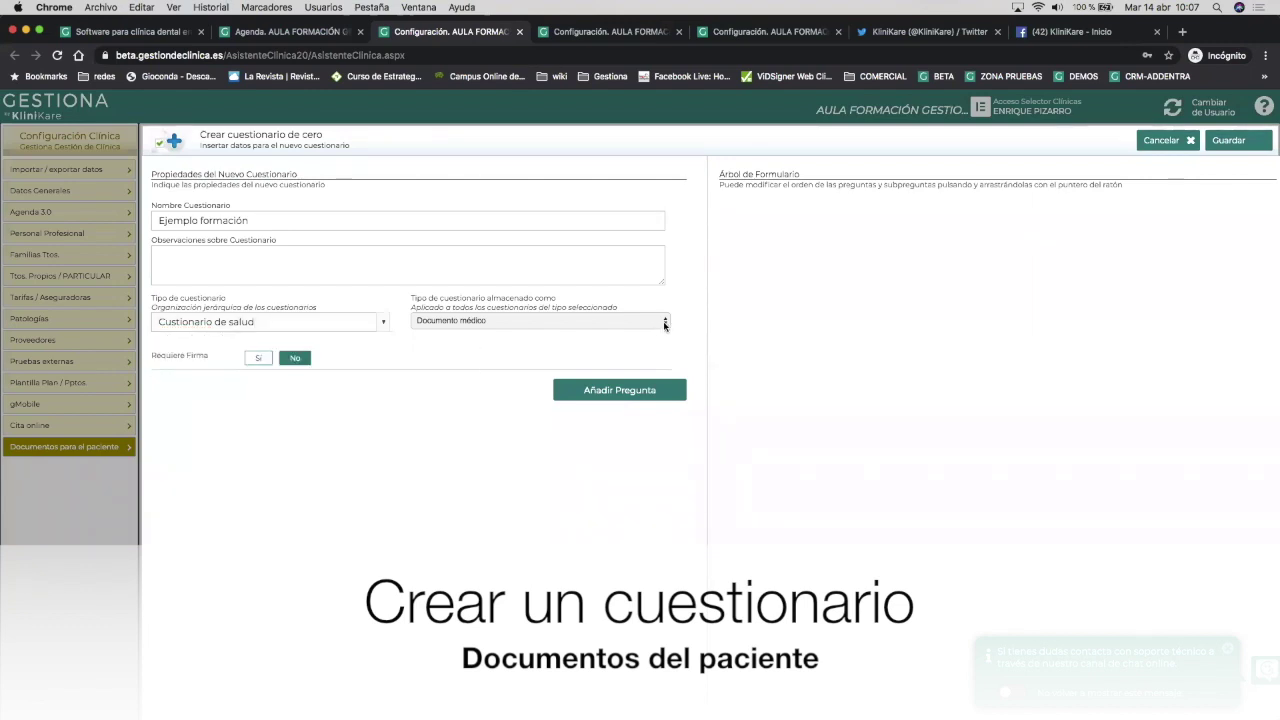
pyautogui.click(665, 321)
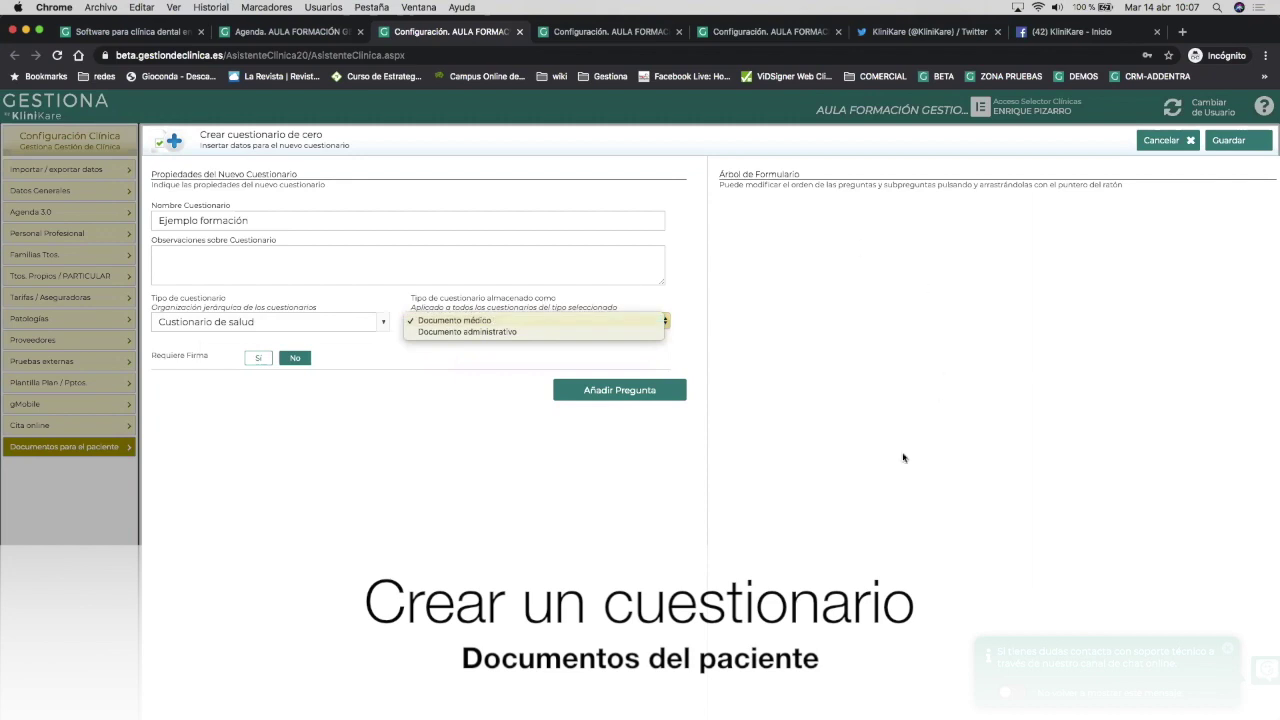
pyautogui.press('Escape')
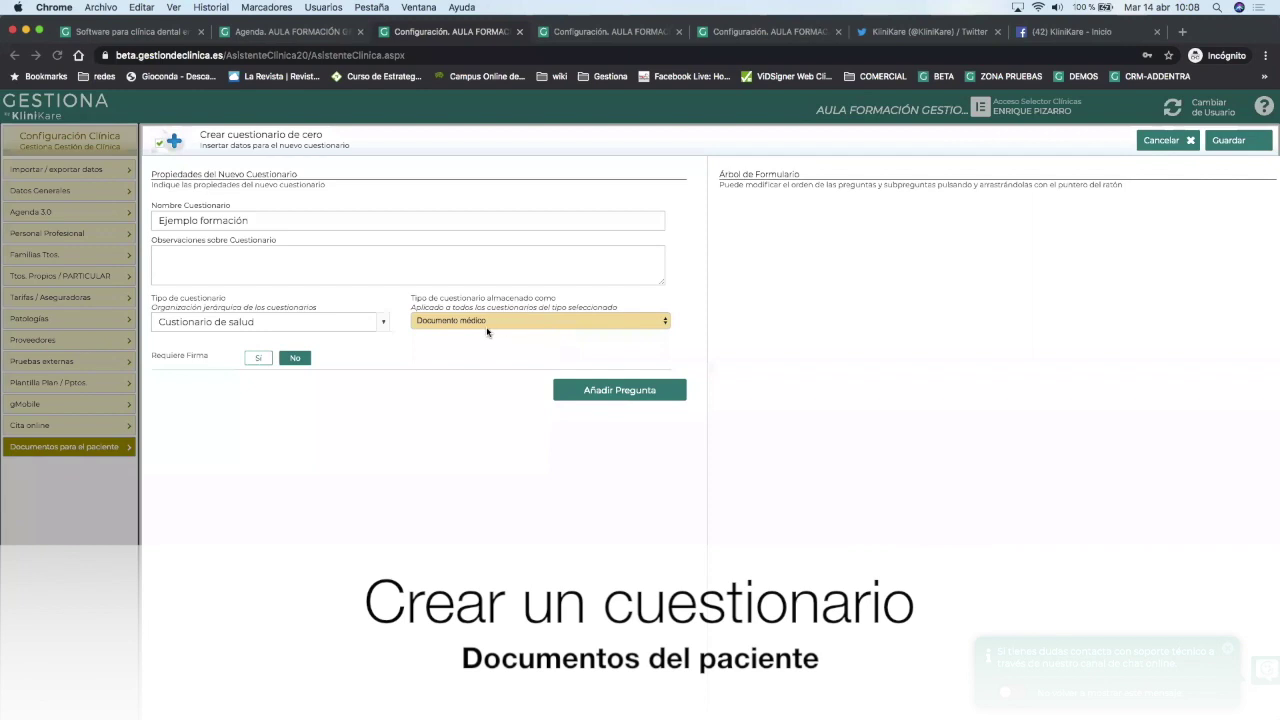
pyautogui.click(257, 358)
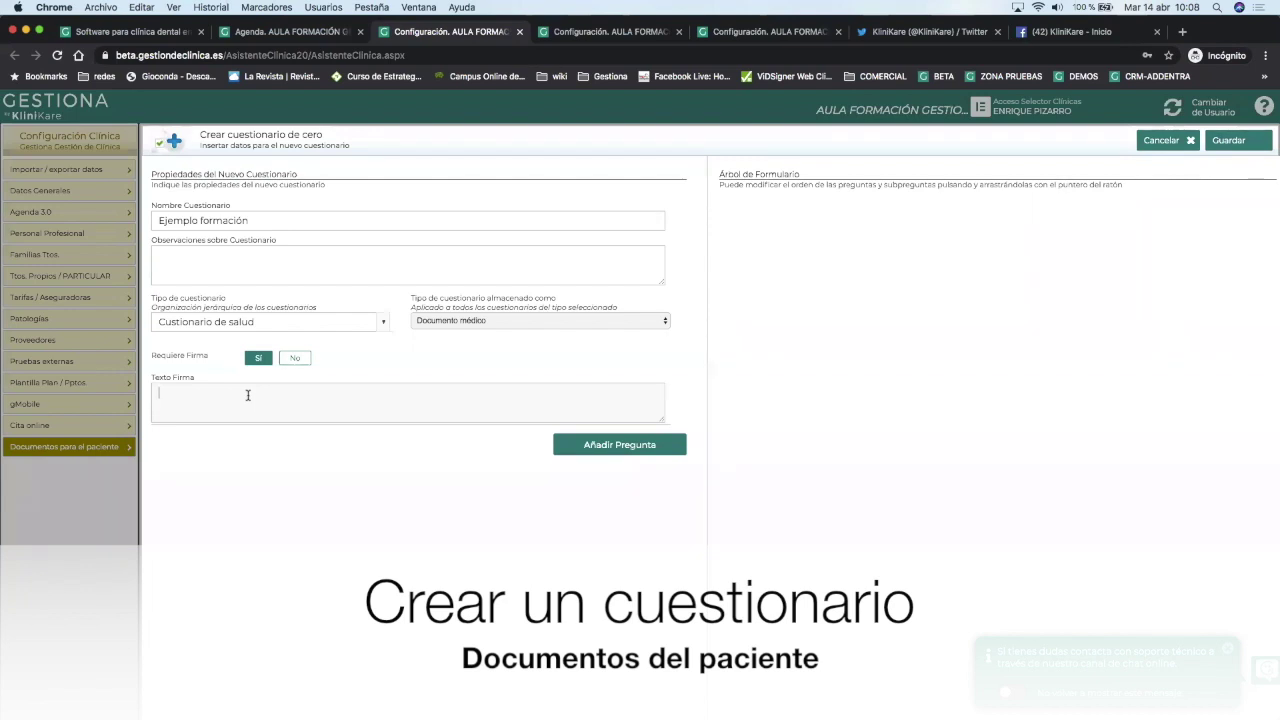
pyautogui.click(296, 358)
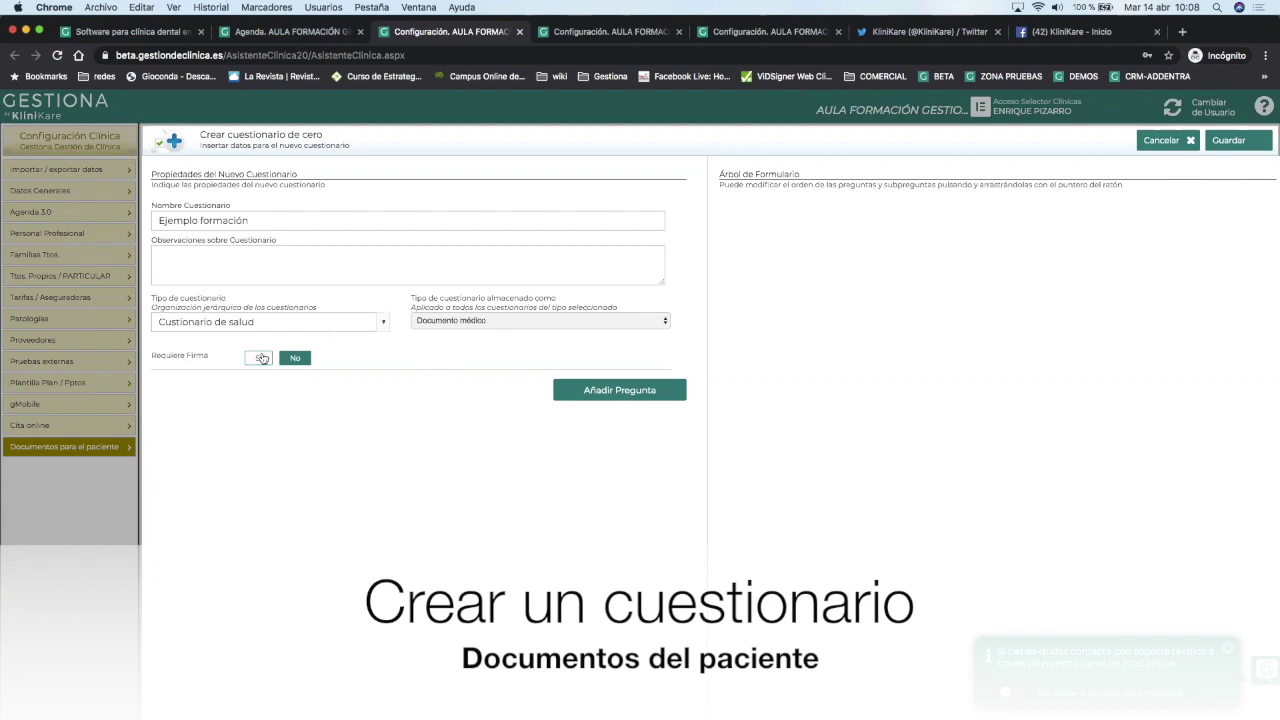
# Add the question "¿Es hombre o mujer?" to the questionnaire with the question type Contestación simple.
pyautogui.click(616, 390)
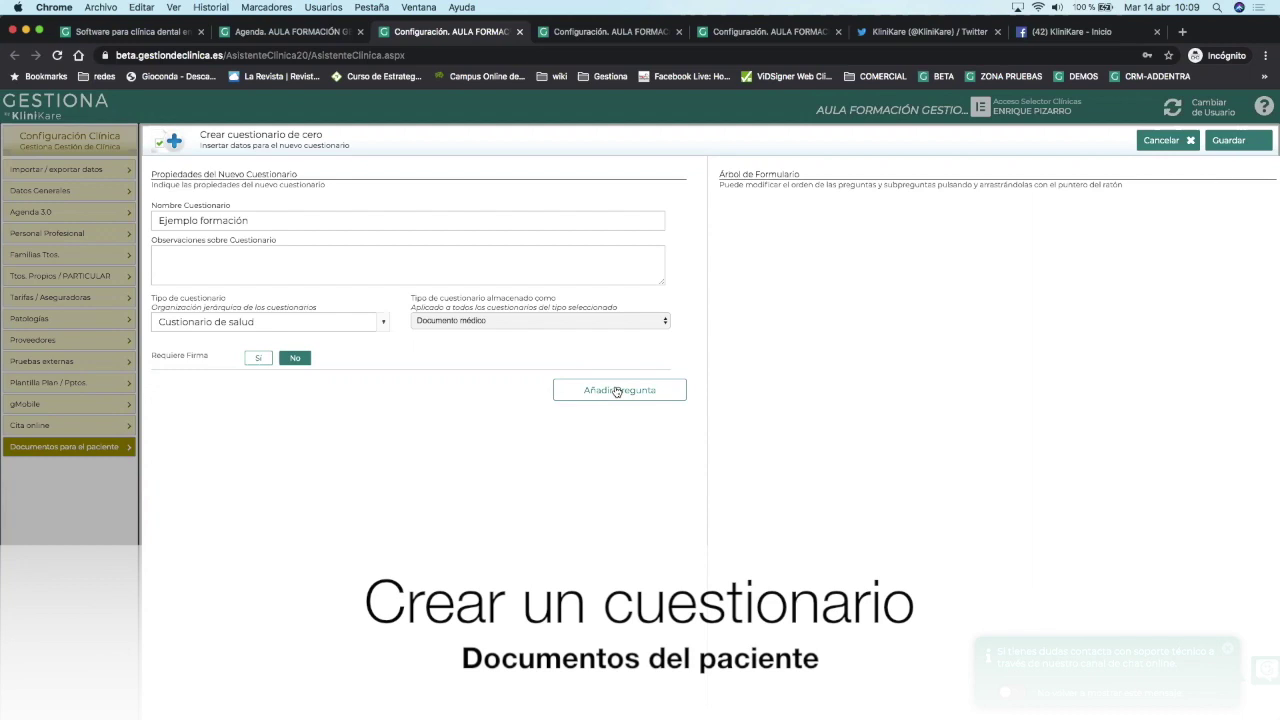
pyautogui.click(617, 391)
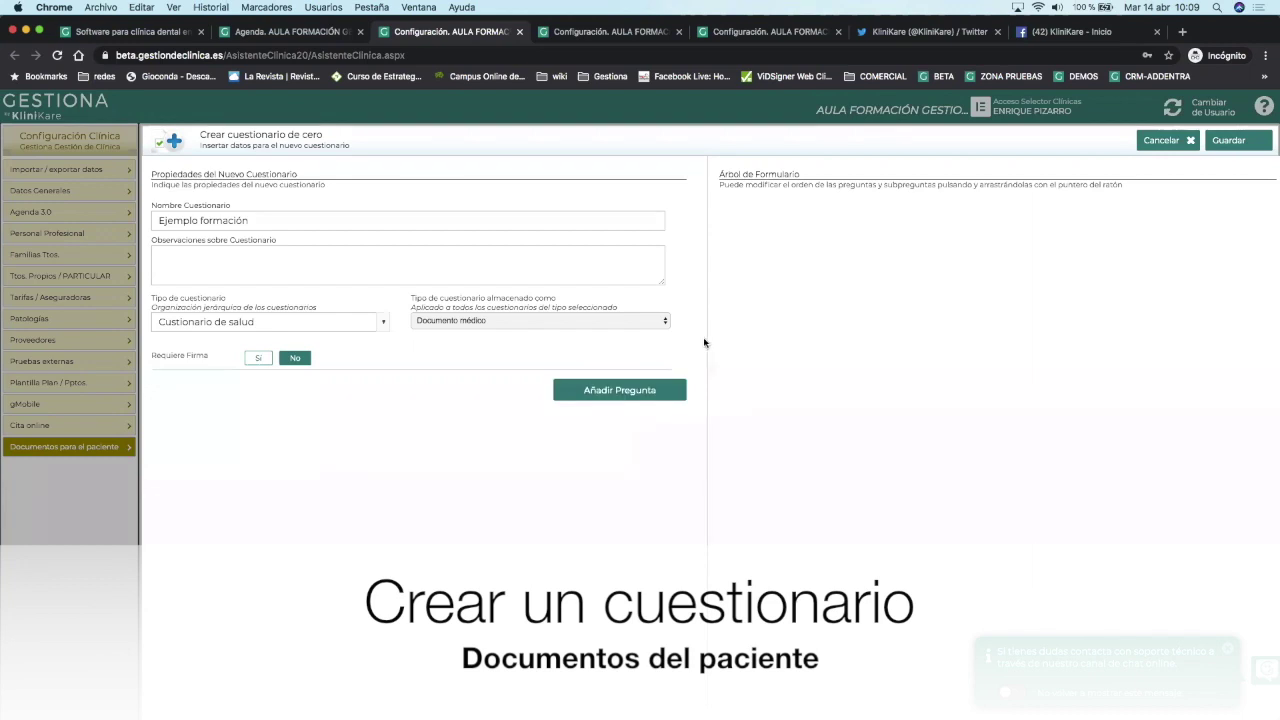
pyautogui.click(624, 393)
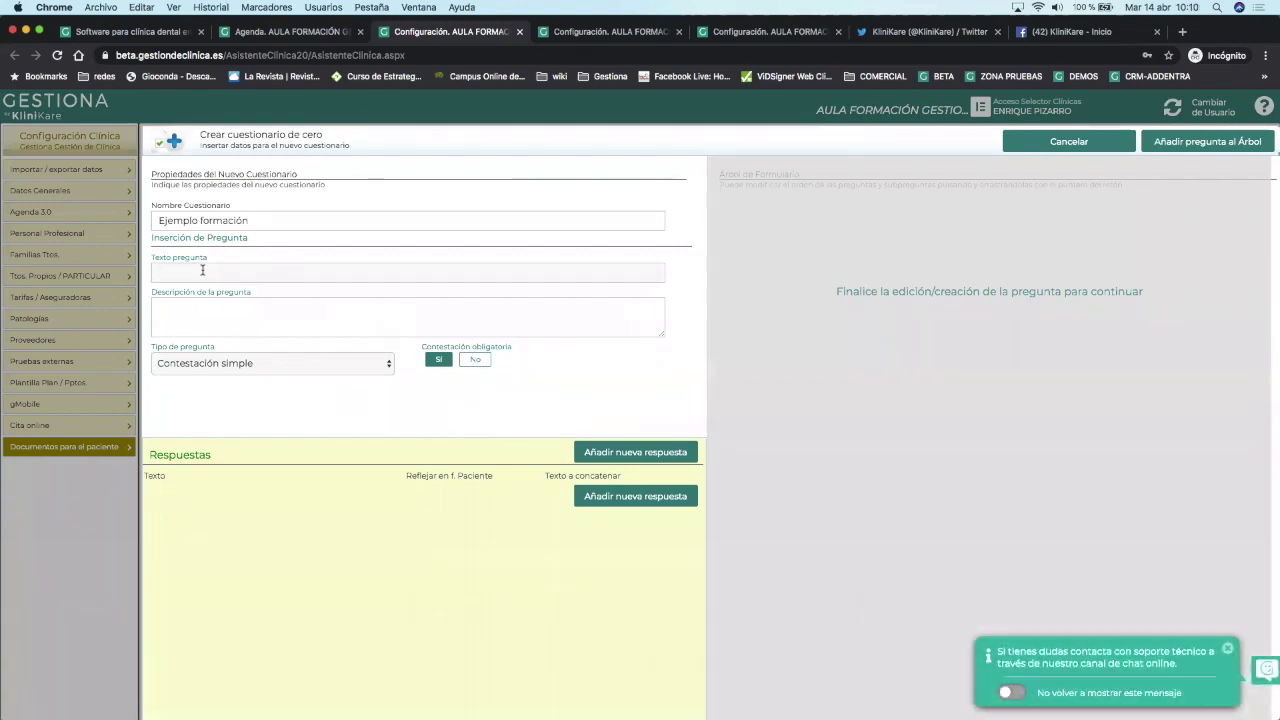
pyautogui.click(202, 270)
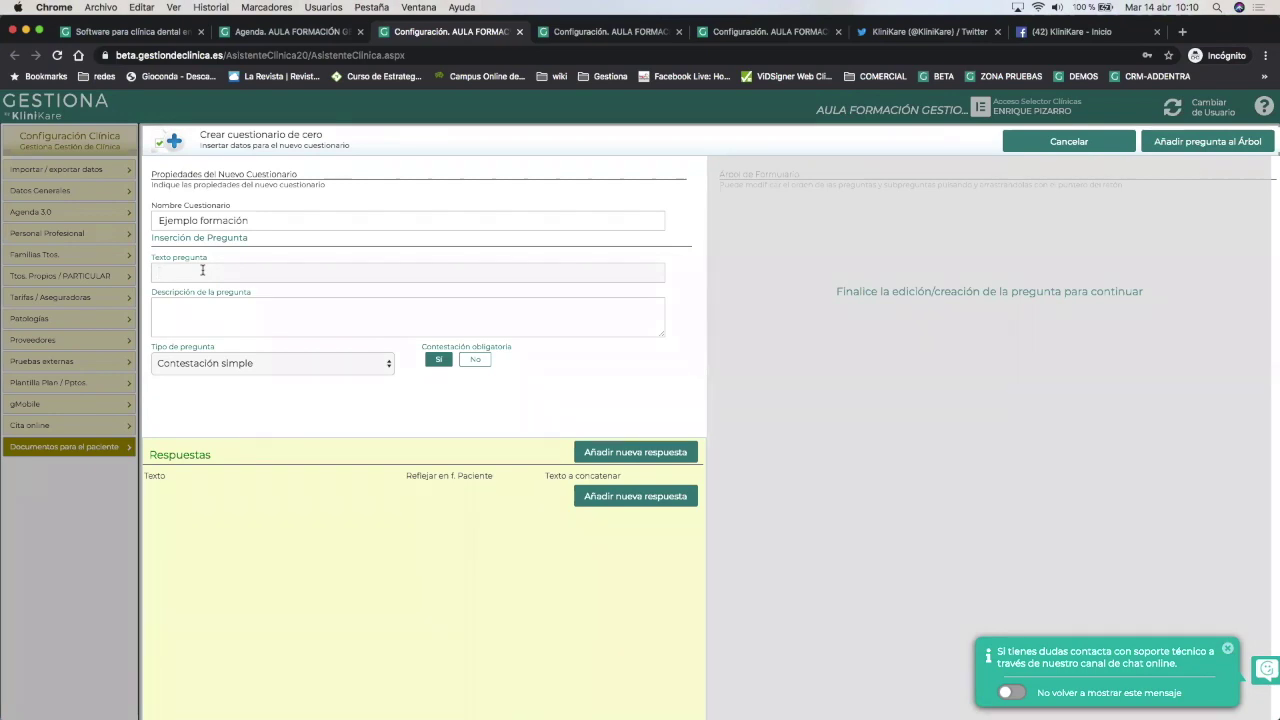
pyautogui.write('¿Es hombre o mujer')
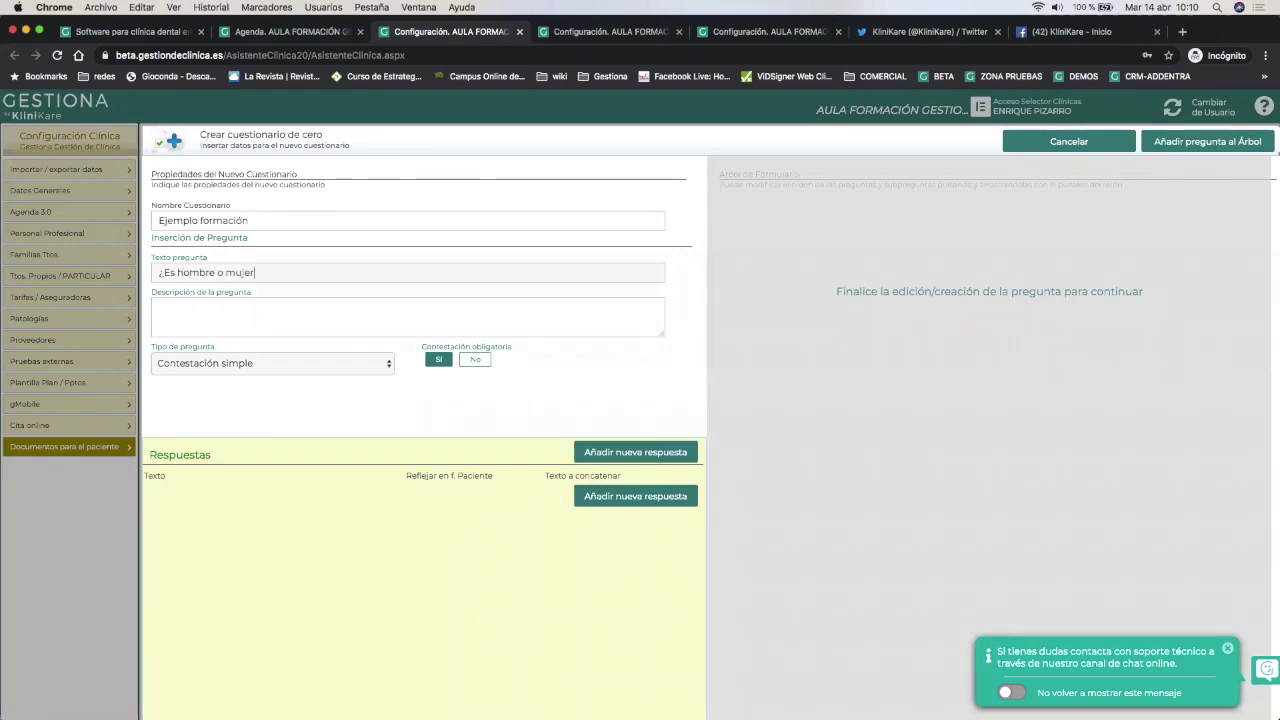
pyautogui.write('?')
pyautogui.click(278, 368)
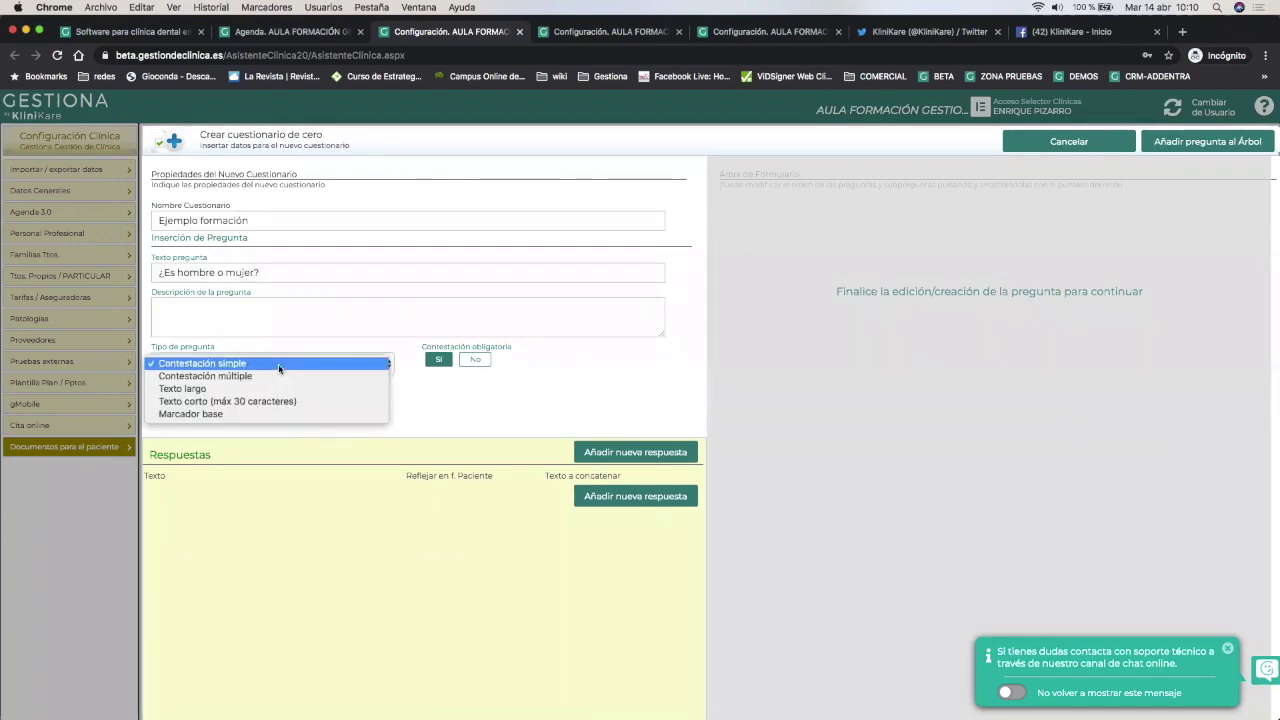
pyautogui.click(205, 365)
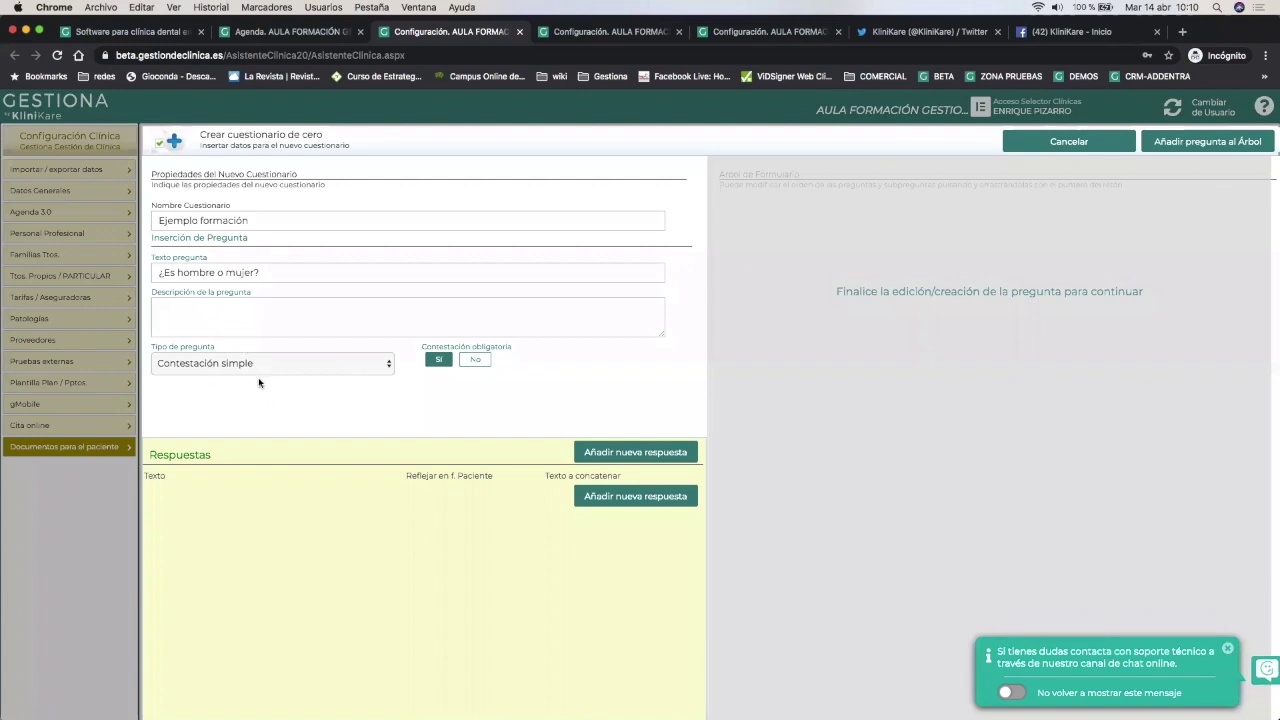
# Add the two answers "Hombre" and "Mujer" to the question.
pyautogui.click(618, 454)
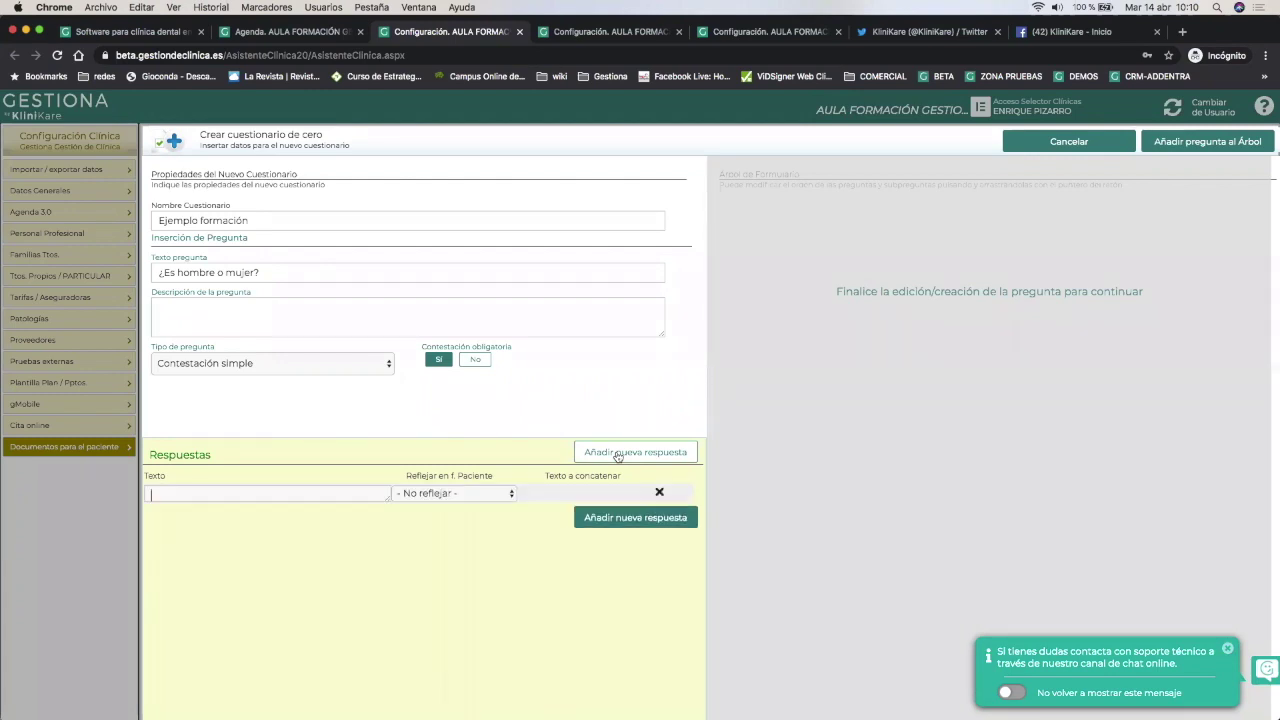
pyautogui.write('Hombre')
pyautogui.click(636, 456)
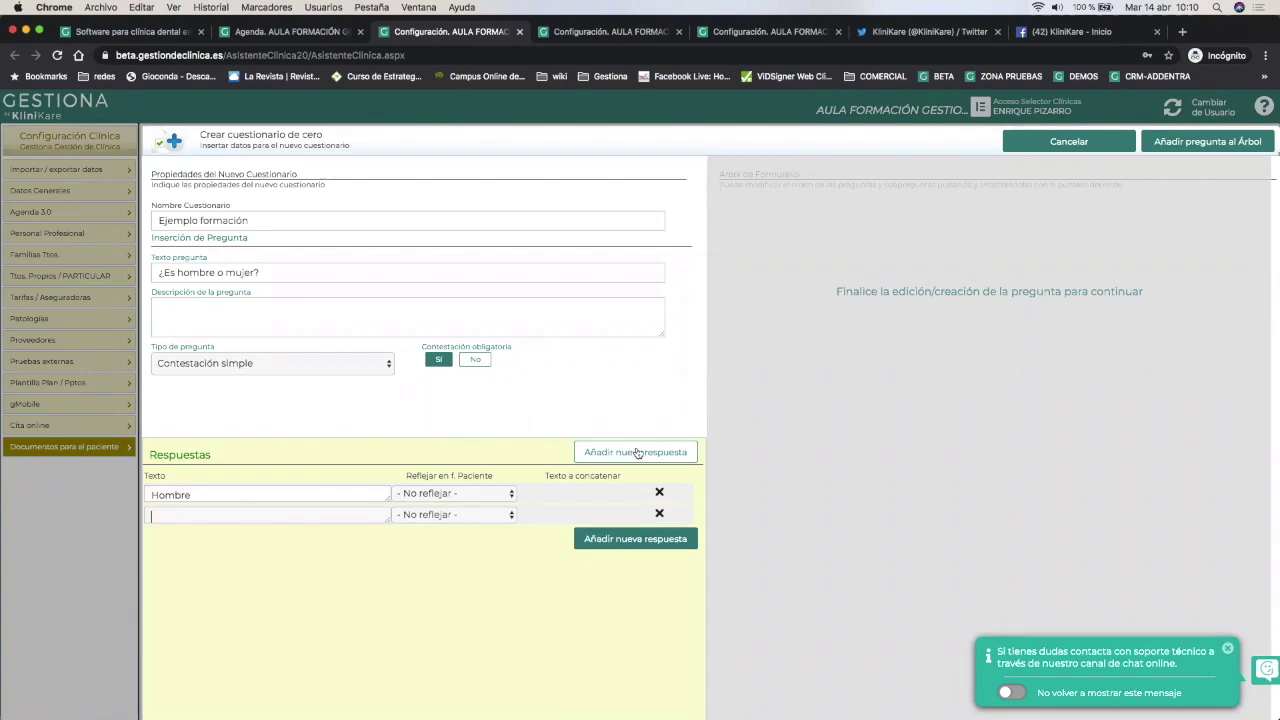
pyautogui.write('Mujer')
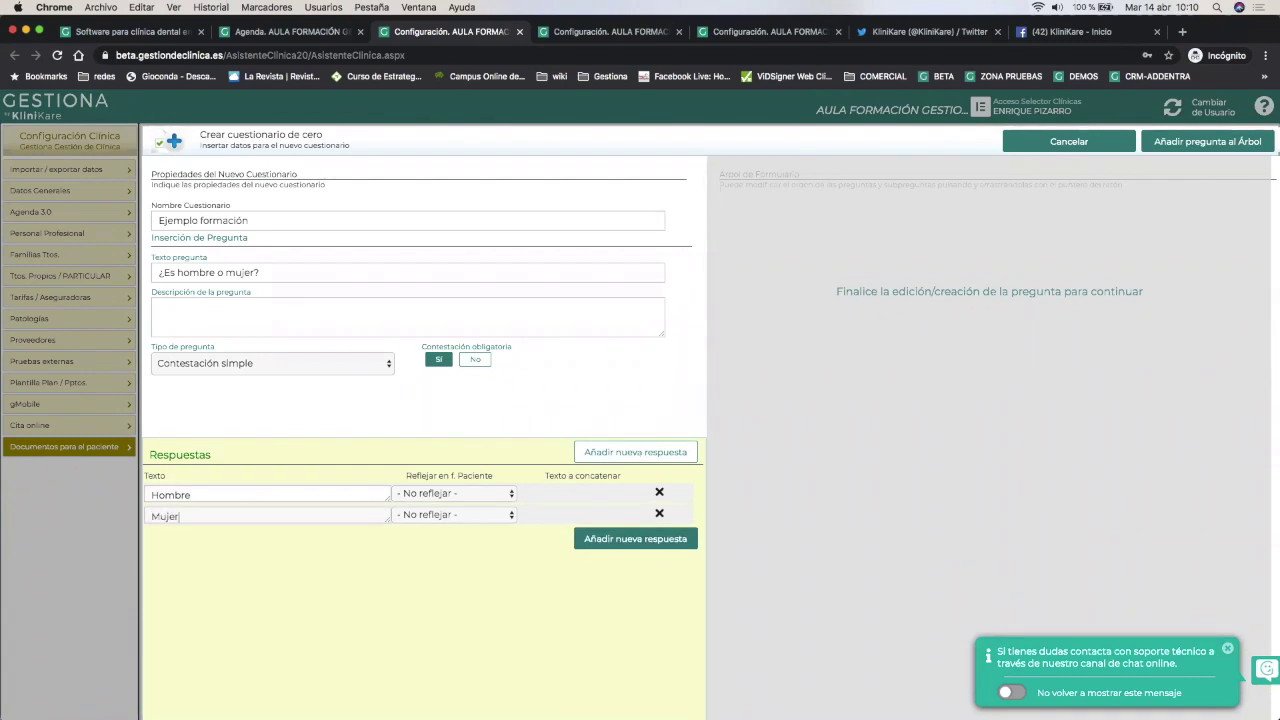
# Reflect the "Hombre" answer in the patient record field D. Principales - Sexo.
pyautogui.click(452, 497)
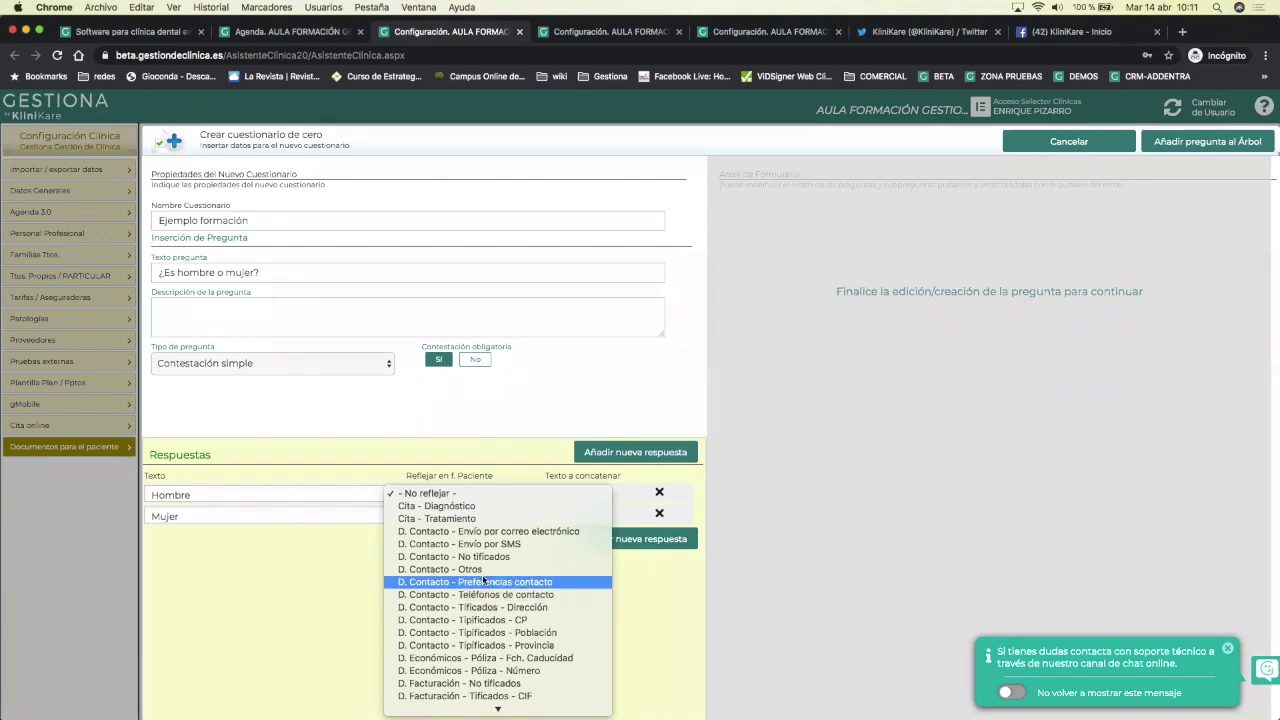
pyautogui.scroll(-3, 488, 614)
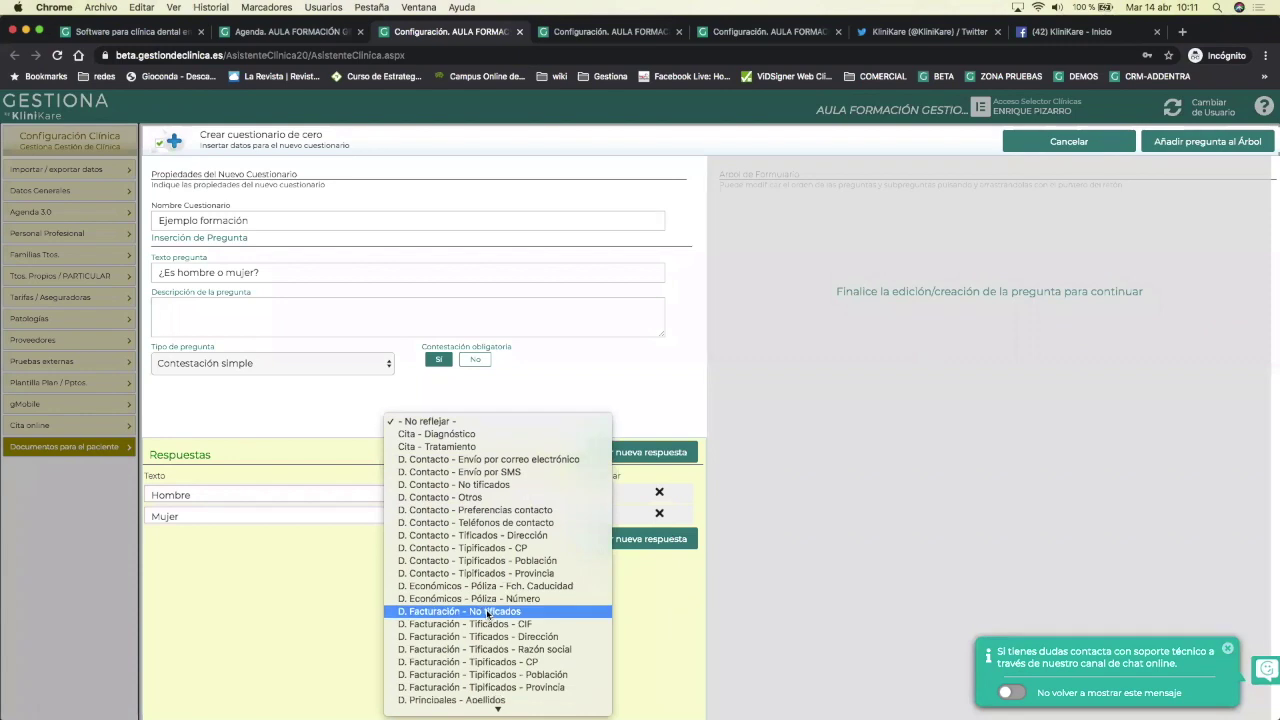
pyautogui.scroll(-6, 488, 614)
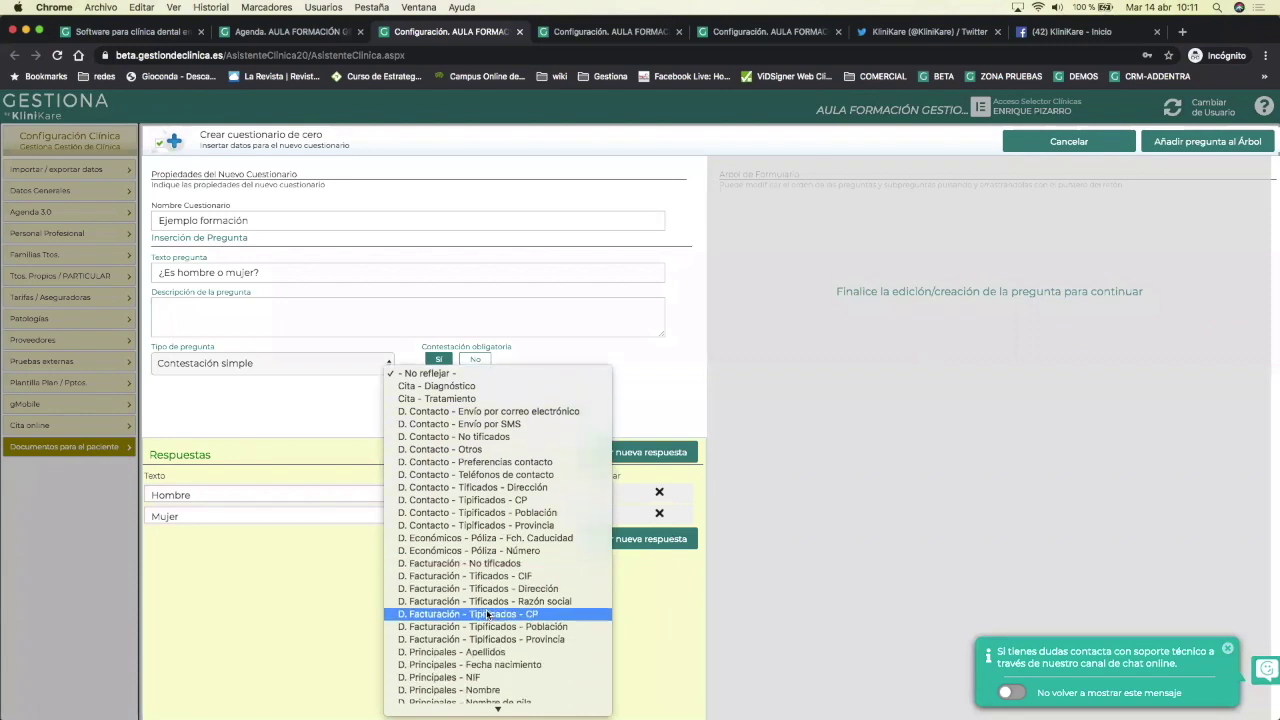
pyautogui.scroll(-1, 488, 614)
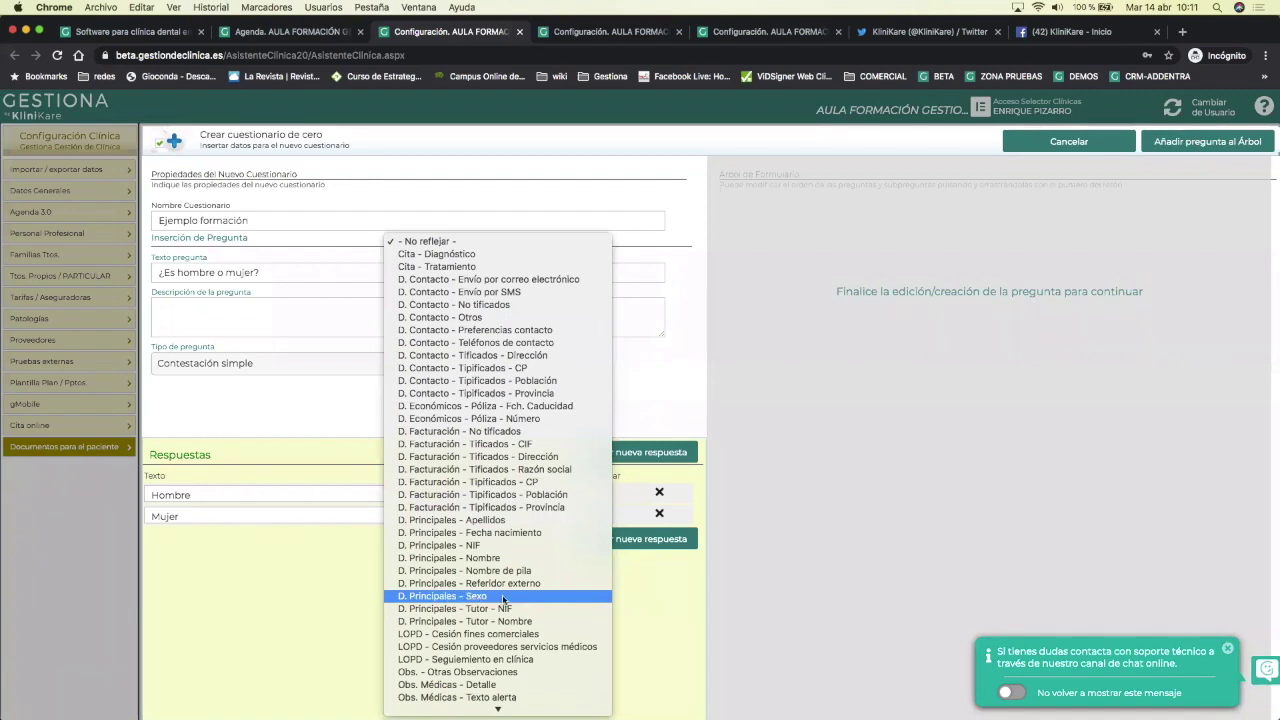
pyautogui.click(503, 598)
pyautogui.click(583, 495)
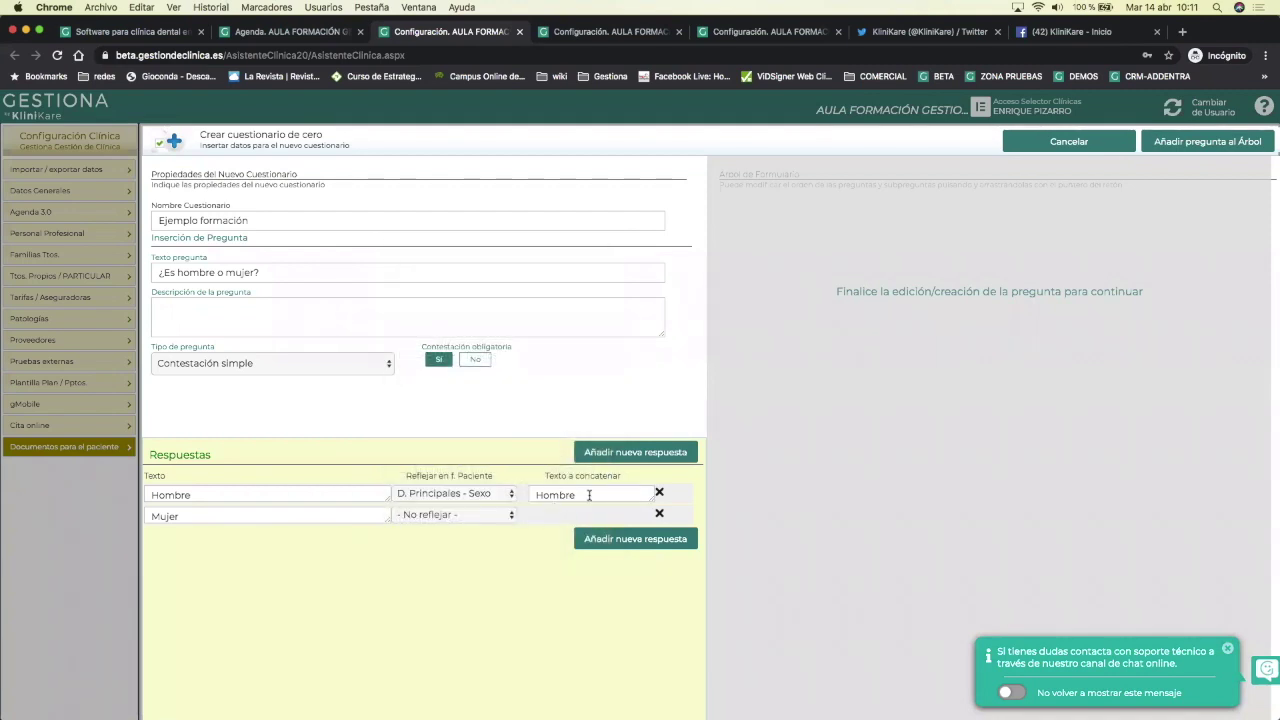
# Reflect the "Mujer" answer in the patient record field D. Principales - Sexo.
pyautogui.click(476, 516)
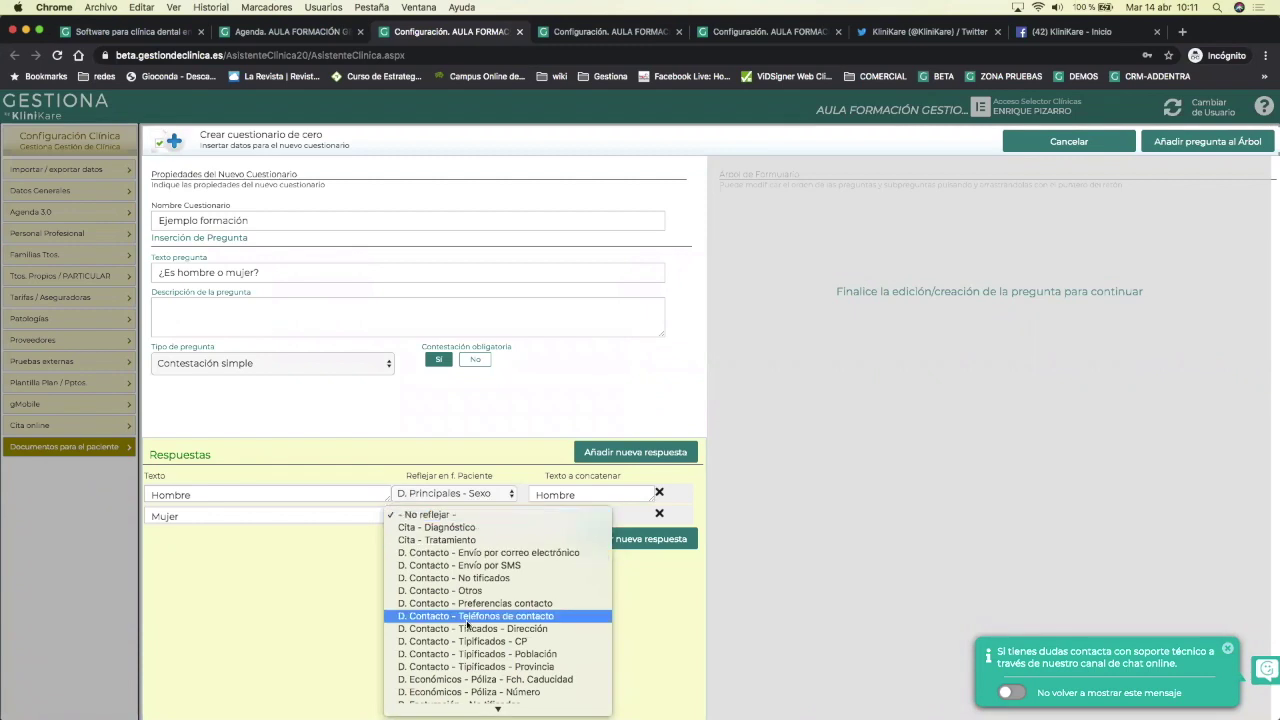
pyautogui.scroll(-5, 467, 624)
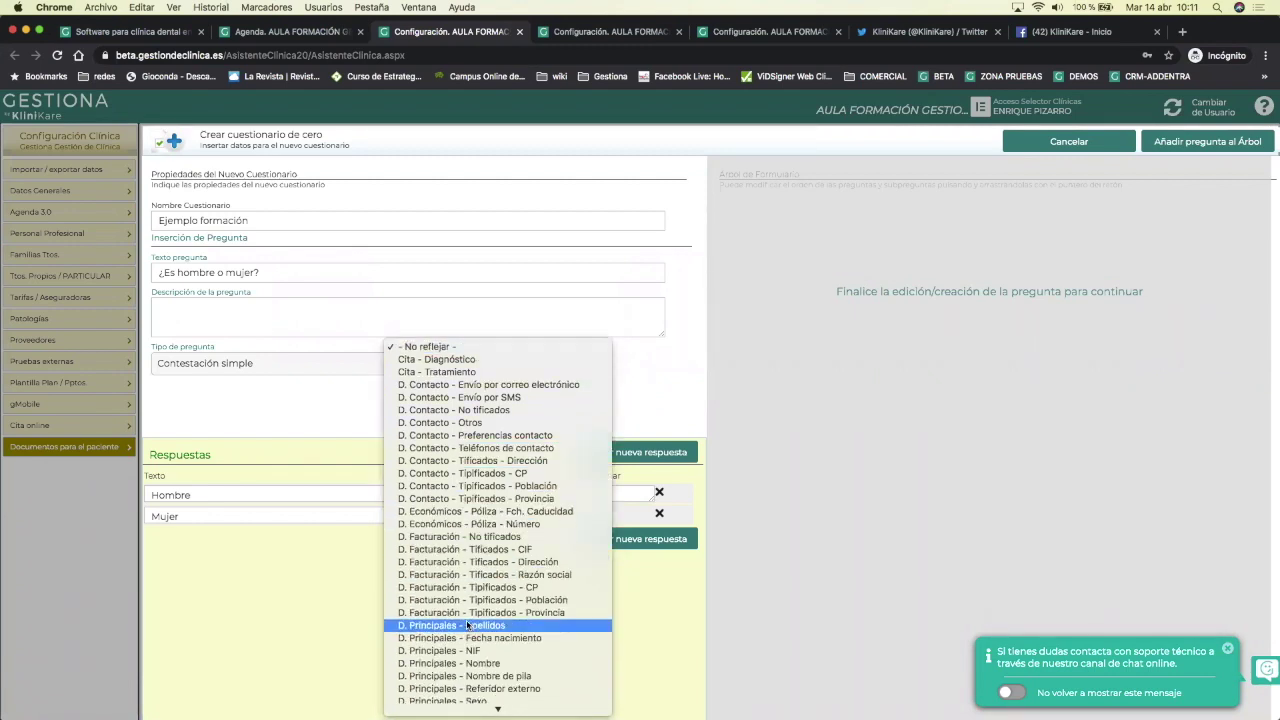
pyautogui.scroll(-2, 466, 625)
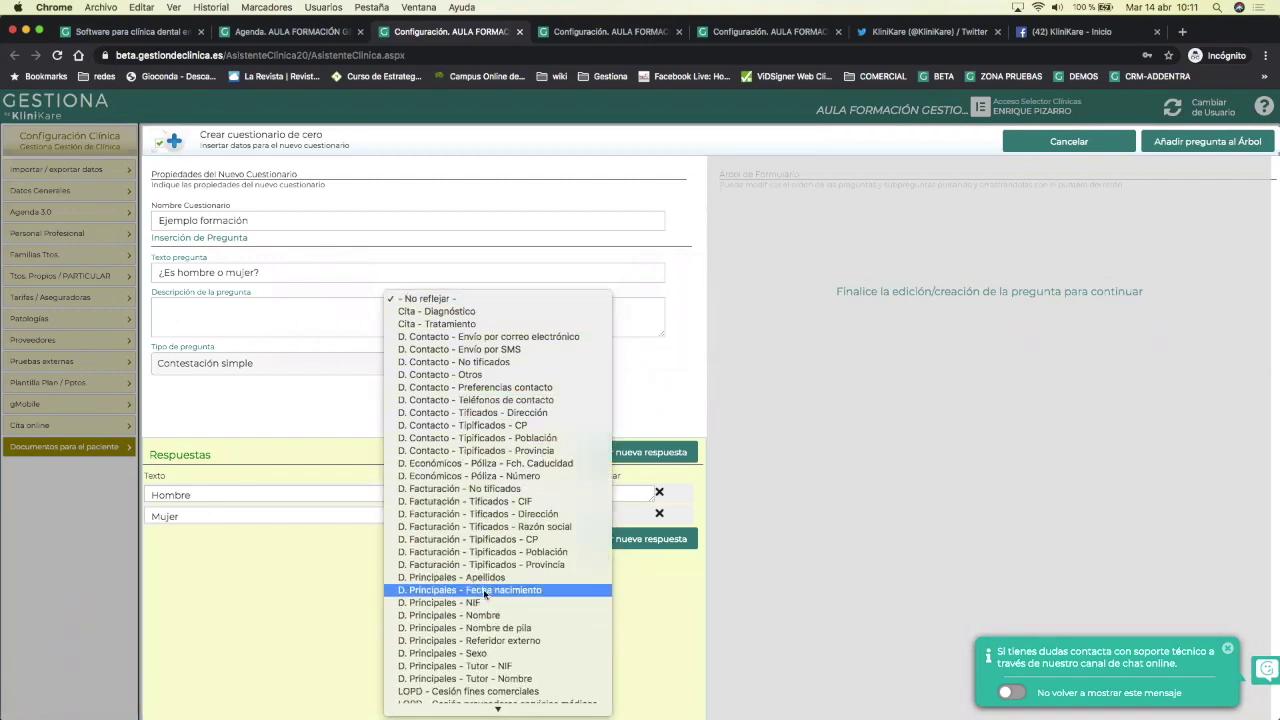
pyautogui.click(487, 652)
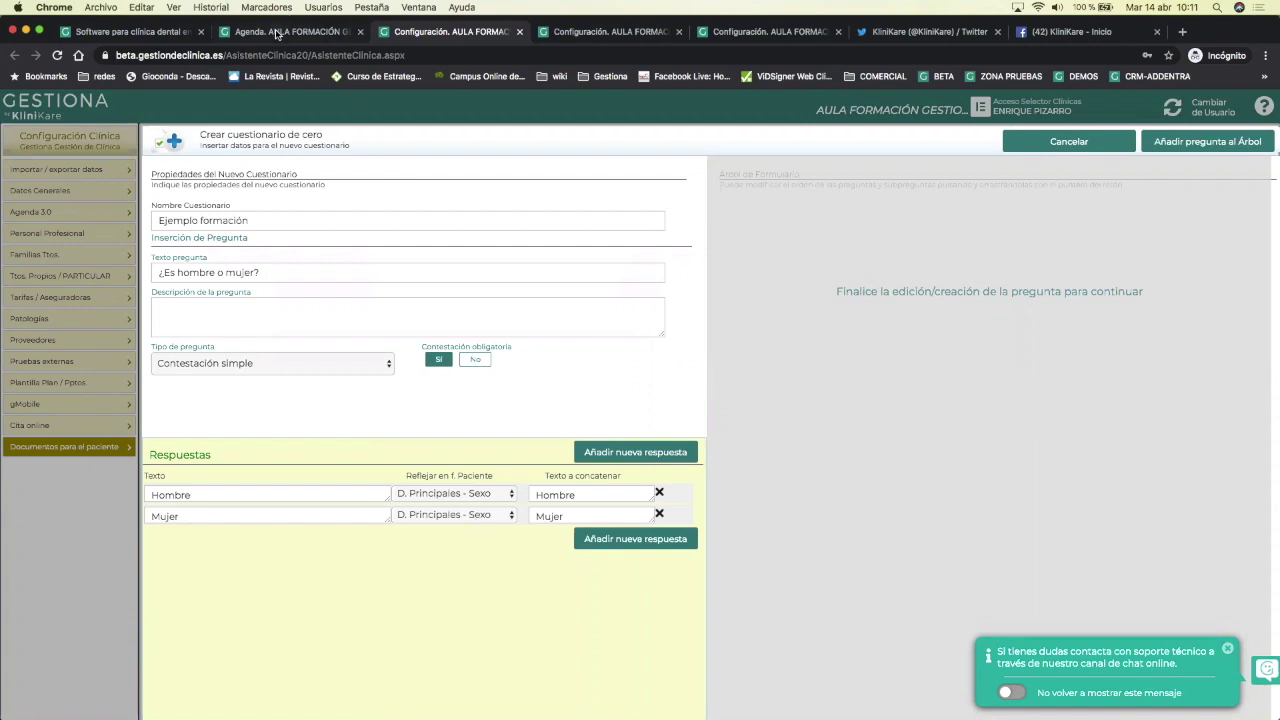
# Open a new patient form from the Agenda and look at the options of its Sexo field.
pyautogui.click(279, 33)
pyautogui.click(368, 108)
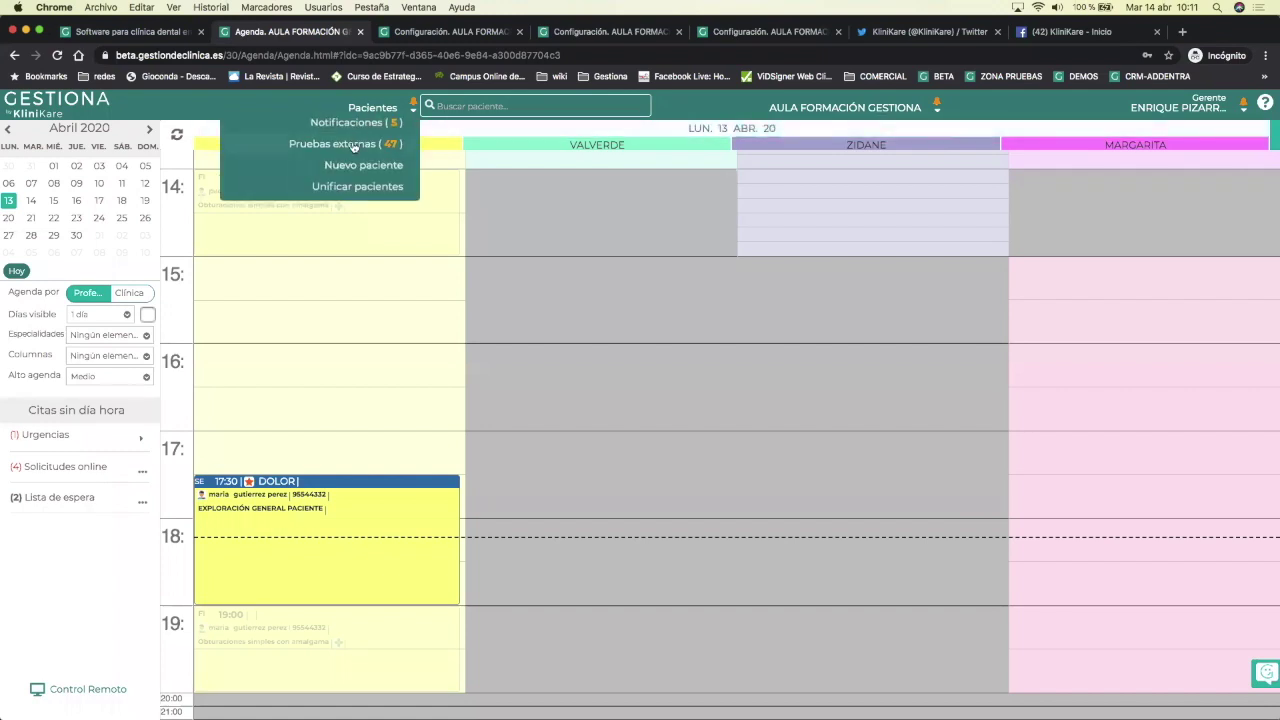
pyautogui.click(357, 165)
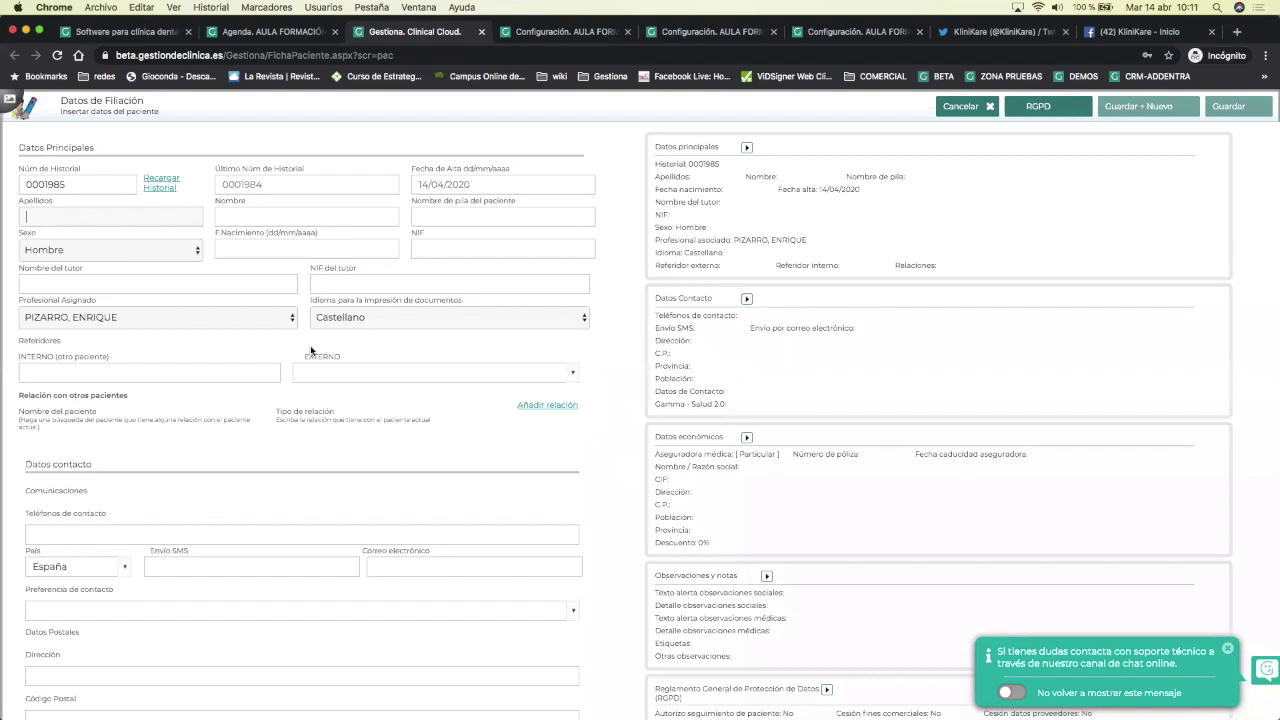
pyautogui.click(140, 253)
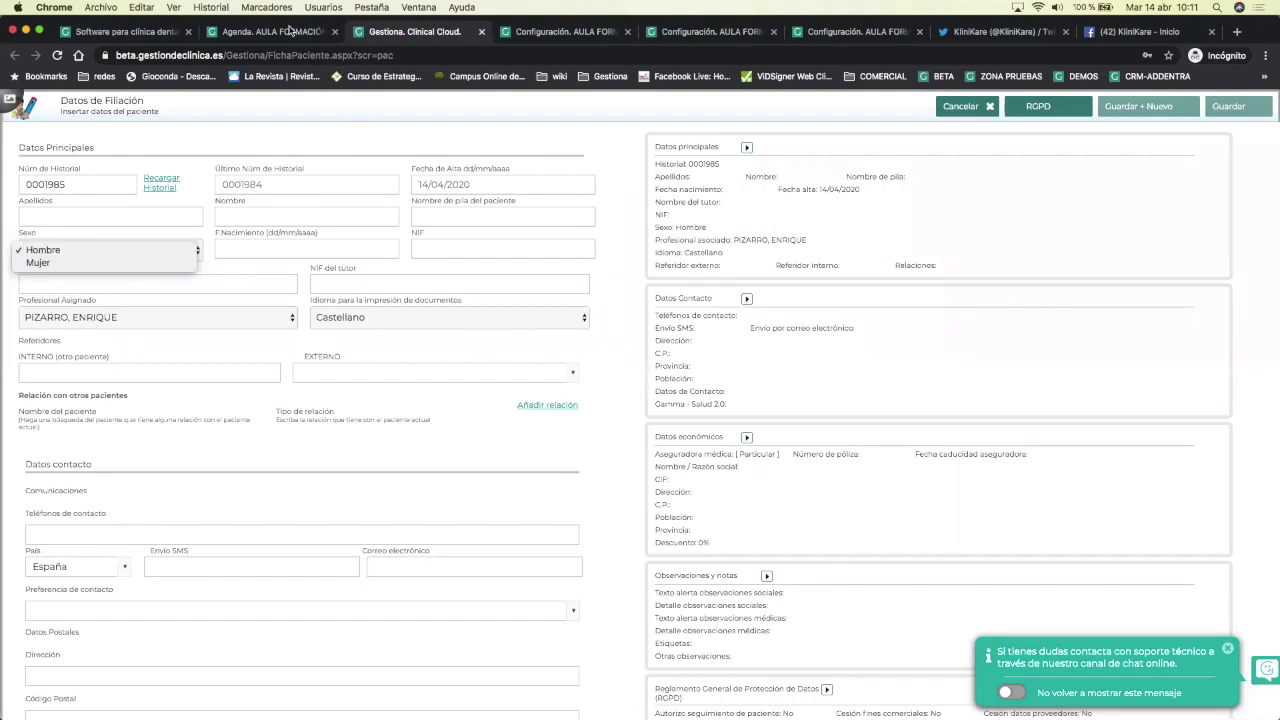
# Return to the questionnaire being created and review the patient record fields available for the "Hombre" answer.
pyautogui.click(539, 37)
pyautogui.click(539, 37)
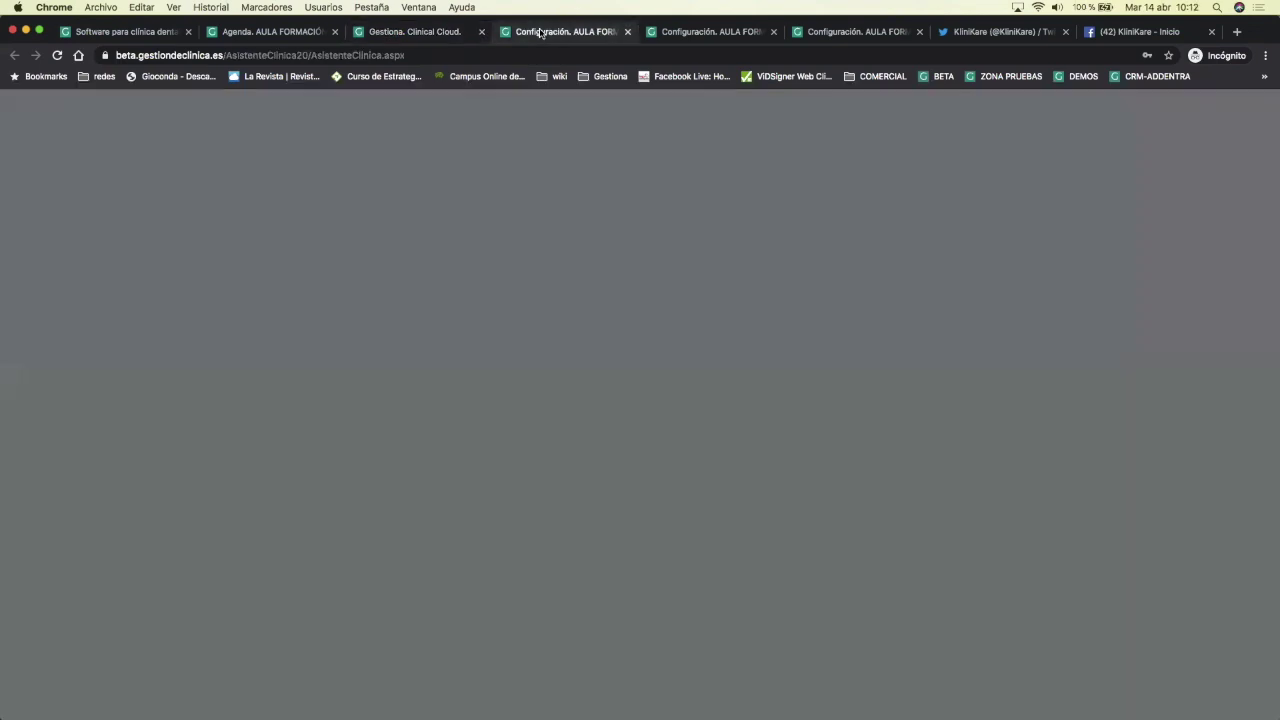
pyautogui.click(437, 498)
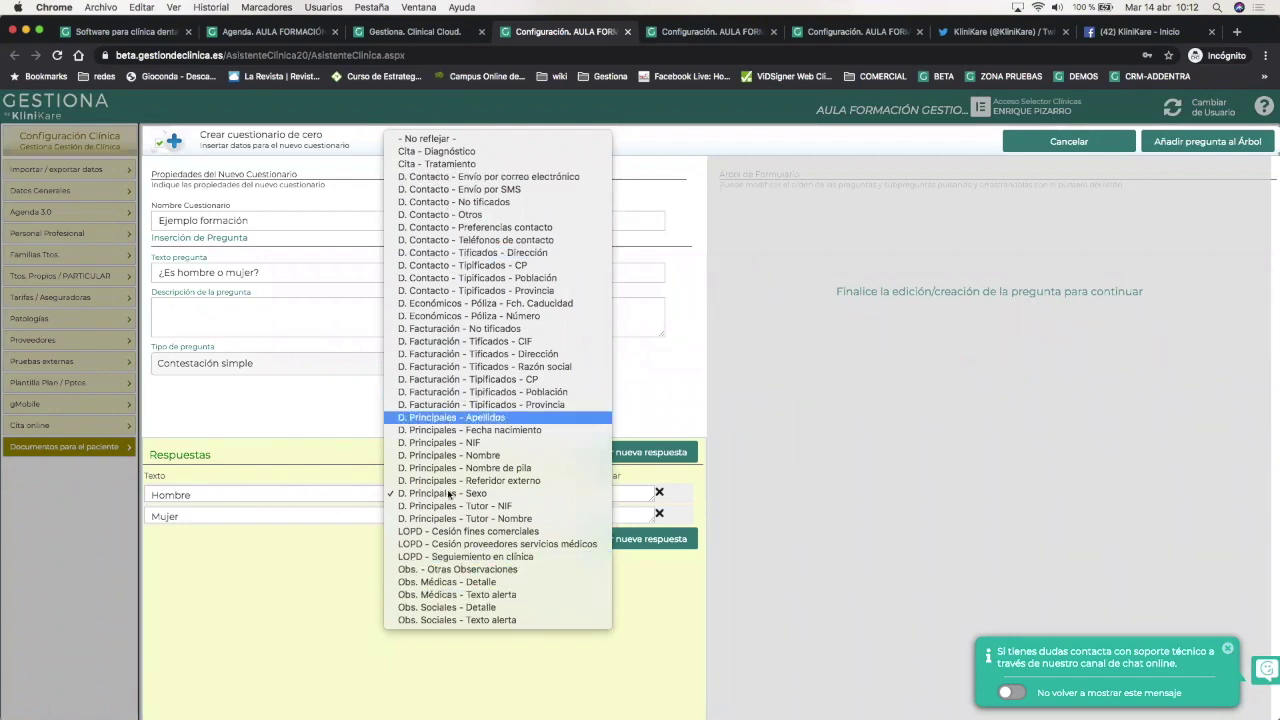
pyautogui.click(465, 664)
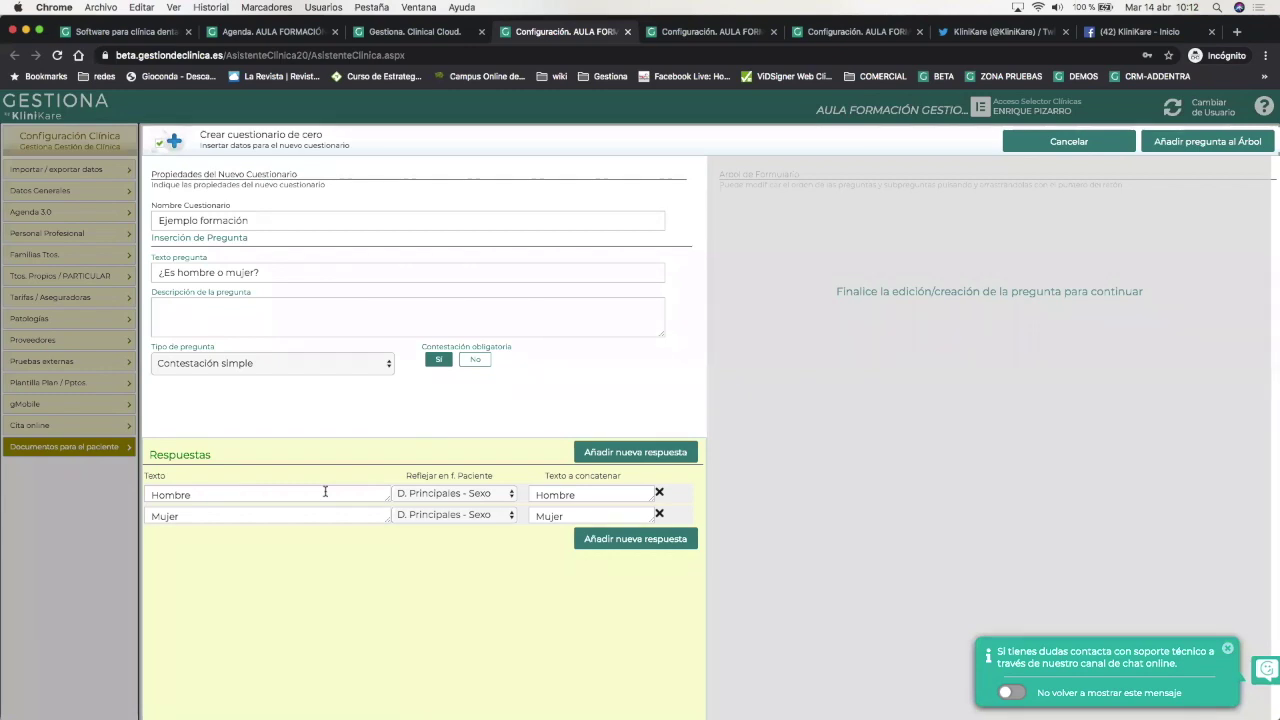
# Add the question "¿Es hombre o mujer?" with its two answers to the form tree.
pyautogui.click(1198, 147)
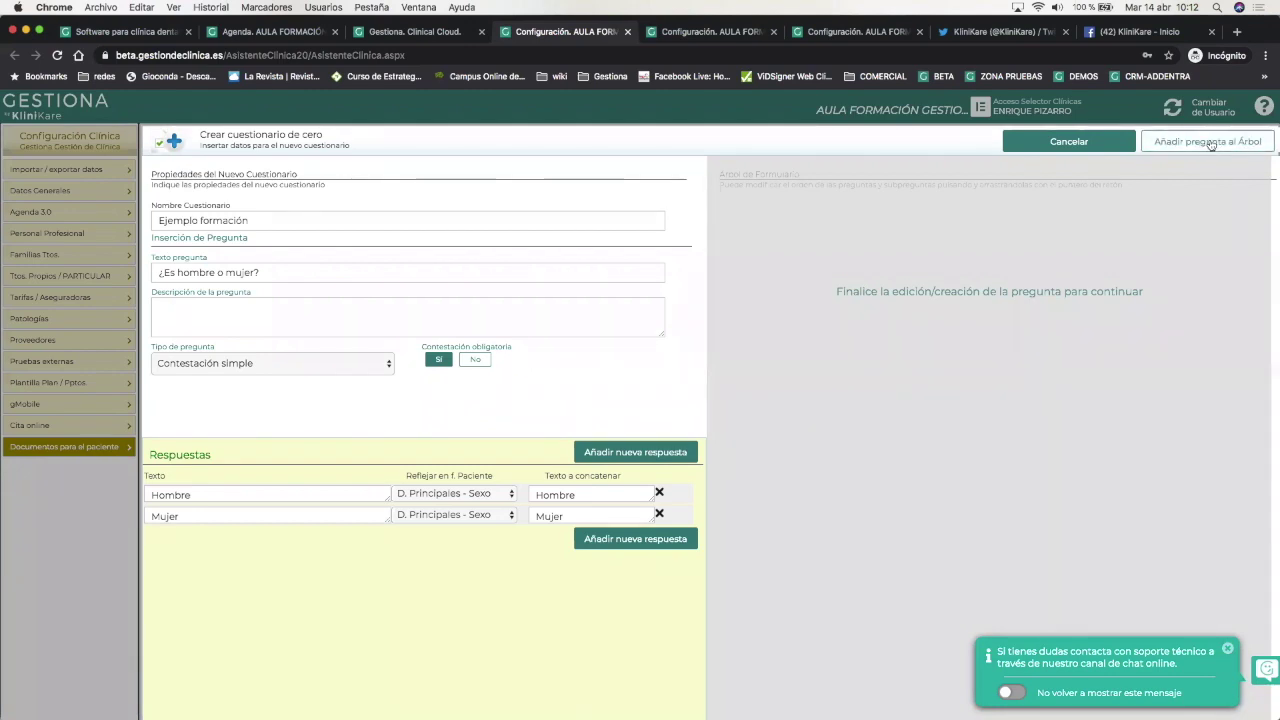
pyautogui.click(1209, 142)
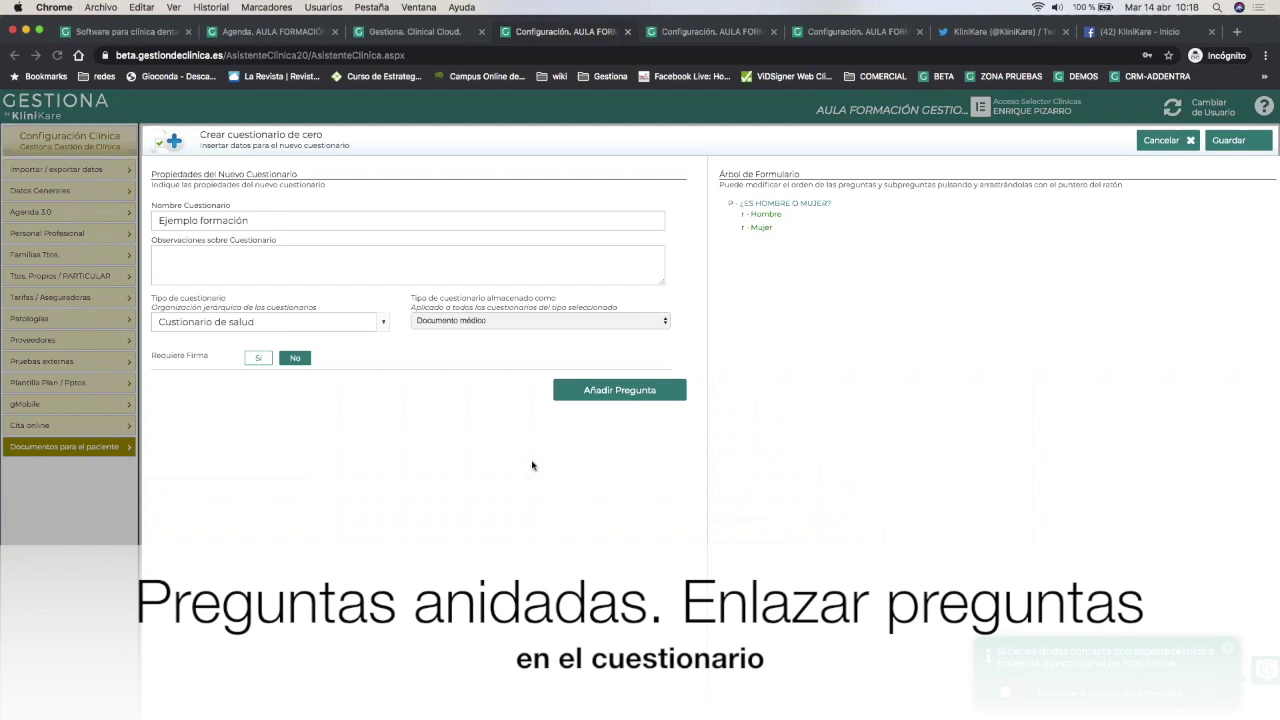
# Create a nested question under the "Mujer" answer with the text "¿Está o cree que puede estar embarazada?".
pyautogui.click(765, 230)
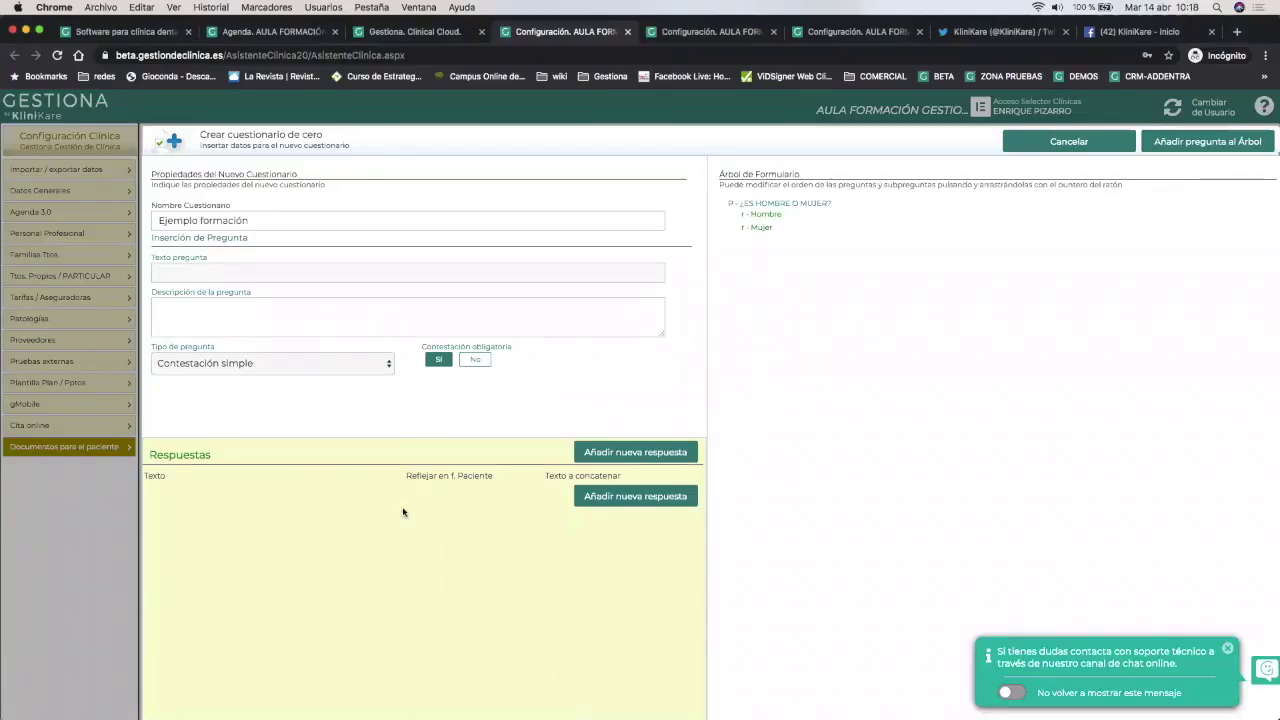
pyautogui.write('¿Está o cree que puede estar embarazada')
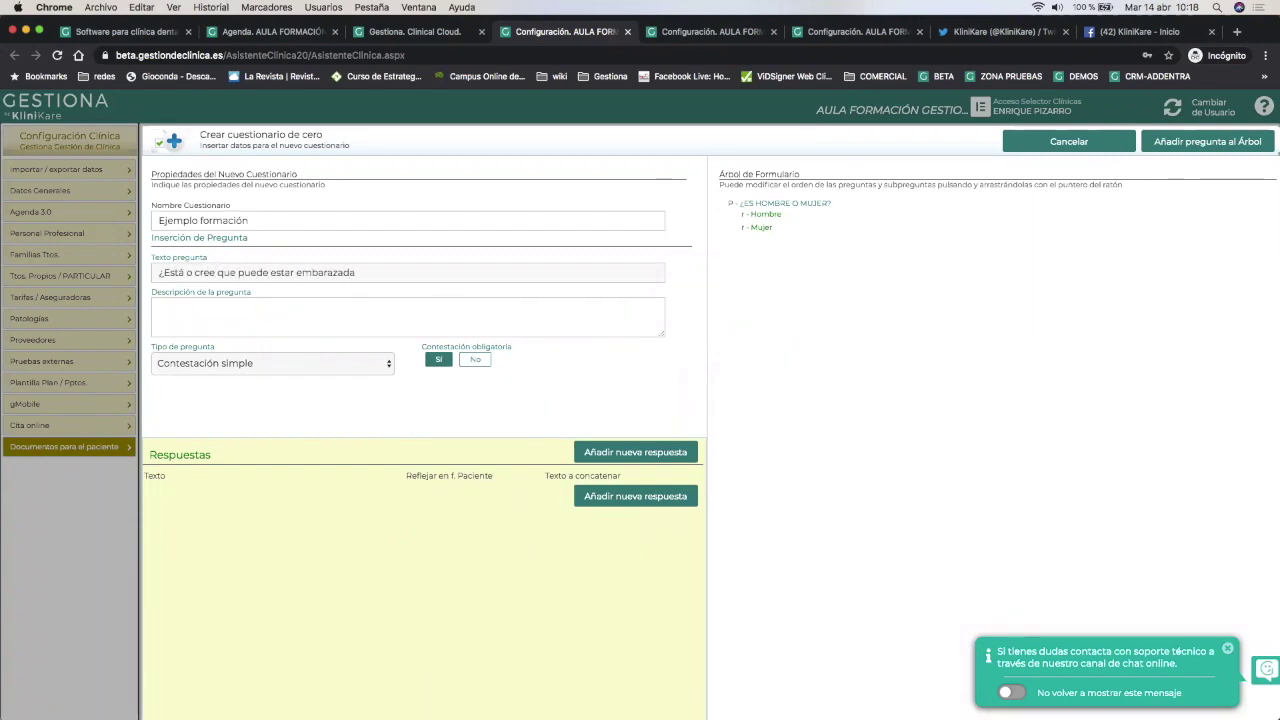
pyautogui.write('?')
# Add the answers "SI" and "NO" to the pregnancy question.
pyautogui.click(619, 455)
pyautogui.write('Sí')
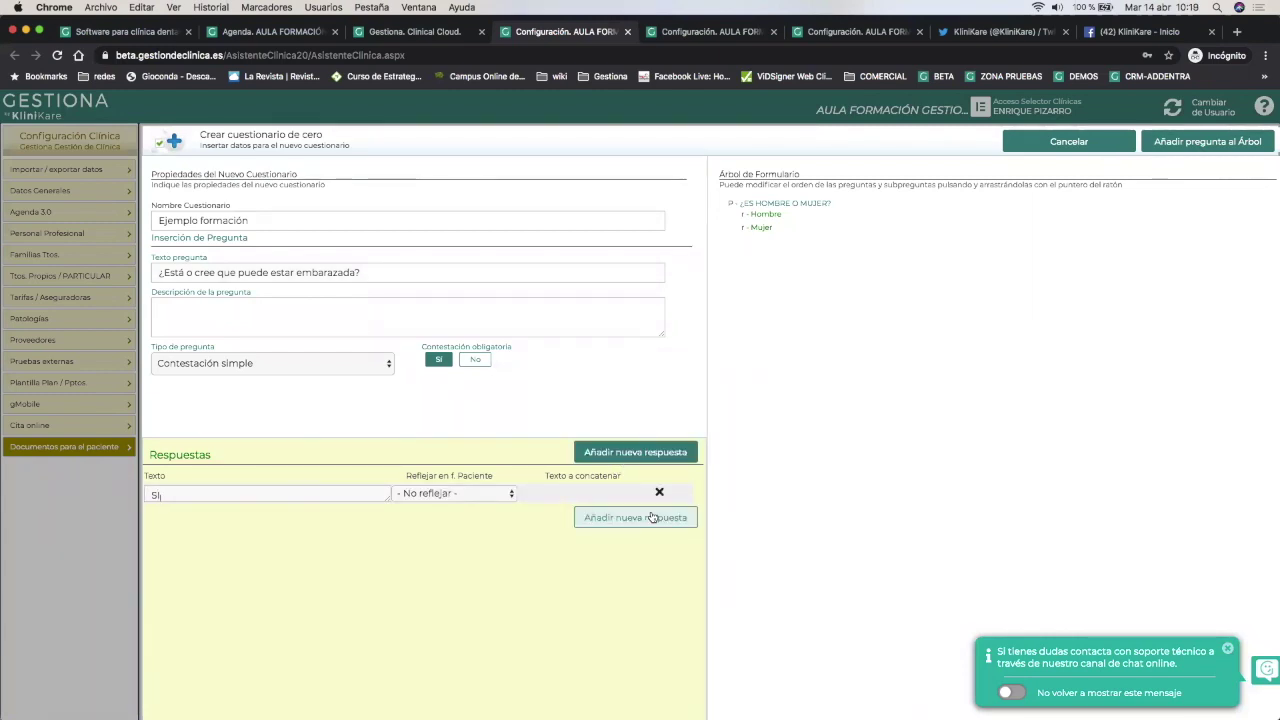
pyautogui.click(642, 456)
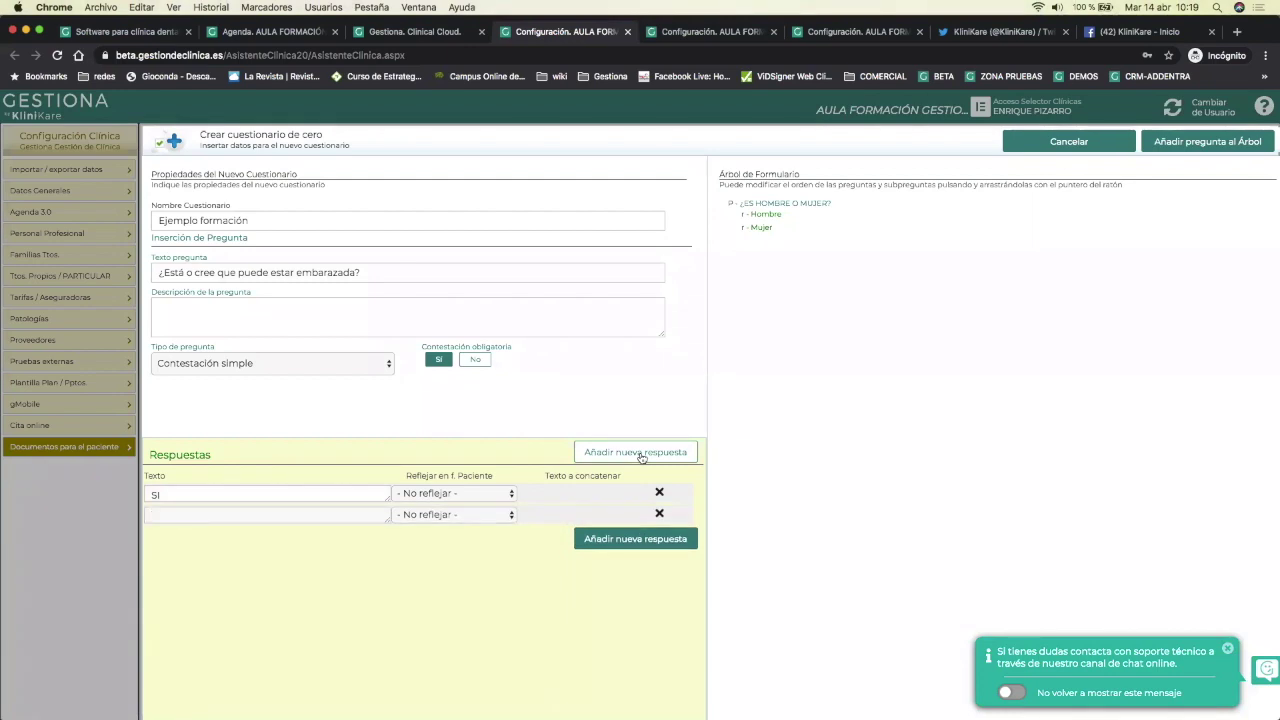
pyautogui.write('NO')
# Reflect the "SI" answer in the patient record field Obs. Médicas - Texto alerta.
pyautogui.click(470, 494)
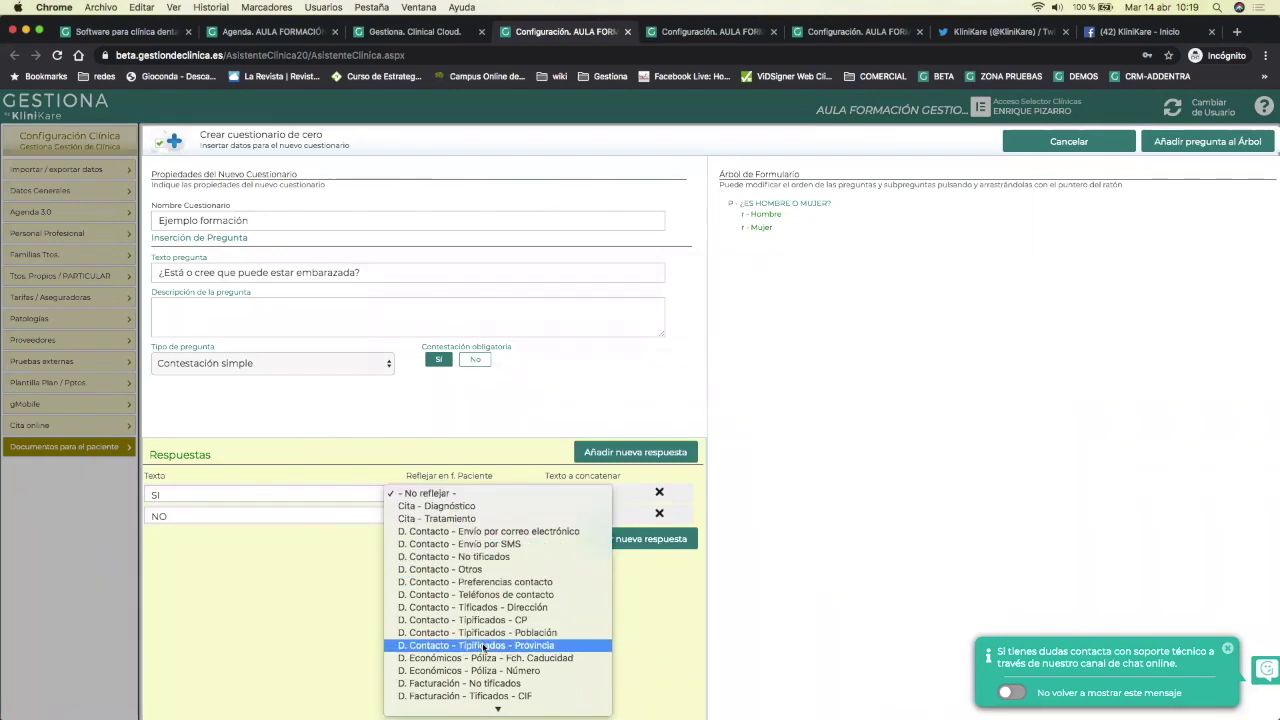
pyautogui.scroll(-5, 488, 652)
pyautogui.scroll(-4, 488, 652)
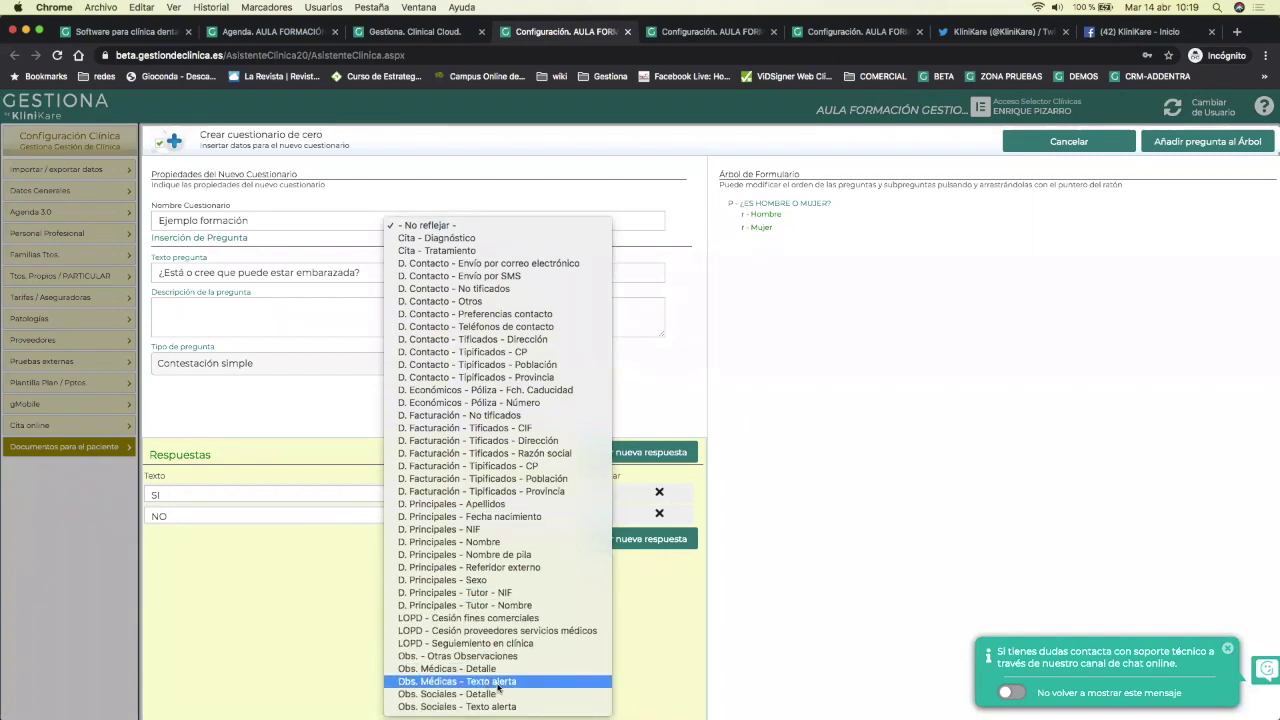
pyautogui.click(498, 684)
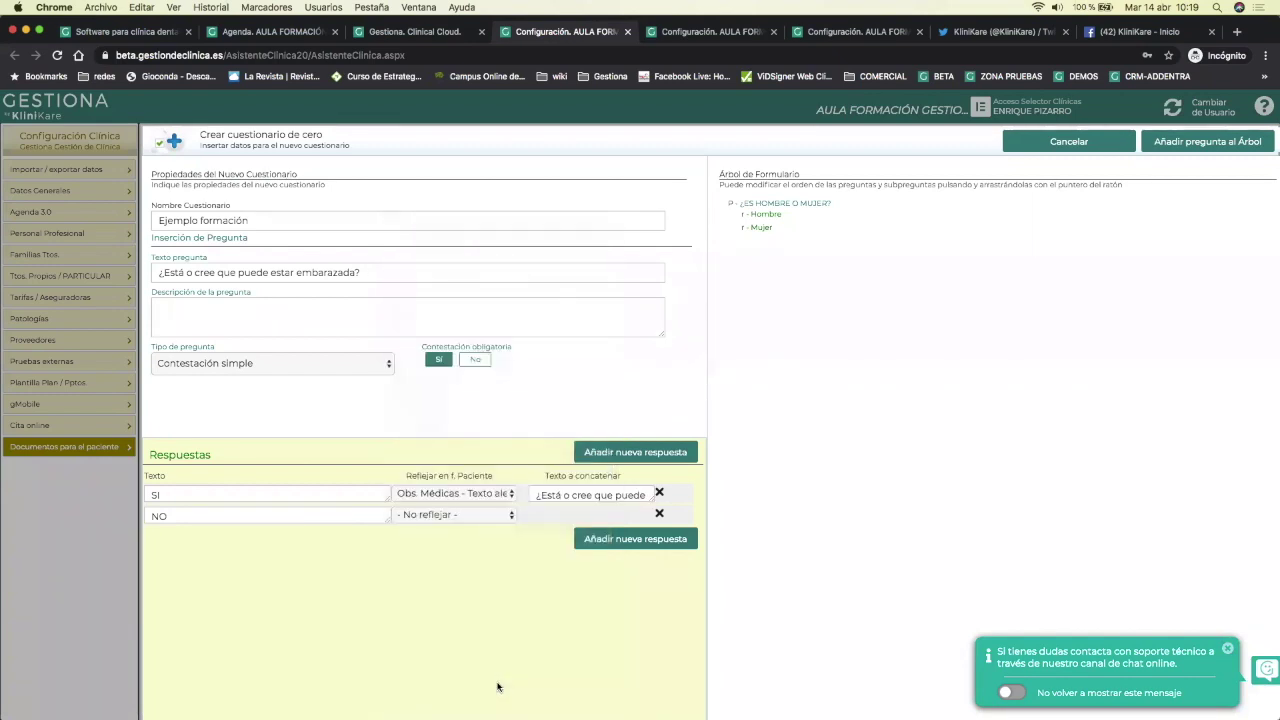
# Replace the "SI" answer's text to concatenate with "Cree que puede estar embarazada" and add the question to the form tree.
pyautogui.tripleClick(572, 493)
pyautogui.press('BackSpace')
pyautogui.write('Cree que puede estar embarazad')
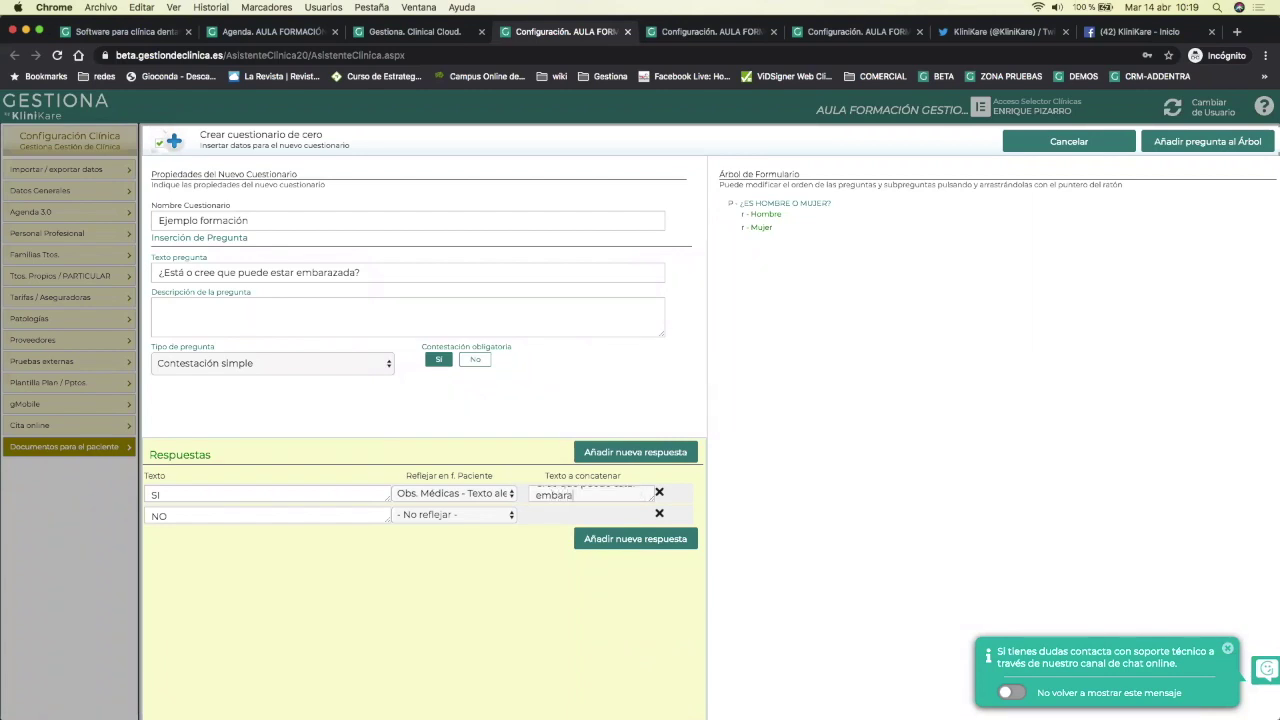
pyautogui.write('a')
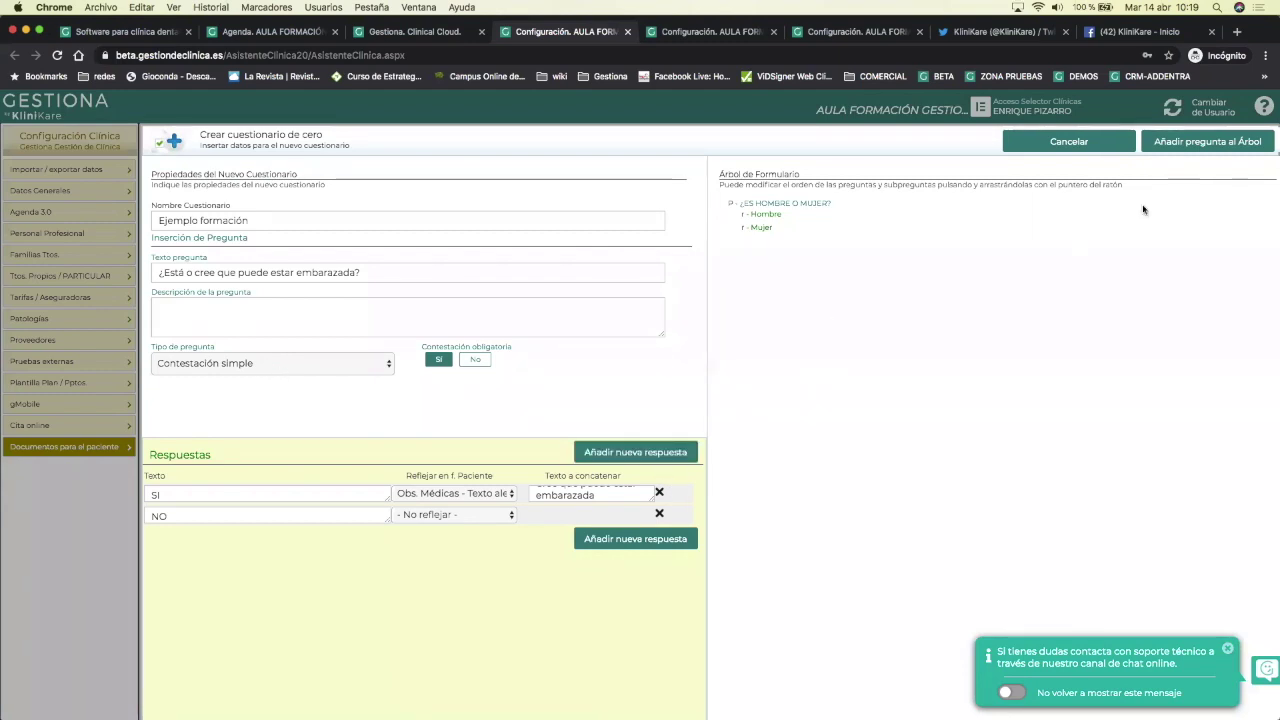
pyautogui.click(1209, 142)
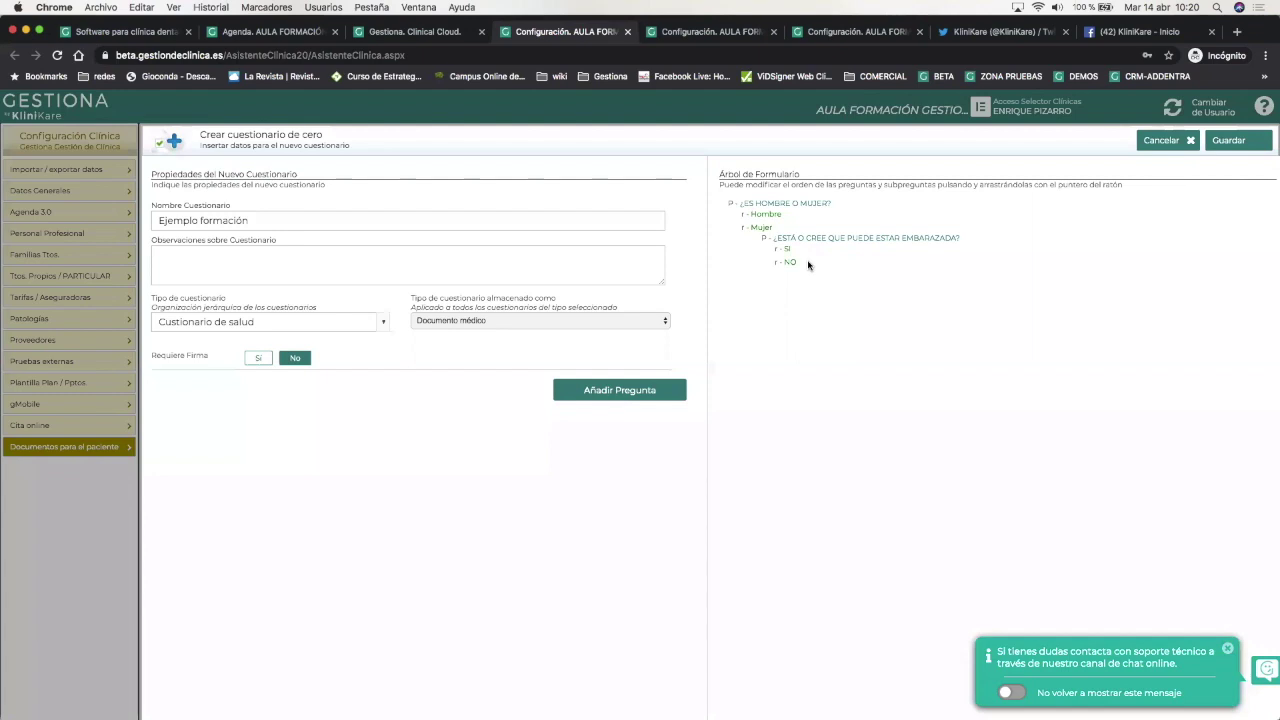
# Review the question types offered for a new question, and discard that question.
pyautogui.click(600, 391)
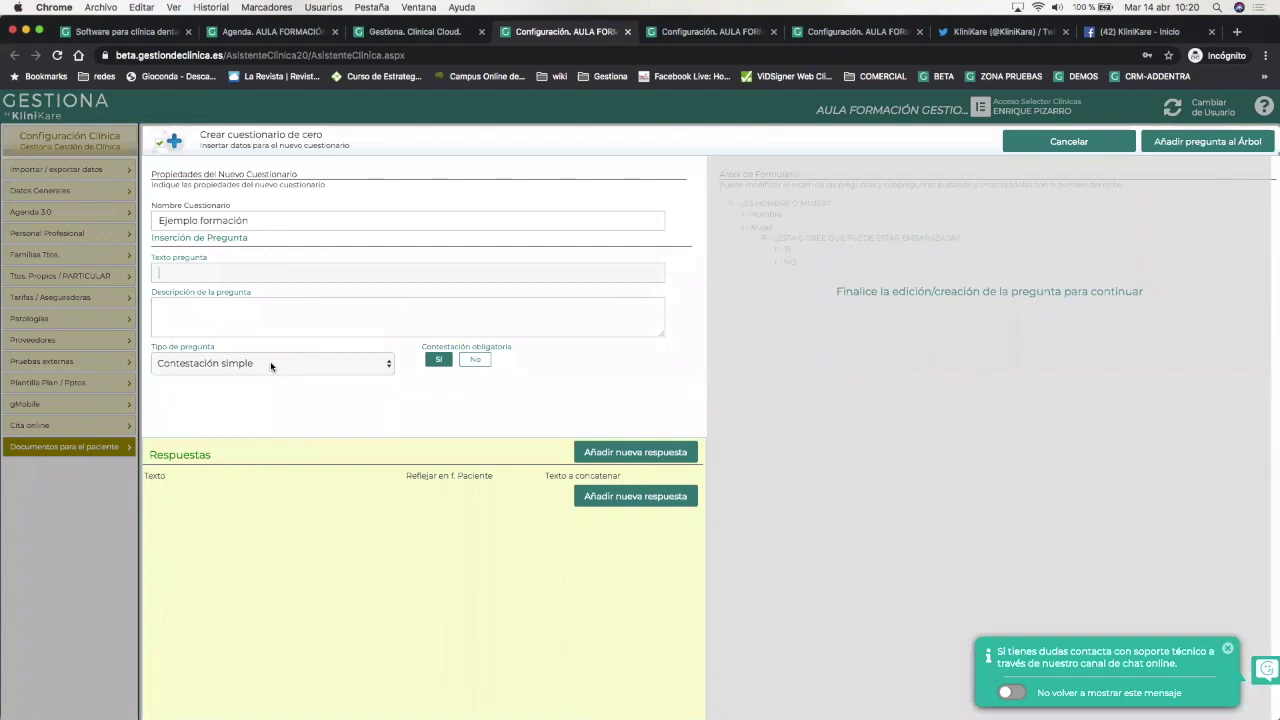
pyautogui.click(270, 363)
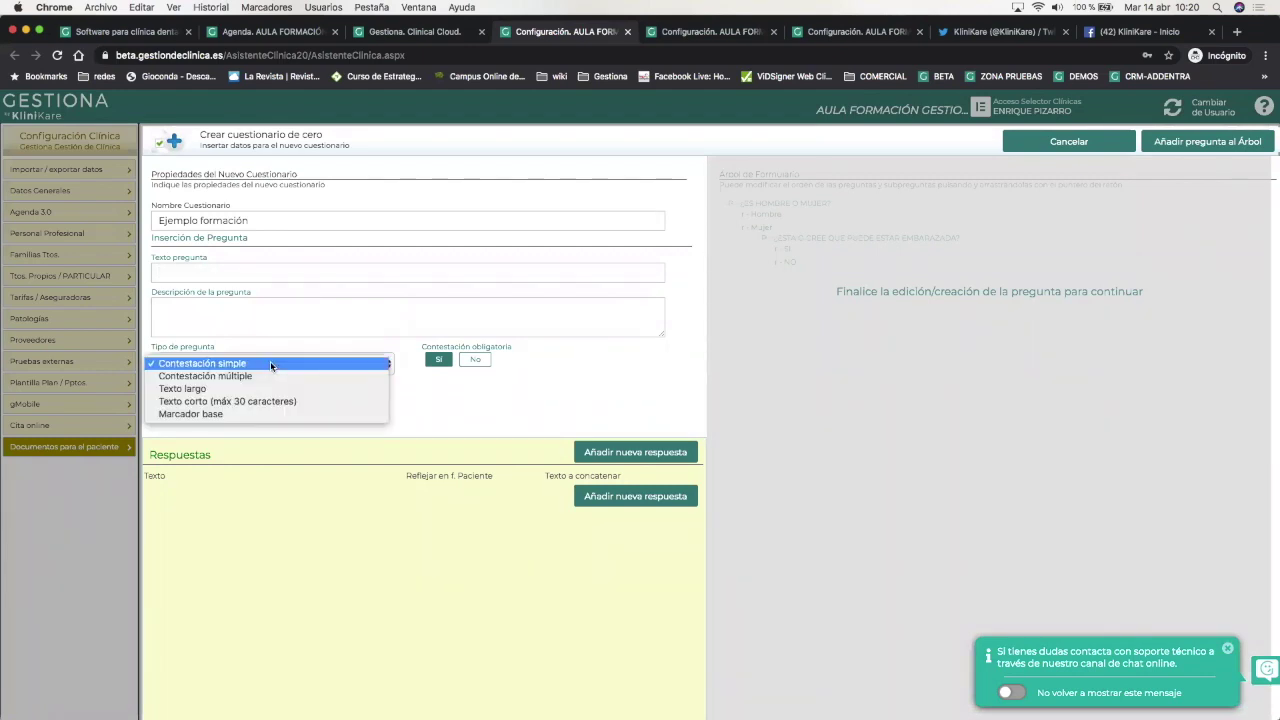
pyautogui.click(480, 406)
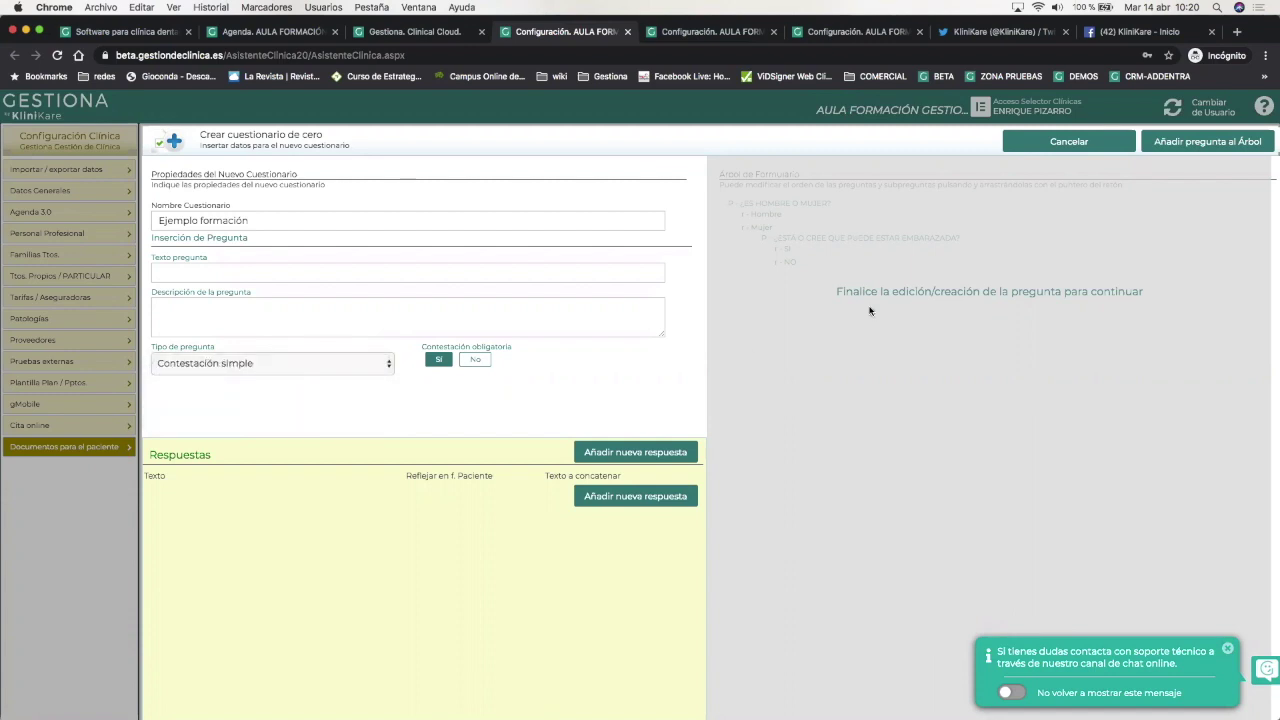
pyautogui.click(1050, 141)
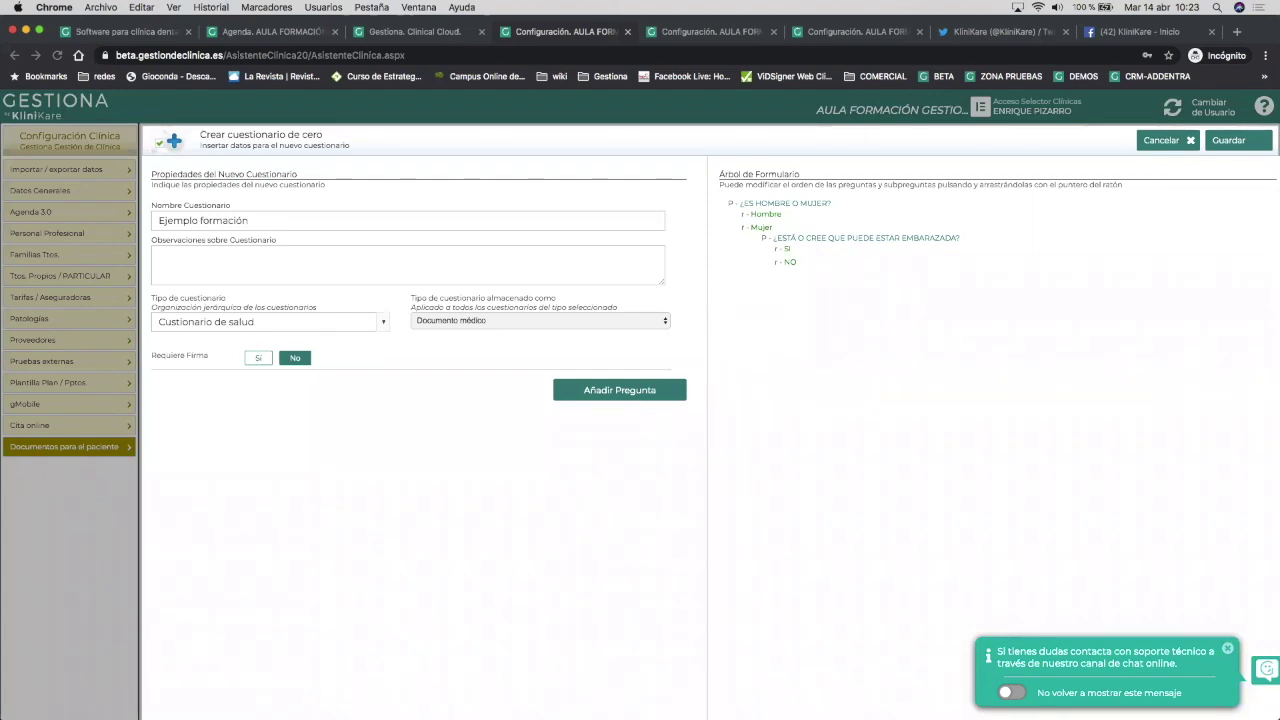
# Create a new question "¿Es alérgico a alguno de los siguientes medicamentos?" of type Contestación múltiple.
pyautogui.click(588, 389)
pyautogui.click(377, 272)
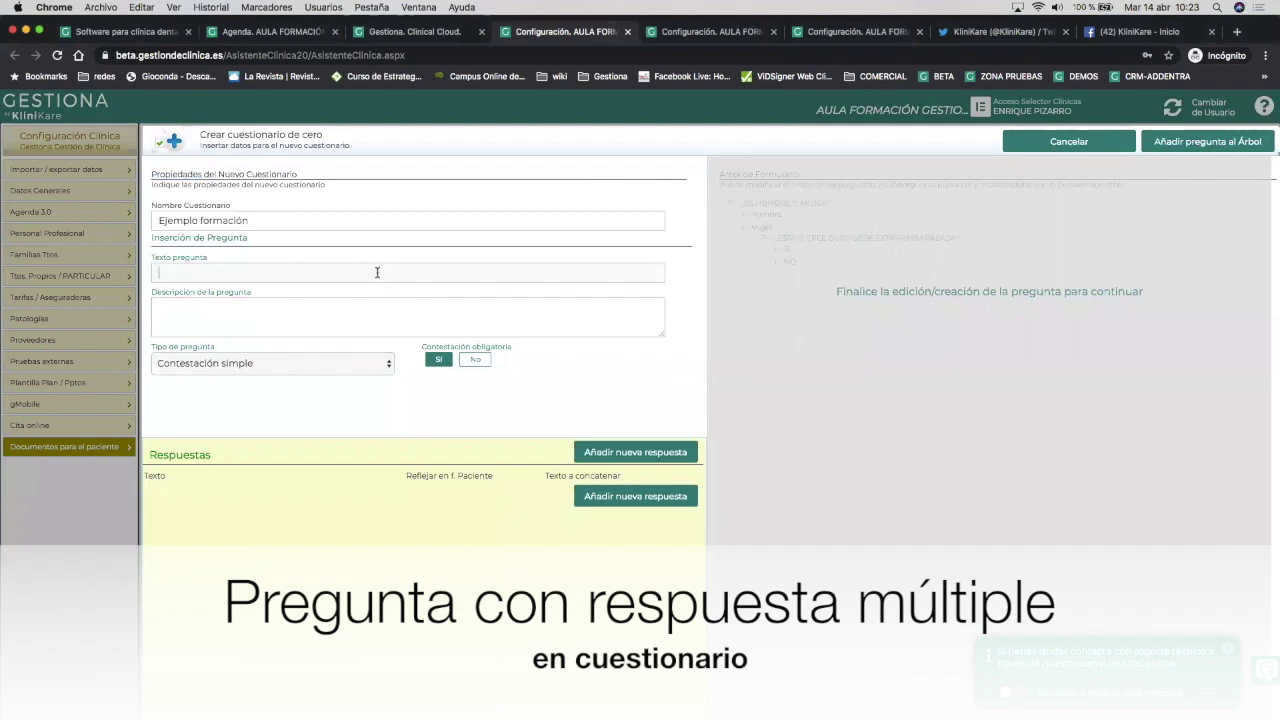
pyautogui.write('¿Es ale')
pyautogui.press('BackSpace')
pyautogui.write('érgico a alguno de los siguientes medicamentos?')
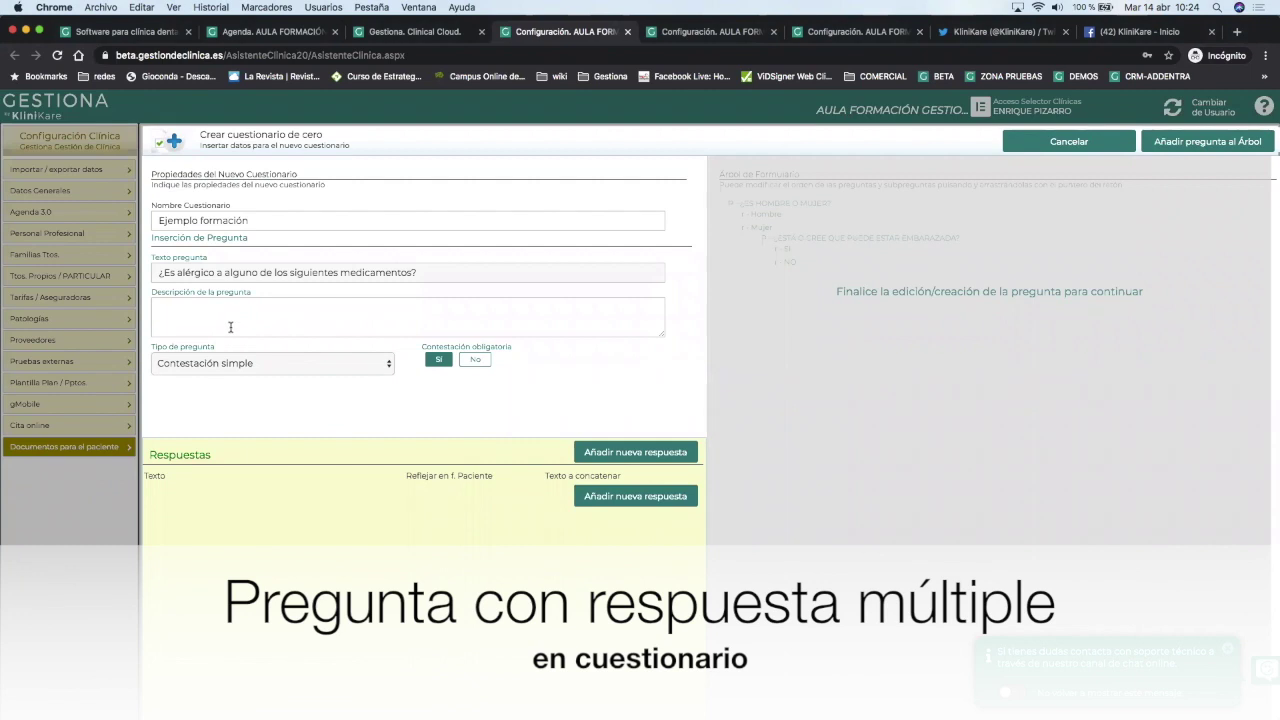
pyautogui.click(288, 360)
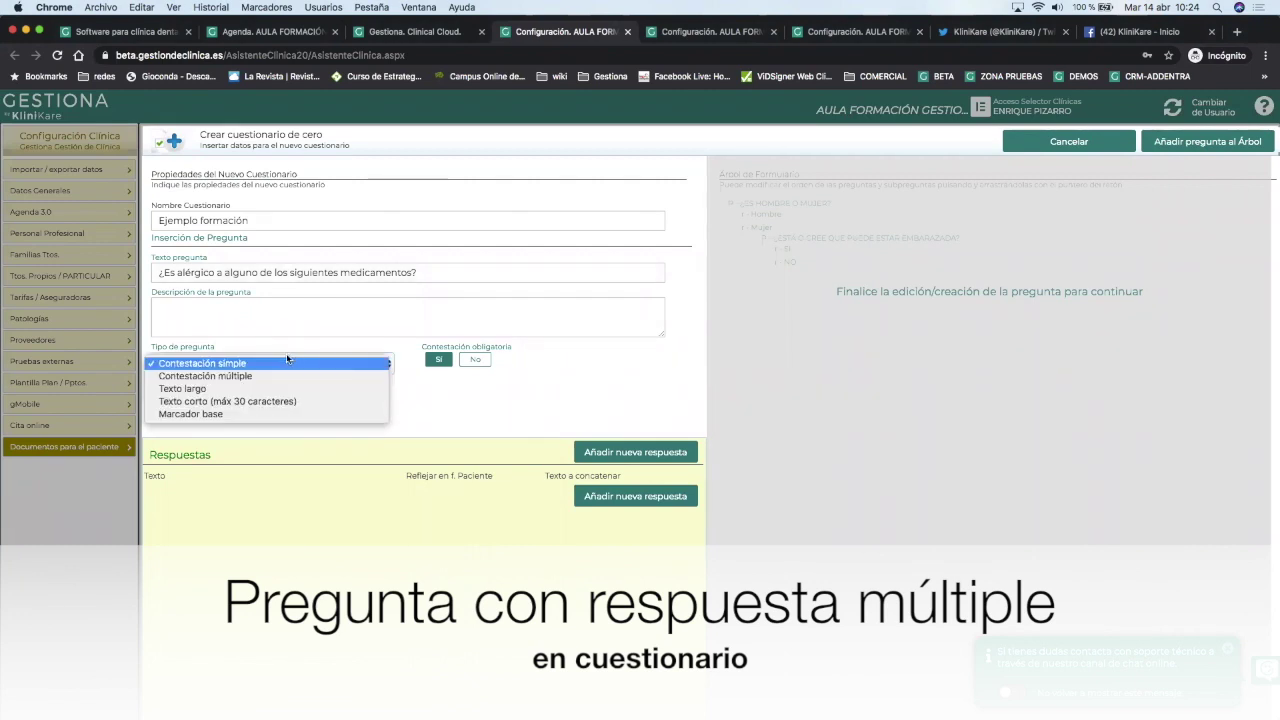
pyautogui.click(232, 378)
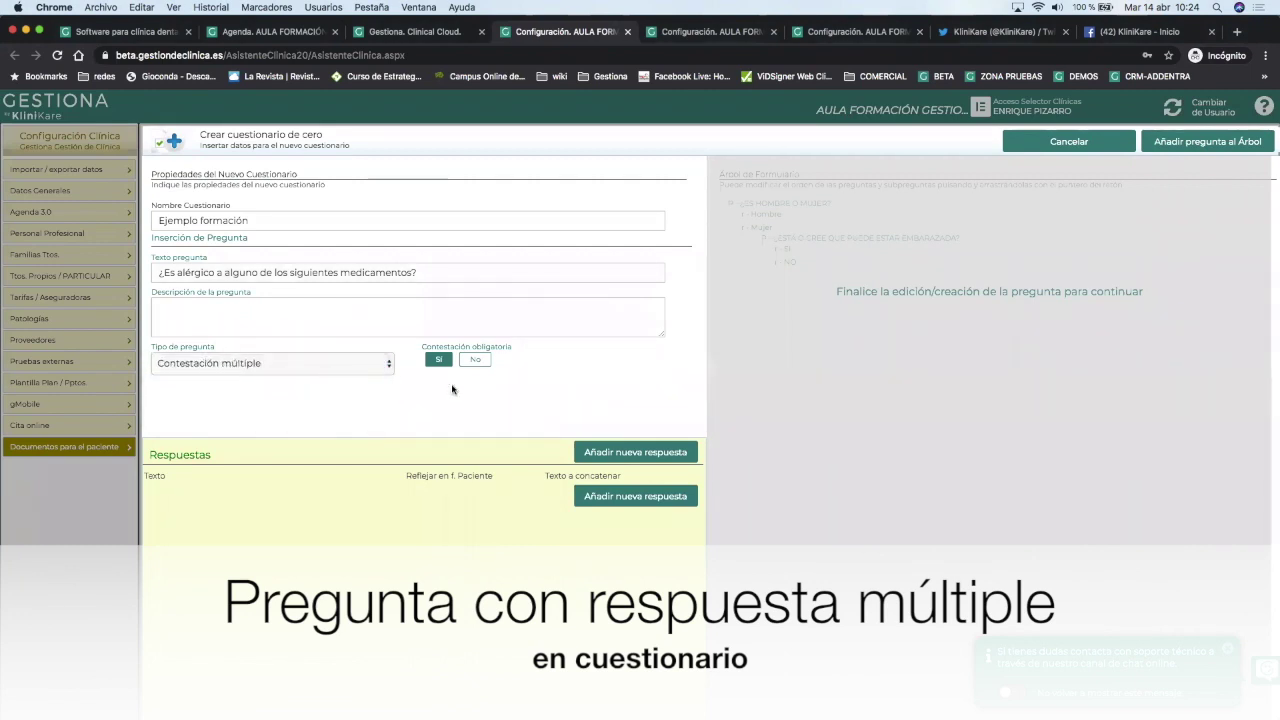
# Add the answer "Penicilina", reflected in Obs. Médicas - Texto alerta with the text to concatenate "Alergia Penicilina".
pyautogui.click(632, 455)
pyautogui.write('Penicilina')
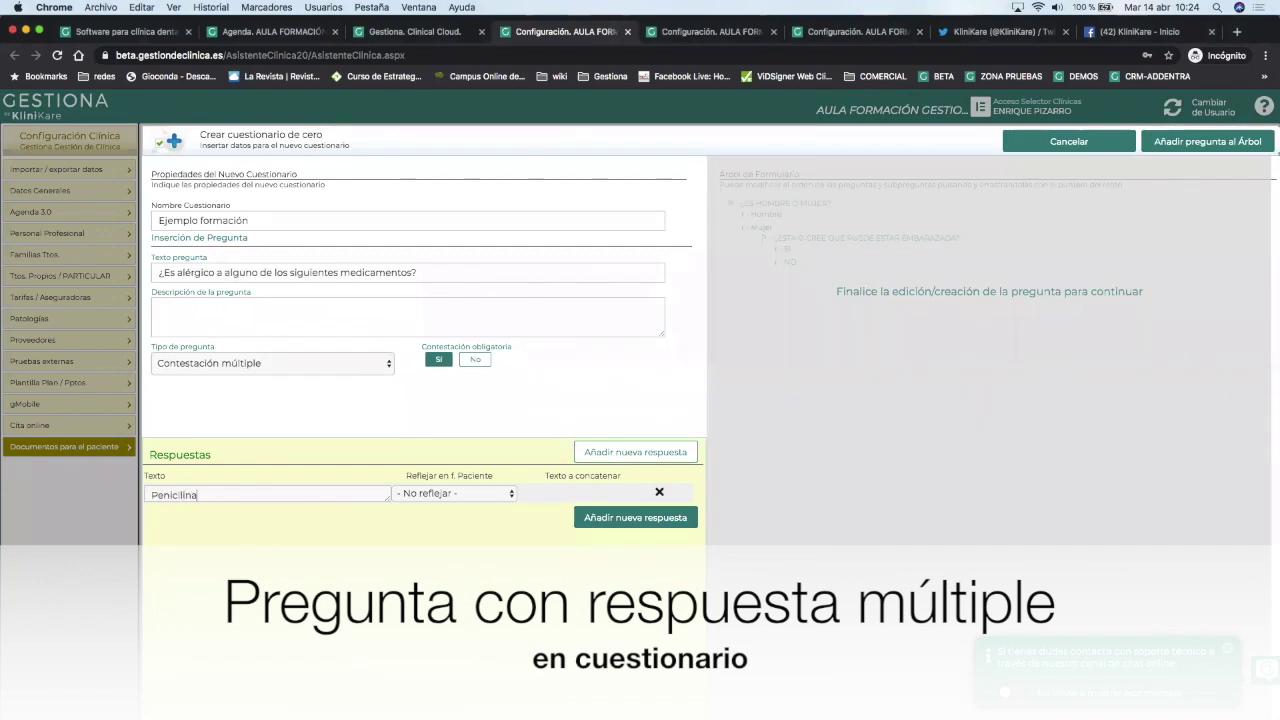
pyautogui.click(486, 494)
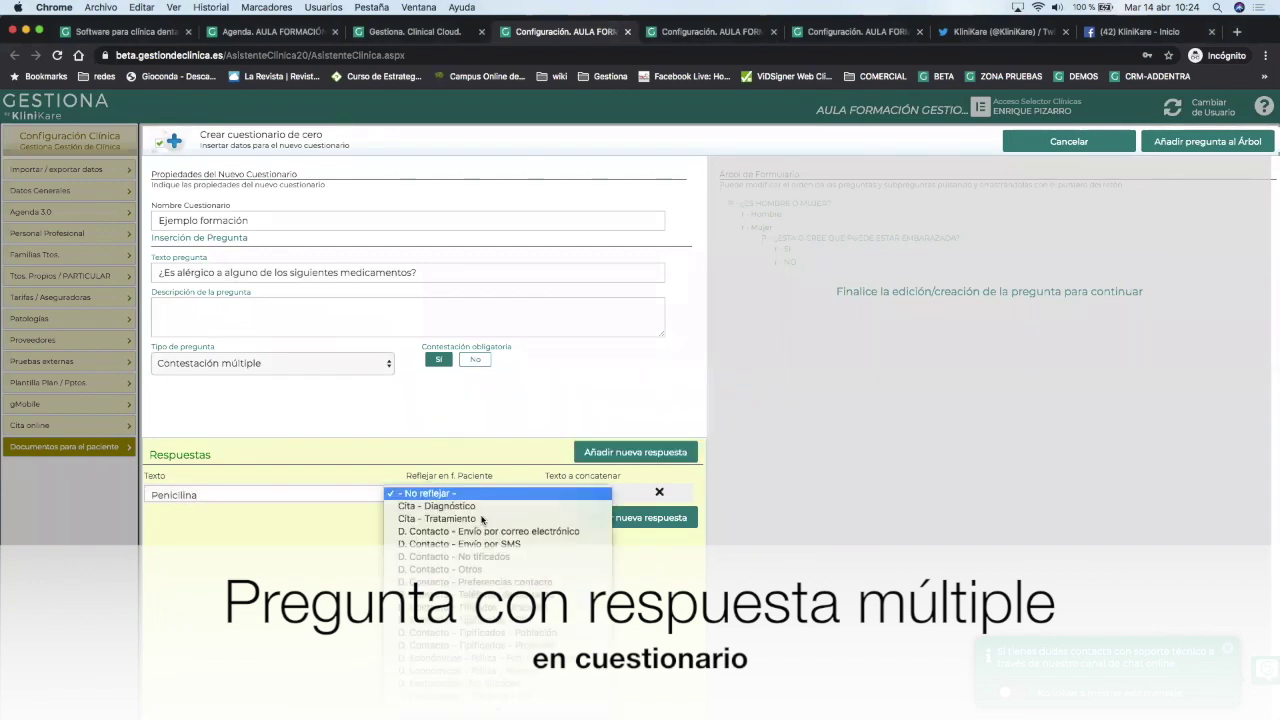
pyautogui.scroll(-3, 457, 630)
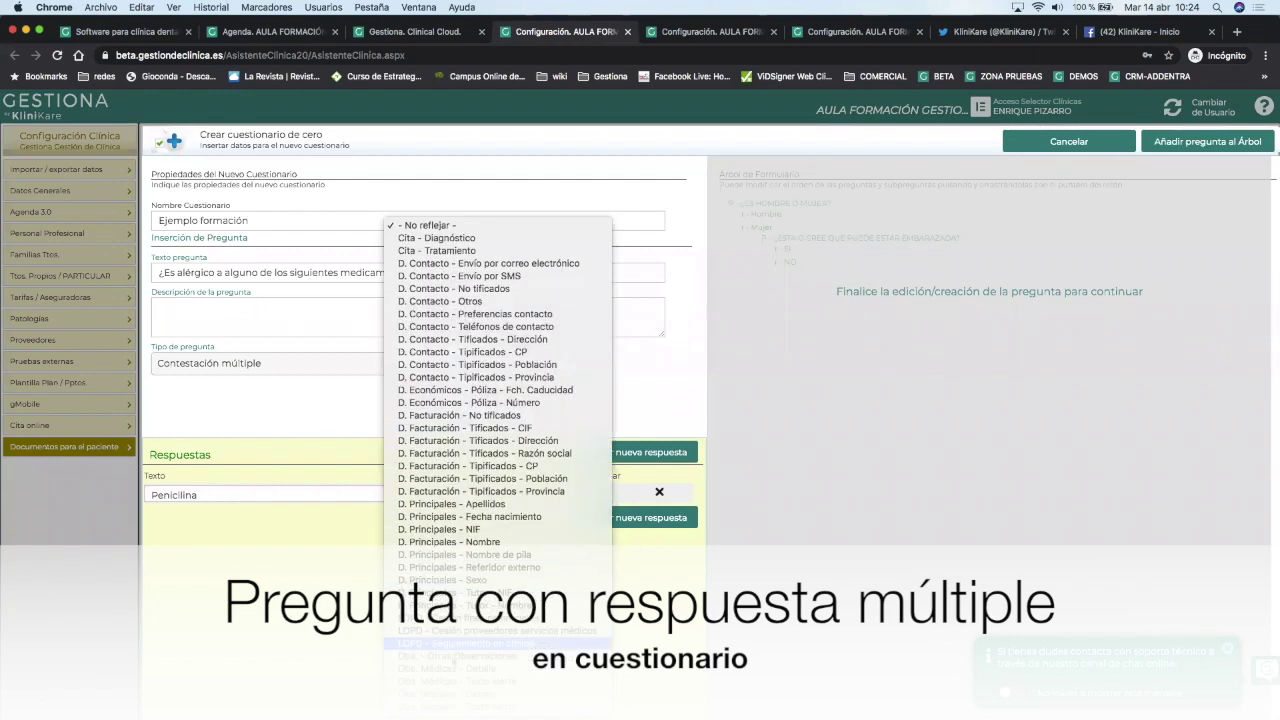
pyautogui.click(464, 682)
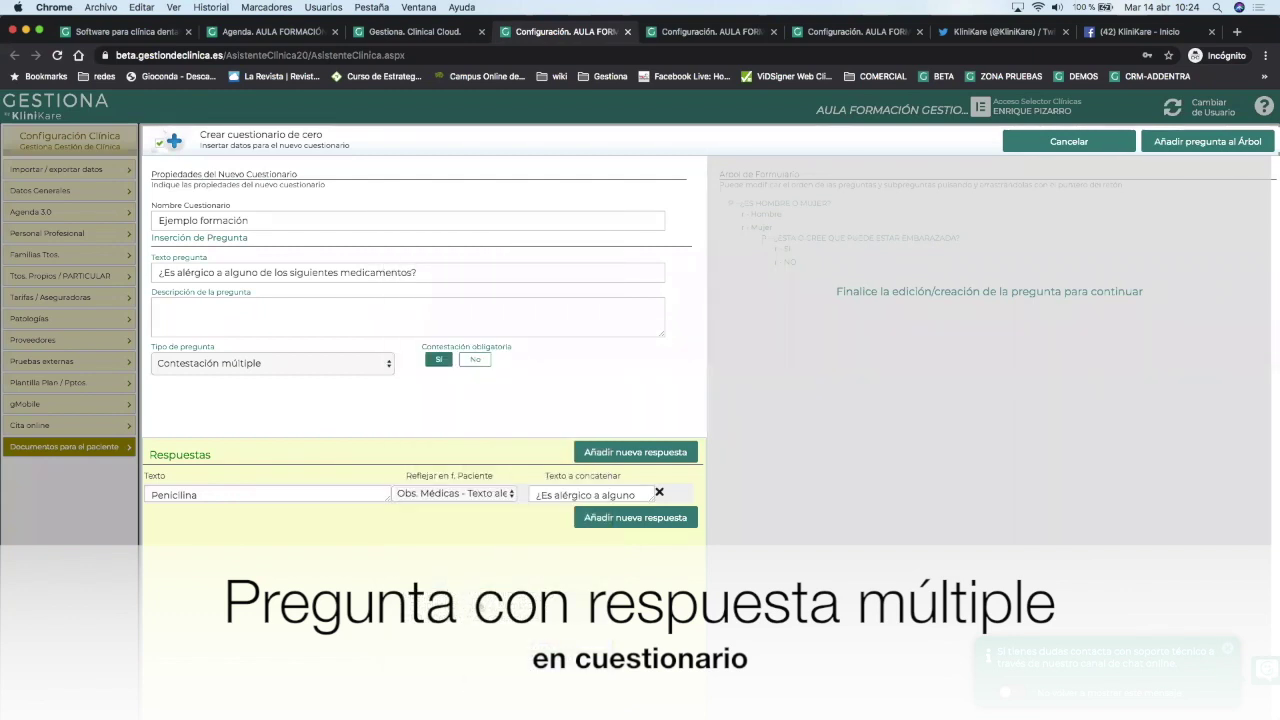
pyautogui.tripleClick(562, 496)
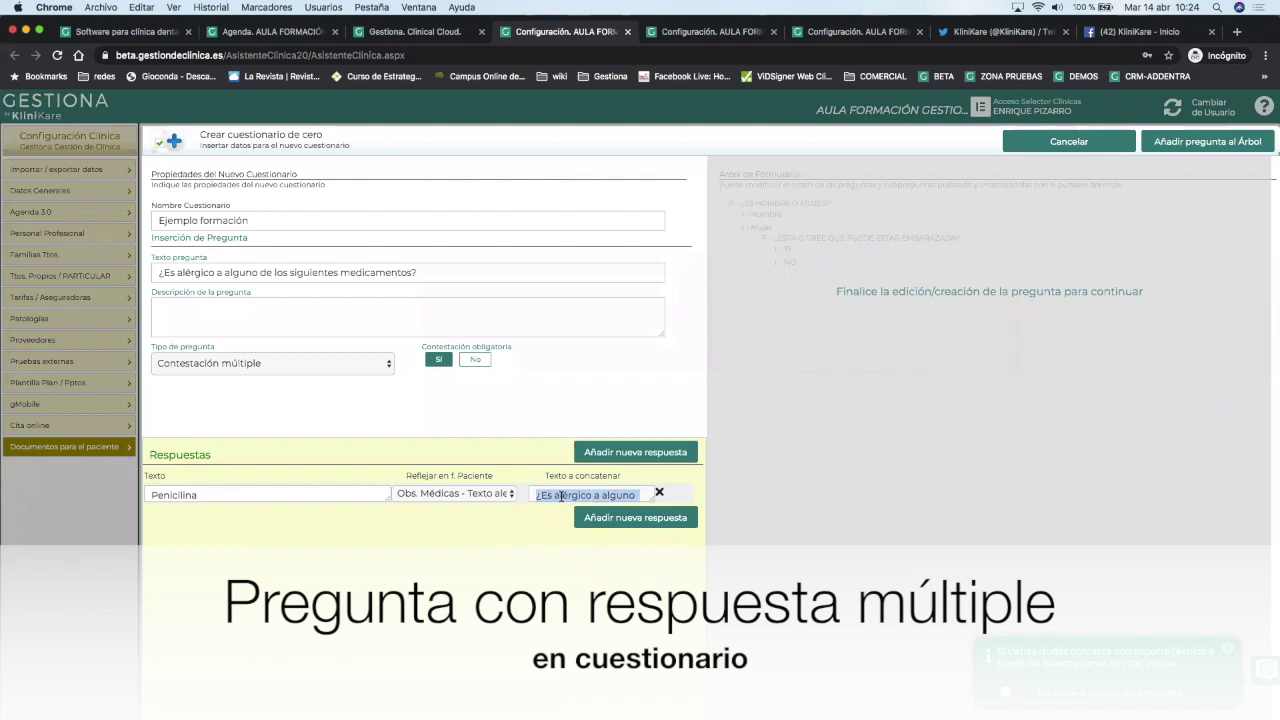
pyautogui.write('Alergia Pen')
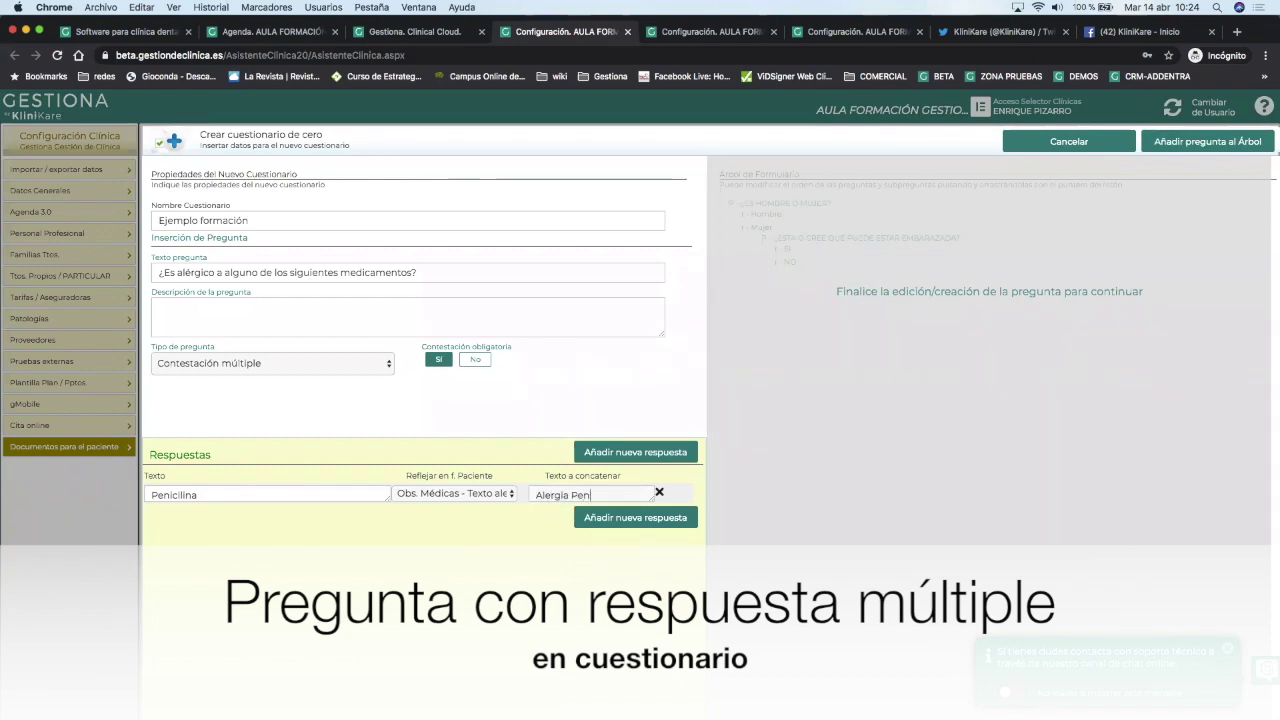
pyautogui.write('icilina')
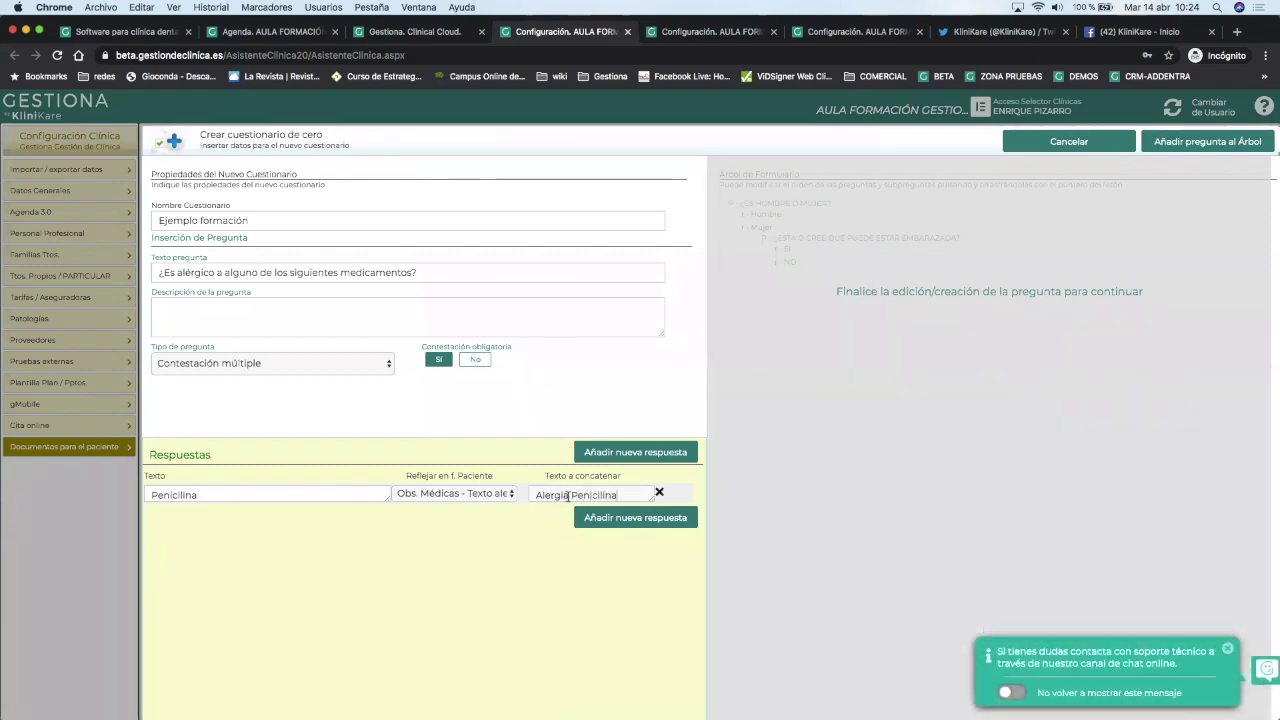
# Add the answer "Aspirina", reflected in Obs. Médicas - Texto alerta with the text to concatenate "Alergia aspirina".
pyautogui.click(623, 453)
pyautogui.write('Aspirina')
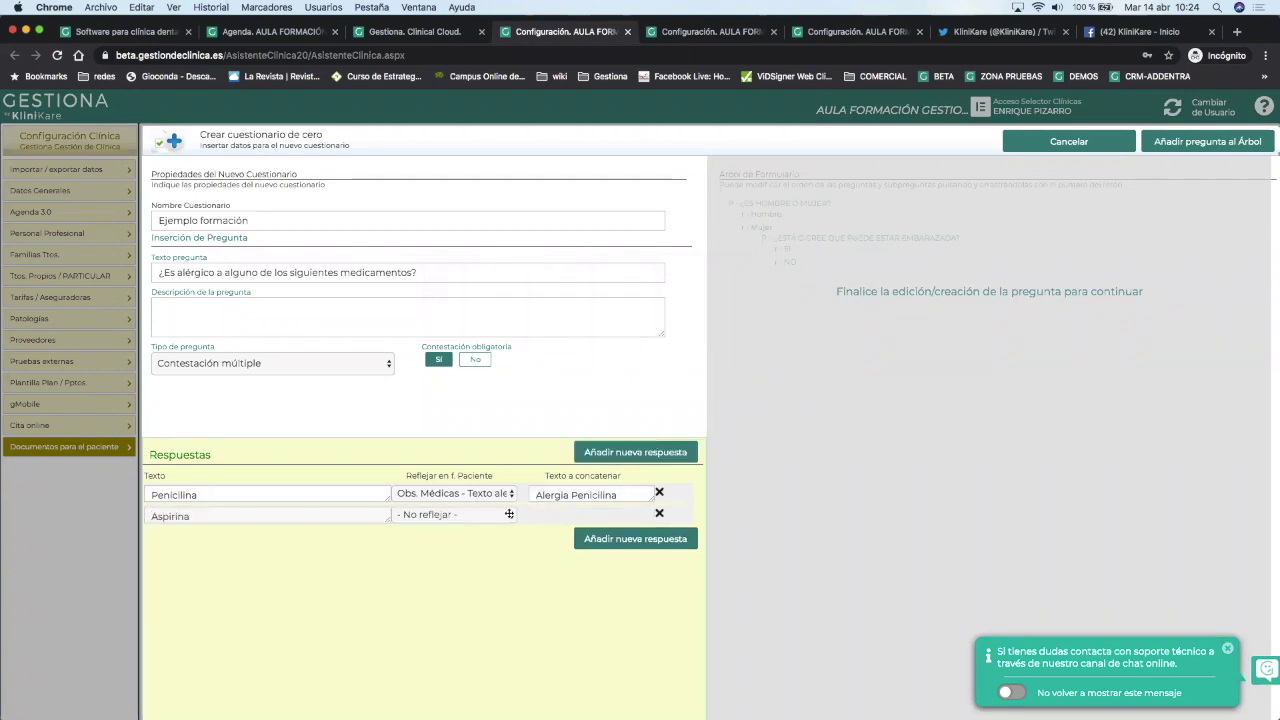
pyautogui.click(464, 517)
pyautogui.scroll(-2, 455, 621)
pyautogui.scroll(-5, 455, 621)
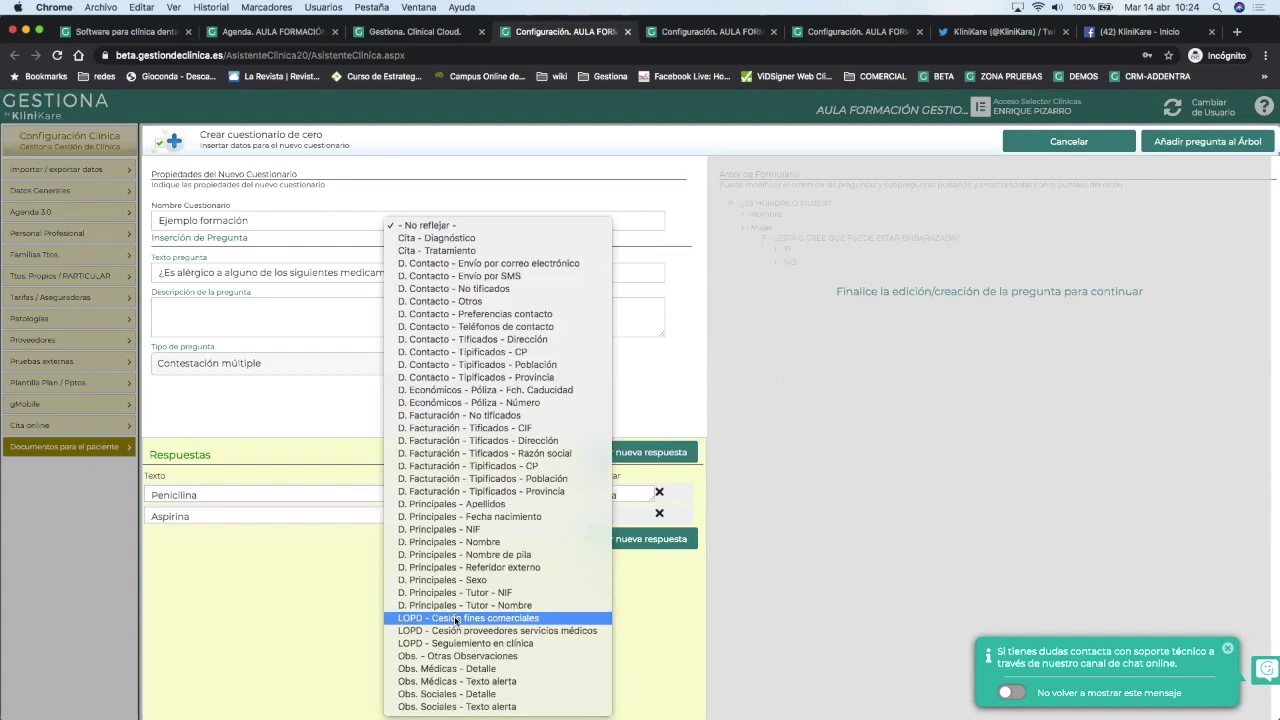
pyautogui.click(474, 684)
pyautogui.tripleClick(592, 517)
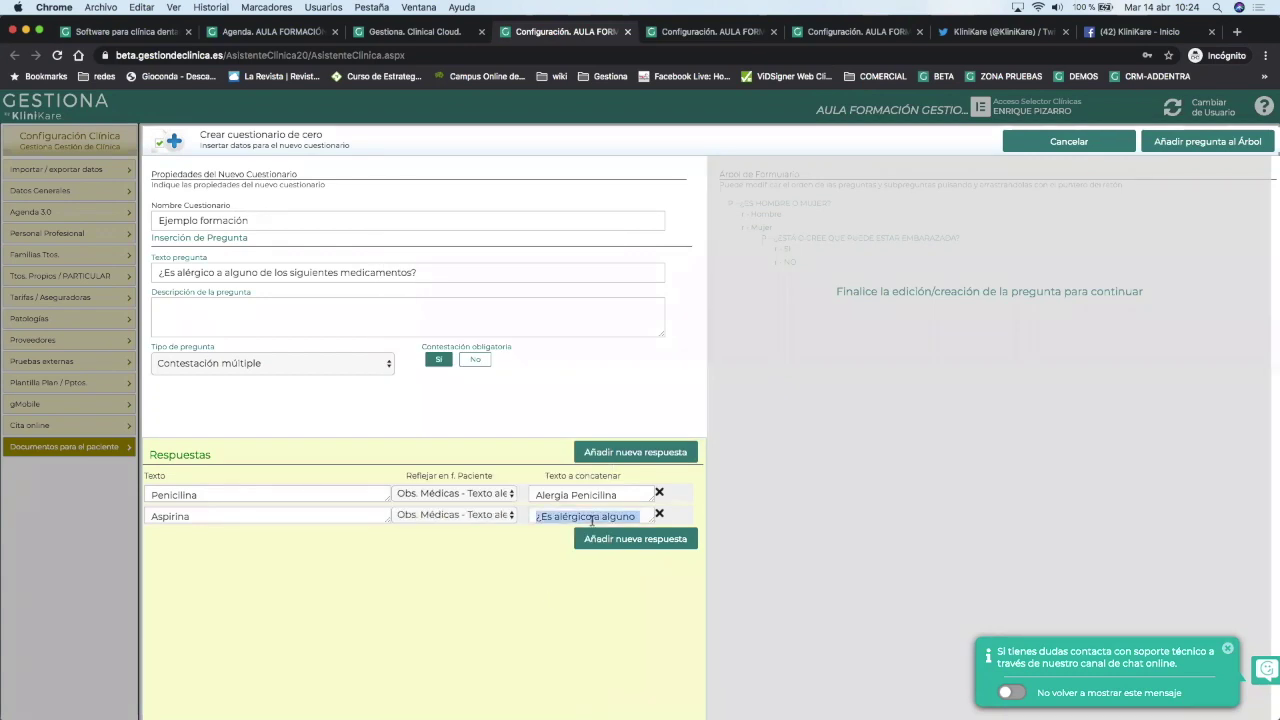
pyautogui.write('Alergia aspirina')
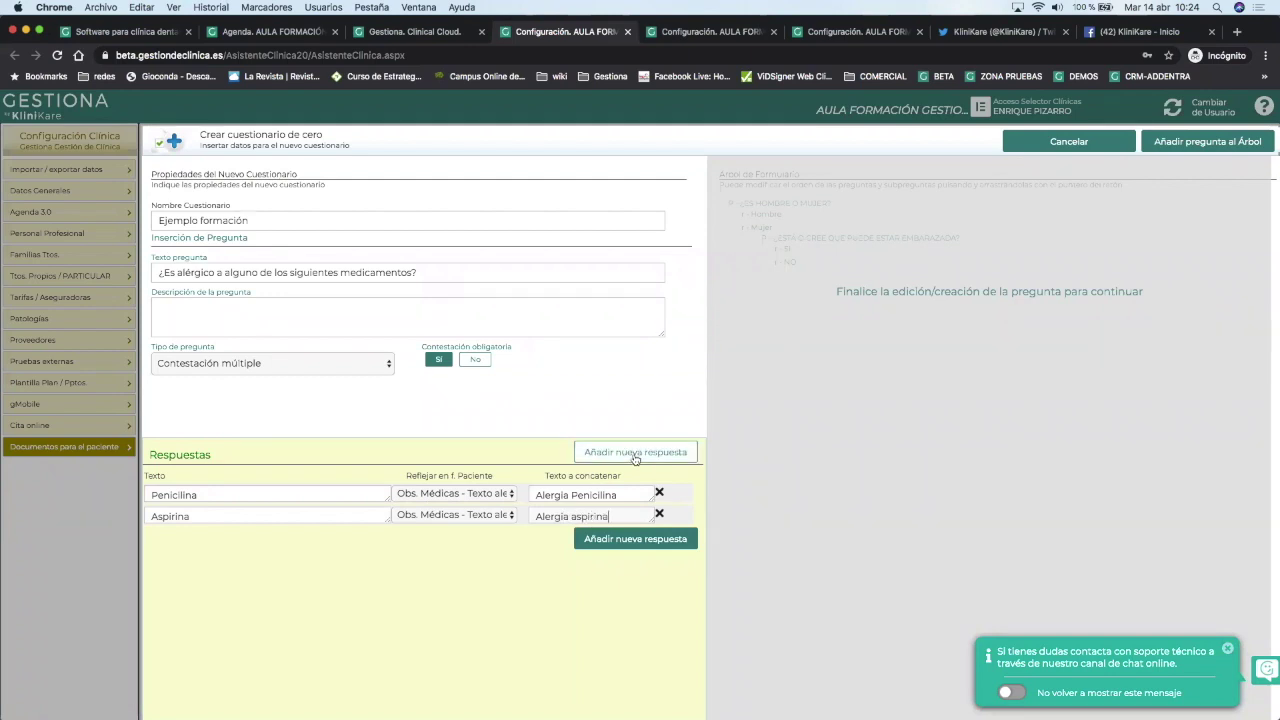
# Add the answer "Paracetamol", reflected in Obs. Médicas - Texto alerta with the text to concatenate "Alergia Paracetamol".
pyautogui.click(634, 453)
pyautogui.write('Paracetamol')
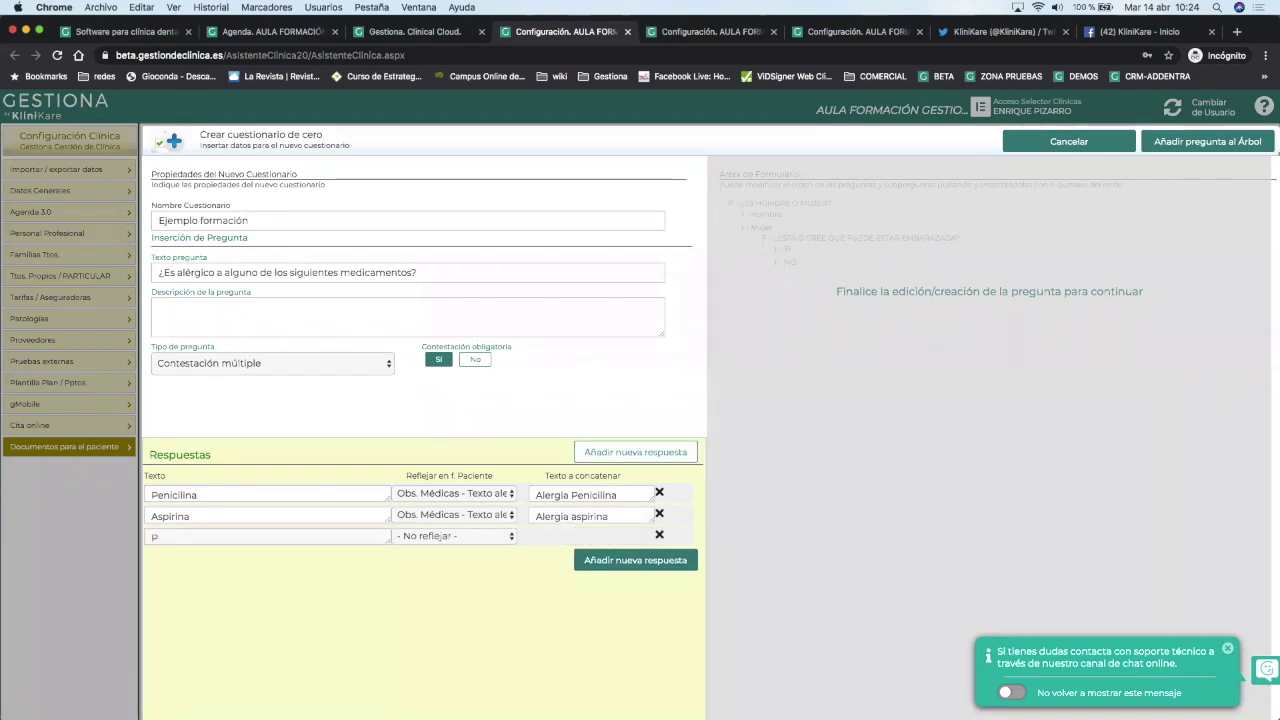
pyautogui.click(452, 536)
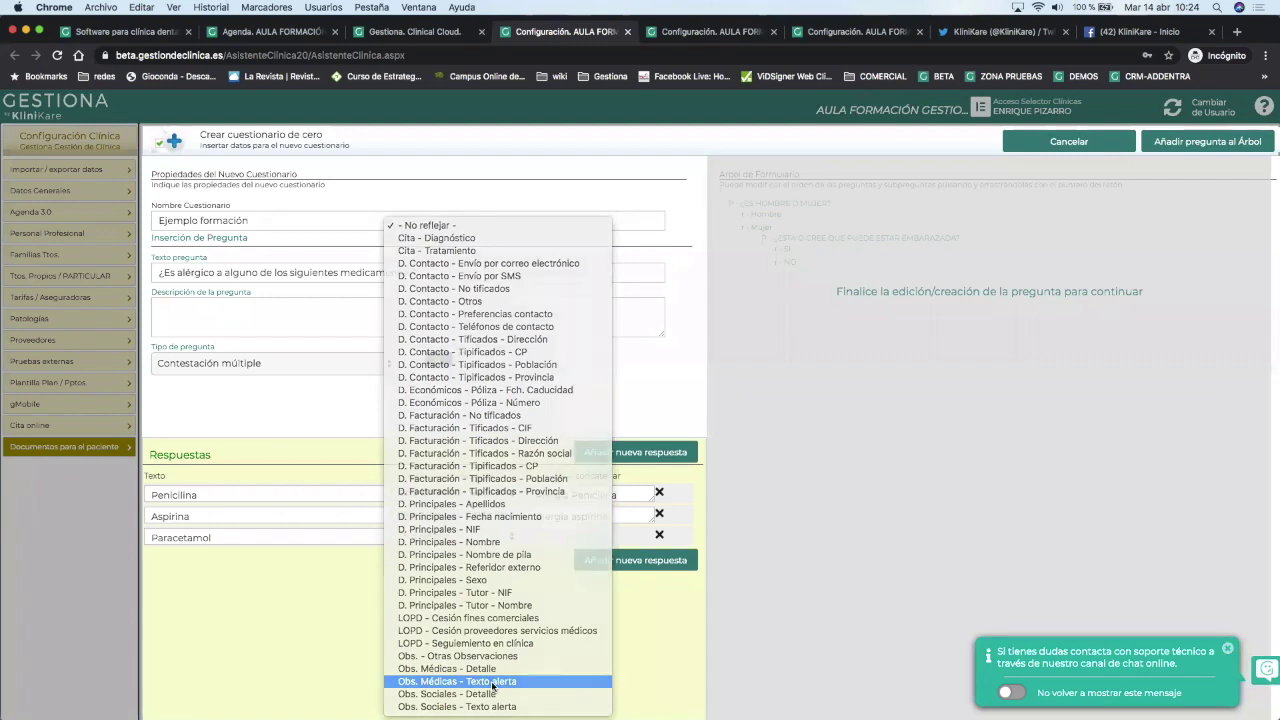
pyautogui.click(492, 681)
pyautogui.tripleClick(590, 539)
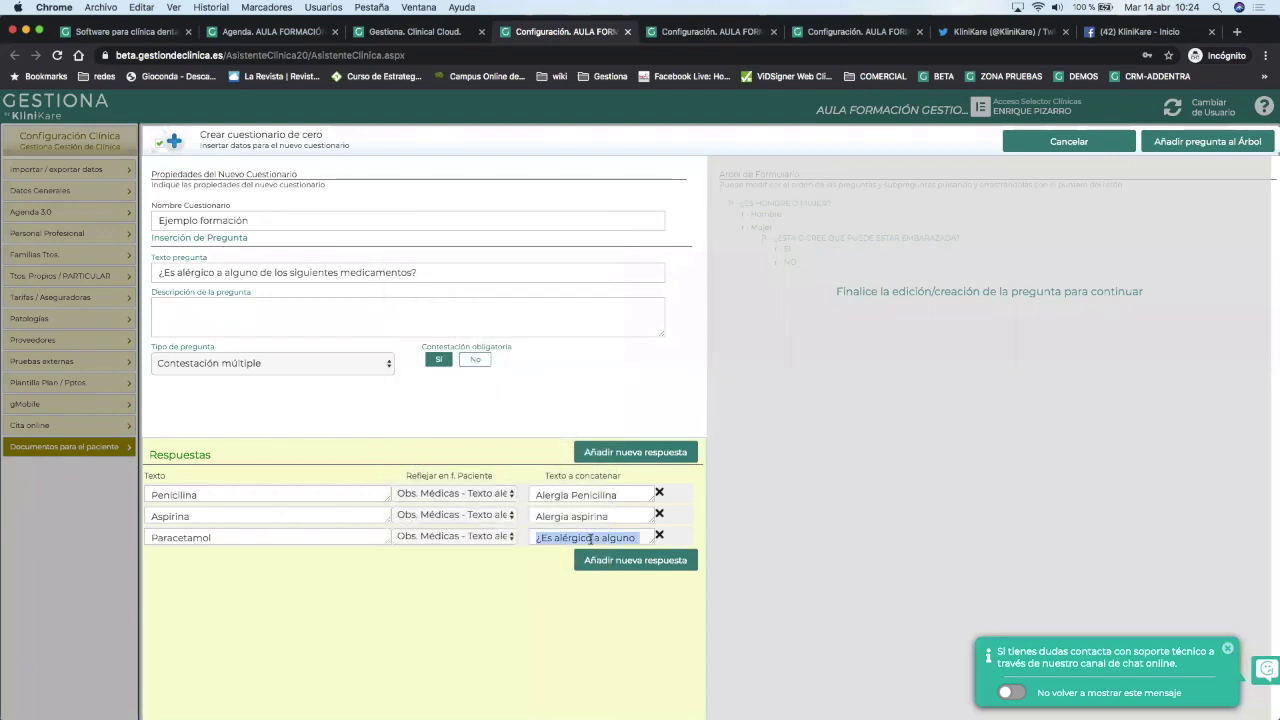
pyautogui.press('BackSpace')
pyautogui.write('Alergia')
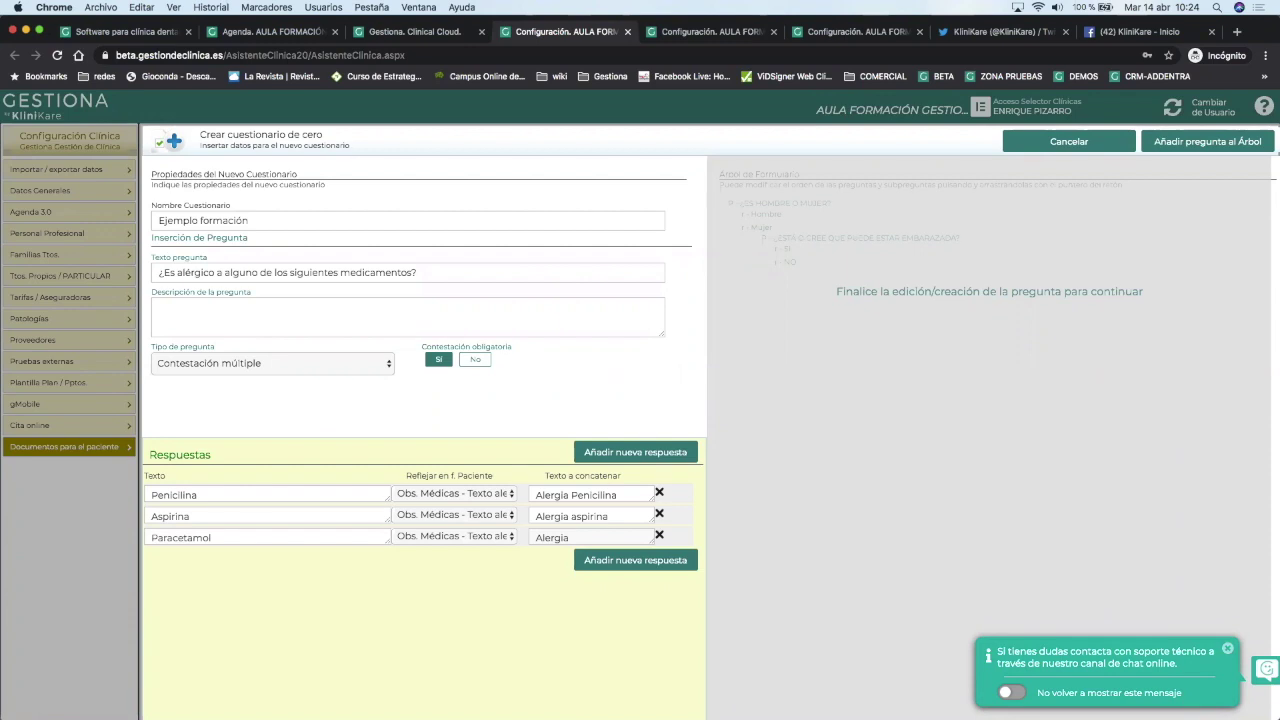
pyautogui.write(' Paracetamol')
pyautogui.click(476, 360)
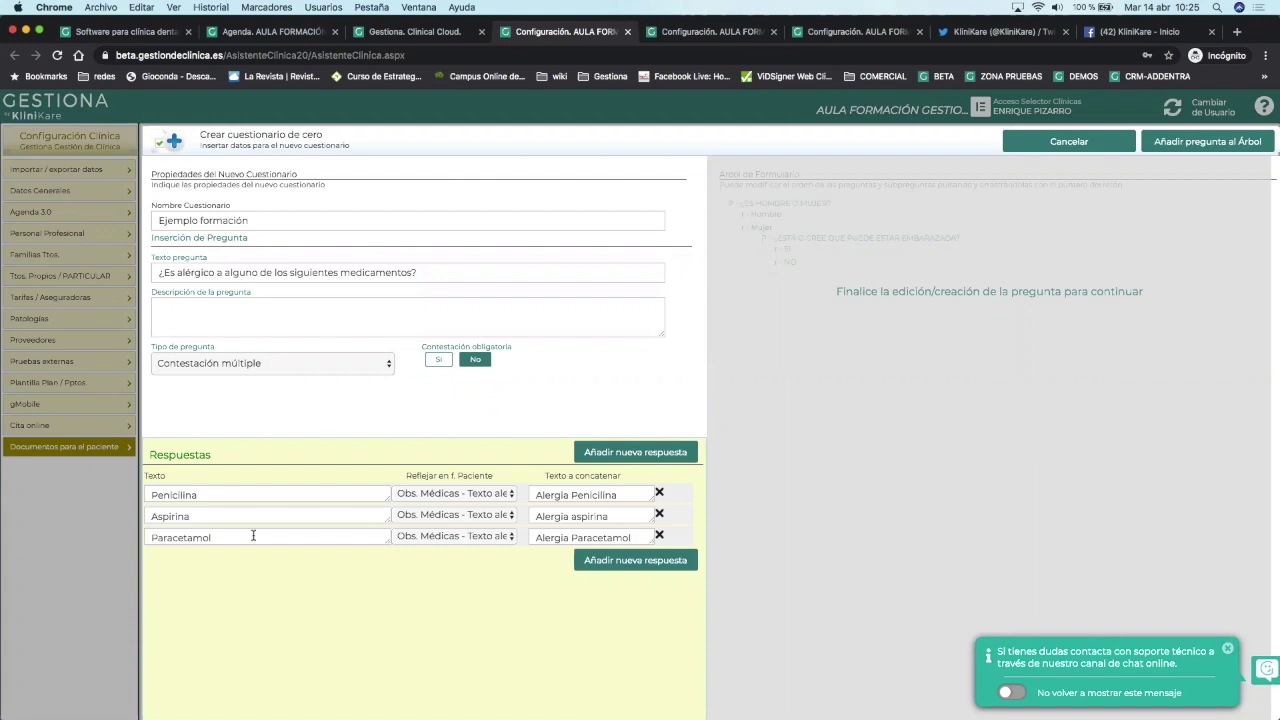
pyautogui.click(438, 359)
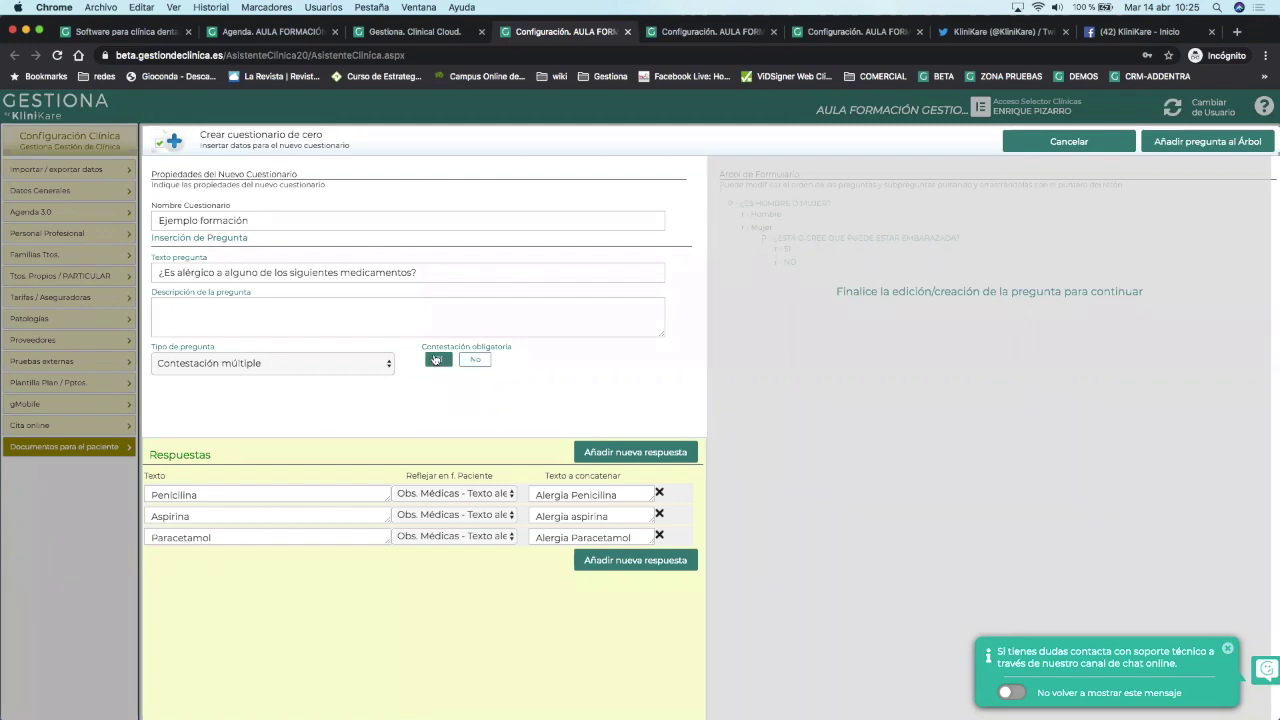
pyautogui.click(597, 454)
pyautogui.write('Ninguno')
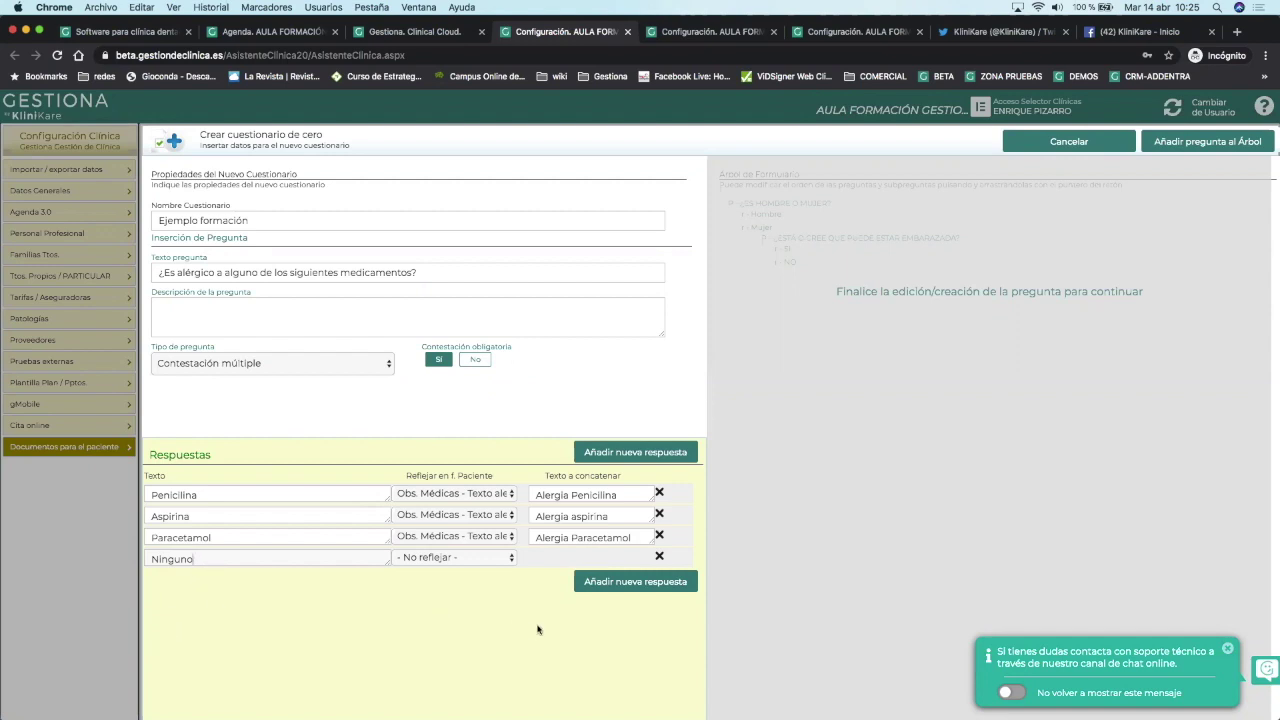
pyautogui.click(636, 455)
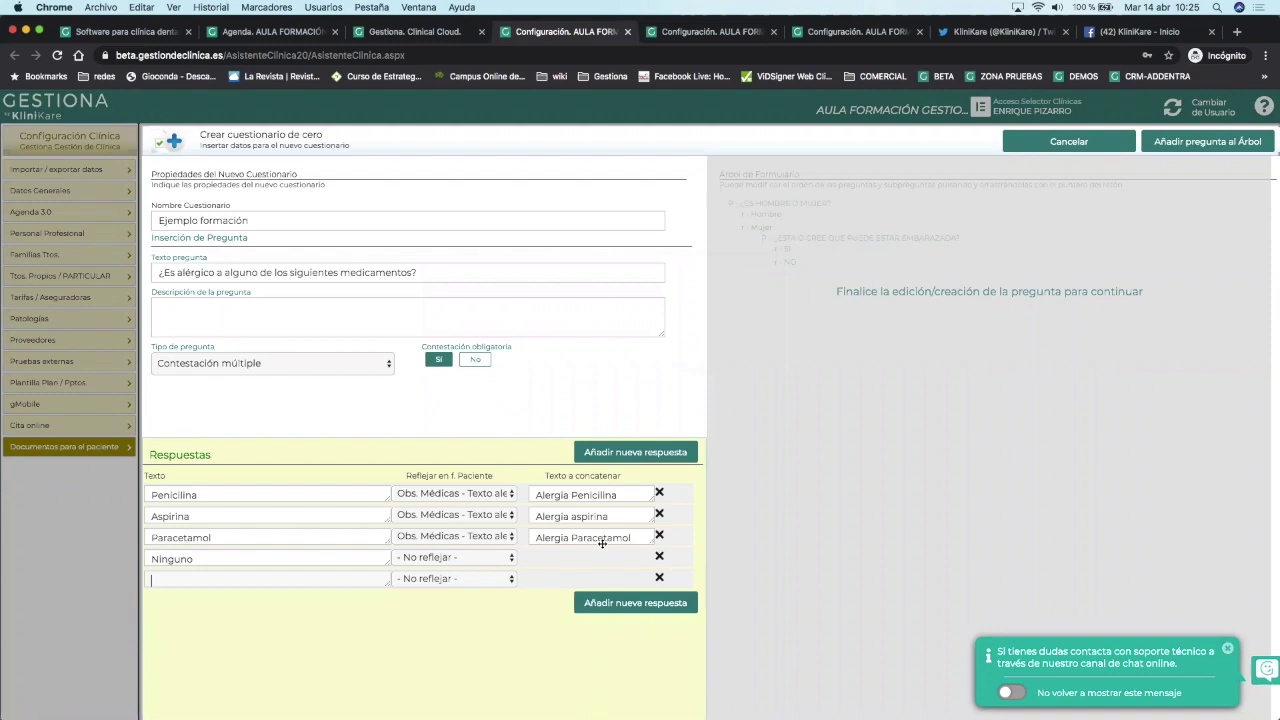
pyautogui.click(659, 557)
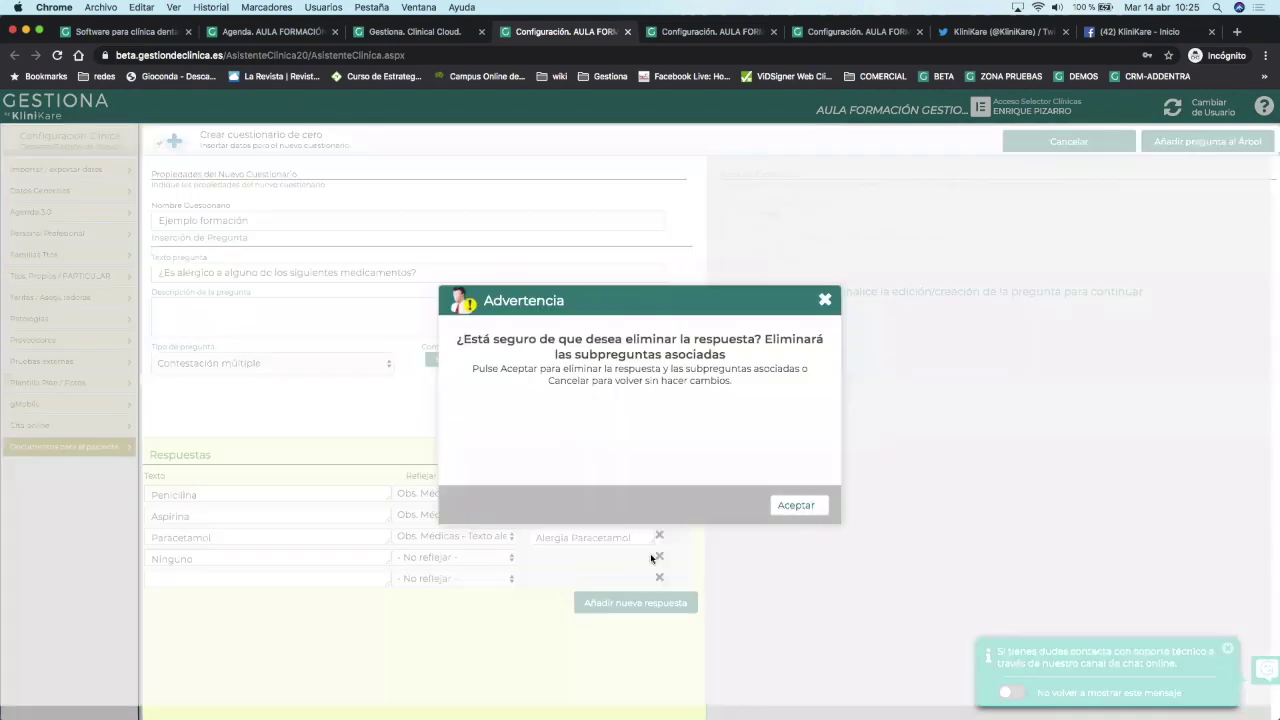
pyautogui.click(790, 506)
# Add the answers "Otras" and "Ninguna" without reflecting them in the patient record, and add the question to the form tree.
pyautogui.click(293, 556)
pyautogui.write('Otras')
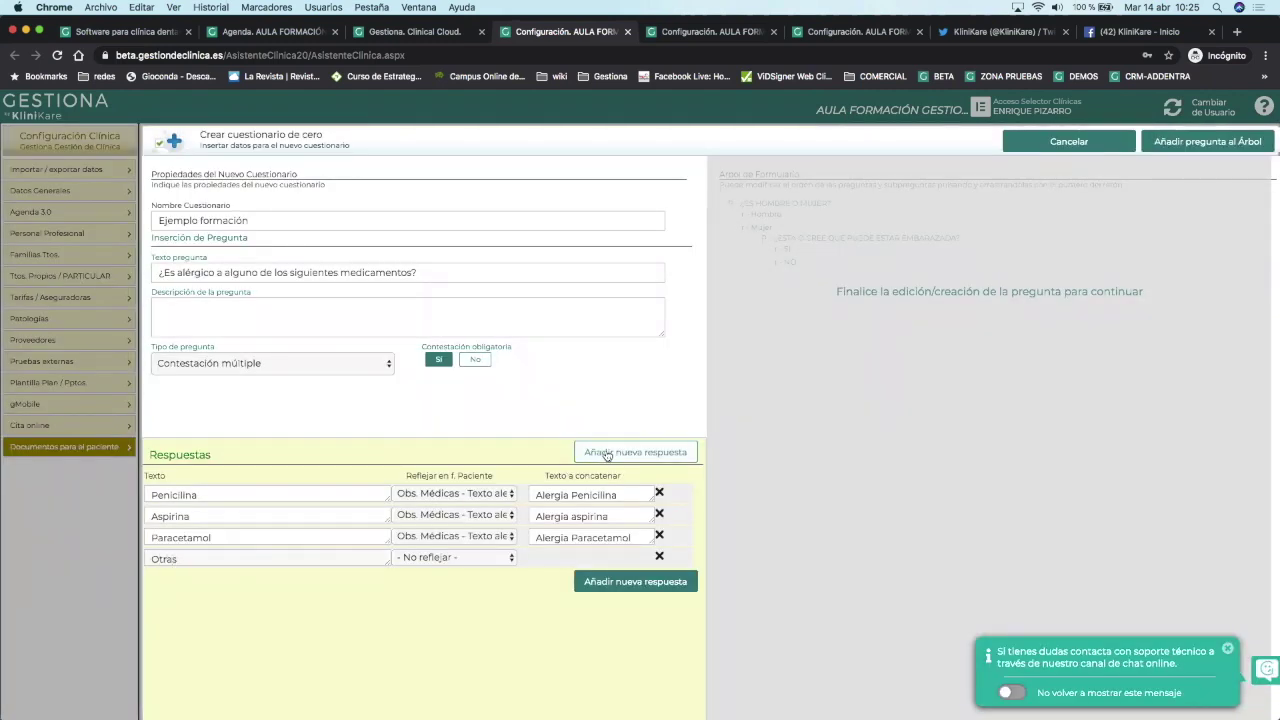
pyautogui.click(636, 452)
pyautogui.write('Ninguna')
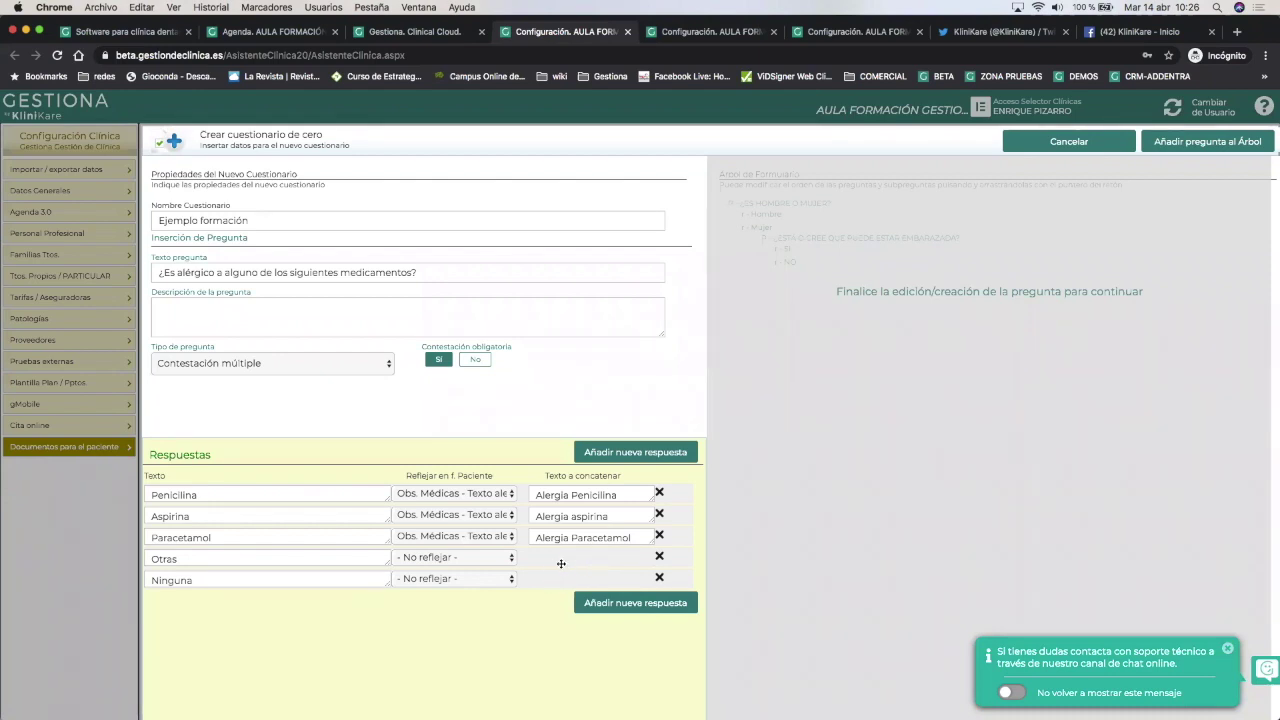
pyautogui.click(1198, 143)
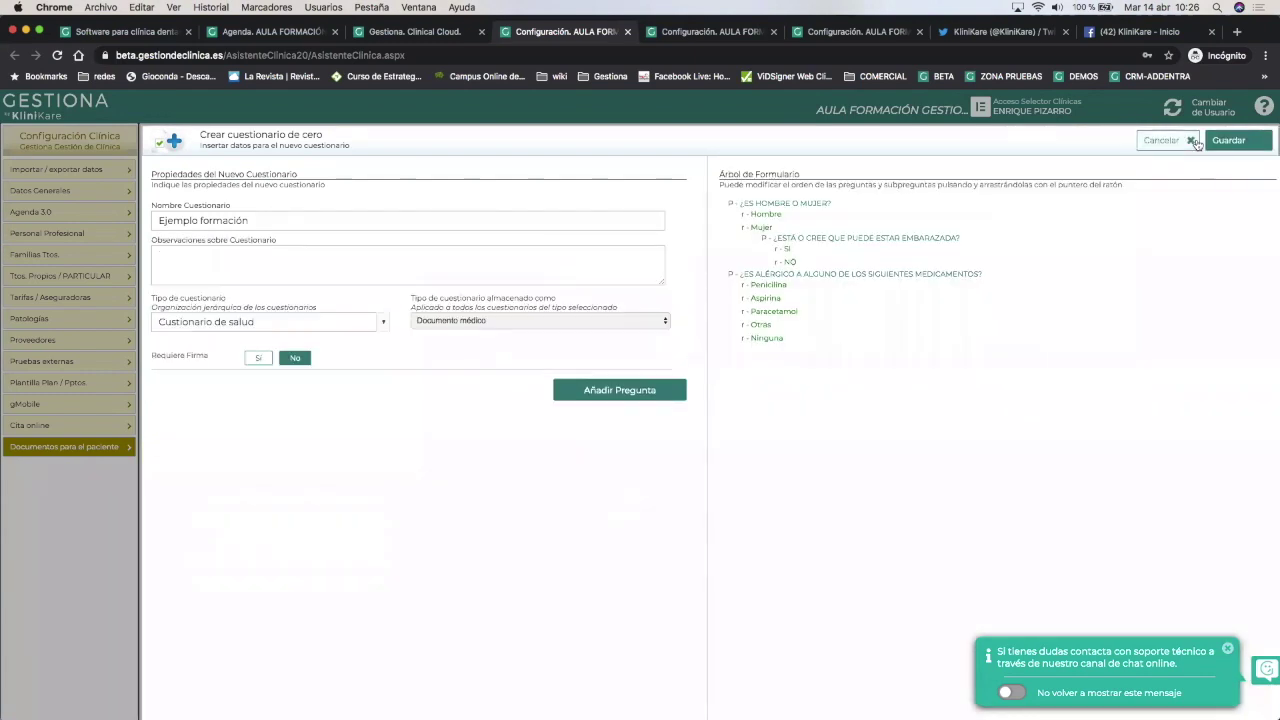
# Create a subquestion "Indique cual" of type Texto corto (máx 30 caracteres) under the answer "Otras".
pyautogui.click(760, 326)
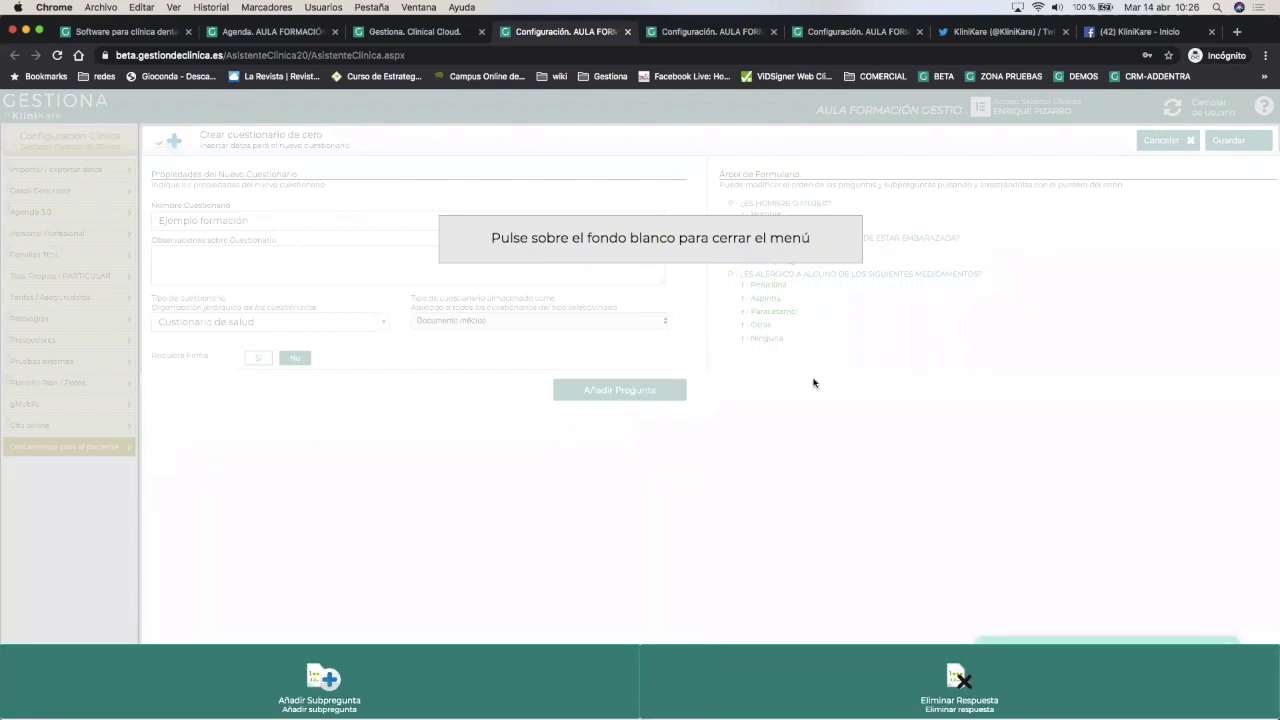
pyautogui.click(795, 409)
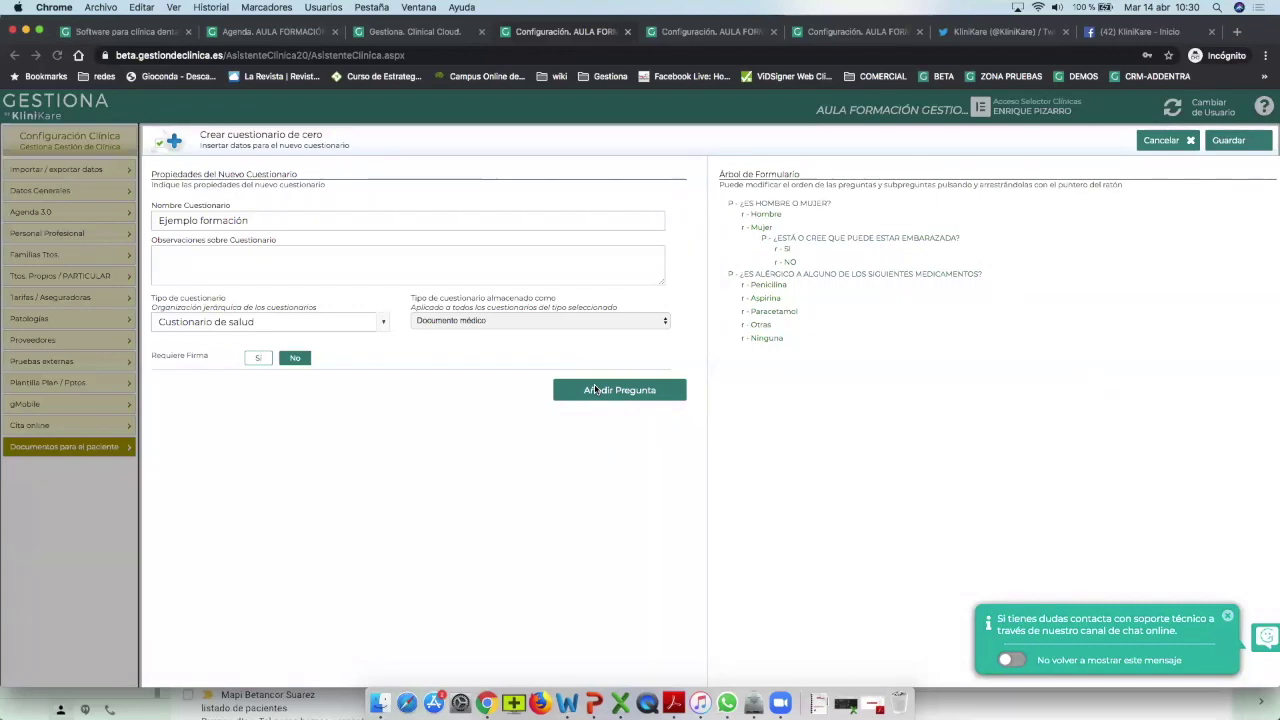
pyautogui.click(759, 327)
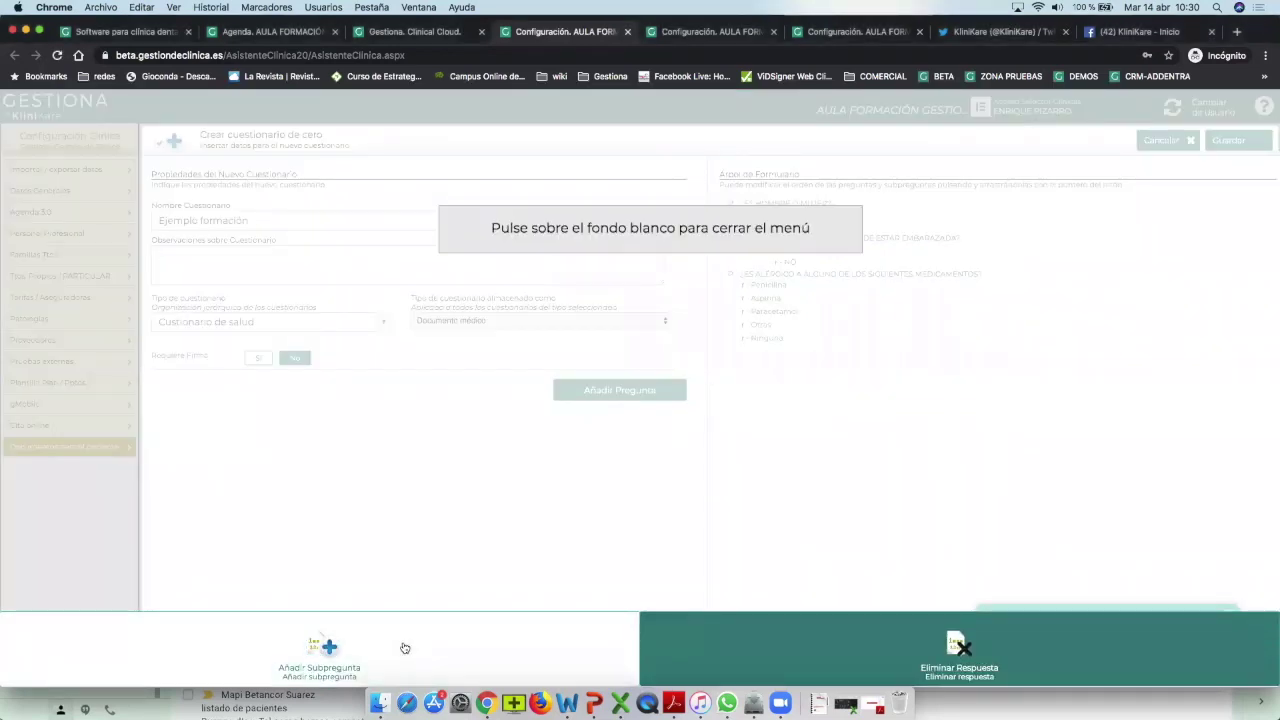
pyautogui.click(404, 648)
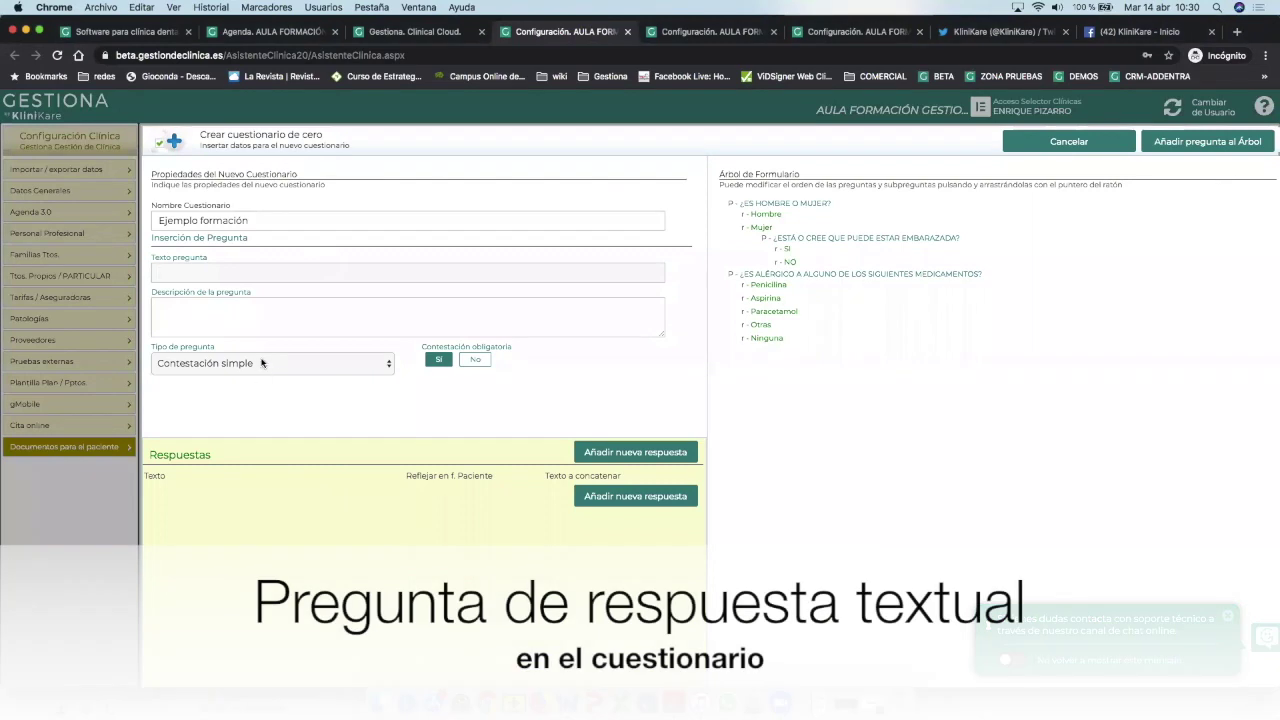
pyautogui.click(262, 363)
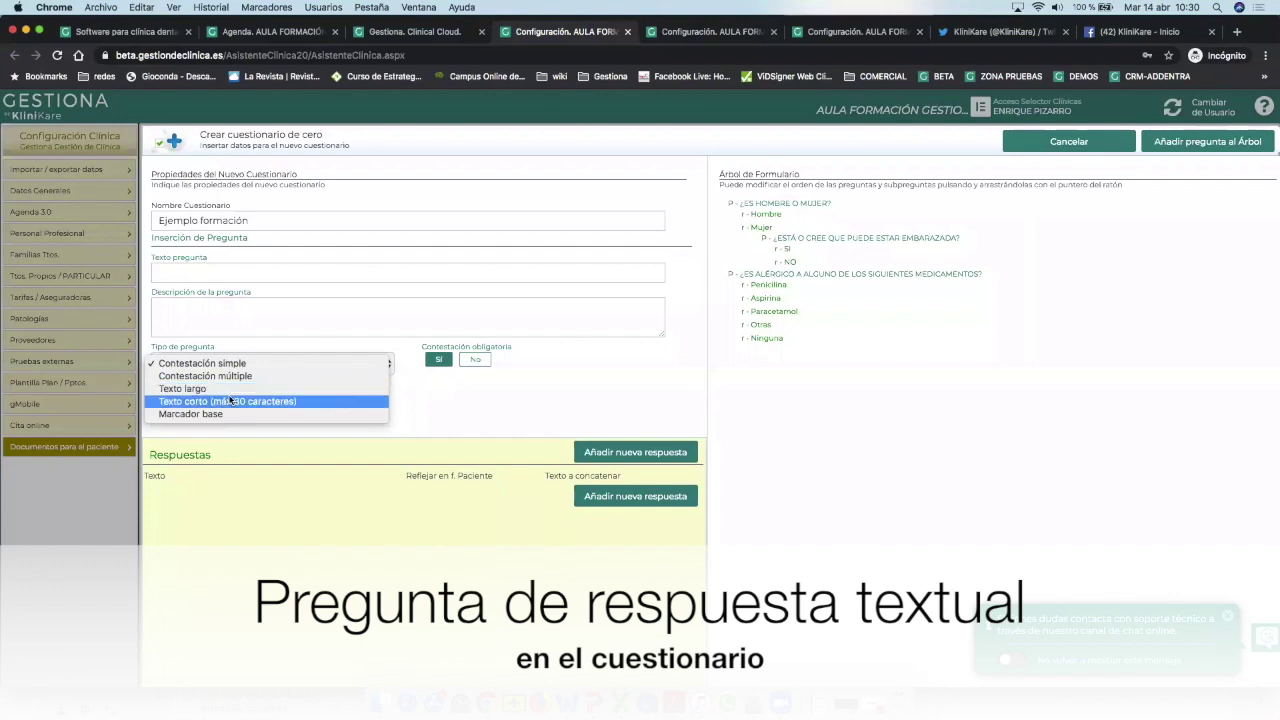
pyautogui.click(246, 405)
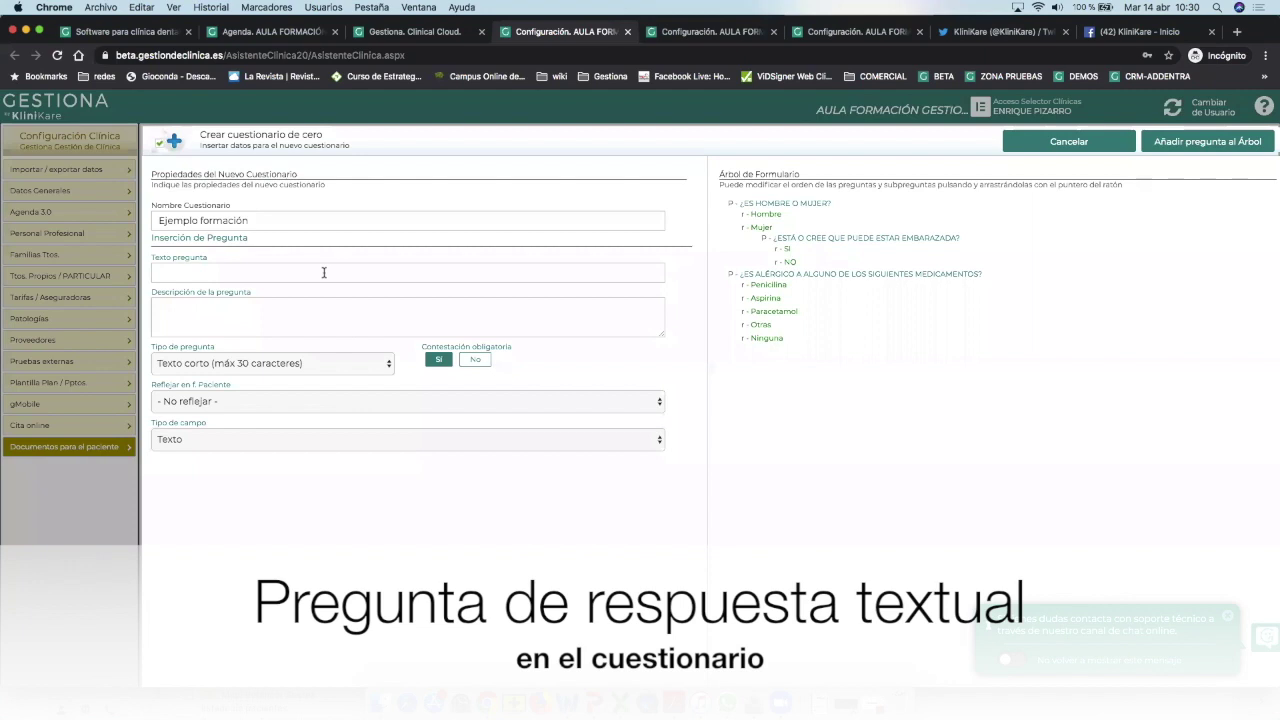
pyautogui.click(223, 275)
pyautogui.write('Indique cual')
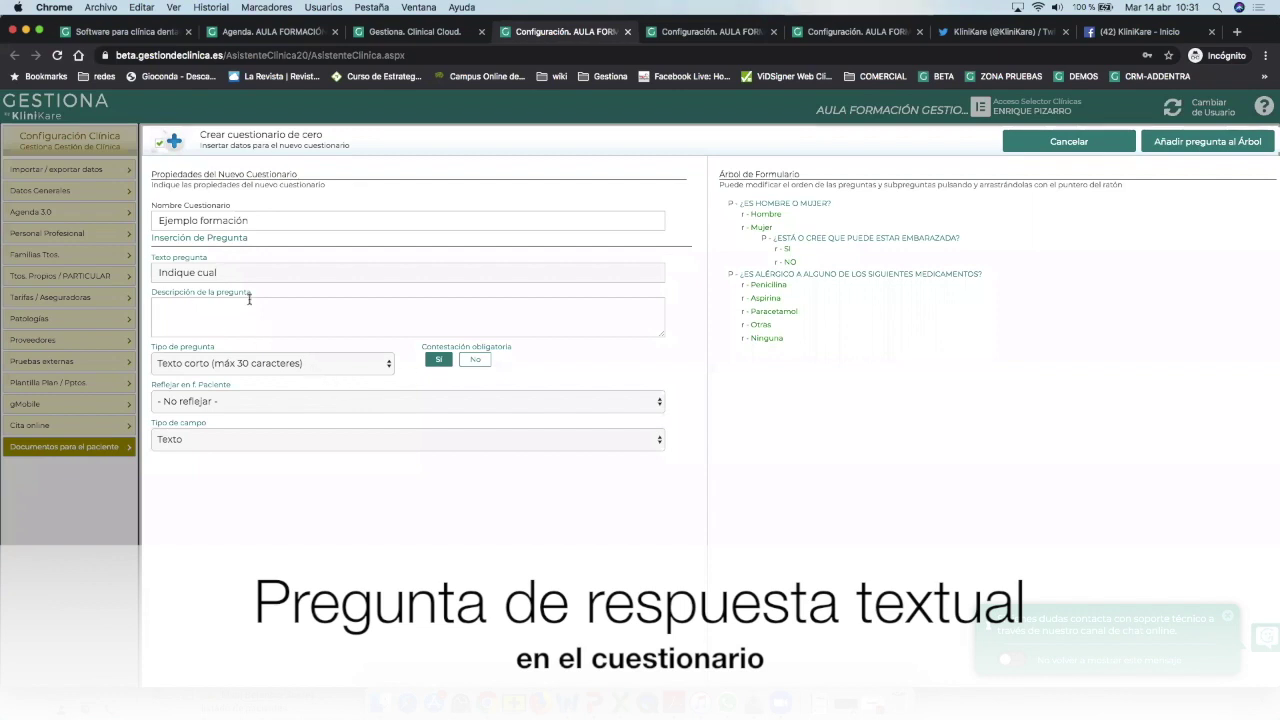
# Reflect the subquestion in Obs. Médicas - Texto alerta with field type Texto, add it to the tree, and save the questionnaire.
pyautogui.click(266, 402)
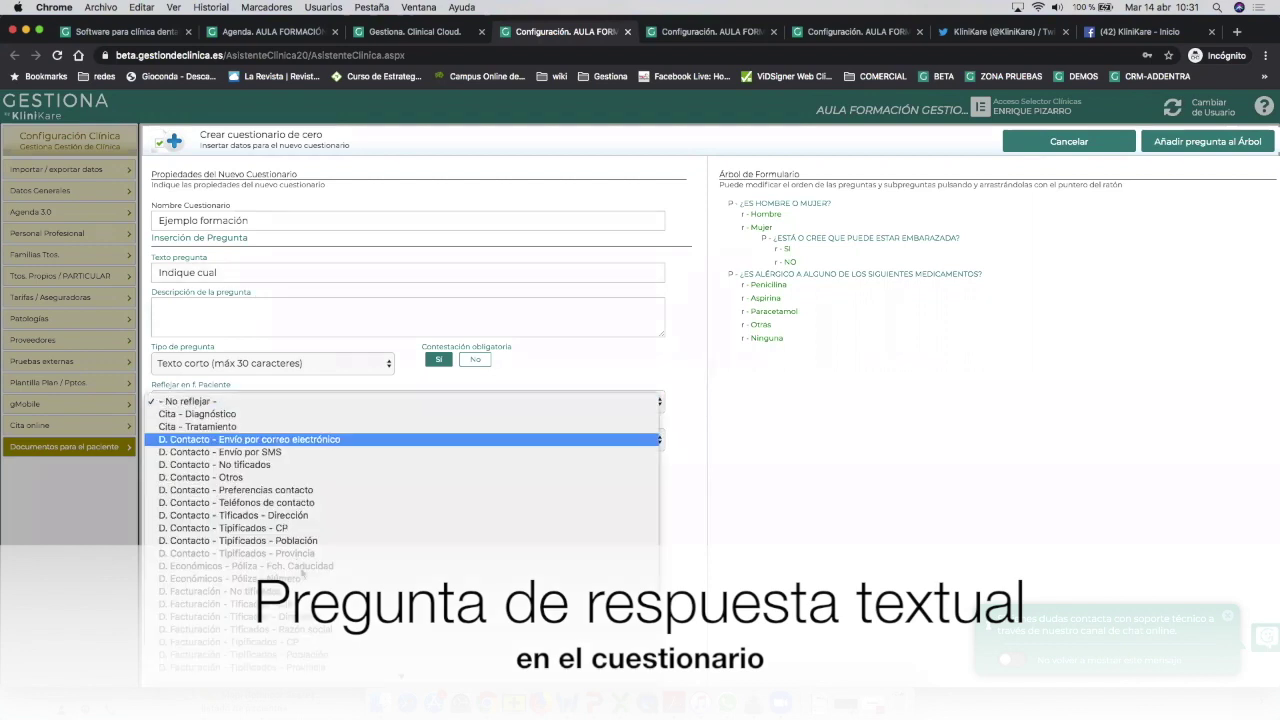
pyautogui.scroll(-5, 273, 590)
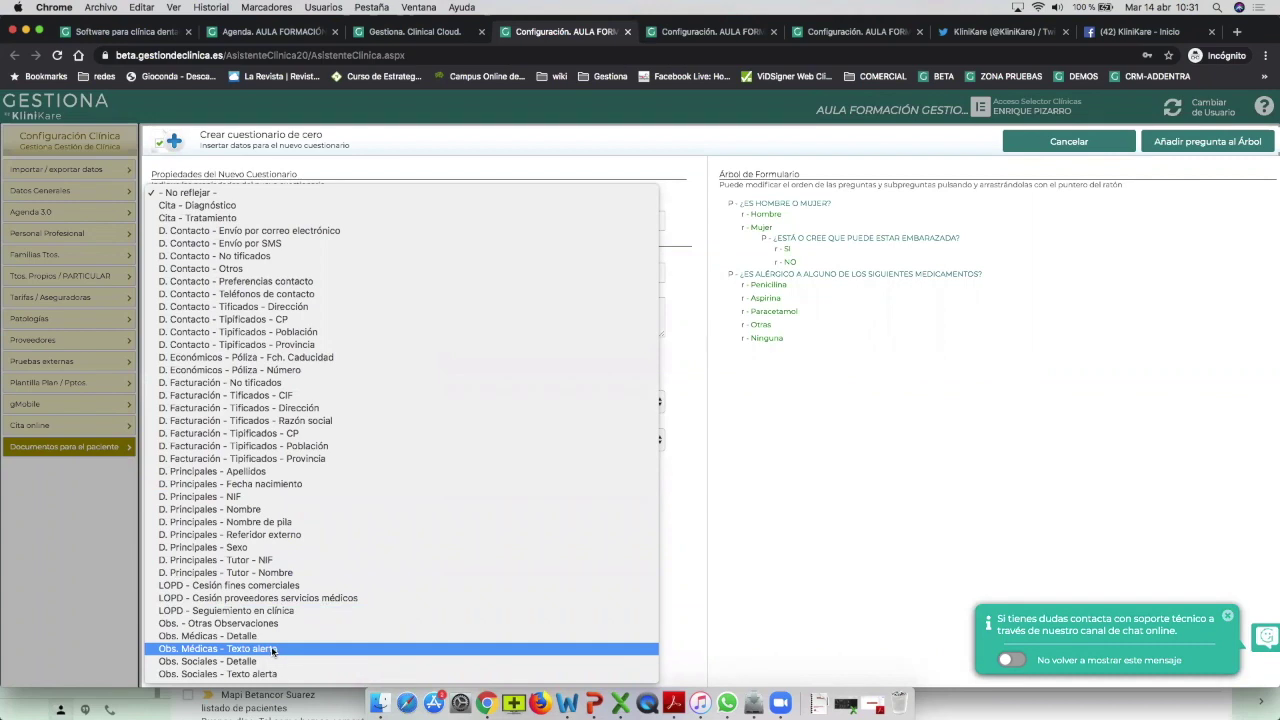
pyautogui.click(271, 650)
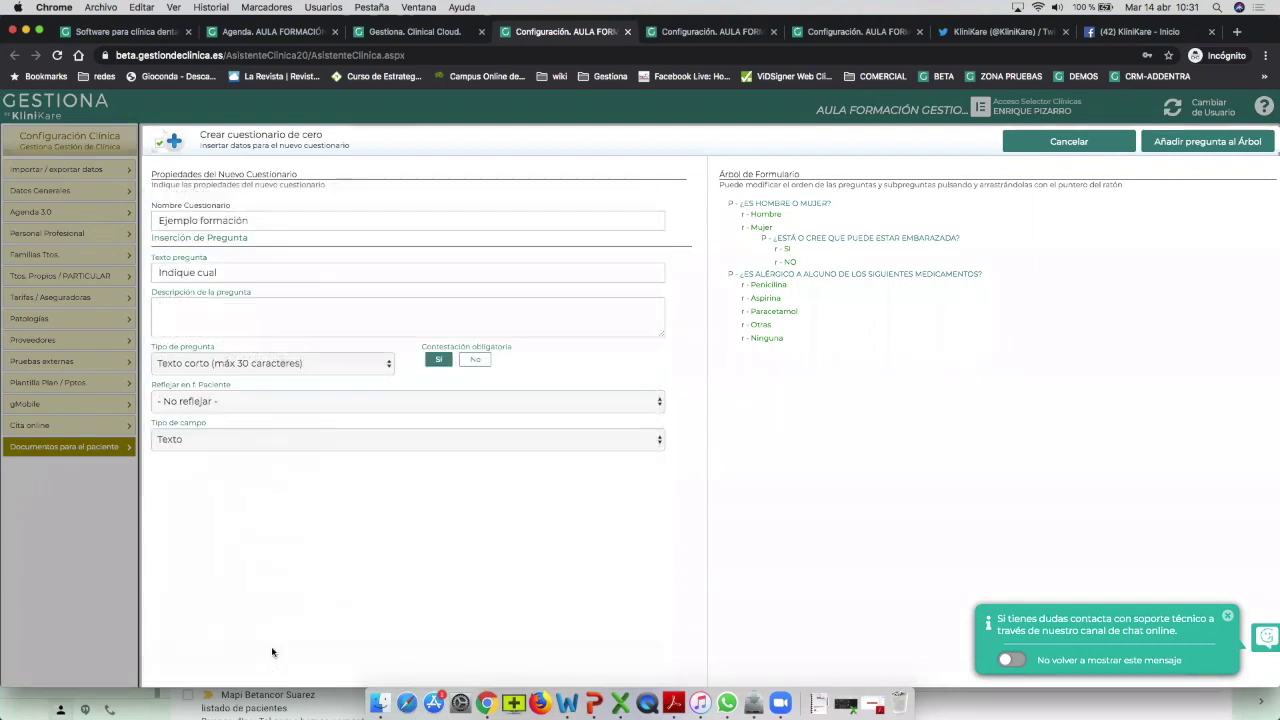
pyautogui.click(211, 442)
pyautogui.click(184, 441)
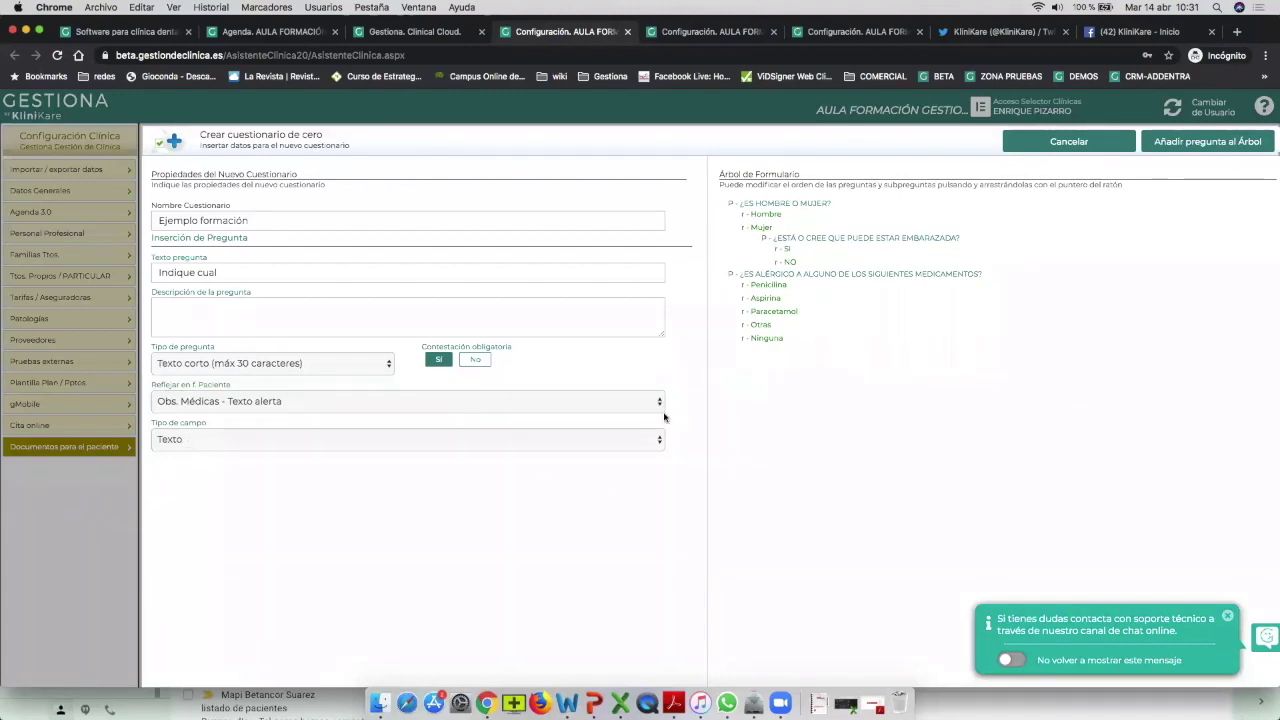
pyautogui.click(1212, 141)
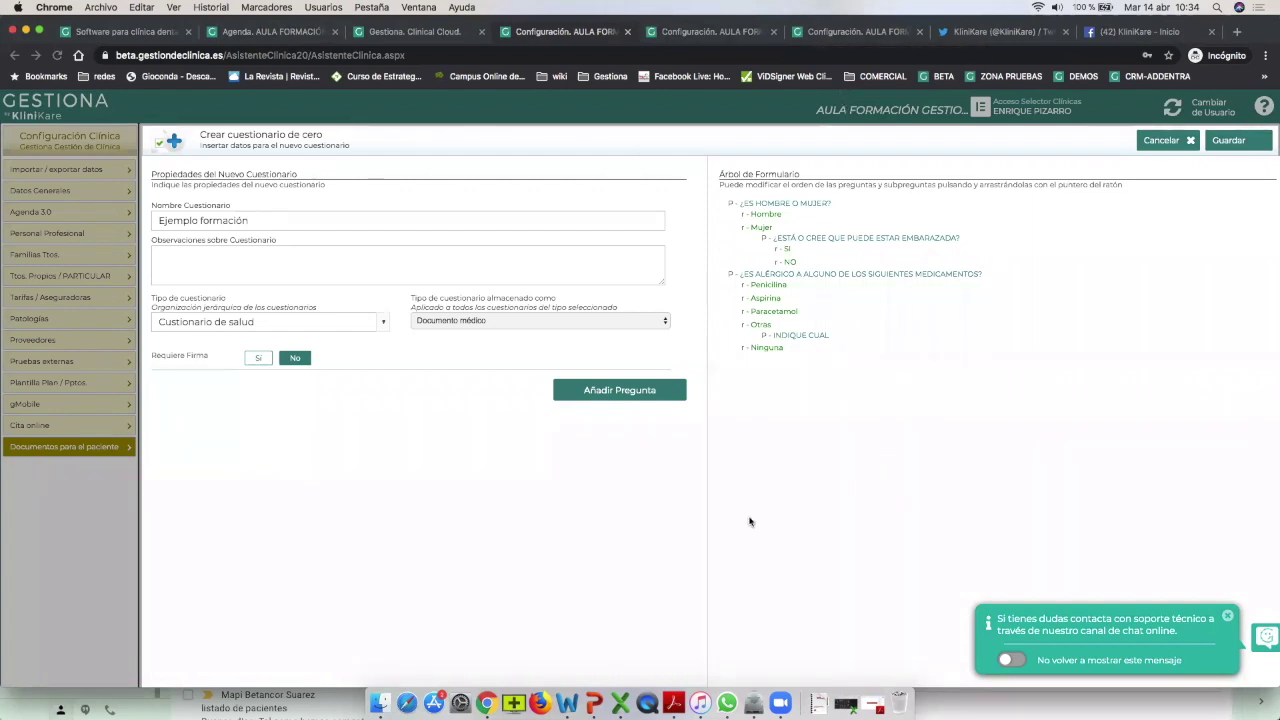
pyautogui.click(1228, 140)
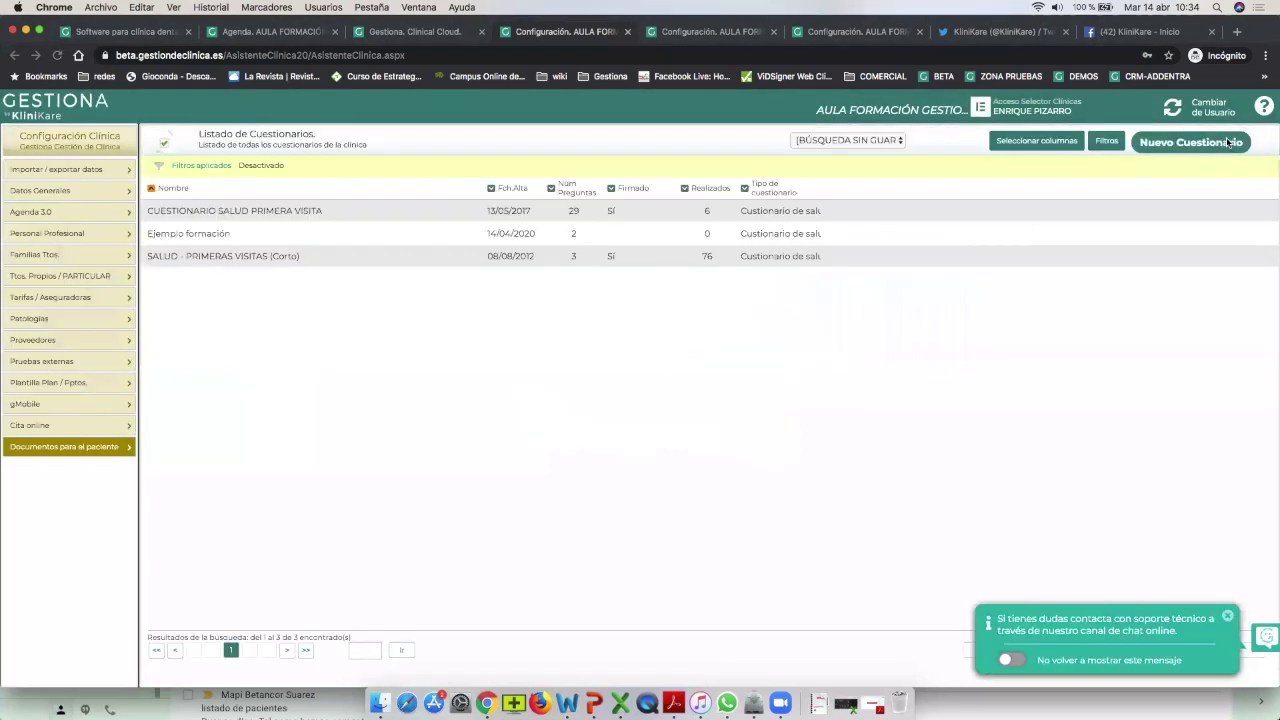
# Switch to the agenda, open the patient record from the 14:00 appointment, and show the patient's documents.
pyautogui.click(227, 37)
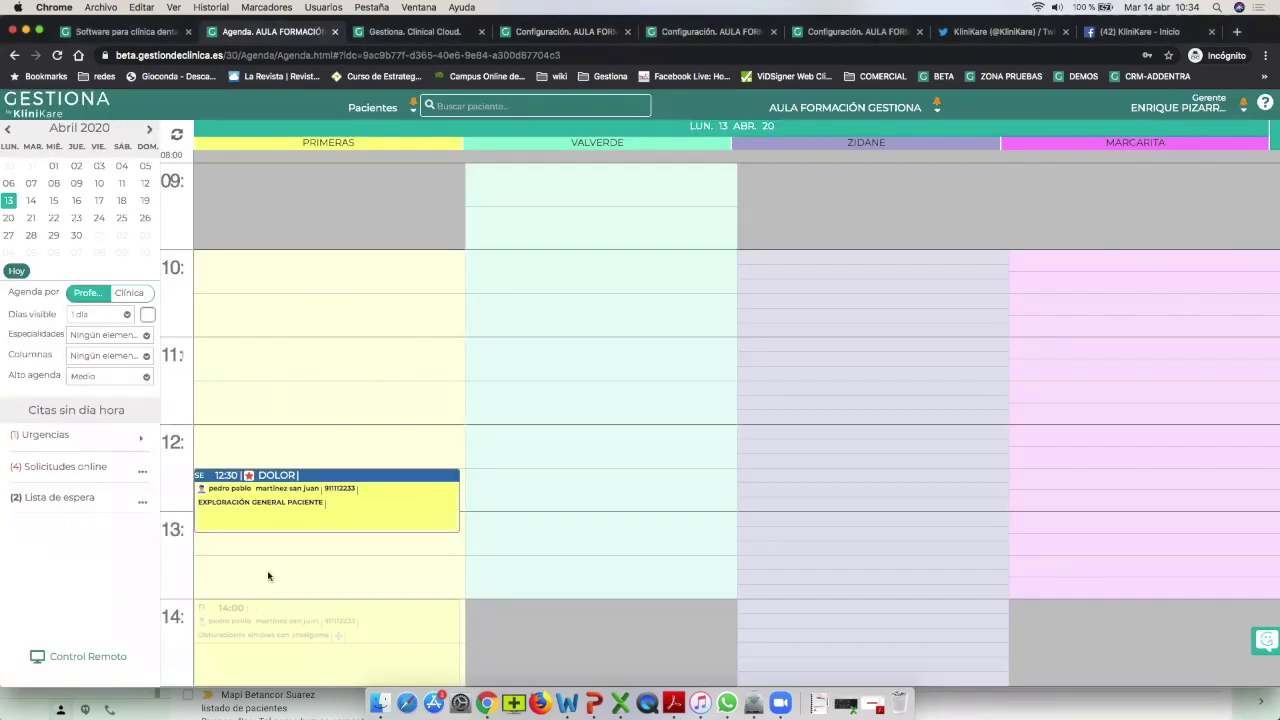
pyautogui.click(263, 610)
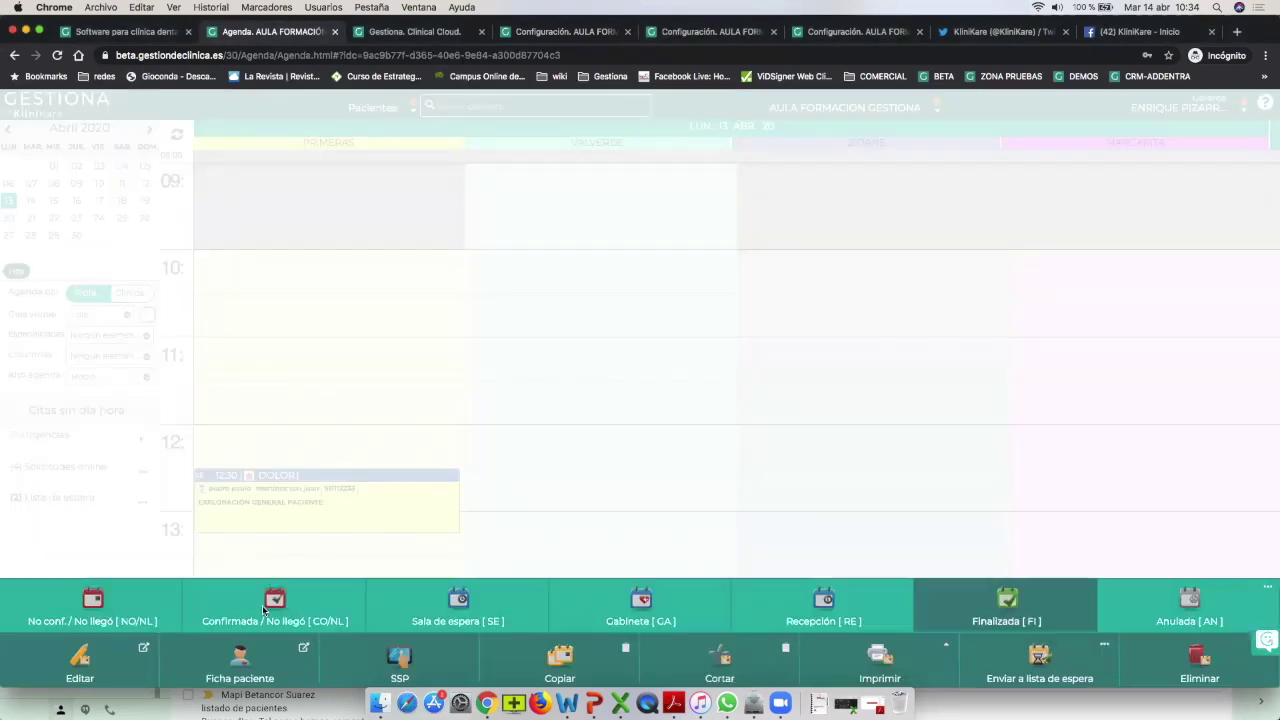
pyautogui.click(228, 666)
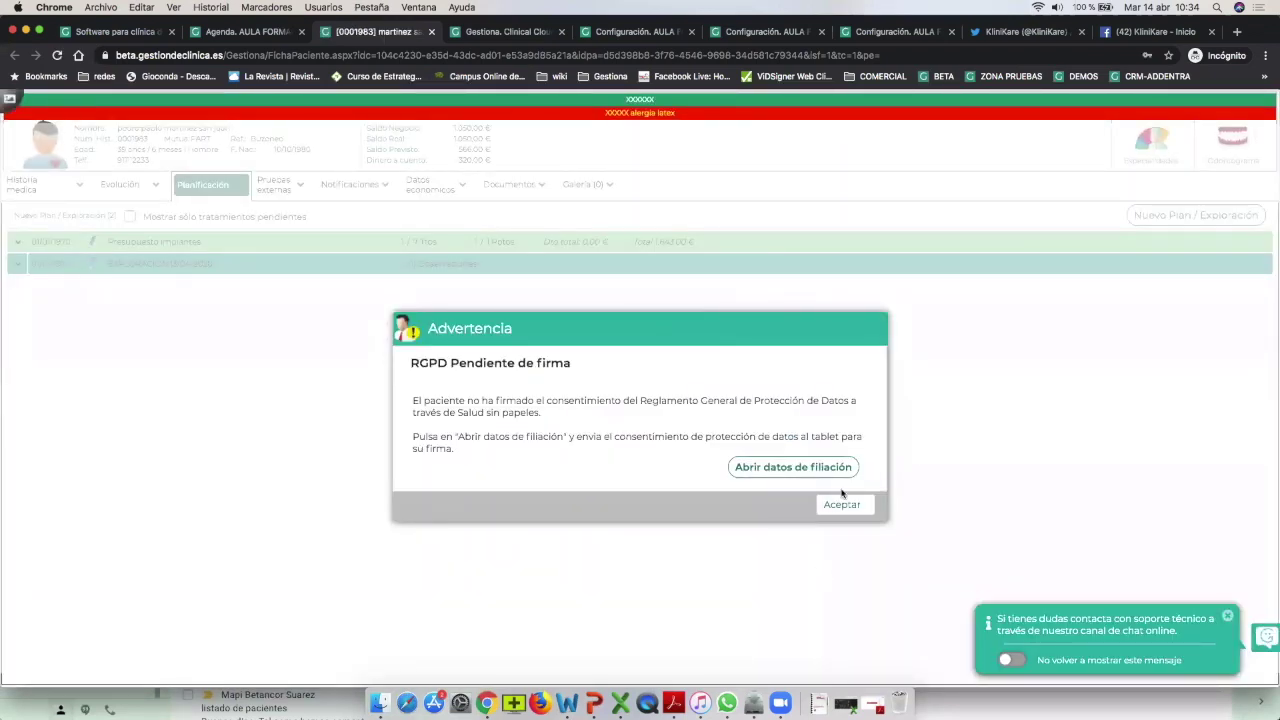
pyautogui.click(842, 506)
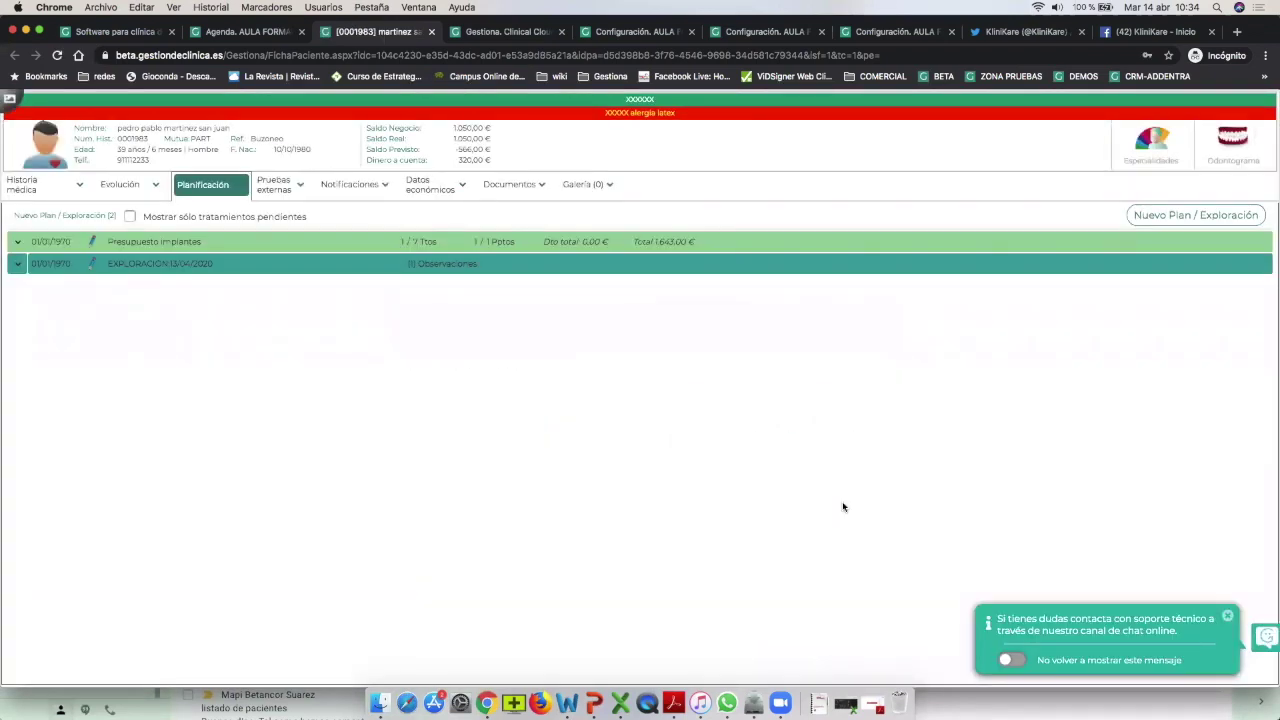
pyautogui.click(507, 185)
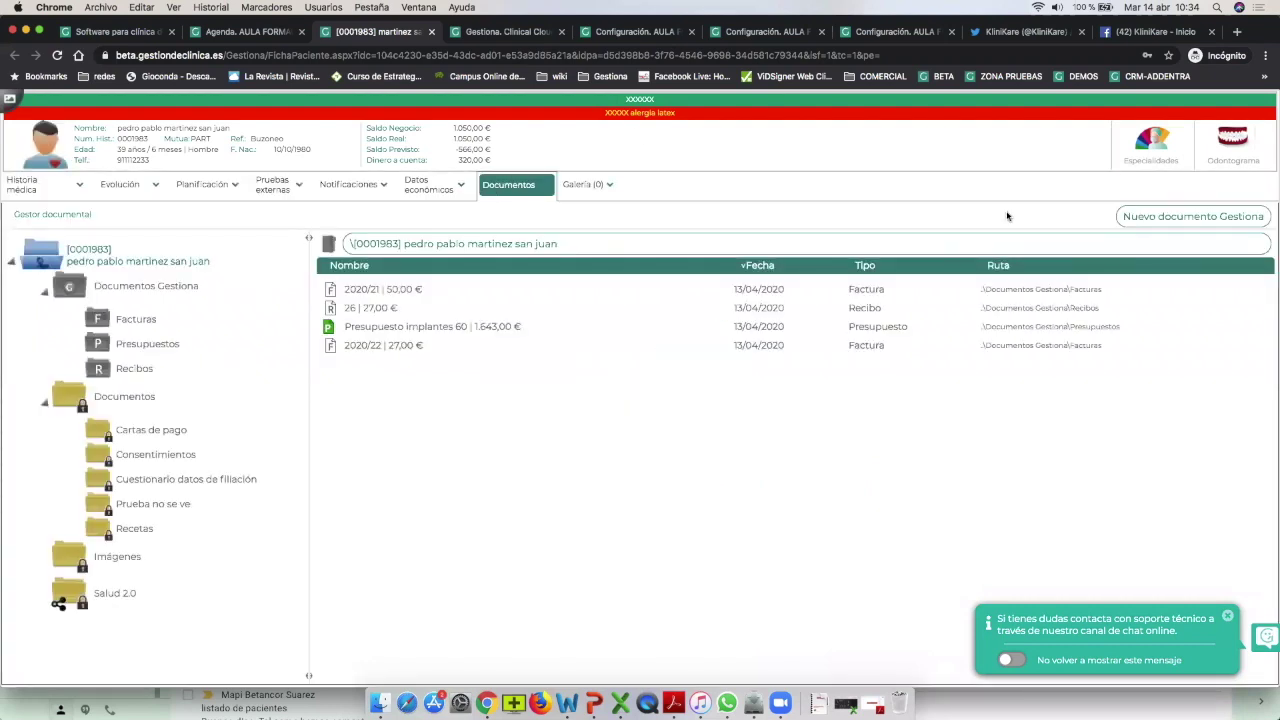
# Create a new medical questionnaire document from "Ejemplo formación" and generate its printable form.
pyautogui.click(1190, 216)
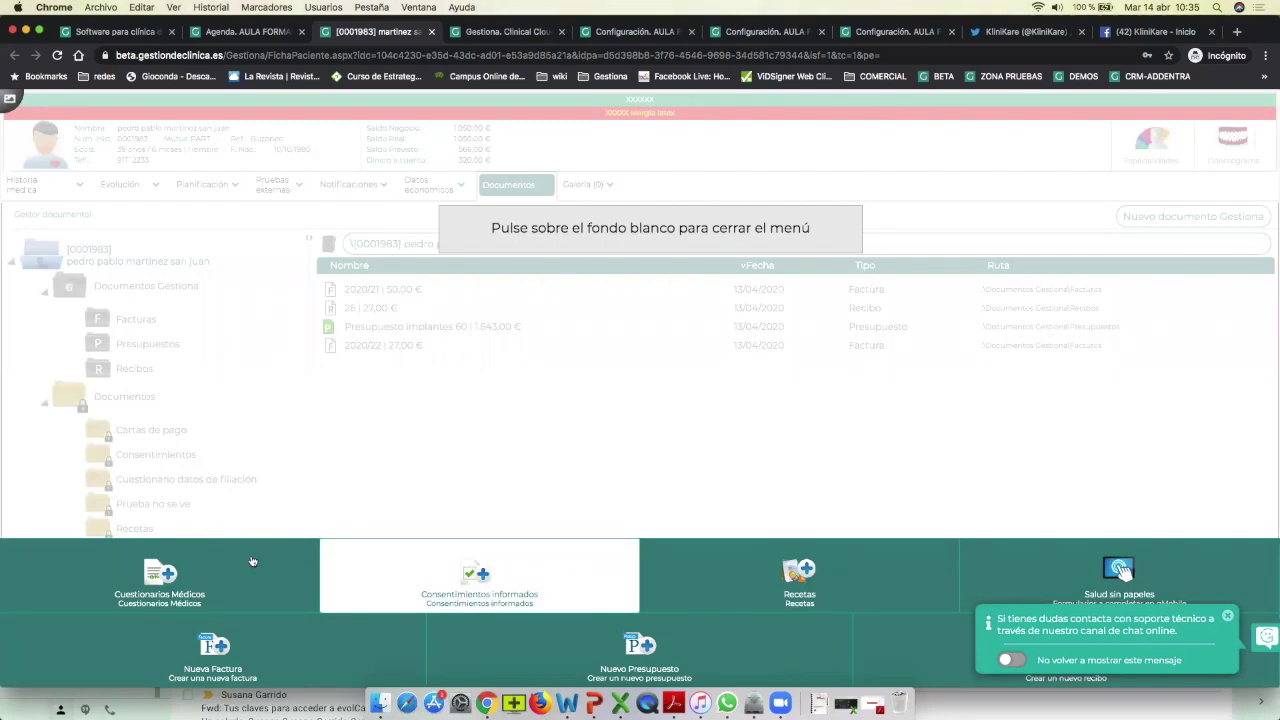
pyautogui.click(192, 577)
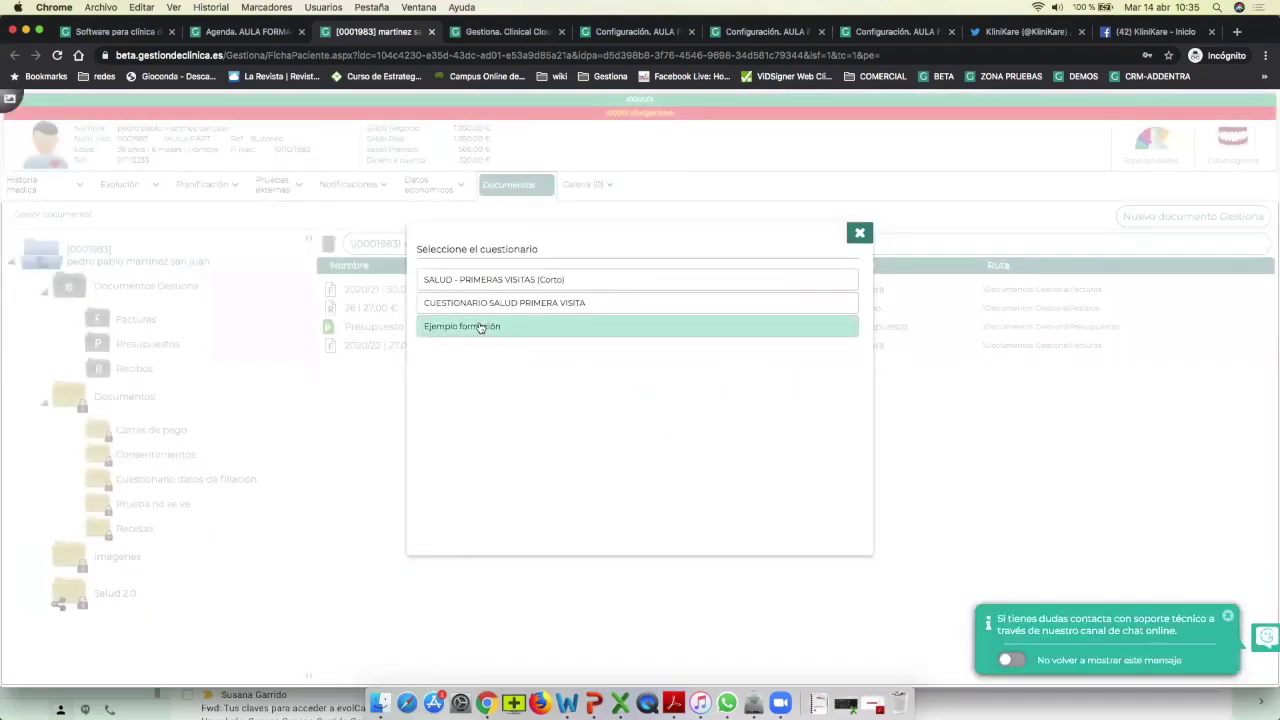
pyautogui.click(519, 326)
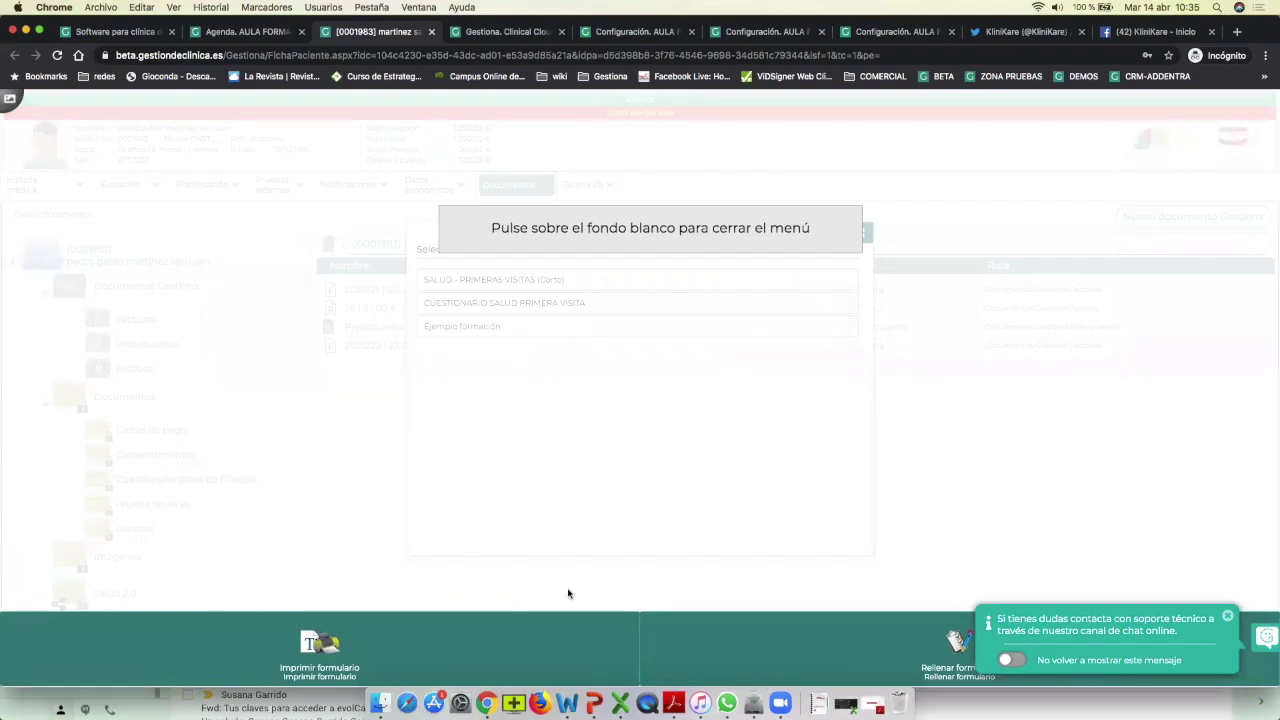
pyautogui.click(1225, 620)
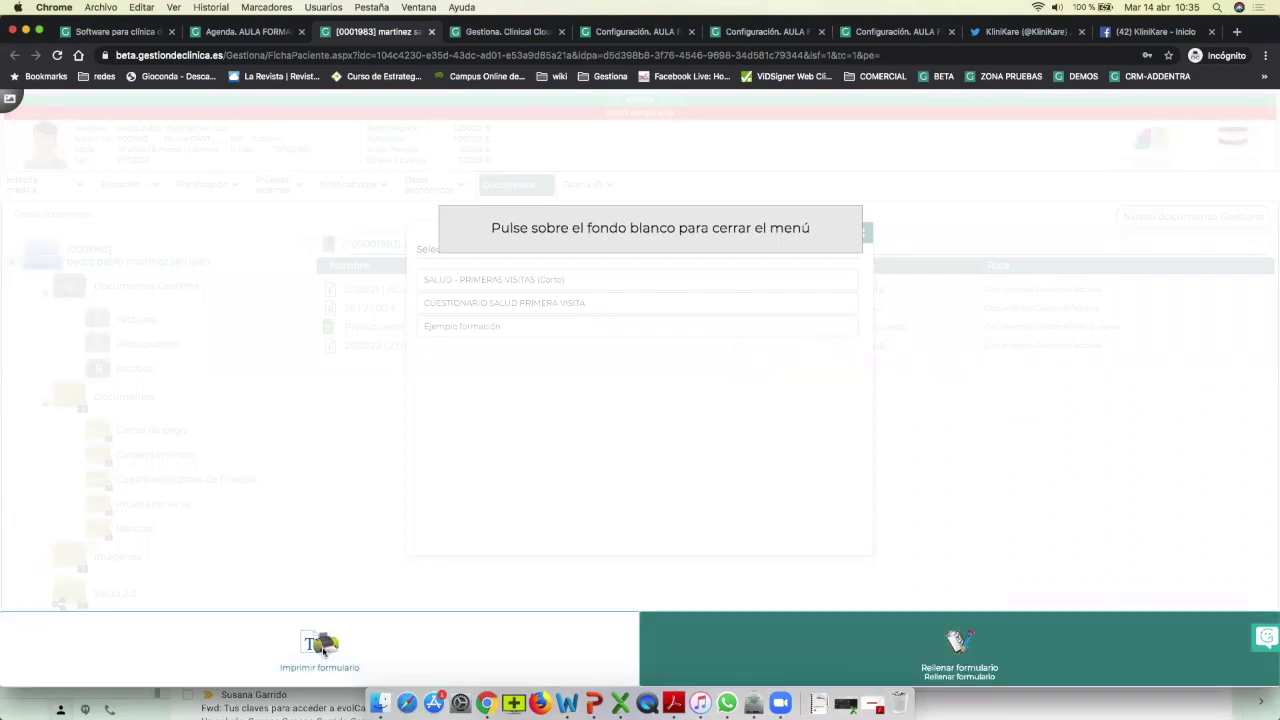
pyautogui.click(322, 652)
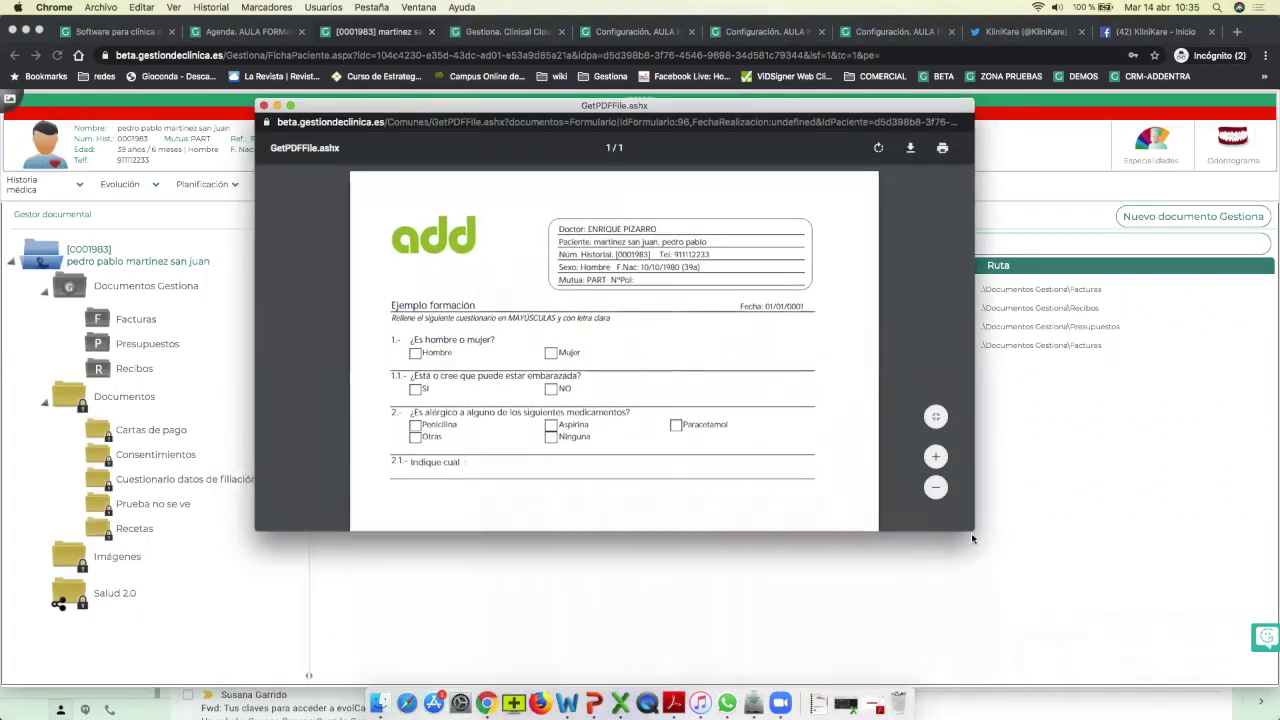
# Enlarge the printable form preview to examine the whole blank questionnaire, and close the preview.
pyautogui.moveTo(974, 535); pyautogui.dragTo(1022, 647)
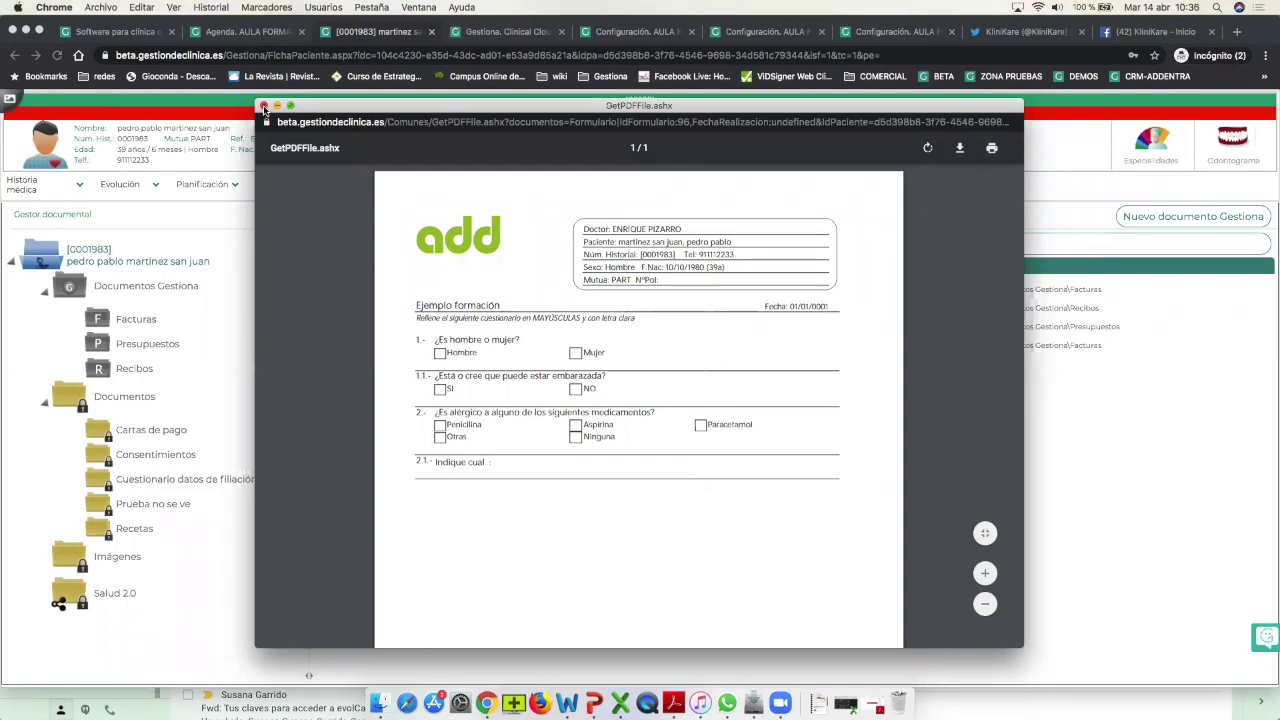
pyautogui.click(264, 106)
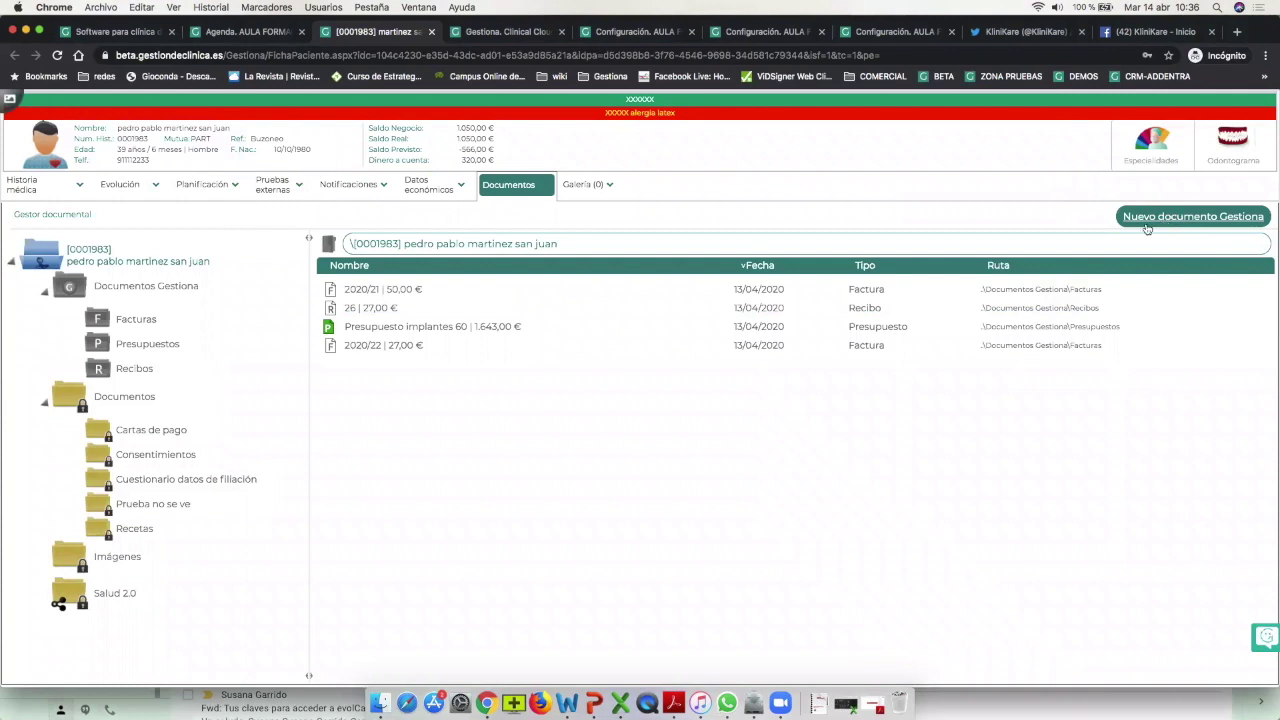
pyautogui.click(1176, 222)
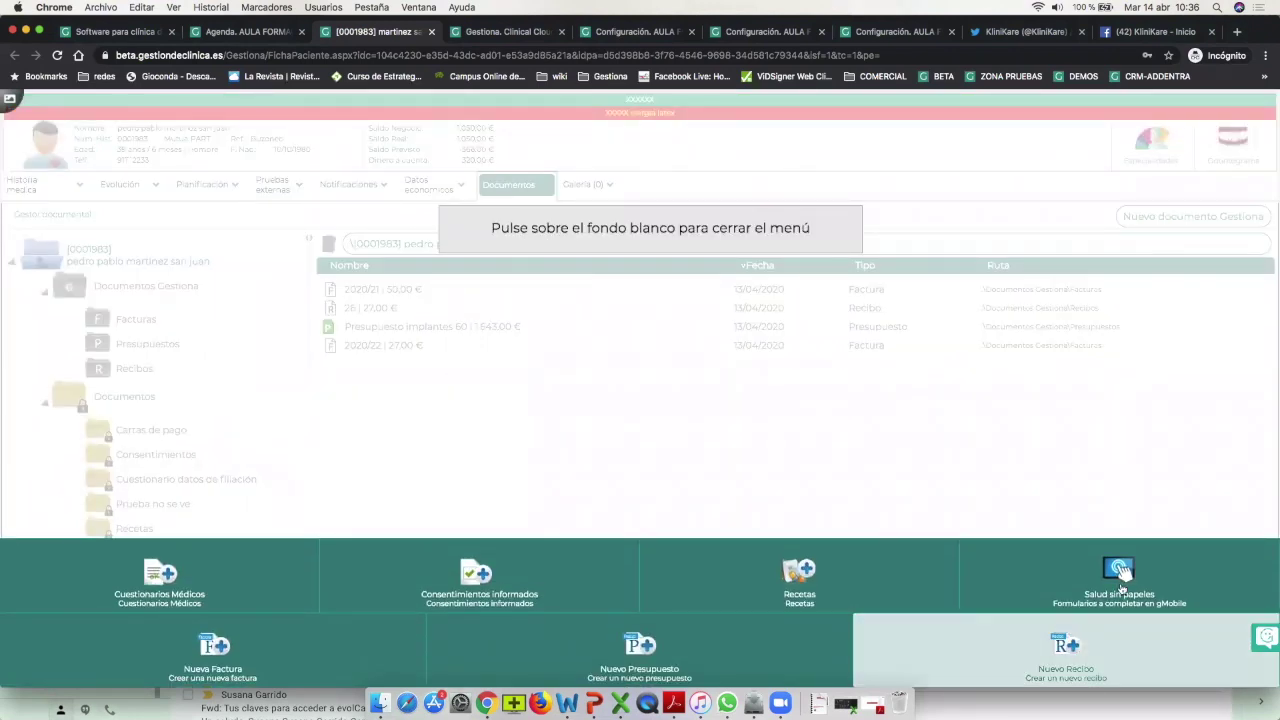
pyautogui.click(1072, 590)
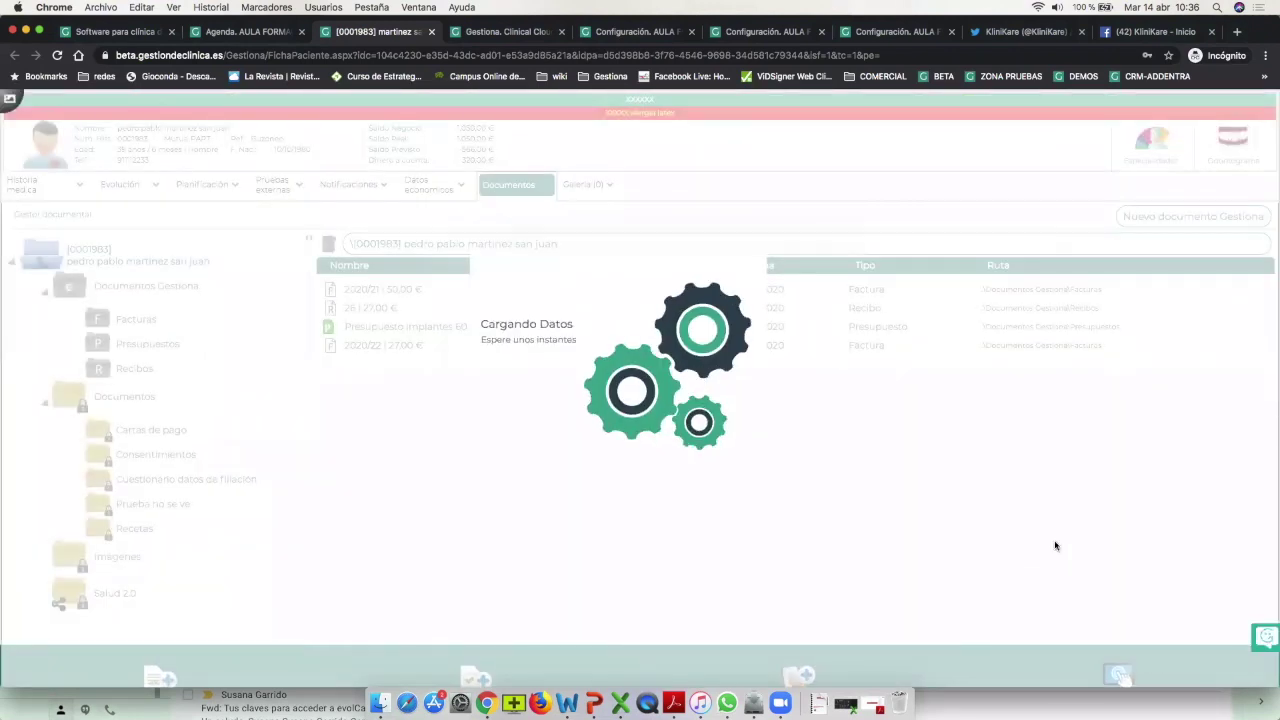
pyautogui.click(1113, 106)
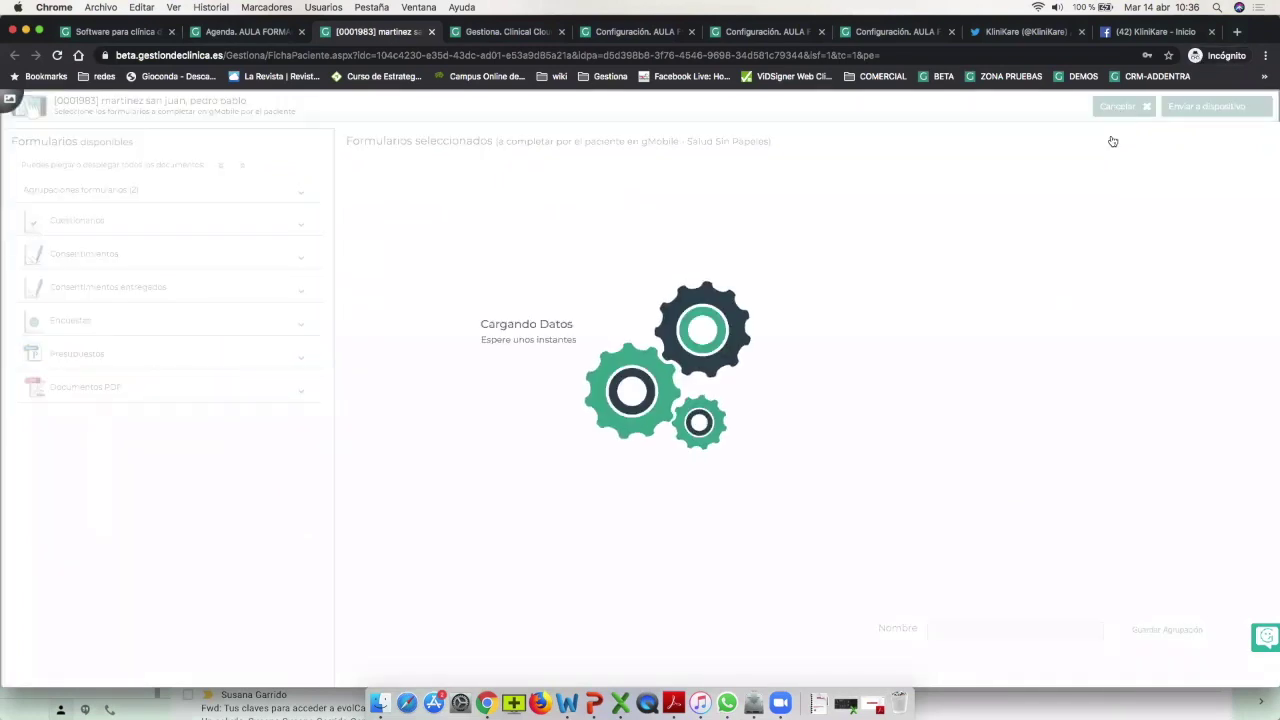
# Choose the questionnaire "Ejemplo formación" and the consent "Diag. Trastornos ATM" for a Salud sin papeles submission, and cancel it.
pyautogui.click(1192, 221)
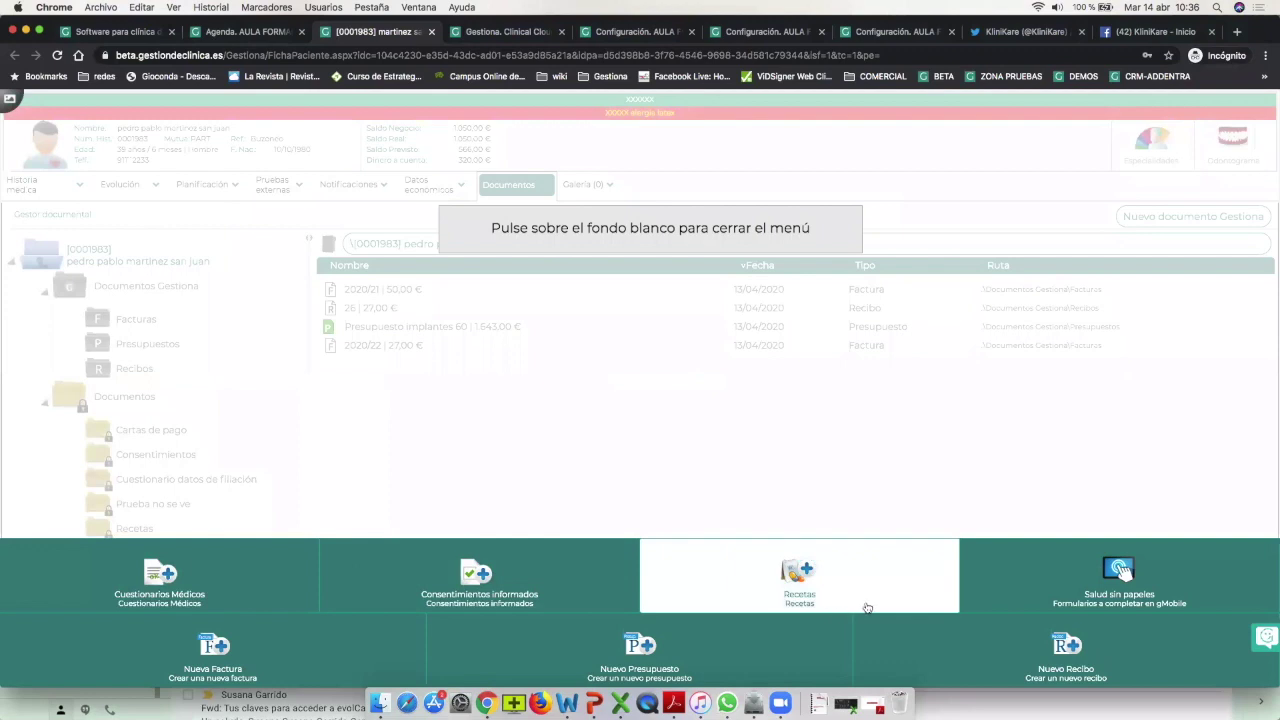
pyautogui.click(1148, 549)
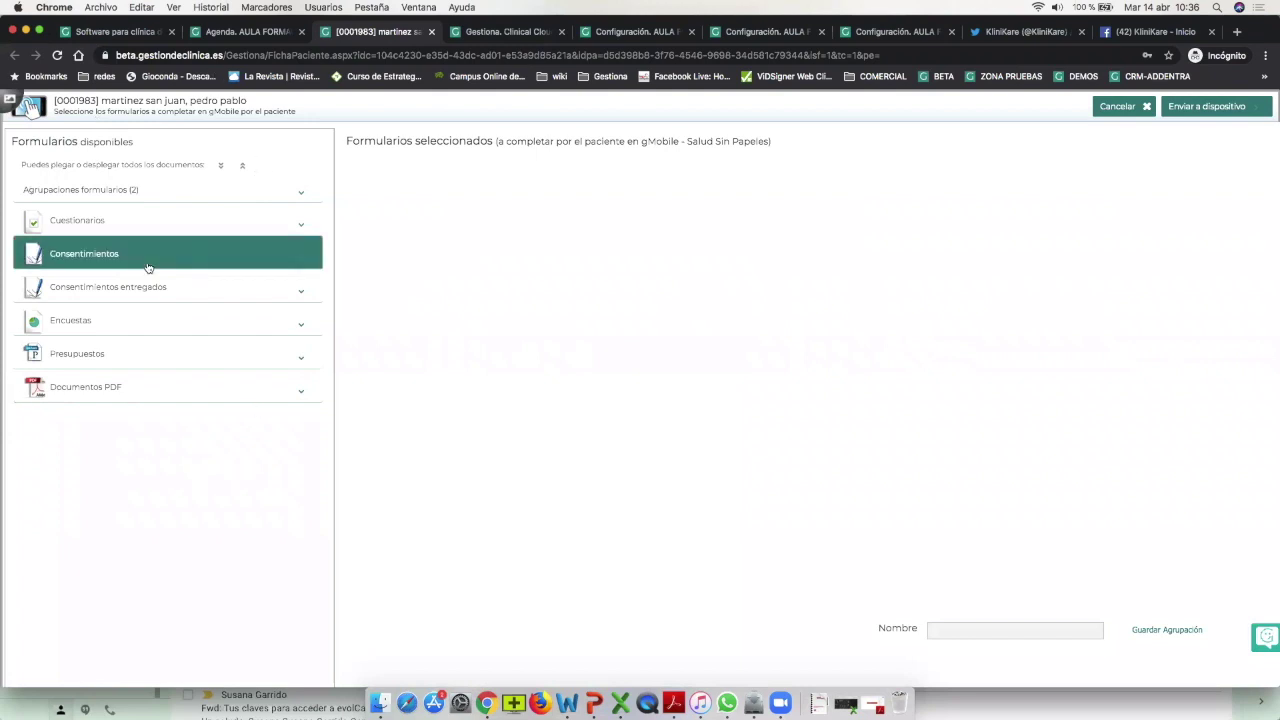
pyautogui.click(144, 221)
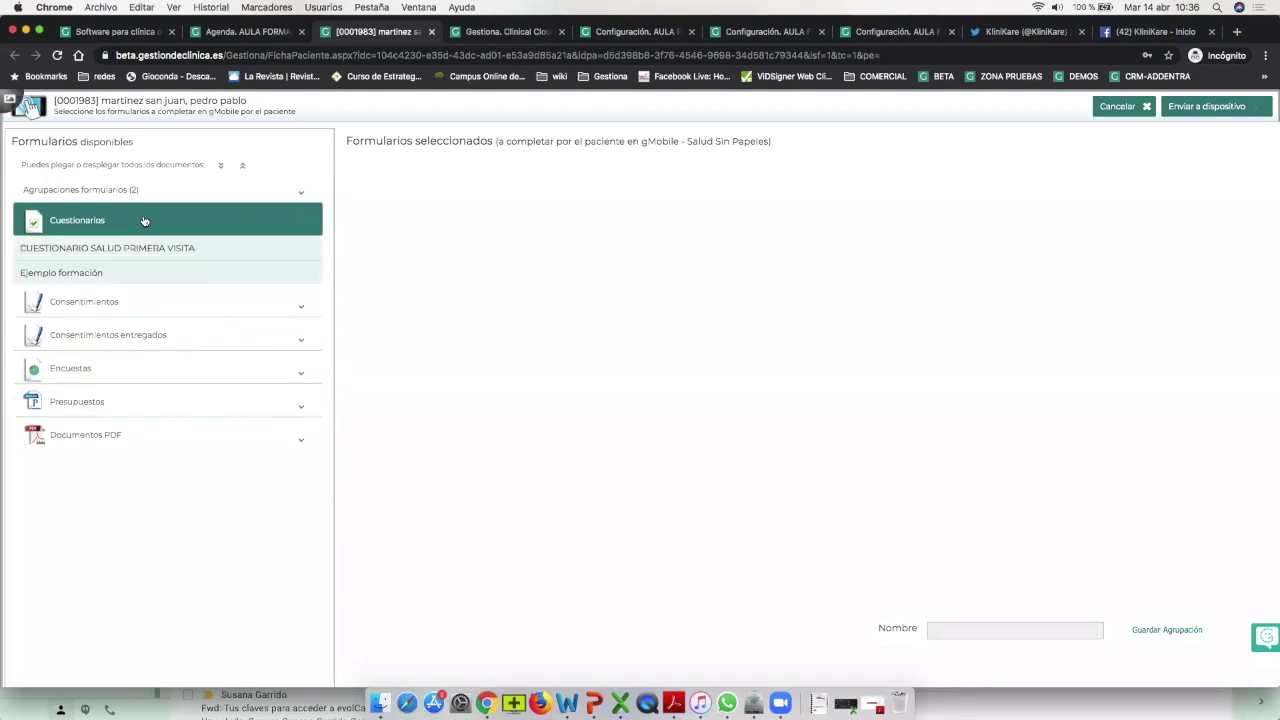
pyautogui.click(96, 274)
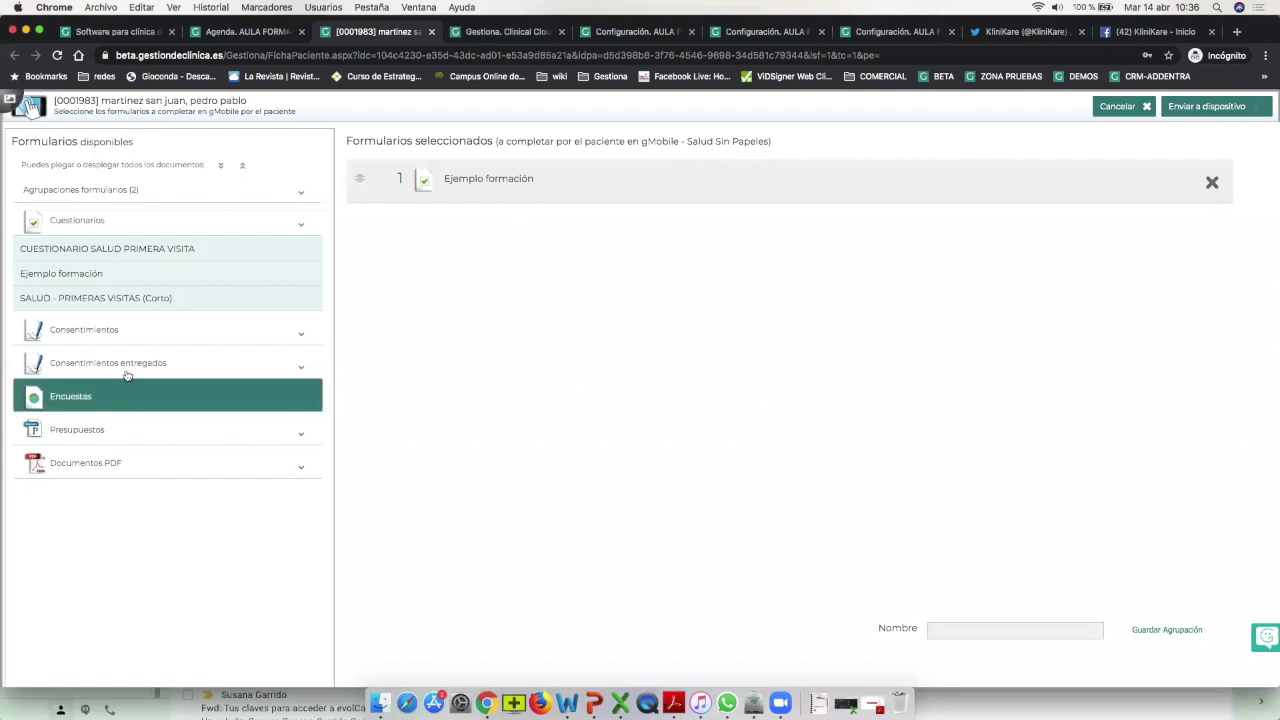
pyautogui.click(133, 337)
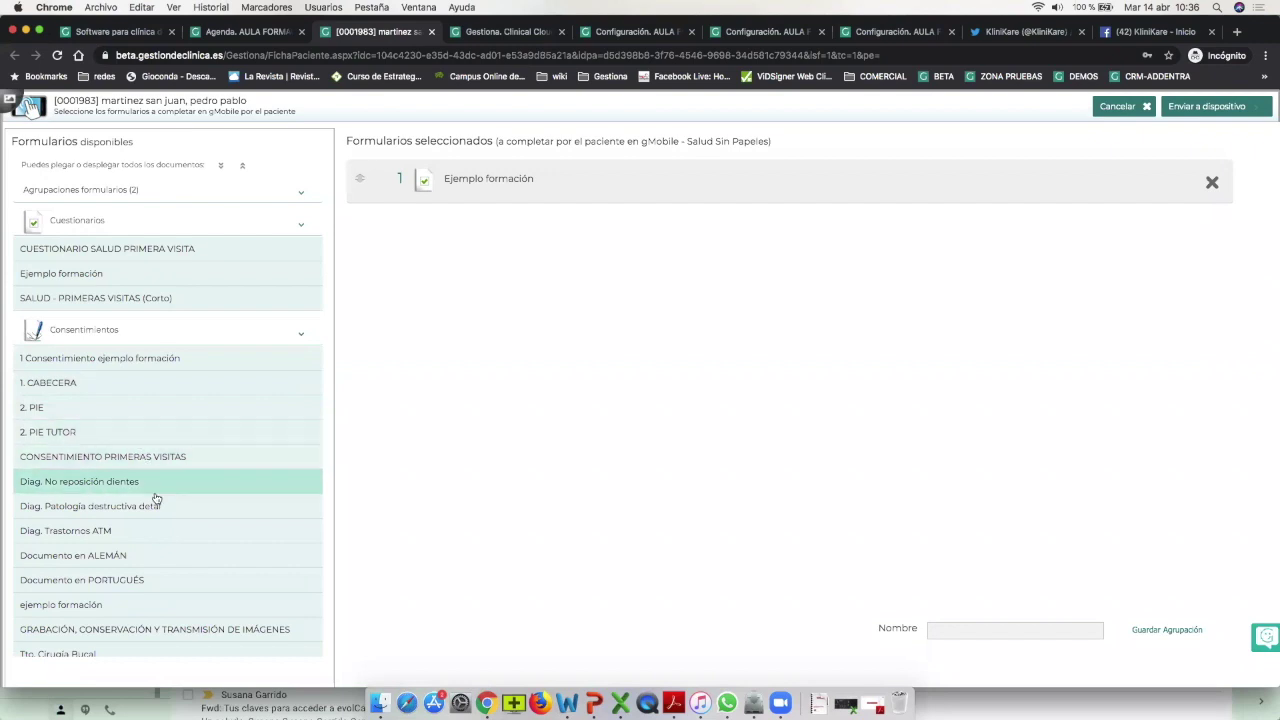
pyautogui.click(175, 538)
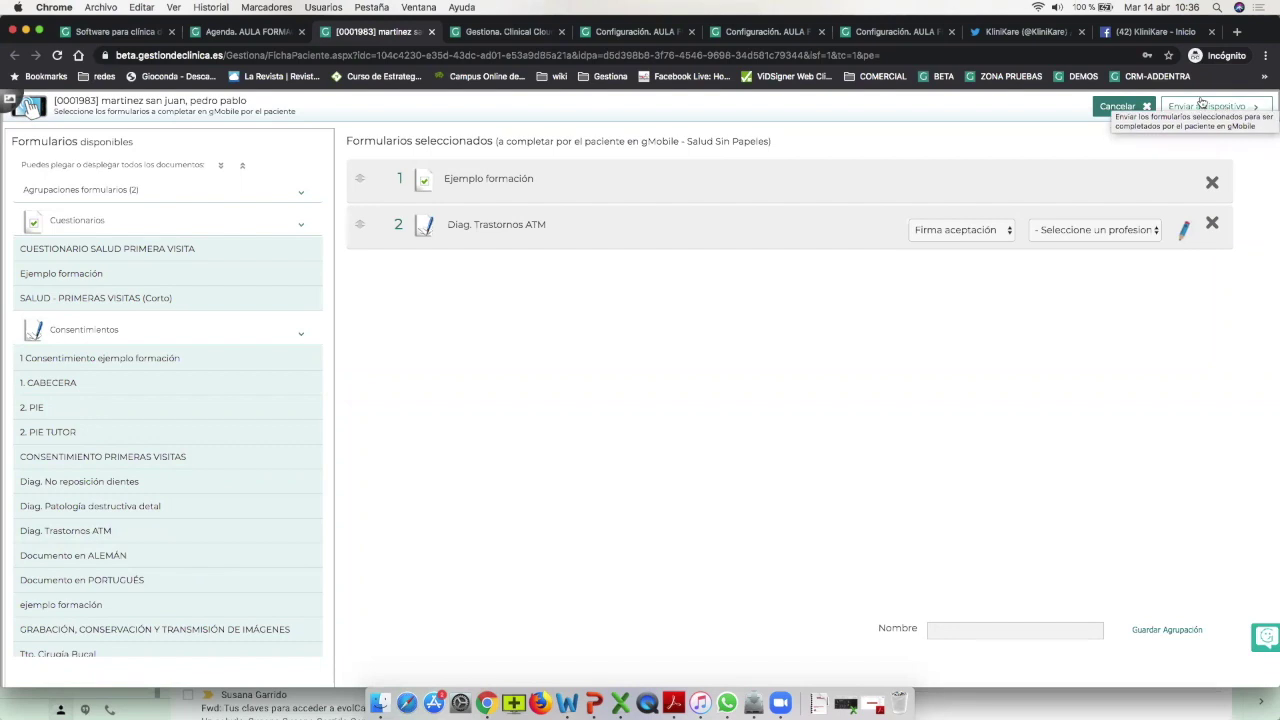
pyautogui.click(1118, 106)
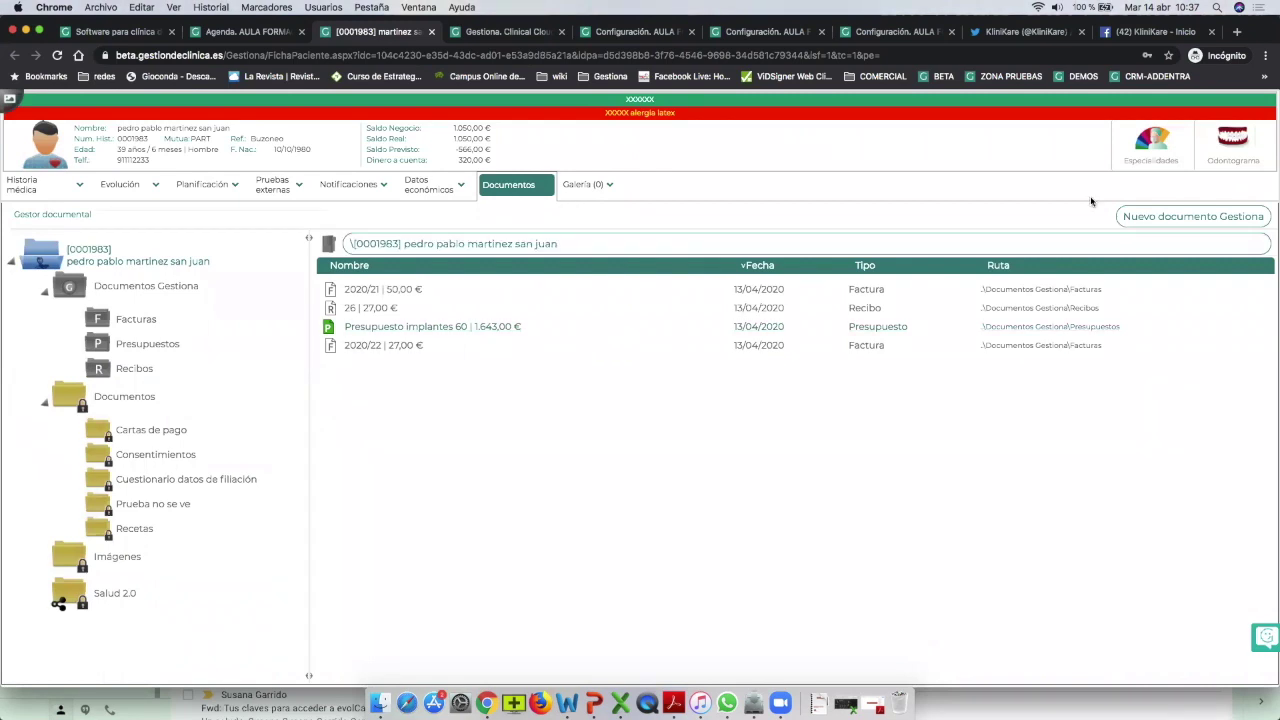
# Create a new medical questionnaire document from "Ejemplo formación" and open its form for filling in.
pyautogui.click(1128, 218)
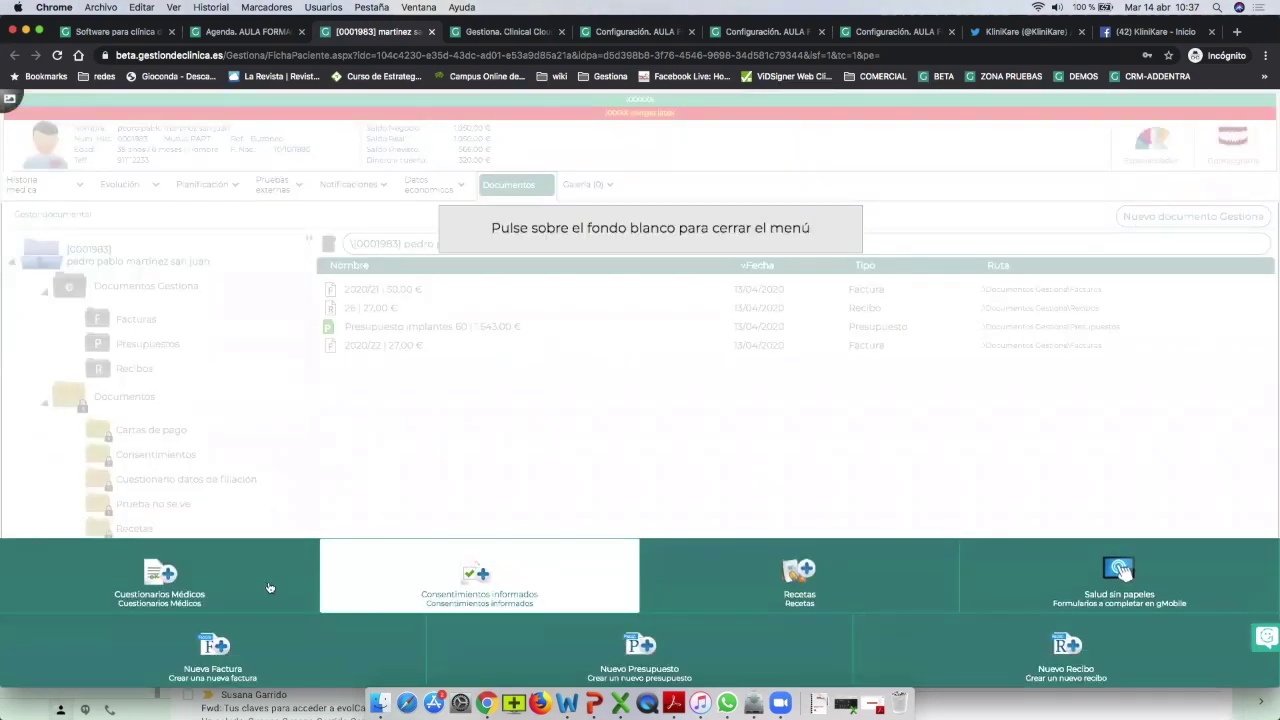
pyautogui.click(107, 583)
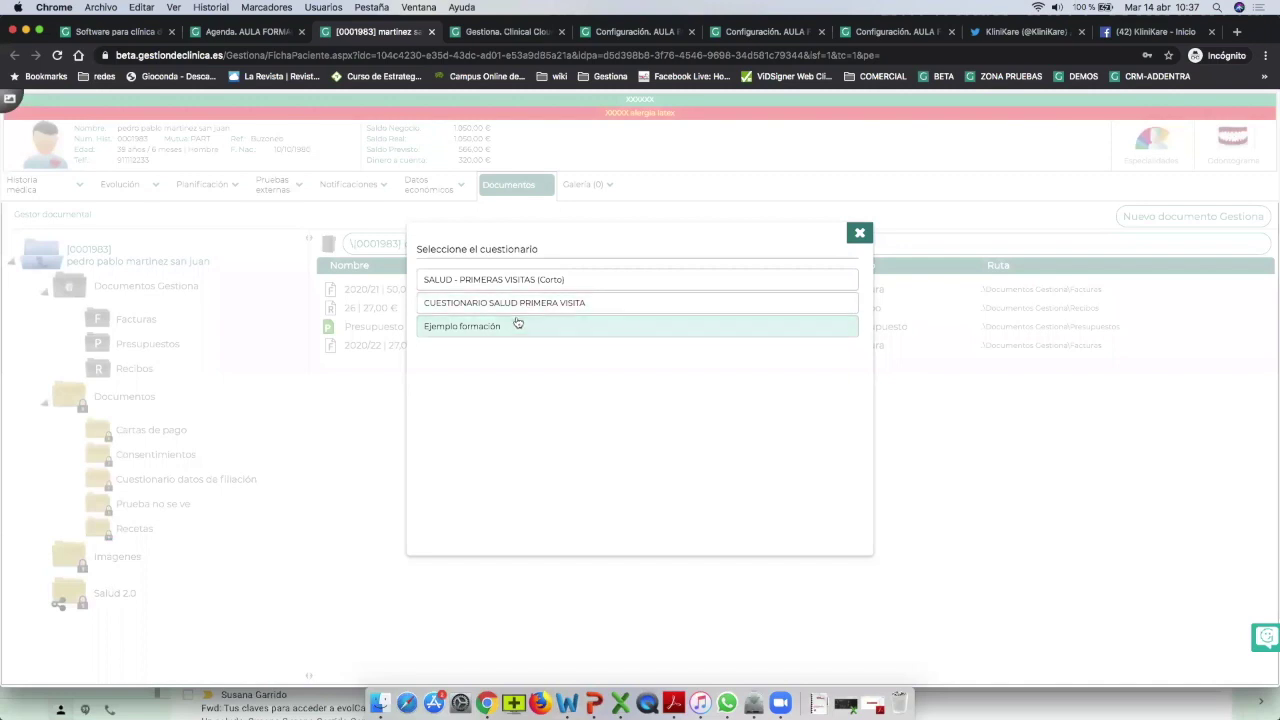
pyautogui.click(516, 322)
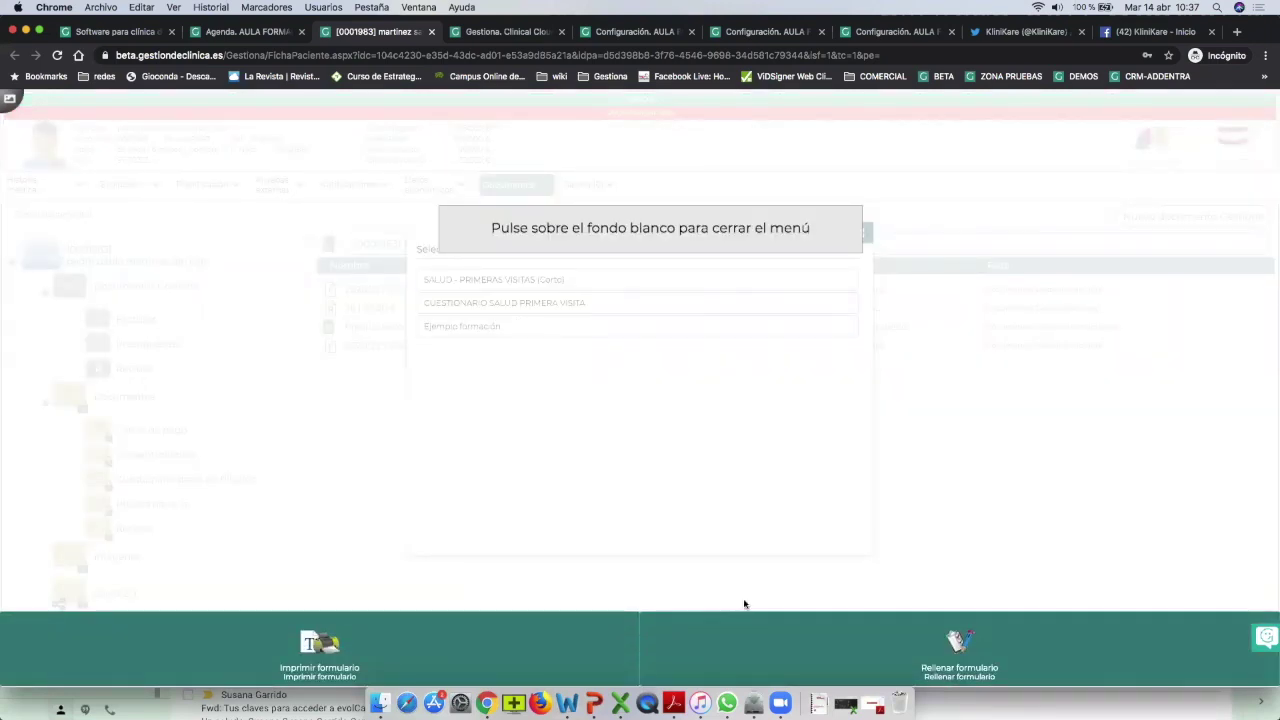
pyautogui.click(776, 649)
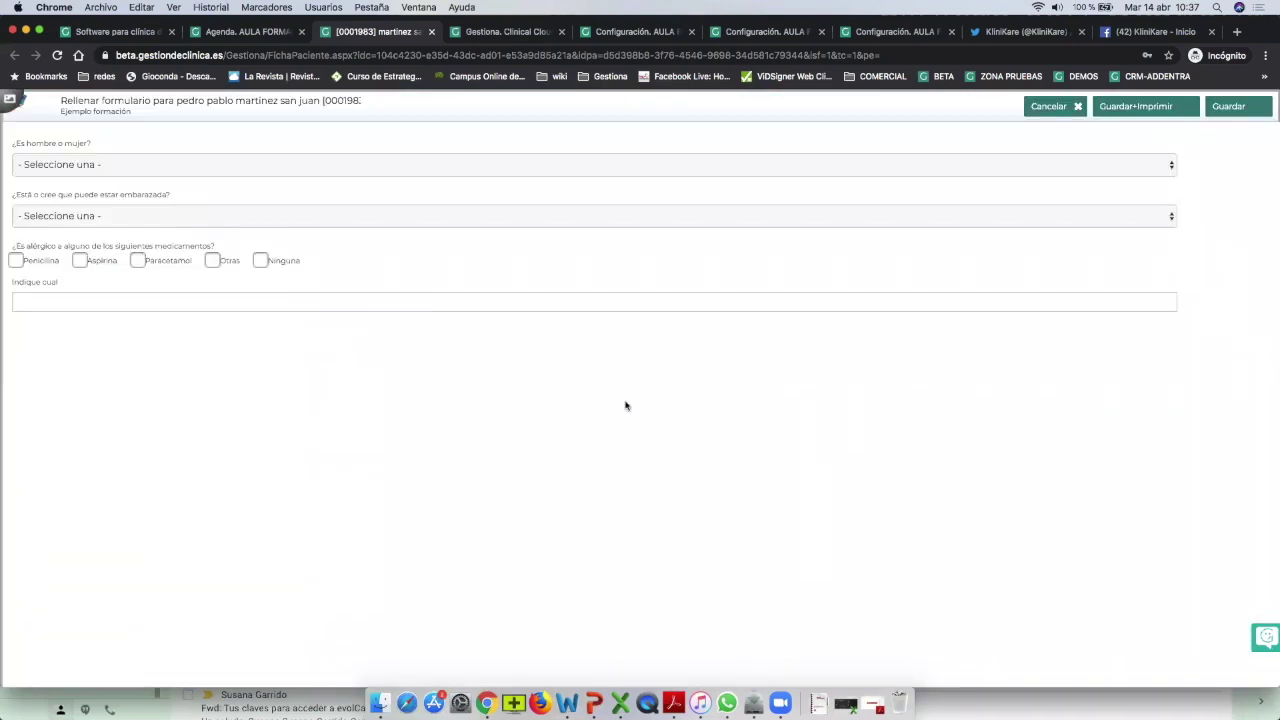
# Answer the sex question with "Mujer" and the pregnancy question with "NO".
pyautogui.click(304, 164)
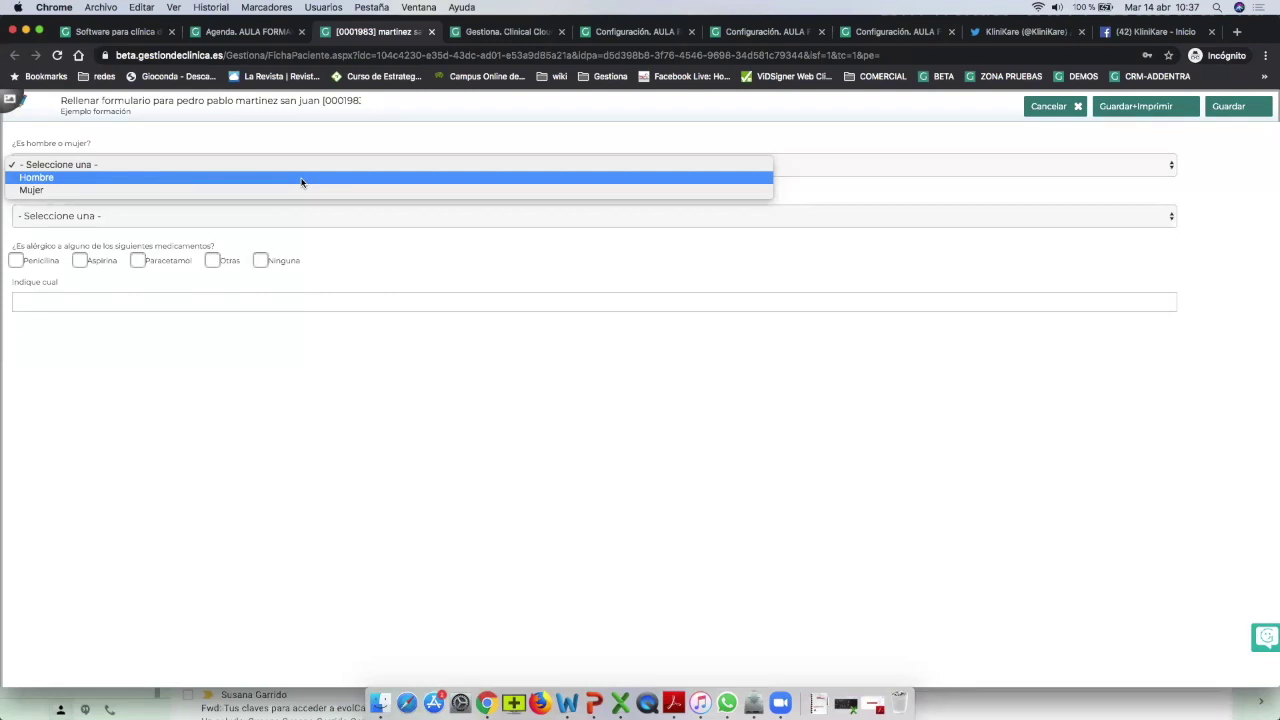
pyautogui.click(387, 248)
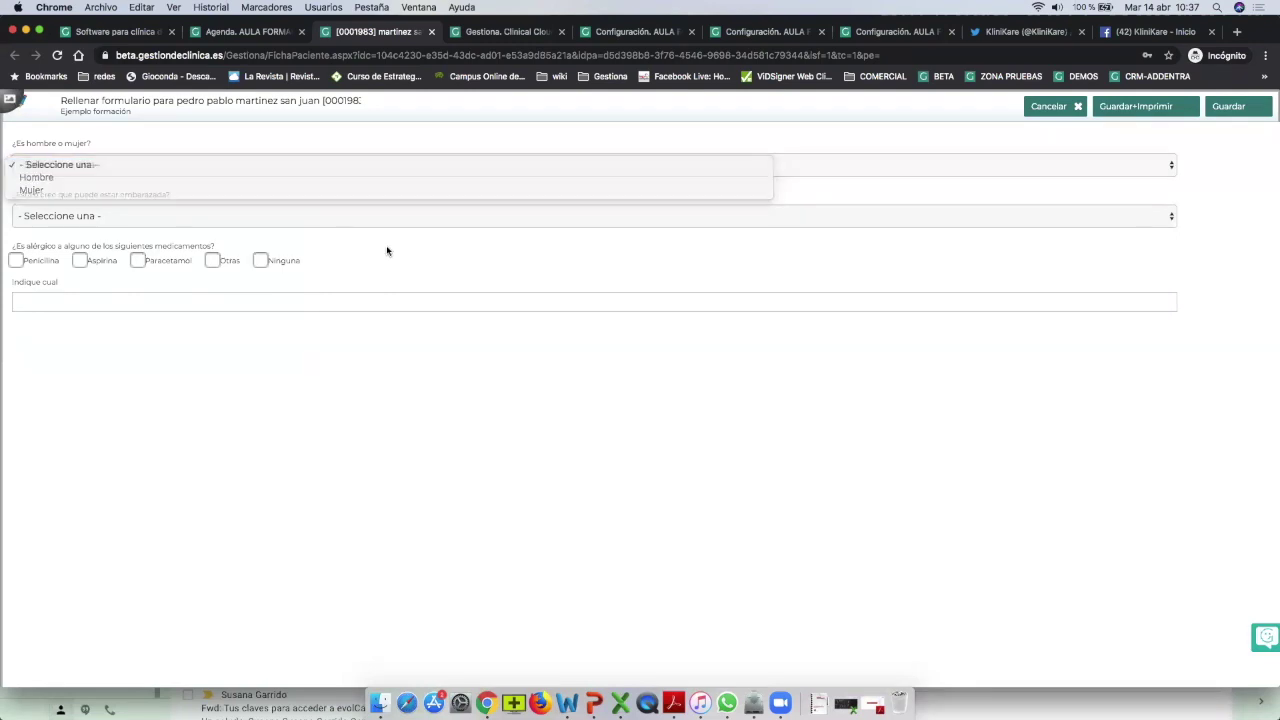
pyautogui.click(272, 166)
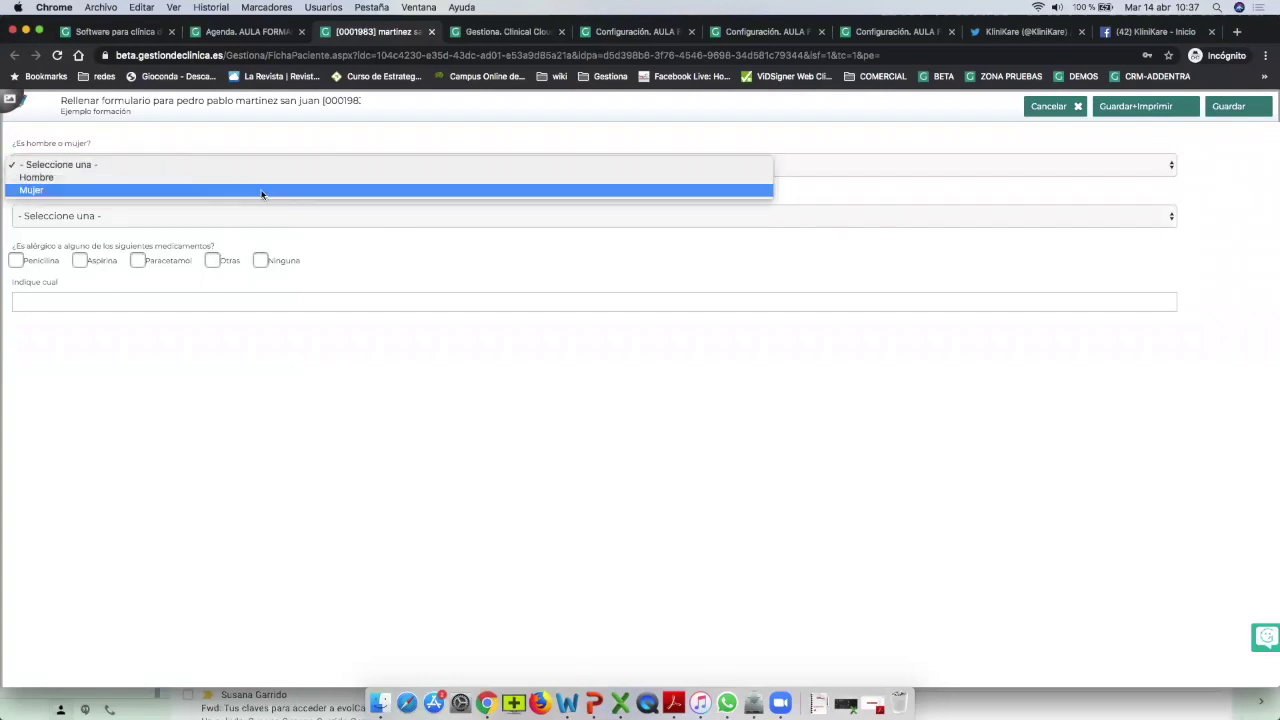
pyautogui.click(262, 190)
pyautogui.click(269, 210)
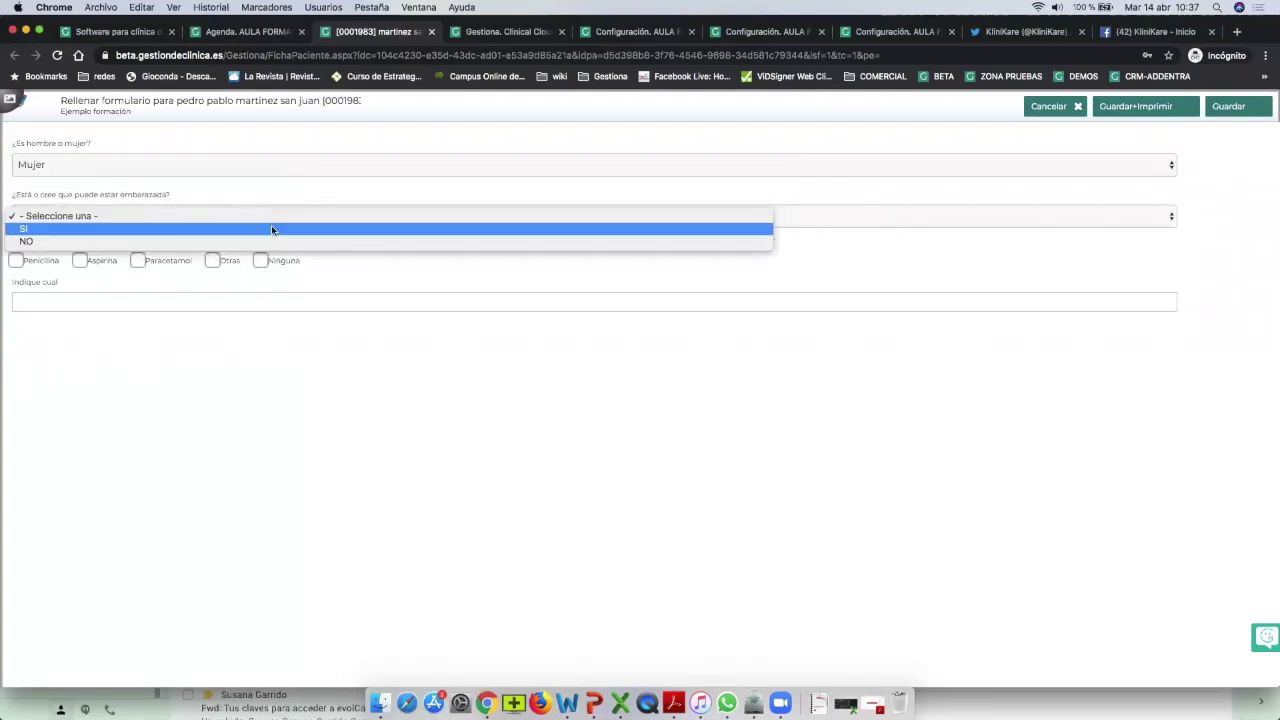
pyautogui.click(274, 241)
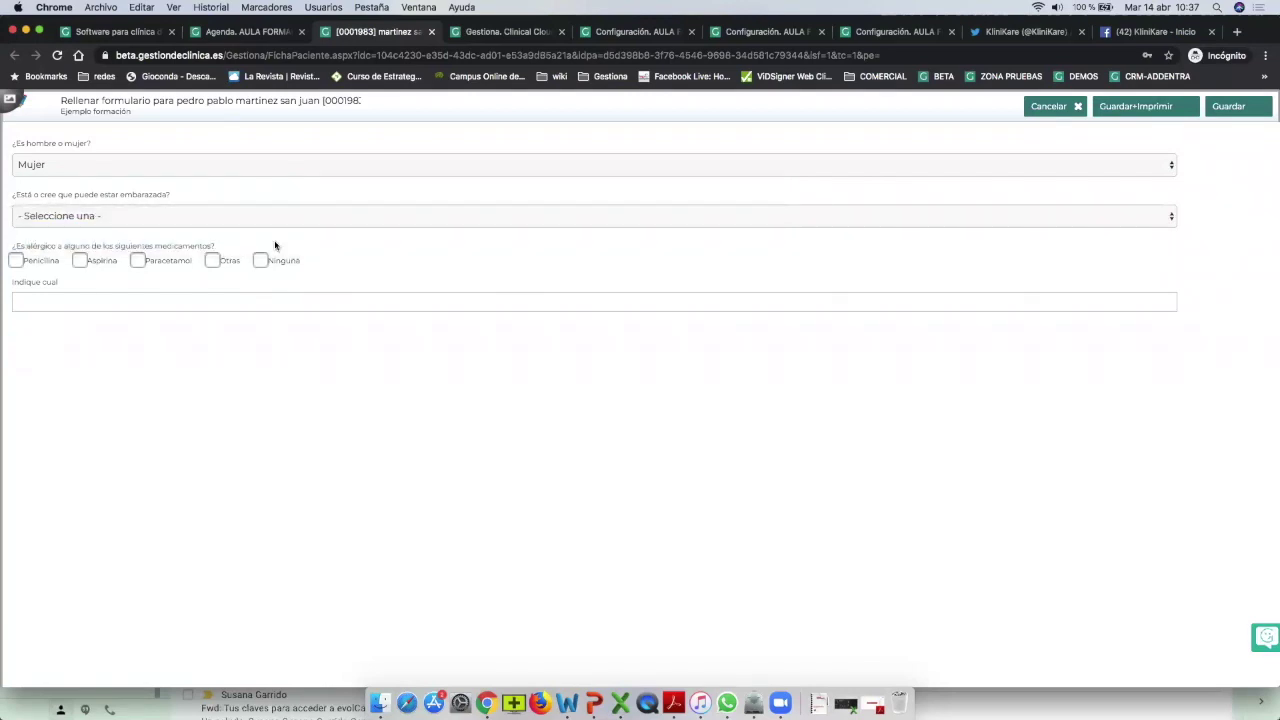
# Mark "Otras" as the medication allergy, enter "khlkjhlkj hklj" under "Indique cual", and save and print the questionnaire.
pyautogui.click(212, 261)
pyautogui.click(222, 306)
pyautogui.write('khlkjhlkj hklj')
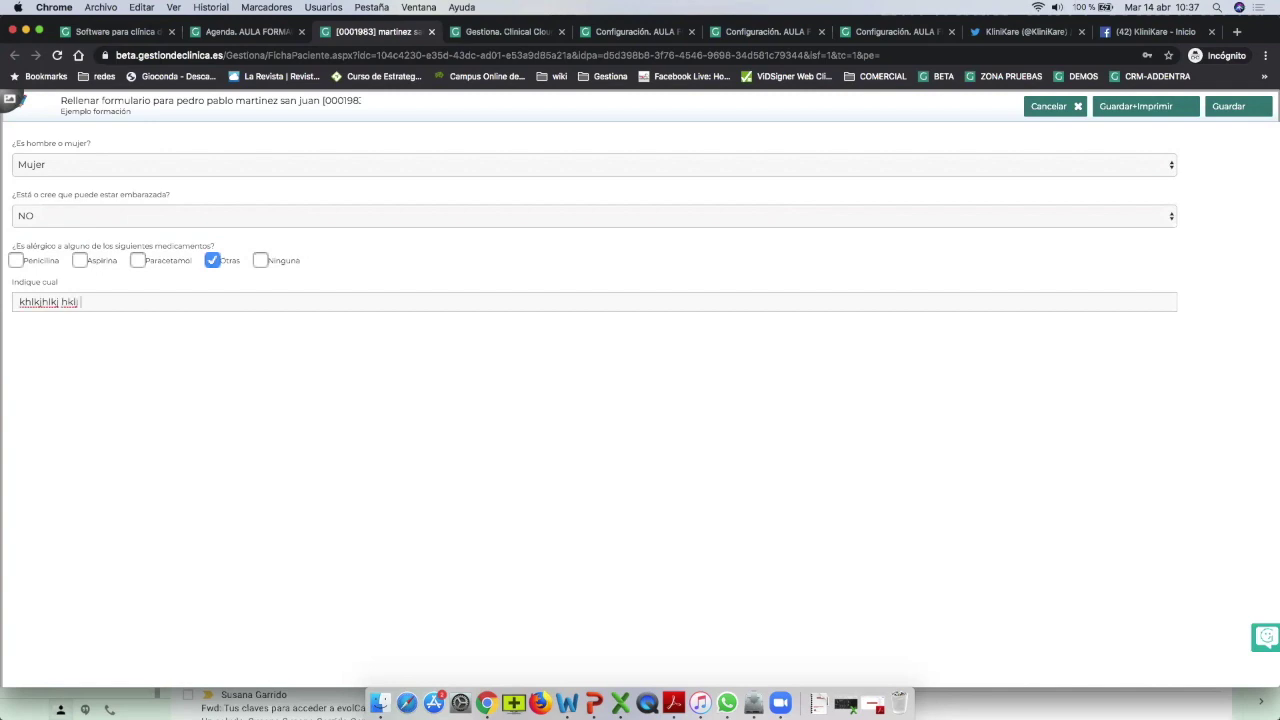
pyautogui.click(1156, 112)
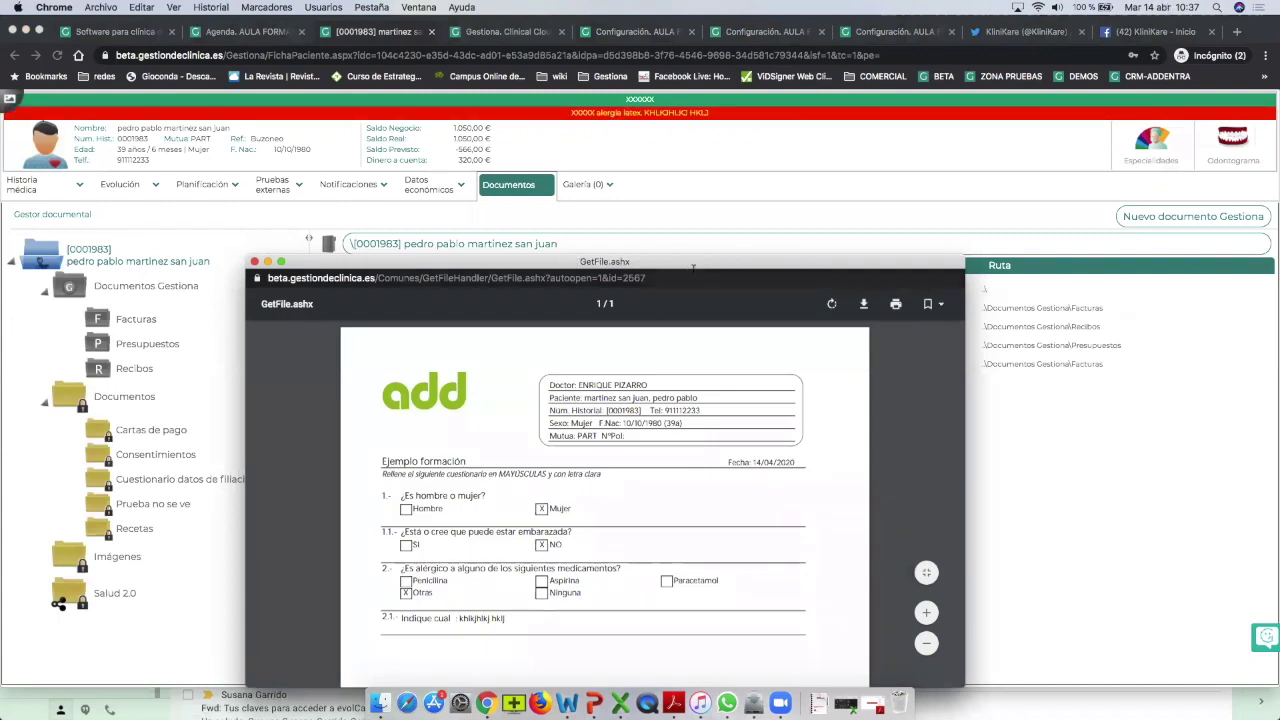
# Reposition the completed questionnaire's PDF window, examine the recorded answers, and close it.
pyautogui.moveTo(693, 268); pyautogui.dragTo(713, 107)
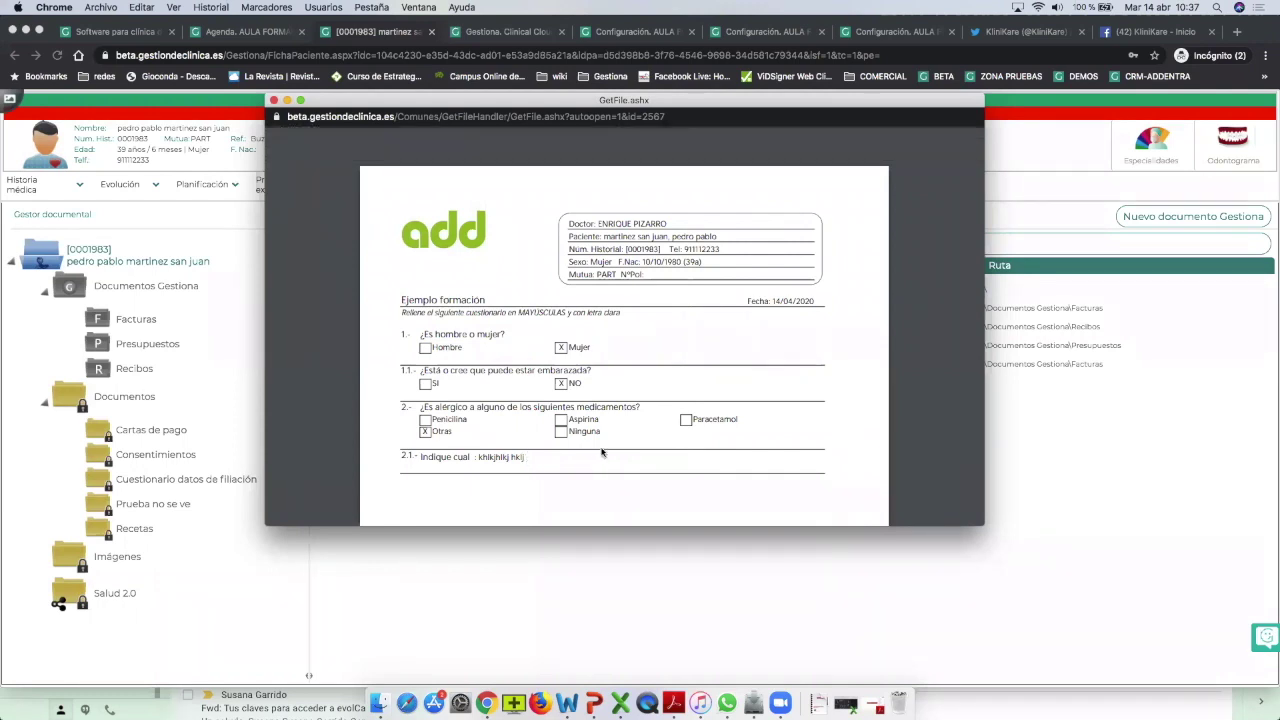
pyautogui.scroll(-5, 600, 450)
pyautogui.scroll(5, 626, 317)
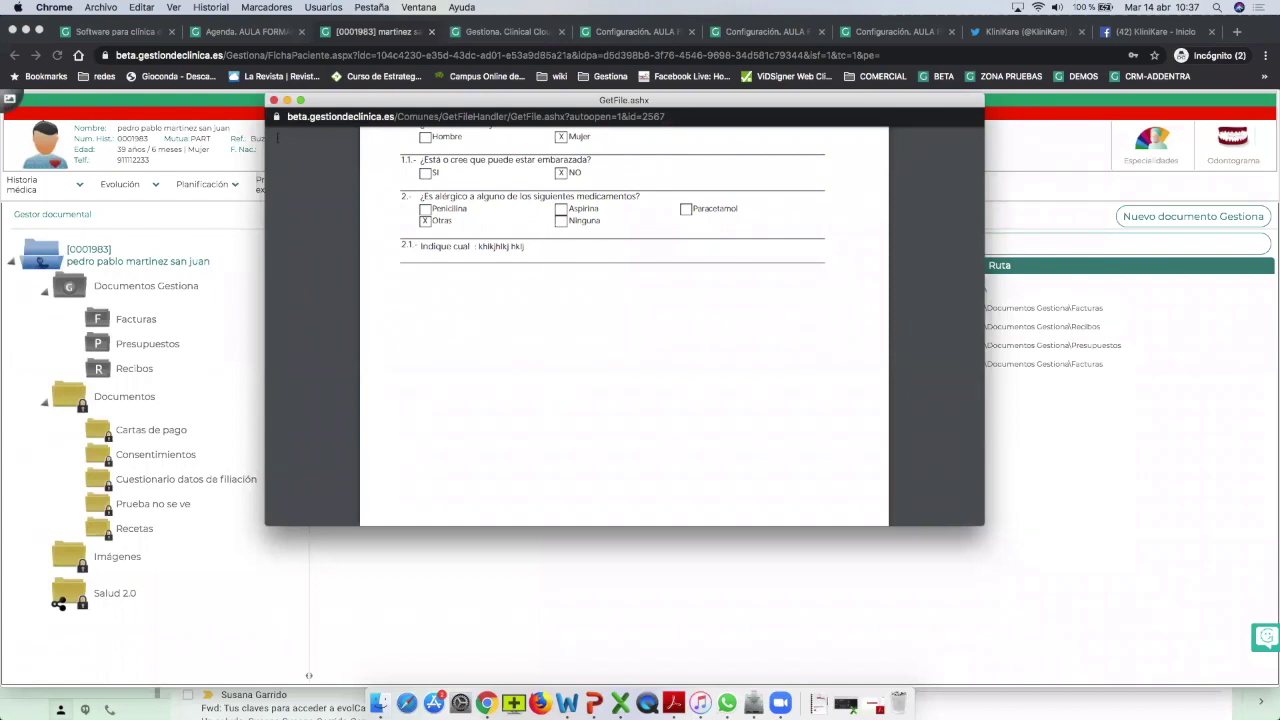
pyautogui.click(274, 101)
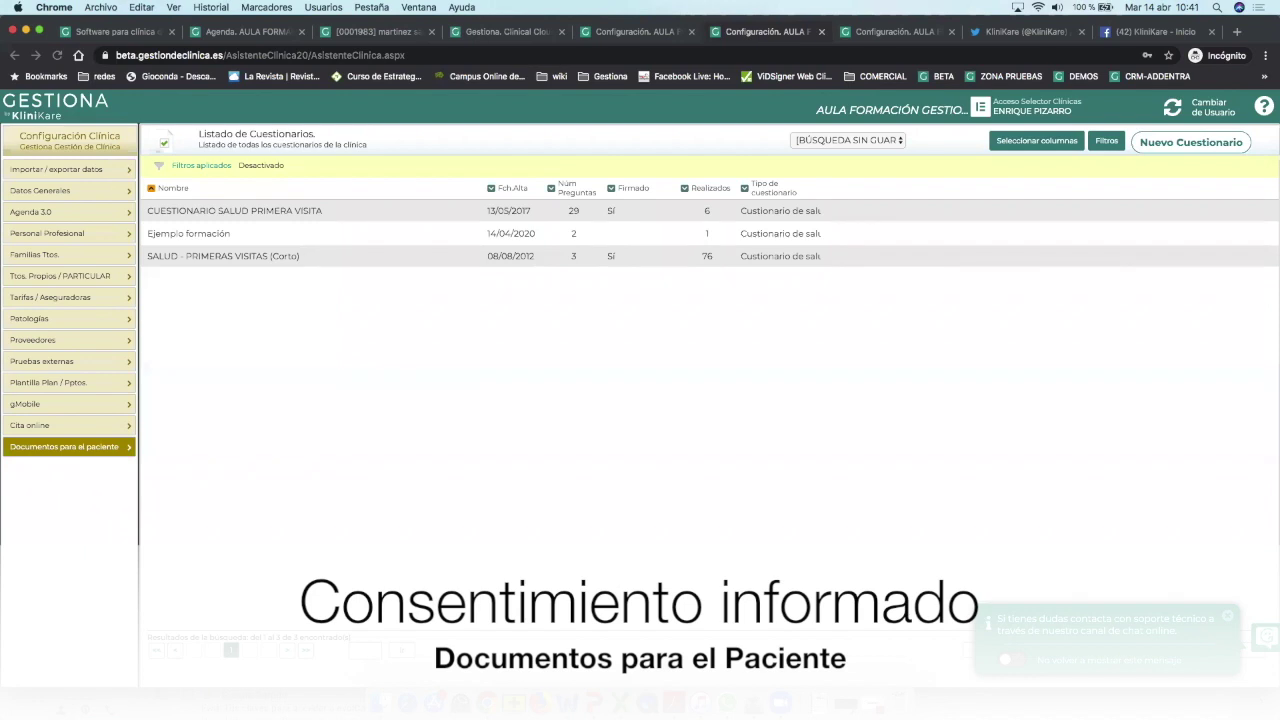
# Switch to the clinic configuration and open the informed consent "1 Consentimiento ejemplo formación" from the patient documents for editing.
pyautogui.click(63, 446)
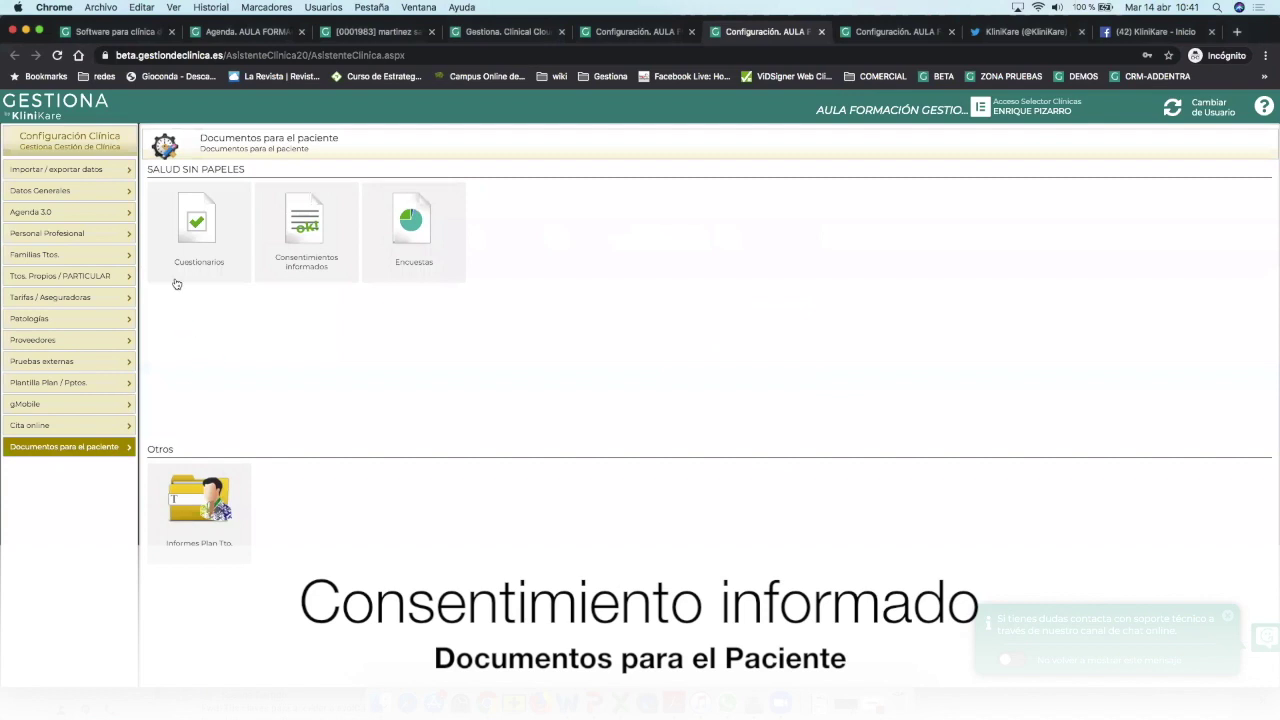
pyautogui.click(308, 224)
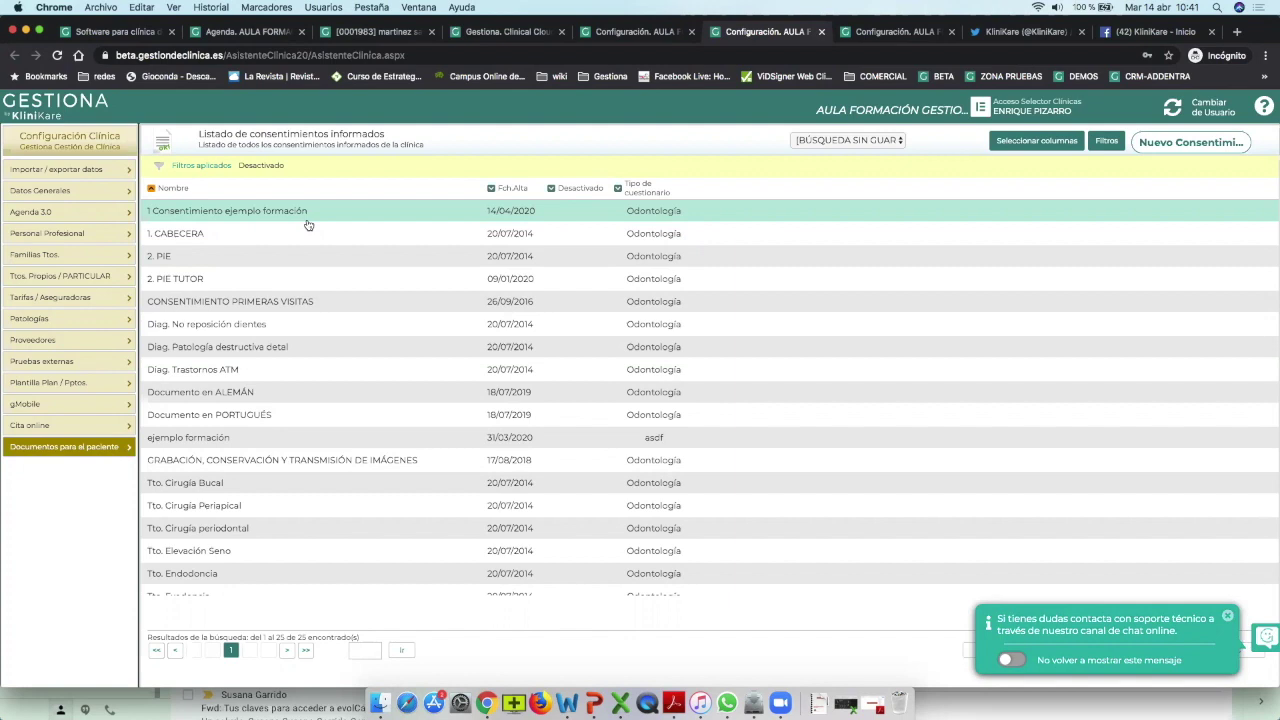
pyautogui.click(251, 213)
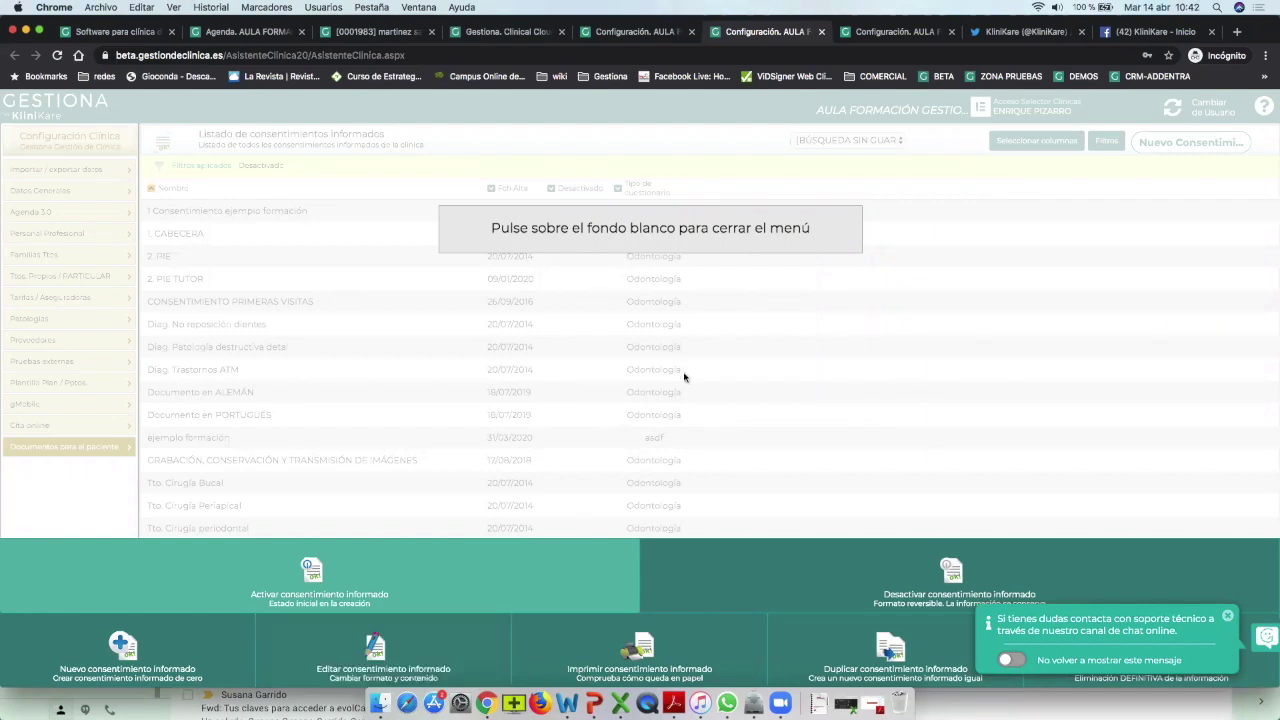
pyautogui.click(700, 340)
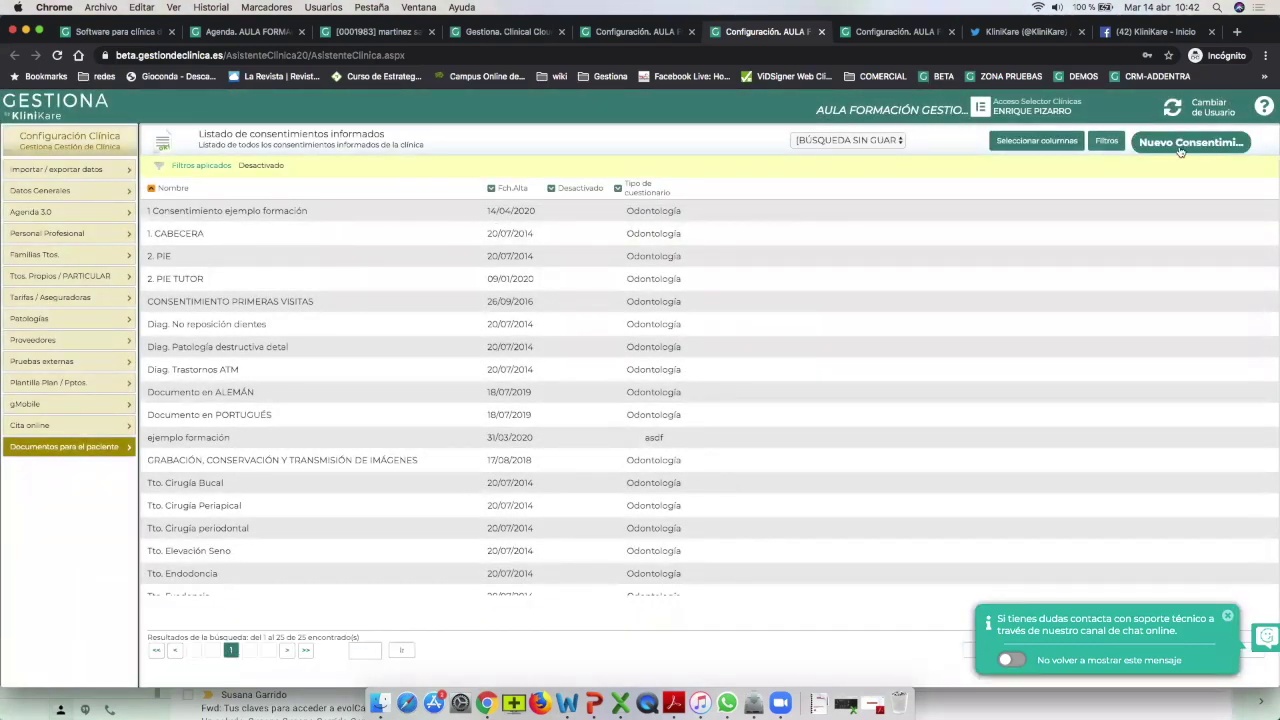
pyautogui.click(270, 214)
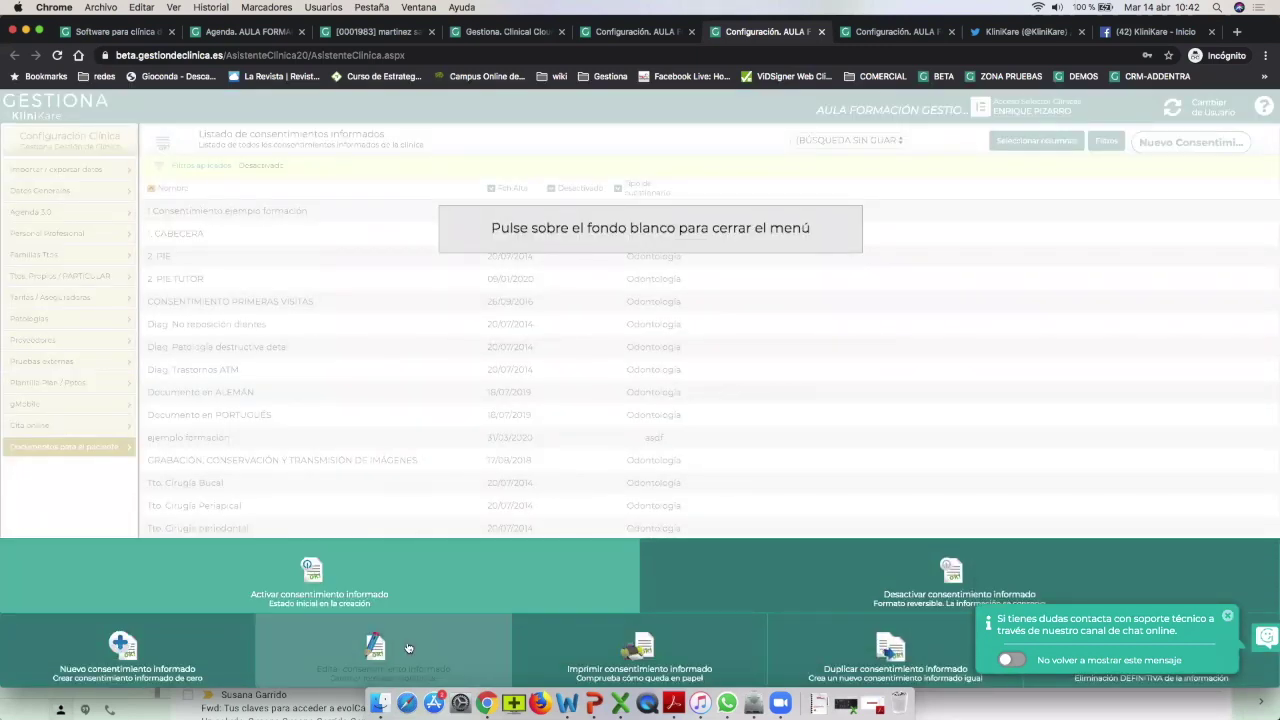
pyautogui.click(383, 650)
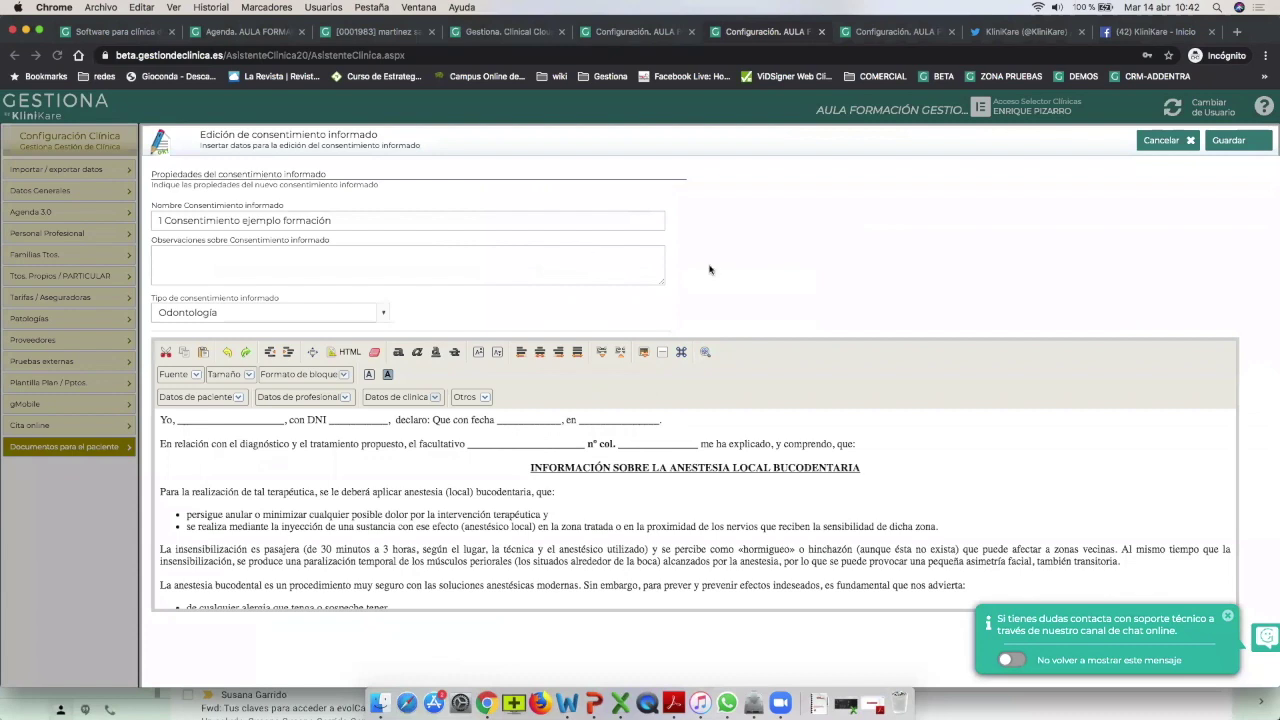
# Examine the informed consent's name and the options available for its consent type.
pyautogui.click(370, 217)
pyautogui.doubleClick(290, 312)
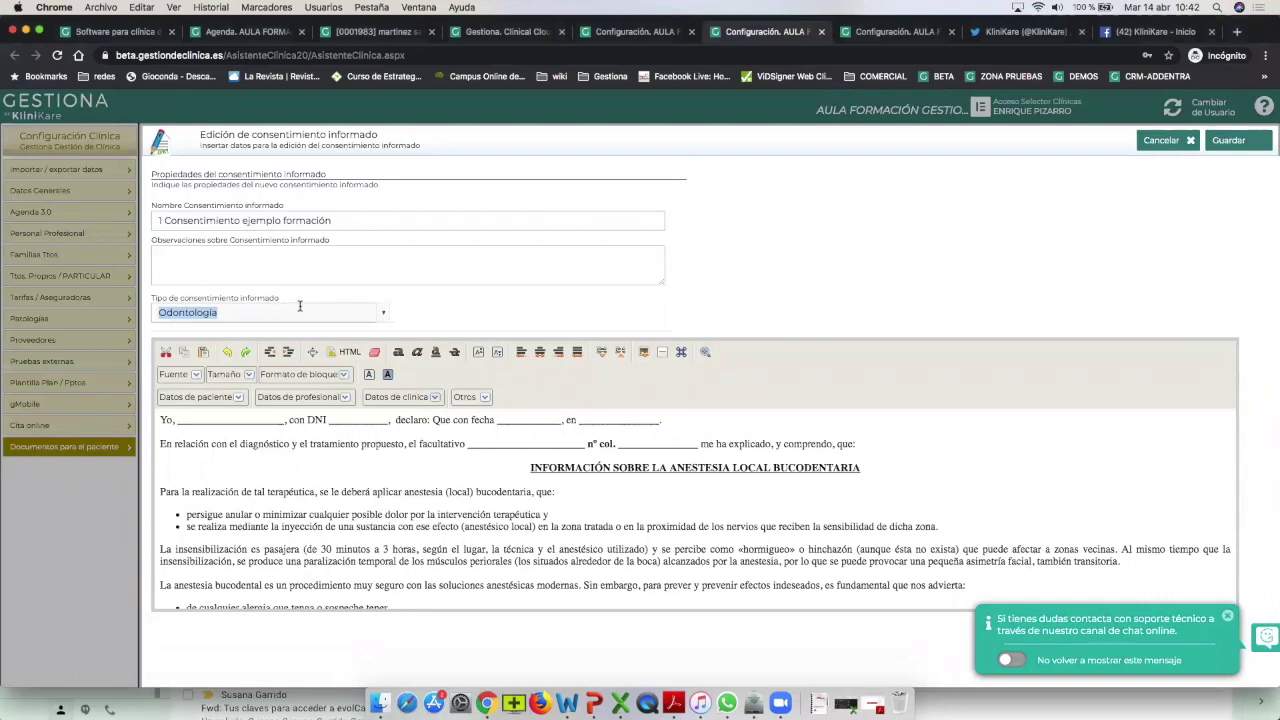
pyautogui.click(383, 316)
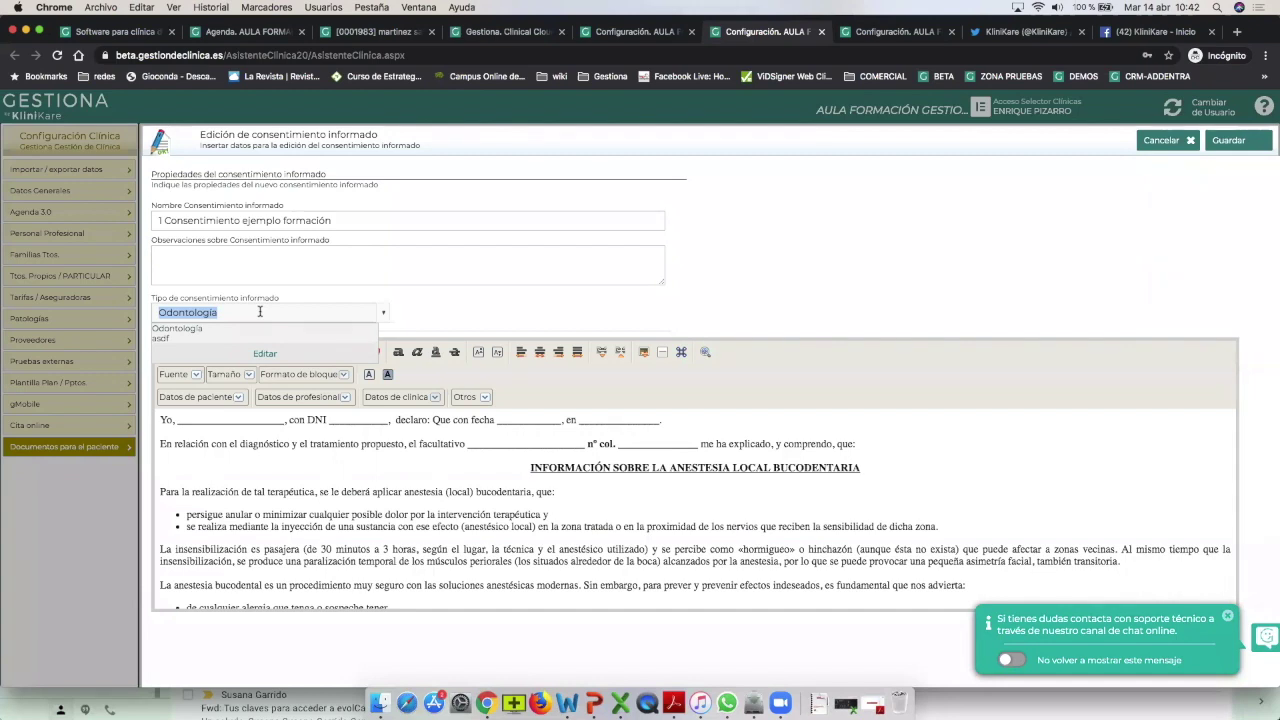
pyautogui.click(312, 311)
pyautogui.click(437, 309)
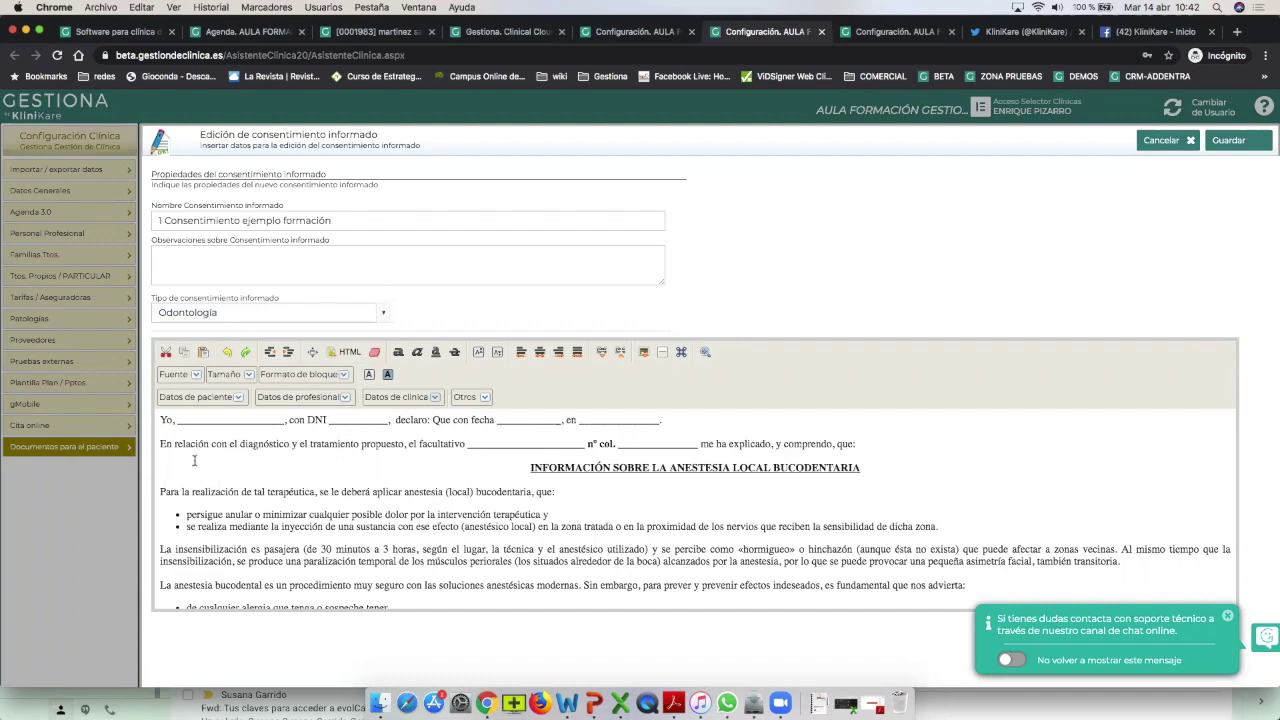
# Examine the informed consent's body text, including the blanks in its opening lines and the paragraph about the diagnosis.
pyautogui.moveTo(158, 418); pyautogui.dragTo(500, 592)
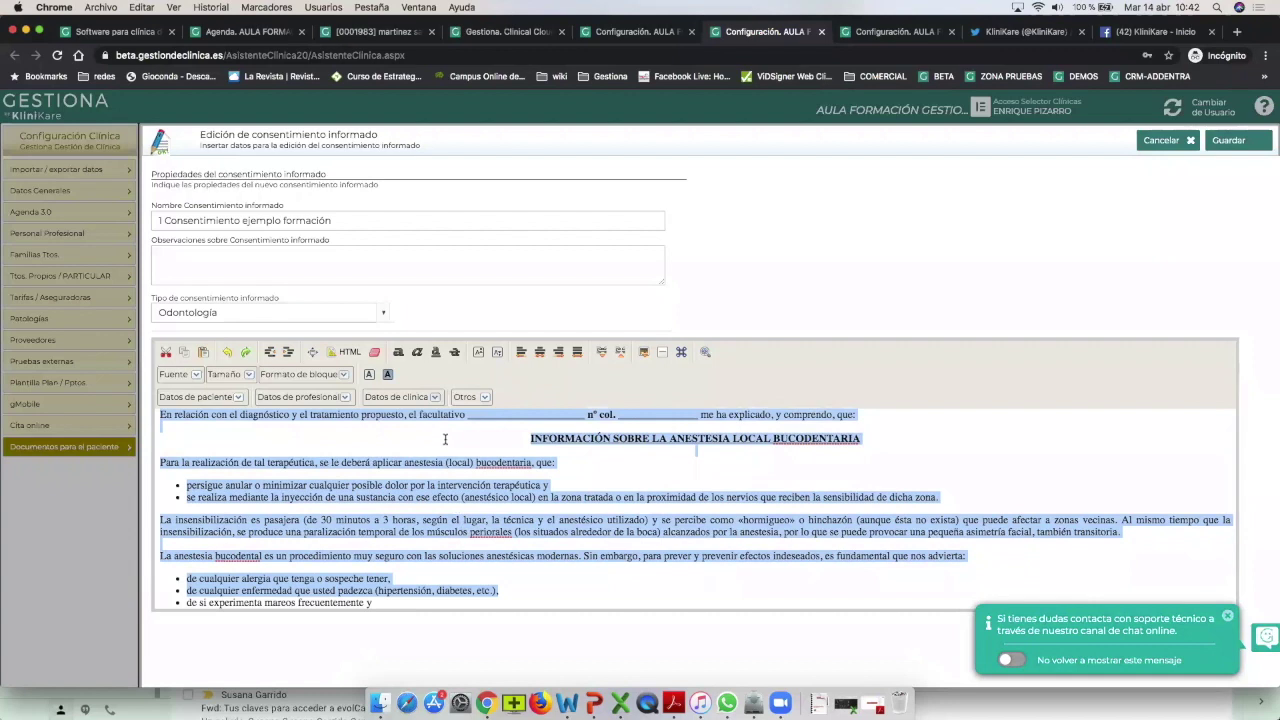
pyautogui.click(445, 438)
pyautogui.scroll(-5, 445, 438)
pyautogui.scroll(8, 445, 438)
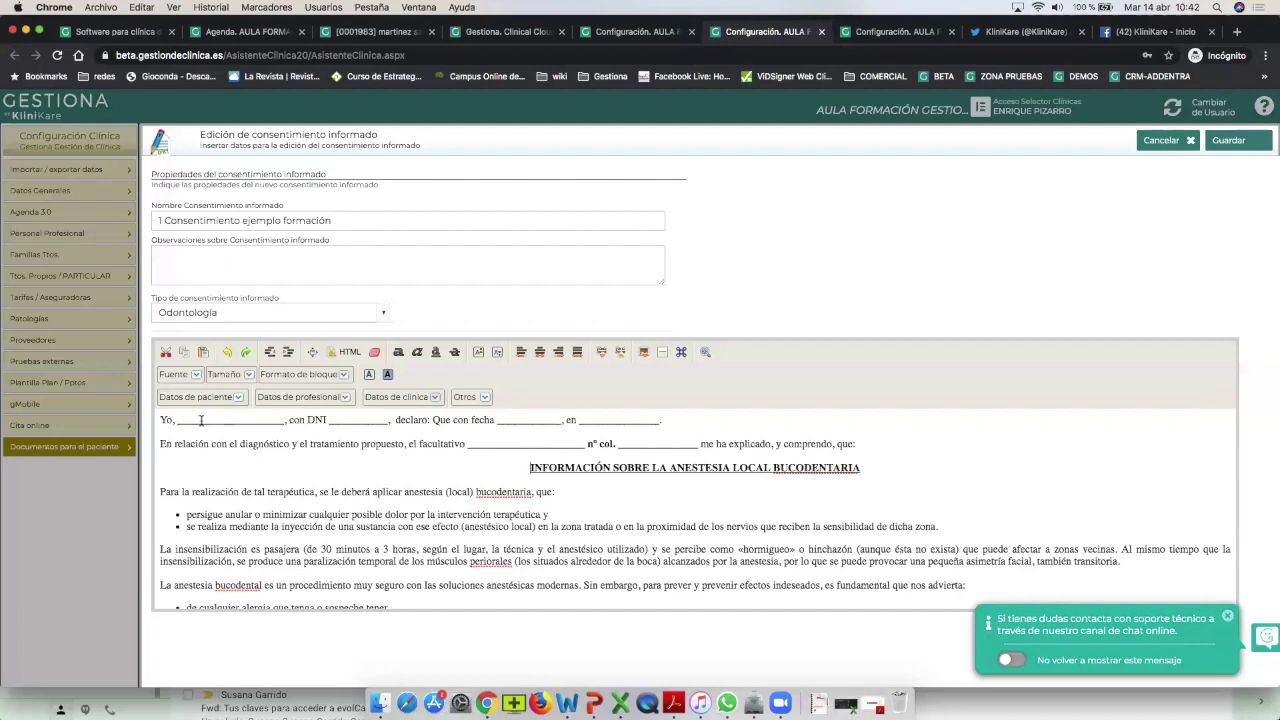
pyautogui.moveTo(175, 420); pyautogui.dragTo(385, 423)
pyautogui.click(384, 444)
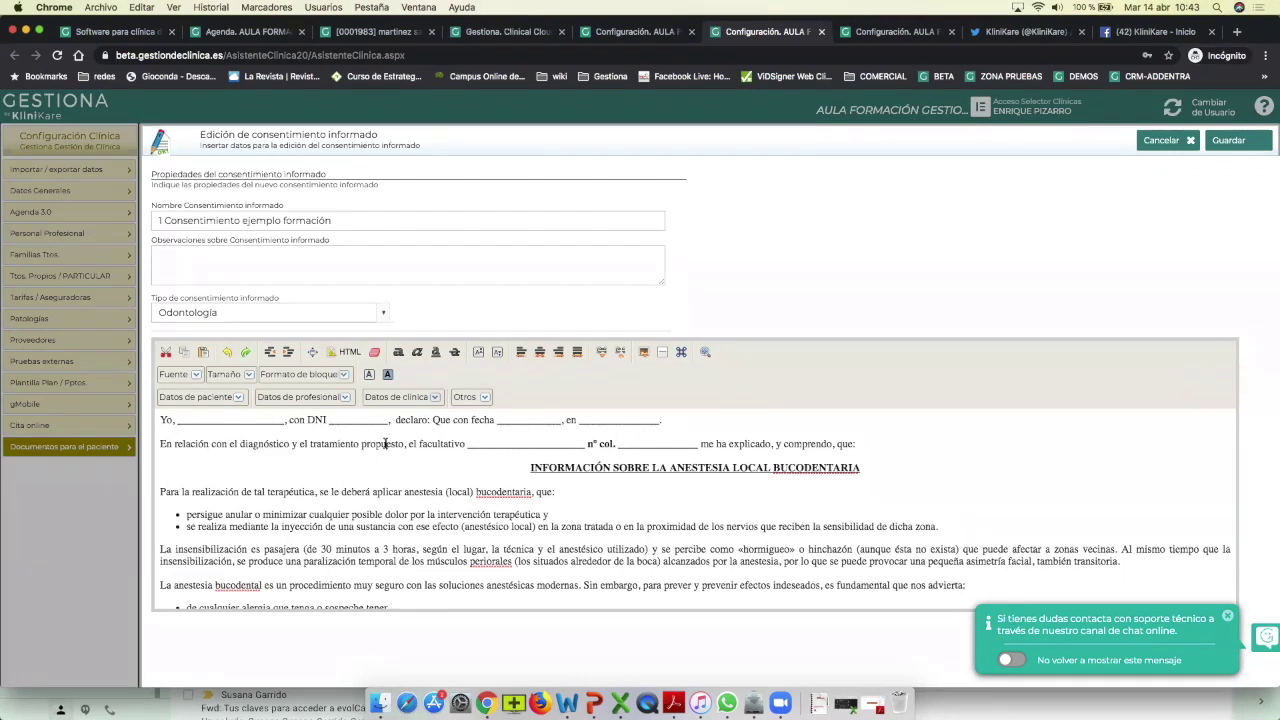
pyautogui.click(385, 443)
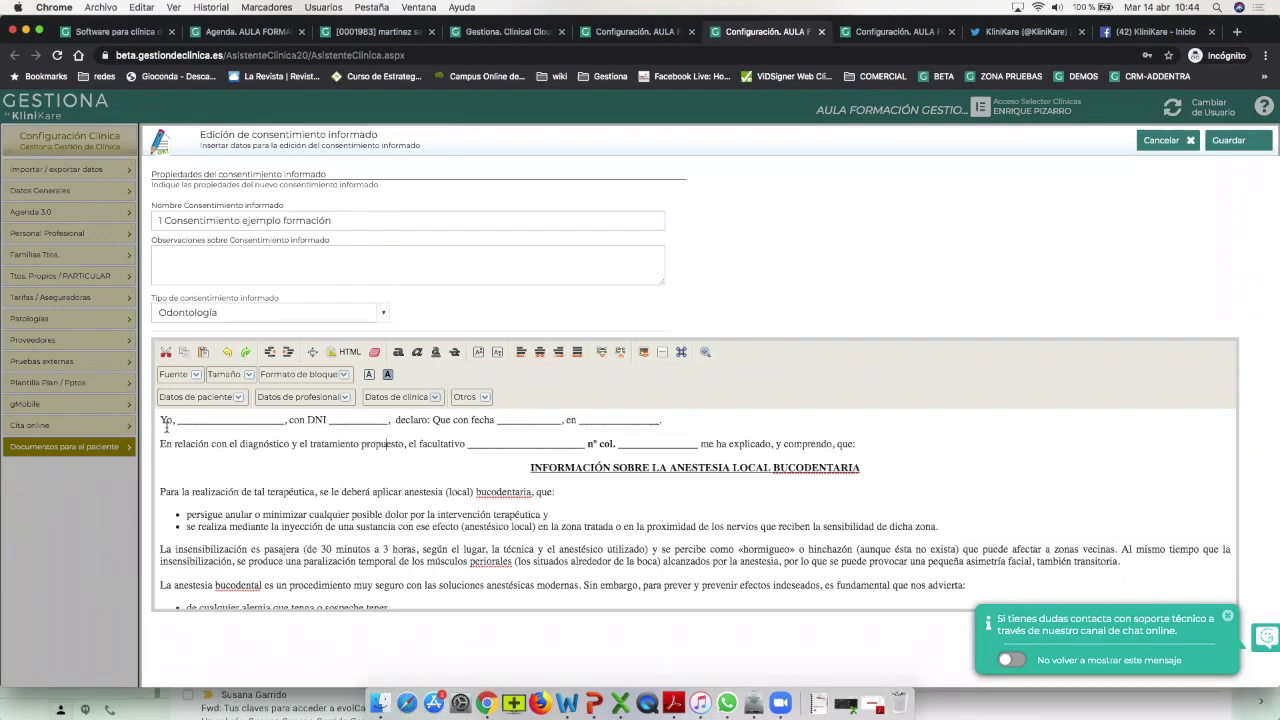
pyautogui.moveTo(159, 420); pyautogui.dragTo(310, 514)
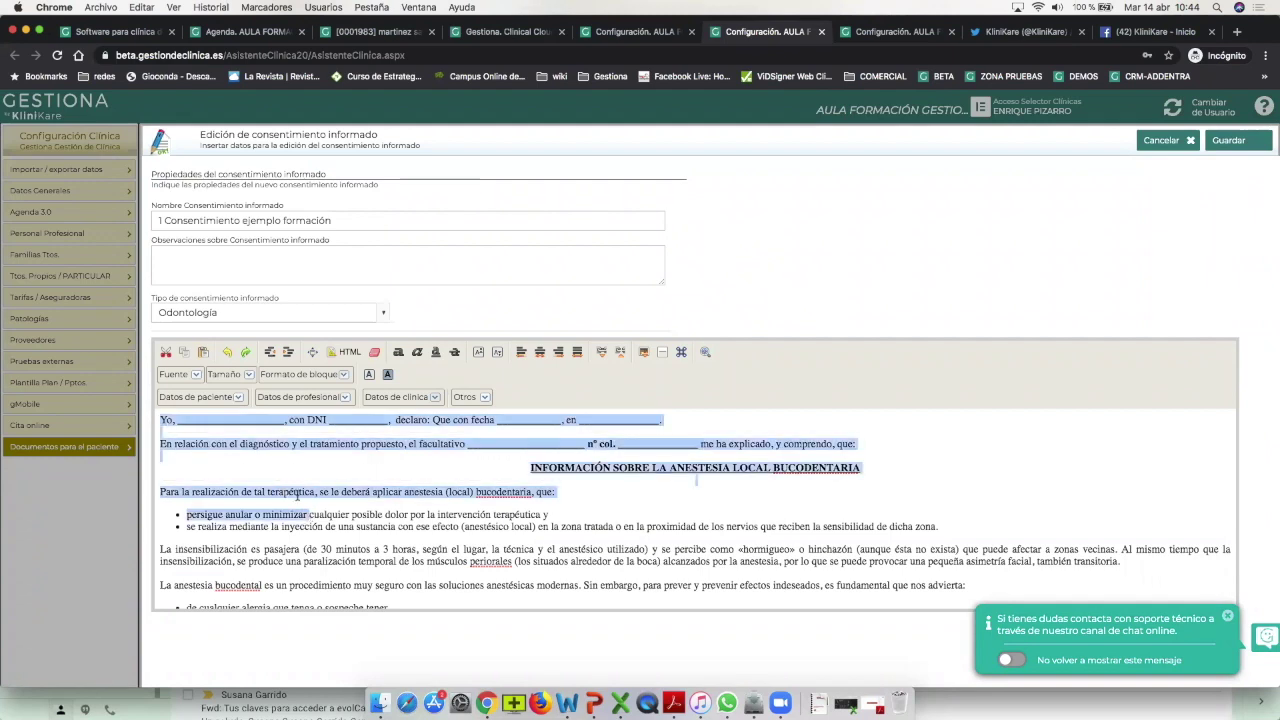
pyautogui.click(230, 467)
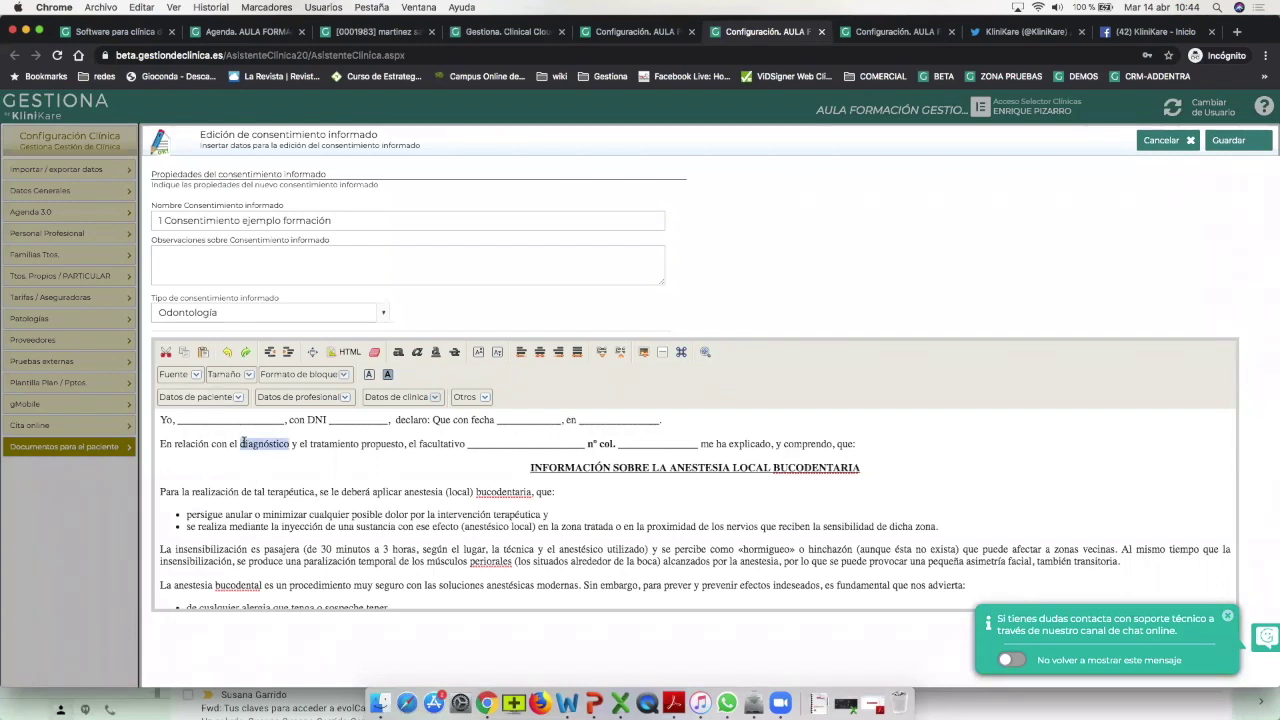
pyautogui.tripleClick(242, 441)
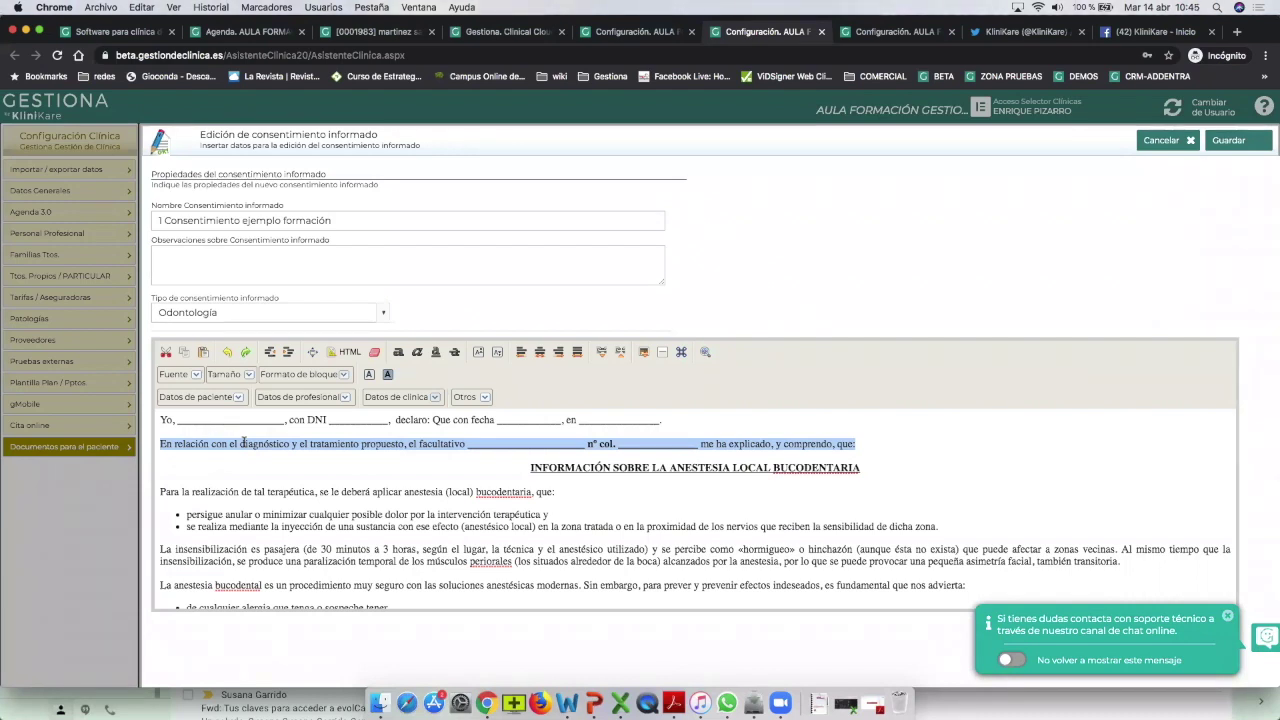
pyautogui.click(310, 476)
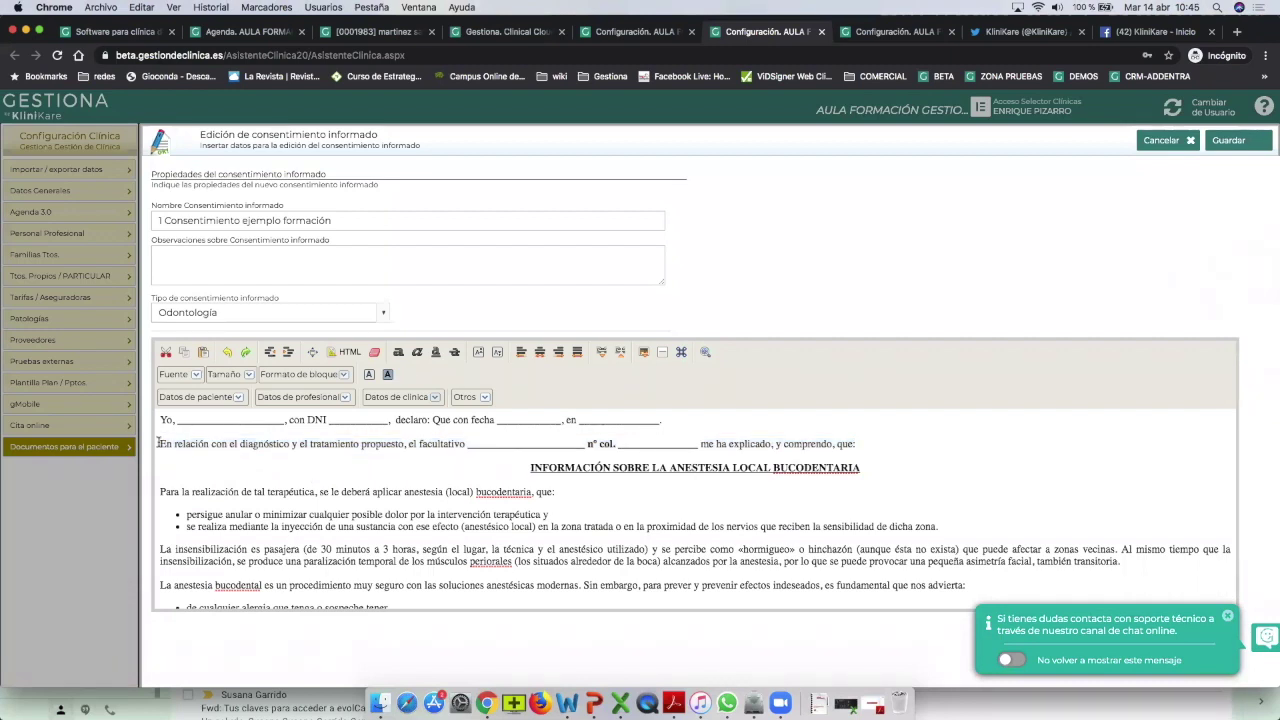
# Make the opening words of the "En relación con el diagnóstico" paragraph bold.
pyautogui.moveTo(158, 443); pyautogui.dragTo(306, 444)
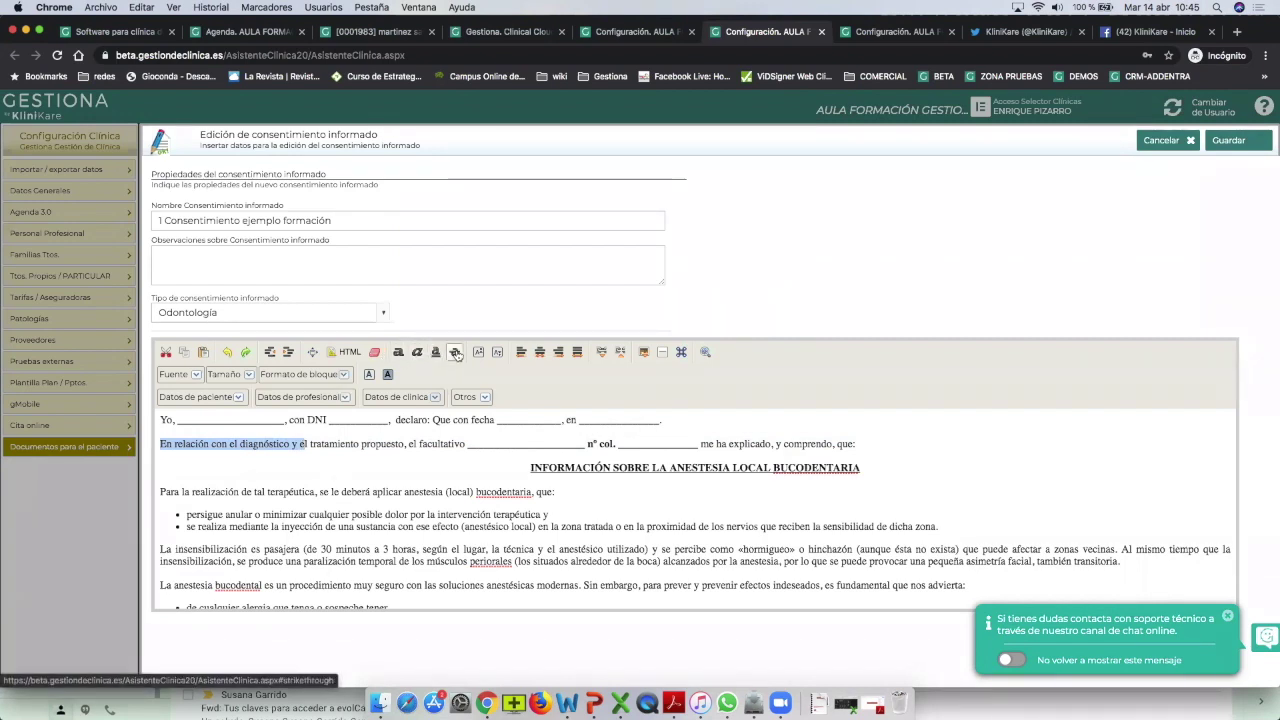
pyautogui.click(396, 353)
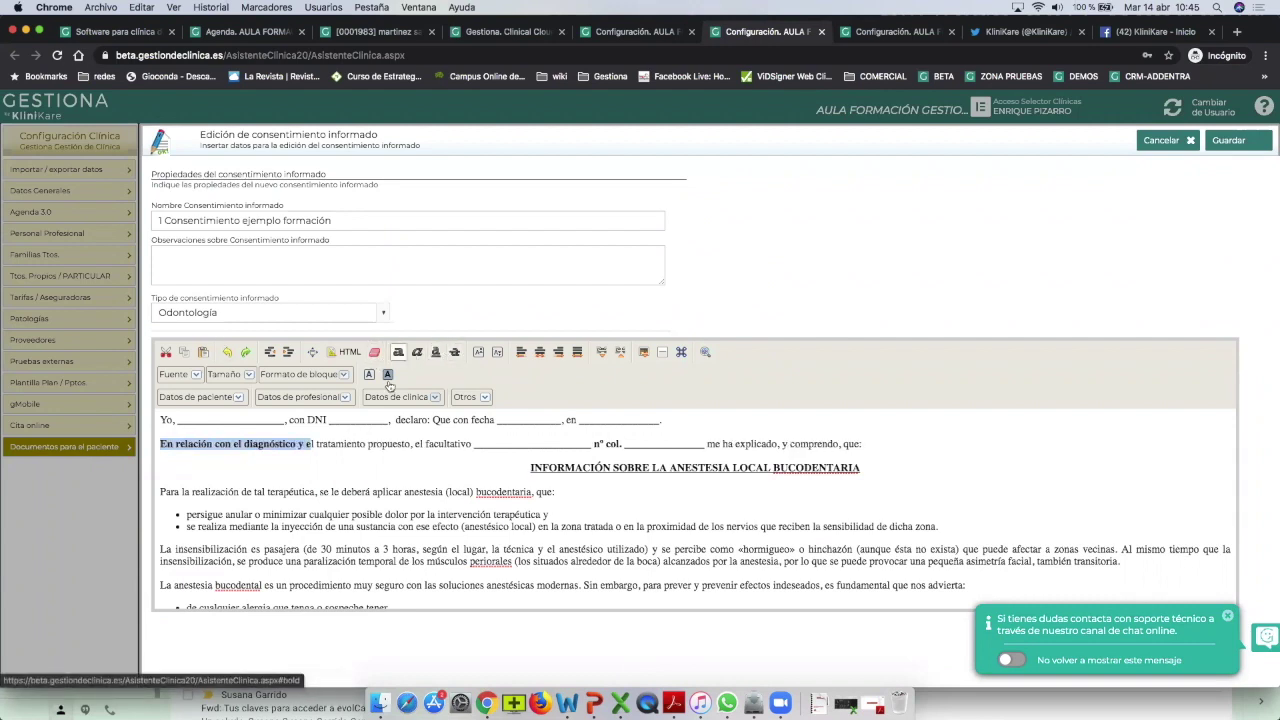
pyautogui.click(347, 508)
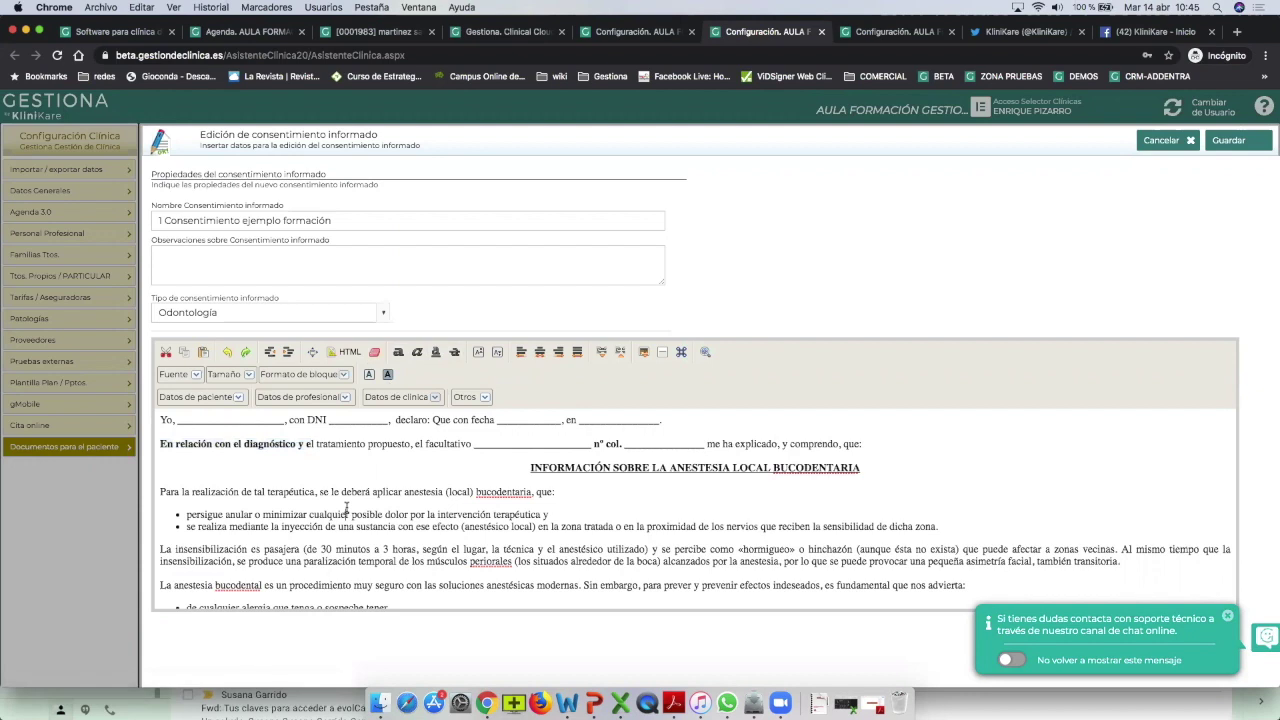
# Try italics on the whole "En relación con el diagnóstico" paragraph and clear all its bold and italic formatting.
pyautogui.tripleClick(268, 443)
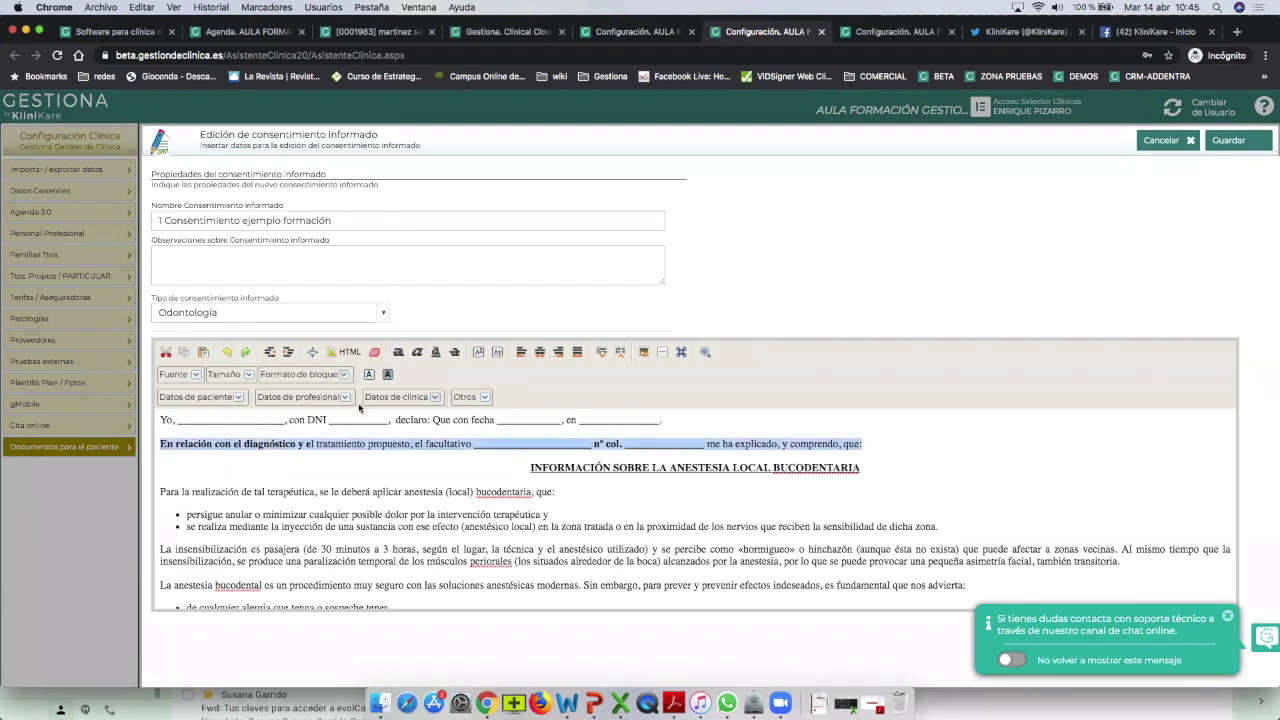
pyautogui.click(416, 353)
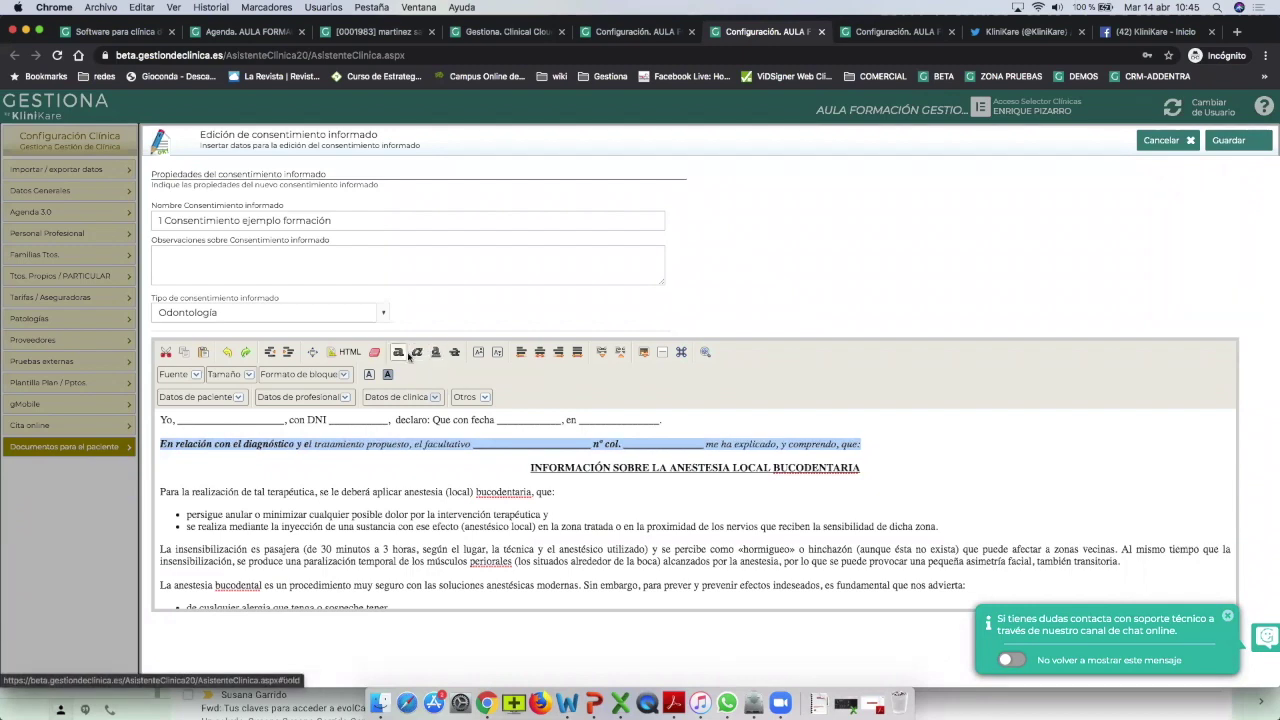
pyautogui.click(398, 353)
pyautogui.click(398, 353)
pyautogui.click(398, 353)
pyautogui.click(416, 353)
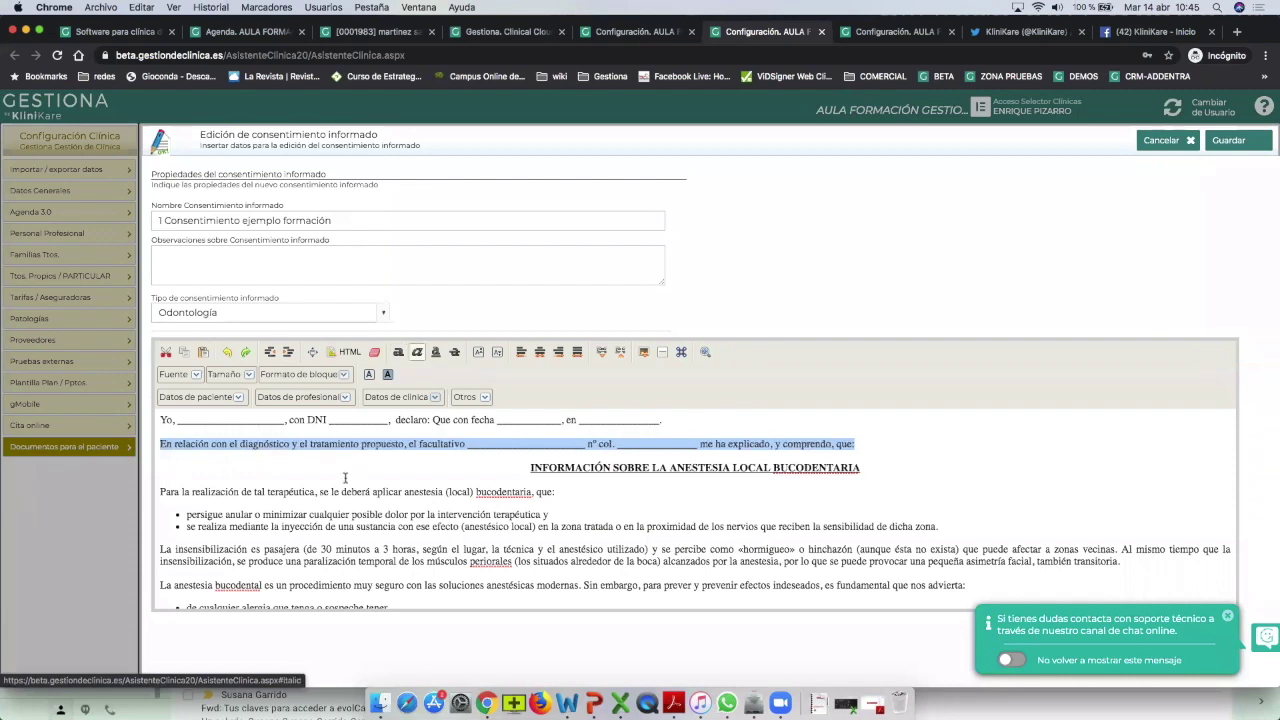
pyautogui.click(332, 466)
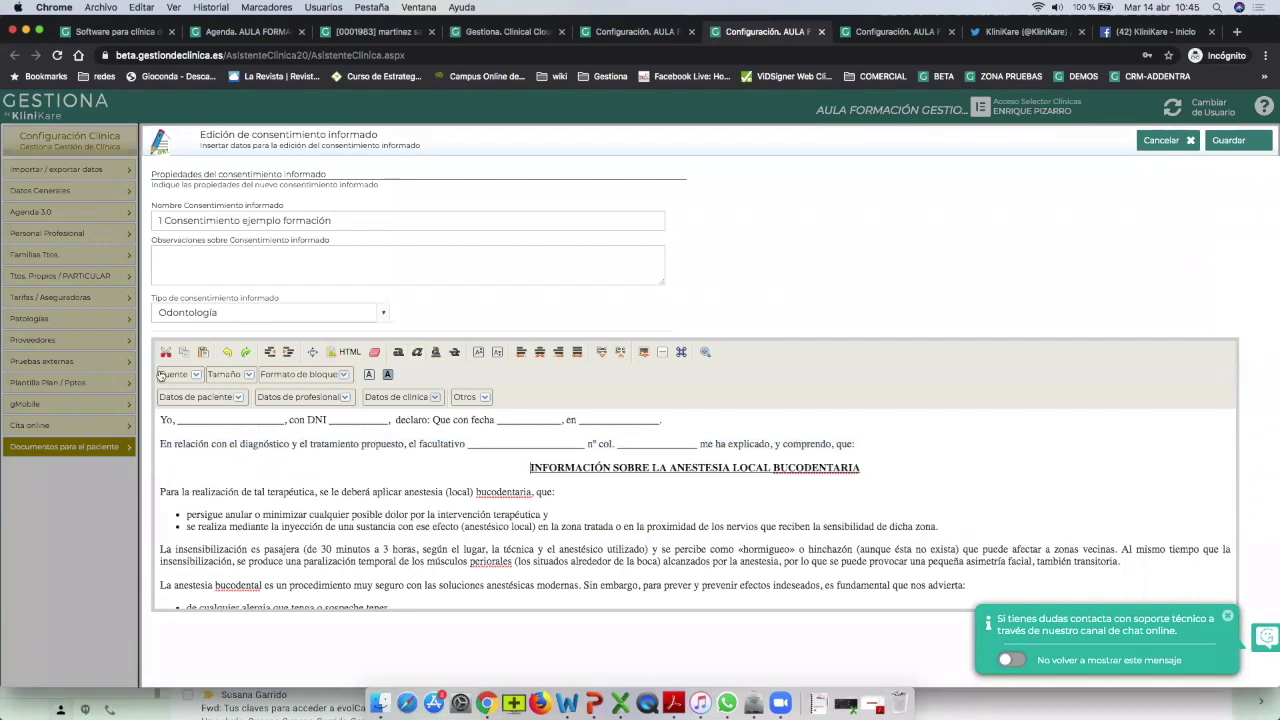
# Replace the blank after "Yo," with the patient's Nombre and Apellidos data fields.
pyautogui.click(177, 419)
pyautogui.moveTo(176, 420); pyautogui.dragTo(285, 420)
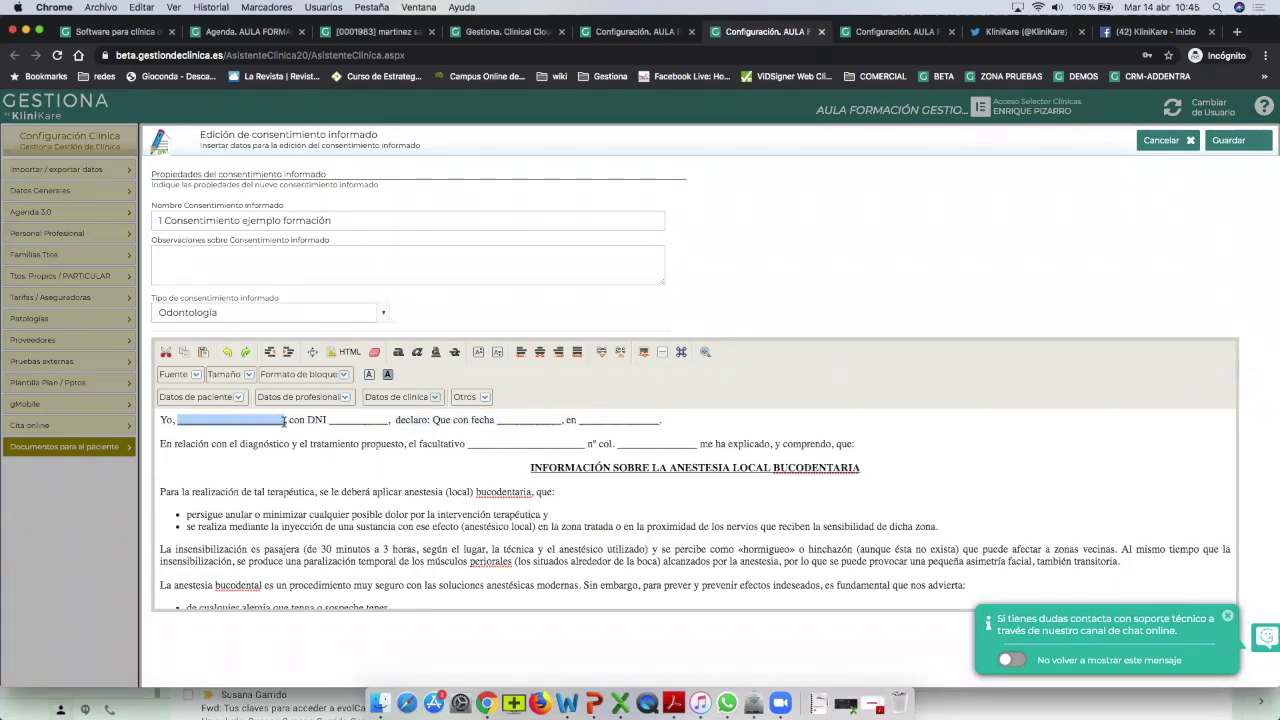
pyautogui.press('BackSpace')
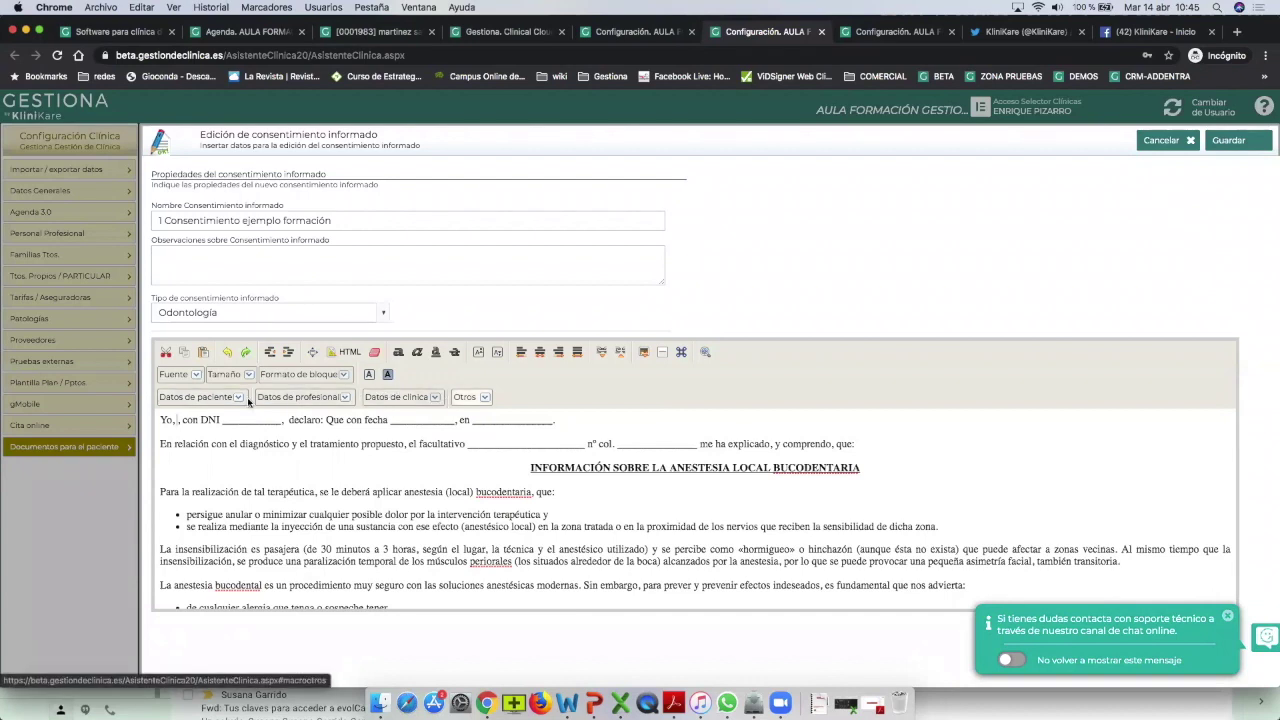
pyautogui.click(200, 398)
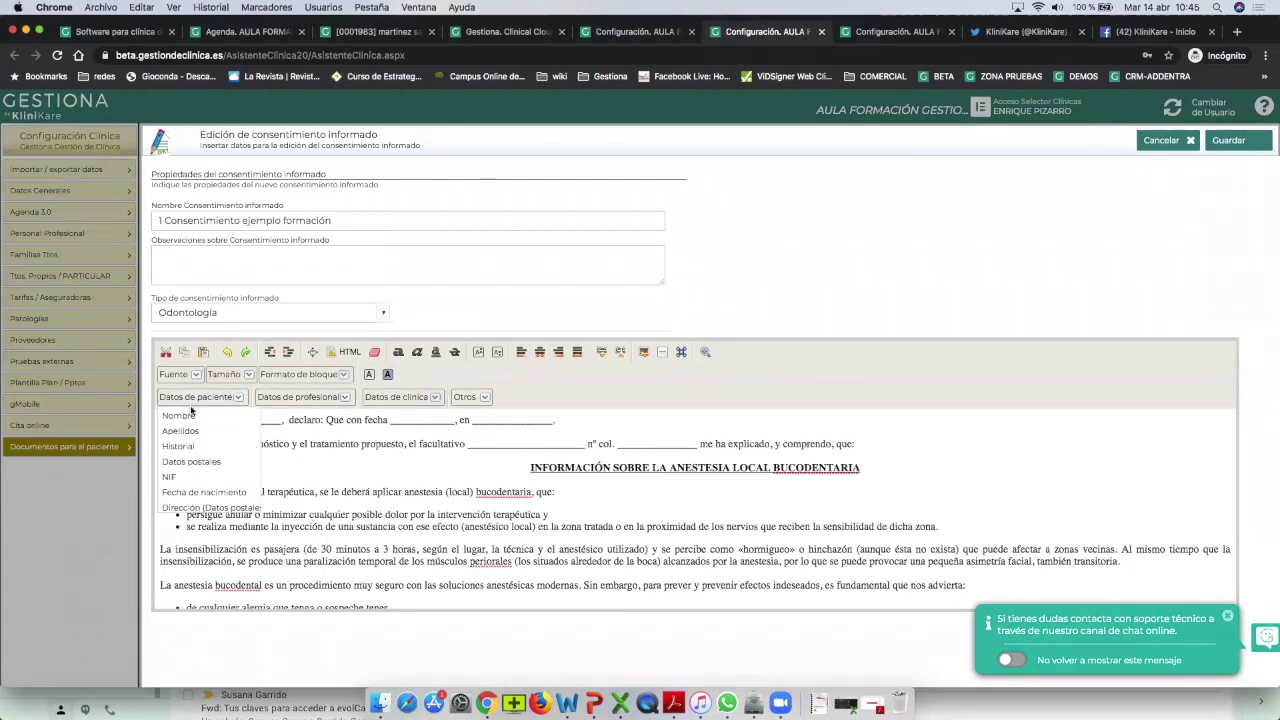
pyautogui.click(180, 416)
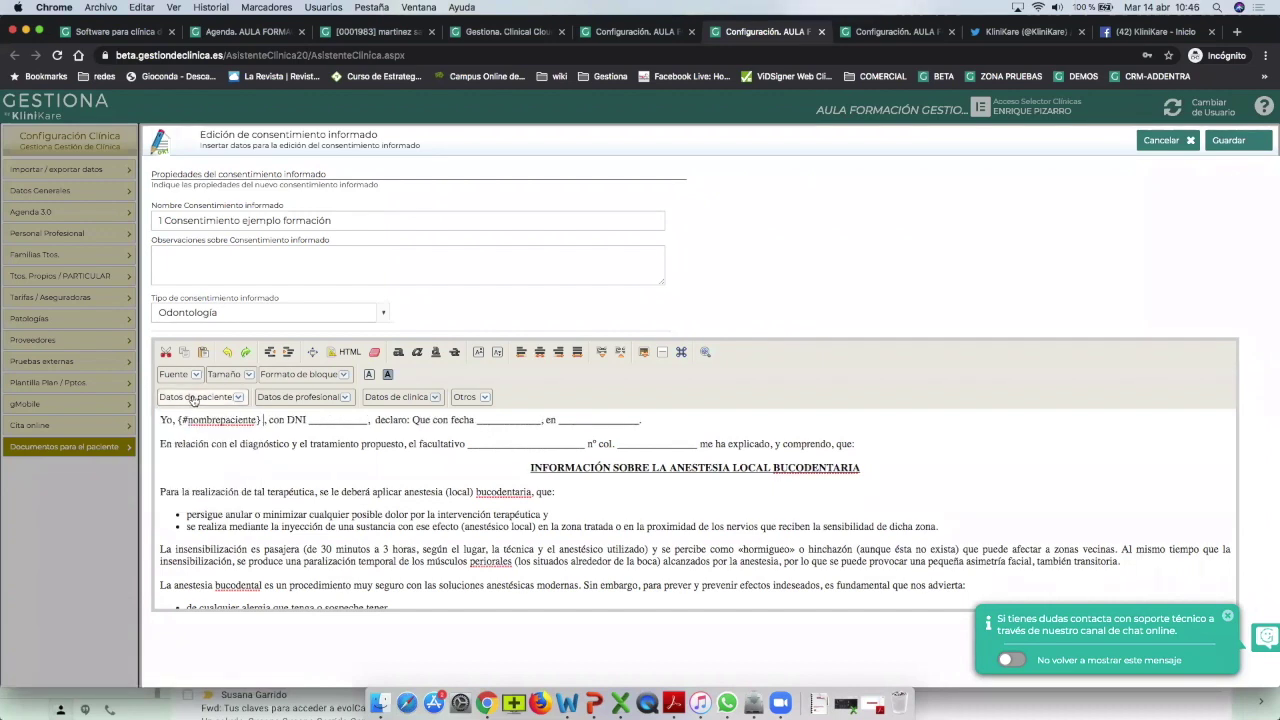
pyautogui.click(195, 399)
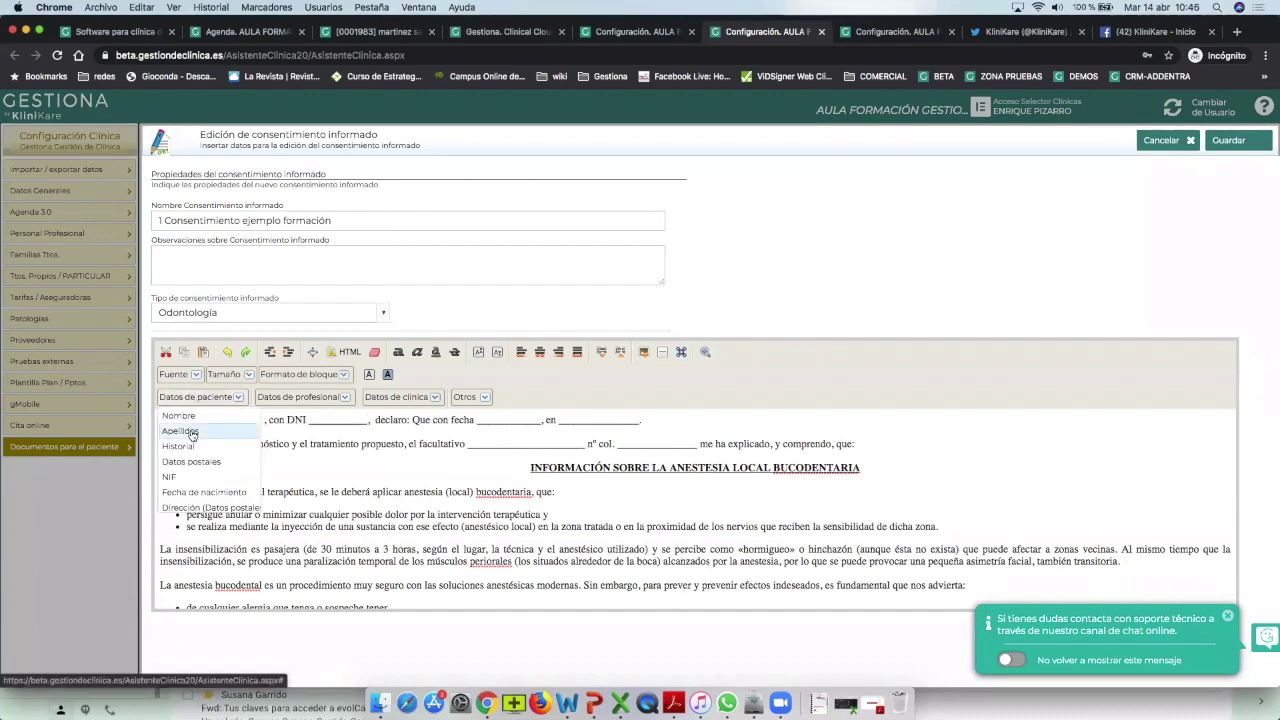
pyautogui.click(192, 432)
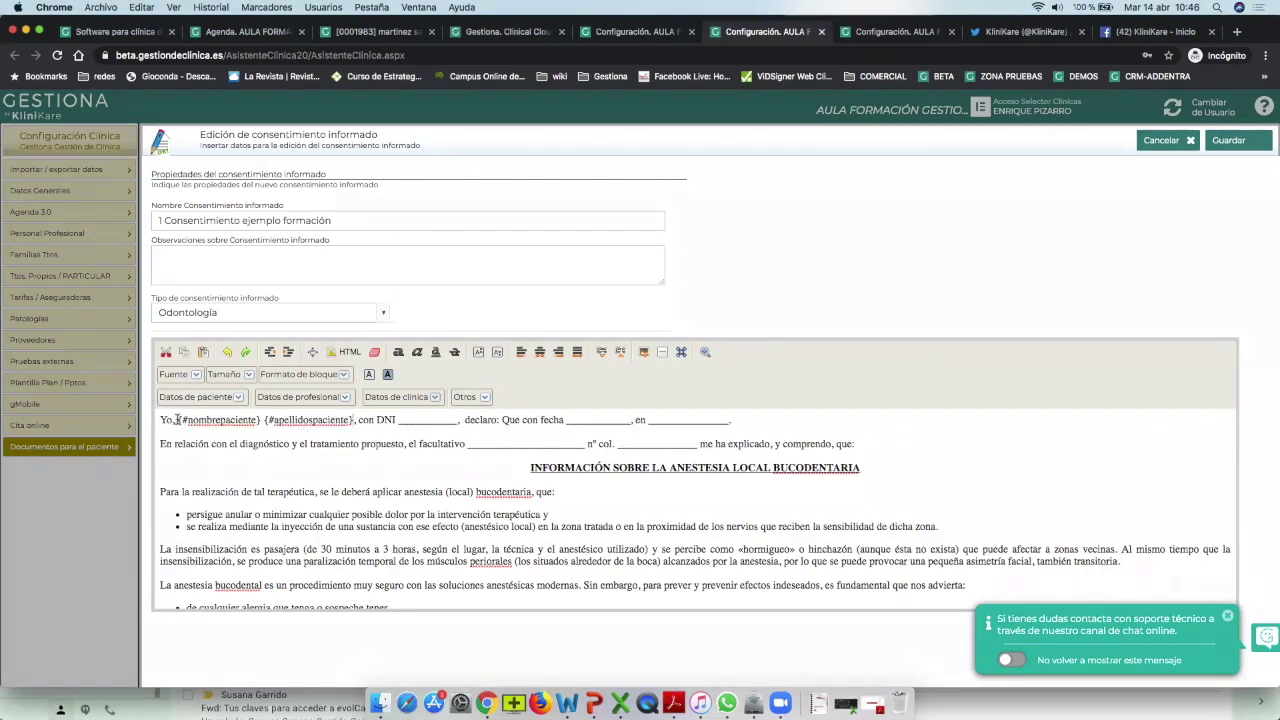
pyautogui.moveTo(178, 420); pyautogui.dragTo(264, 420)
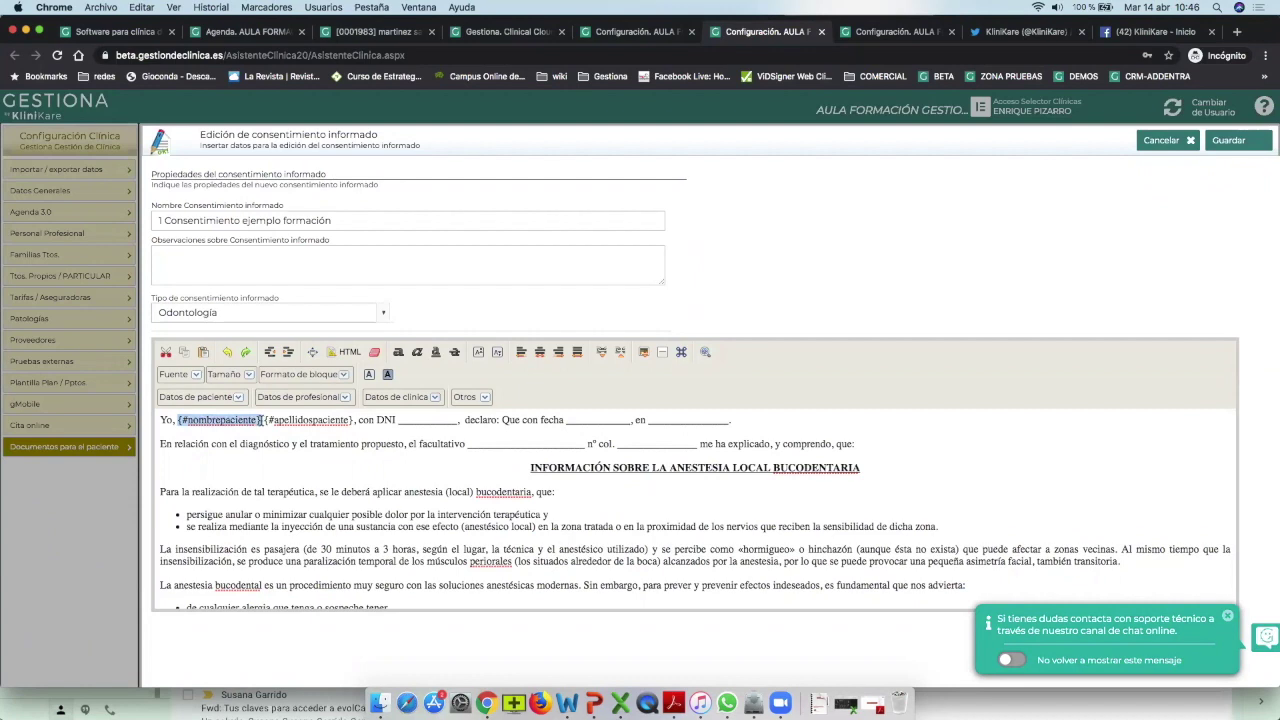
pyautogui.click(263, 432)
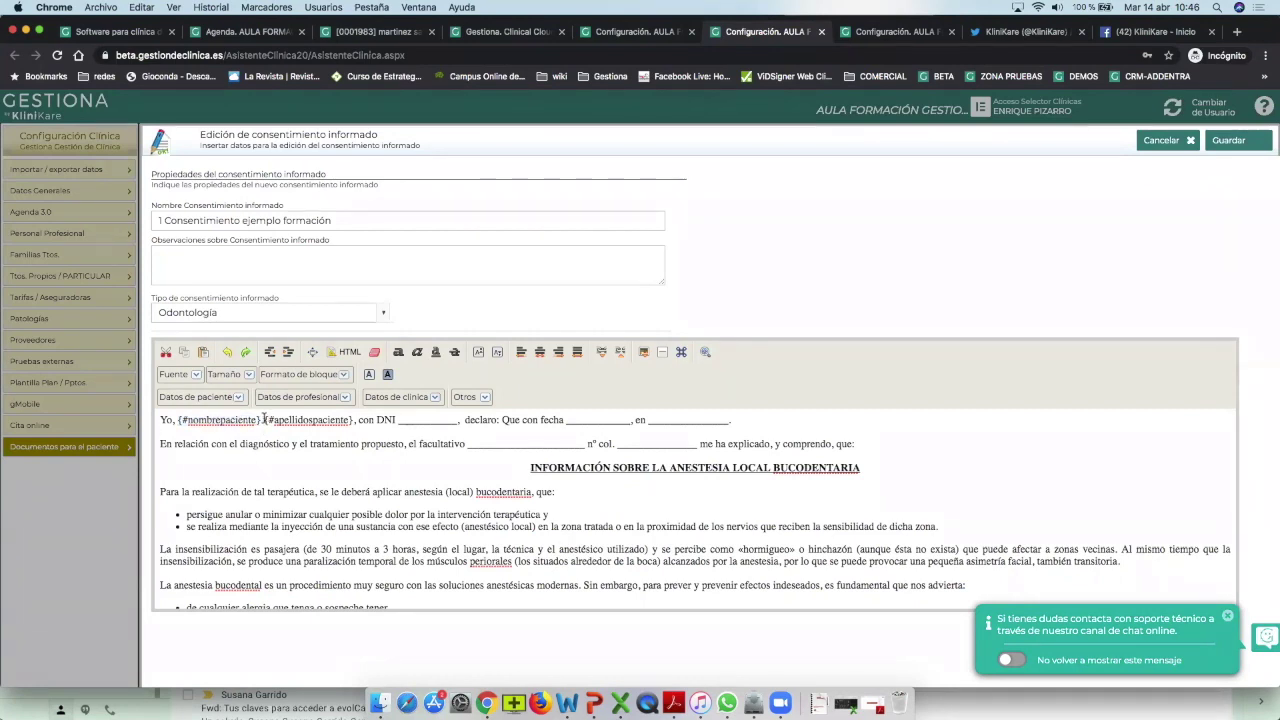
pyautogui.moveTo(178, 420); pyautogui.dragTo(263, 420)
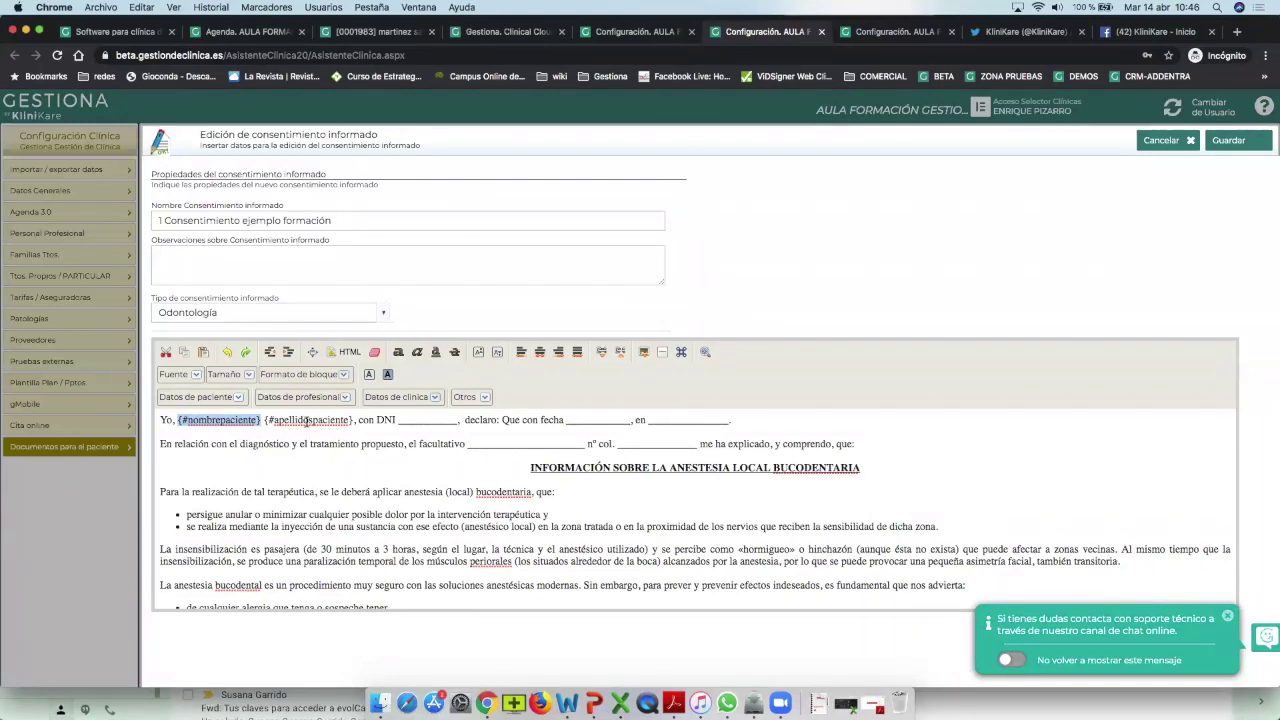
# Replace the blank after "con DNI" with the patient's NIF field and the one after "Que con fecha" with the {#fechahoy} field.
pyautogui.moveTo(401, 420); pyautogui.dragTo(455, 420)
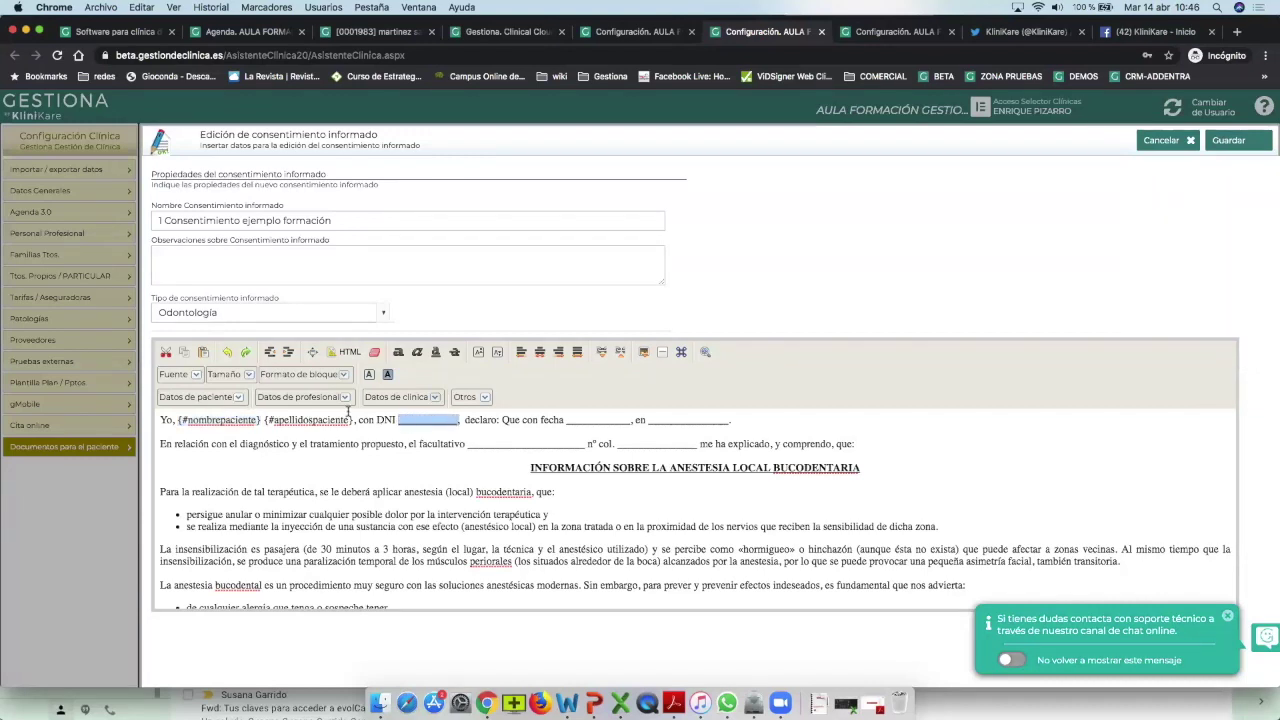
pyautogui.click(213, 397)
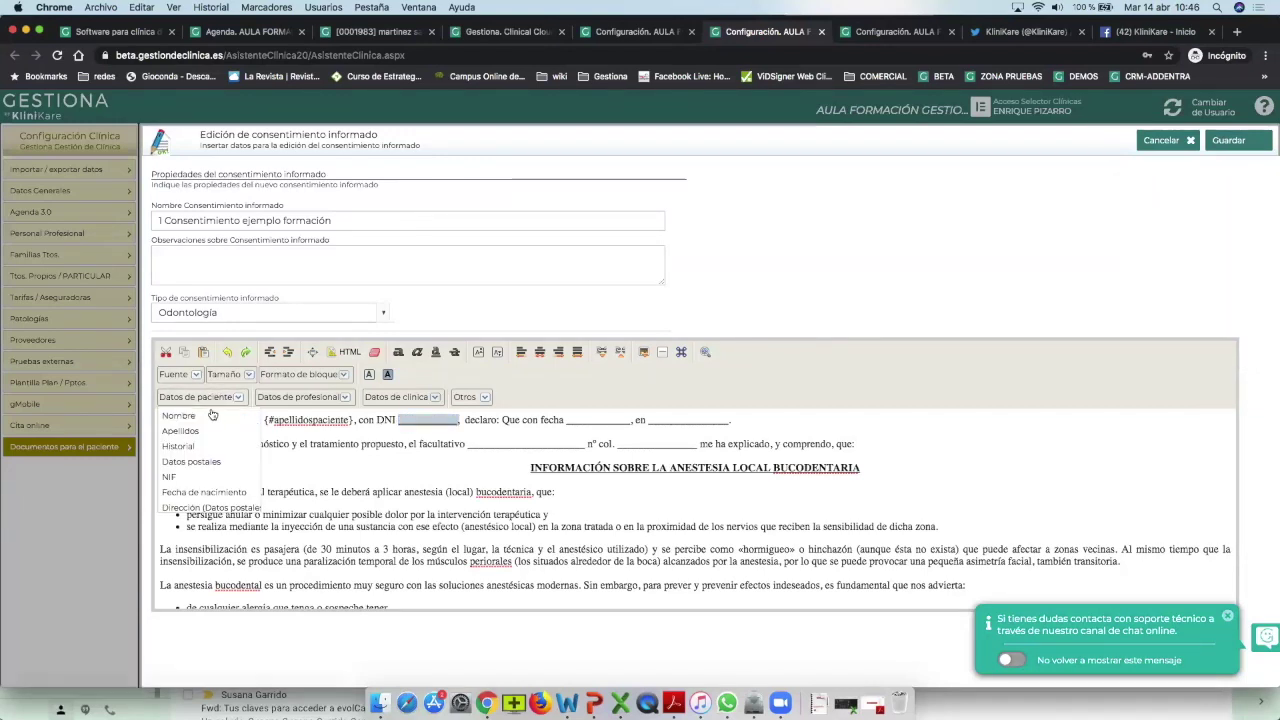
pyautogui.click(233, 478)
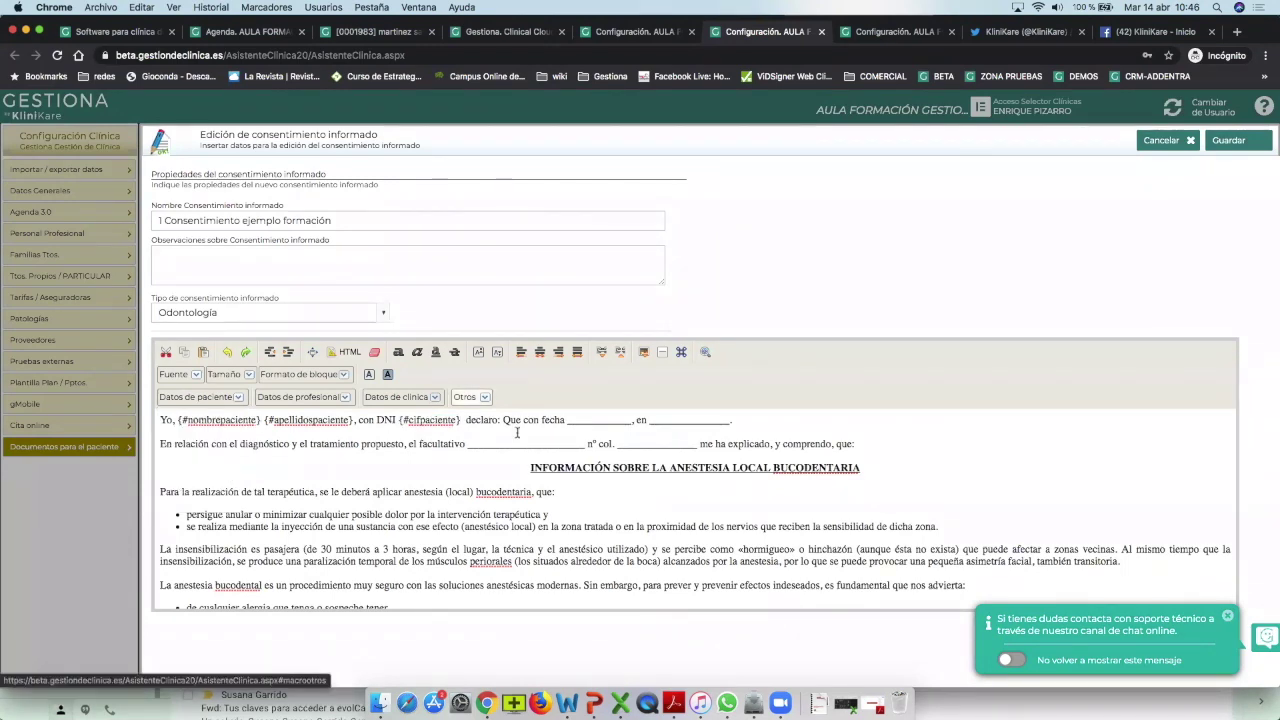
pyautogui.click(567, 420)
pyautogui.moveTo(567, 420); pyautogui.dragTo(630, 424)
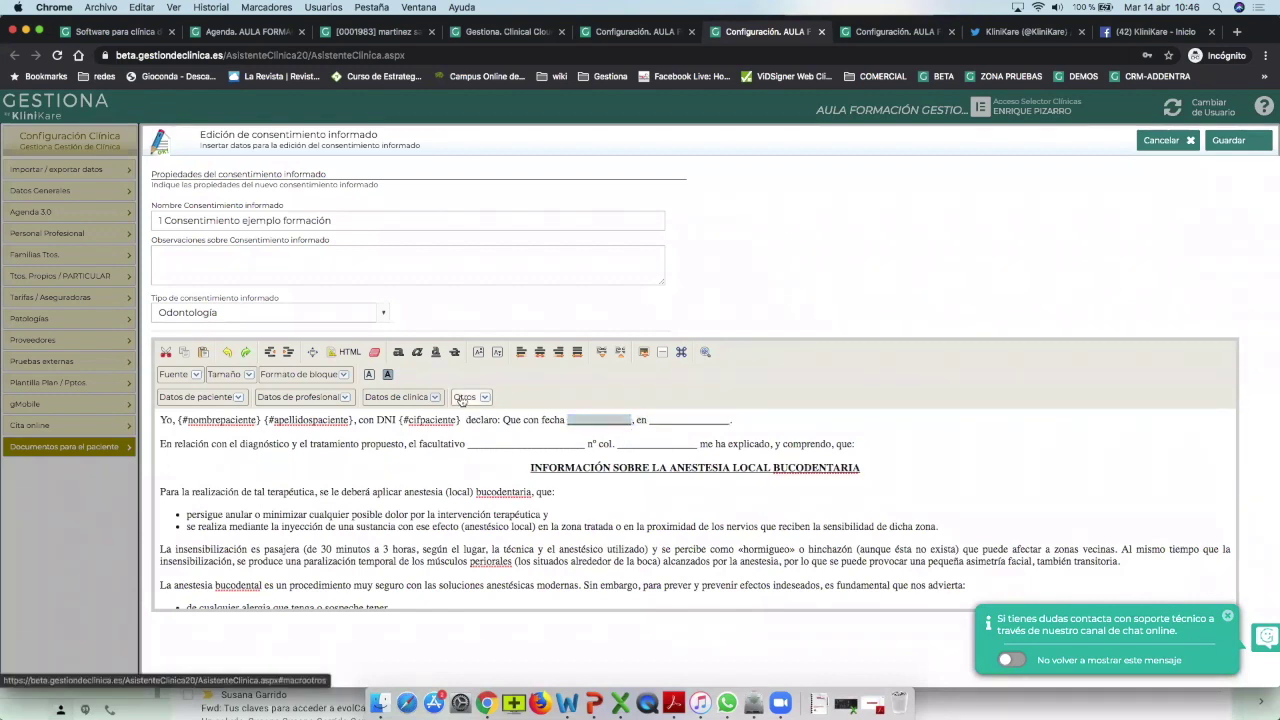
pyautogui.click(463, 398)
pyautogui.click(470, 416)
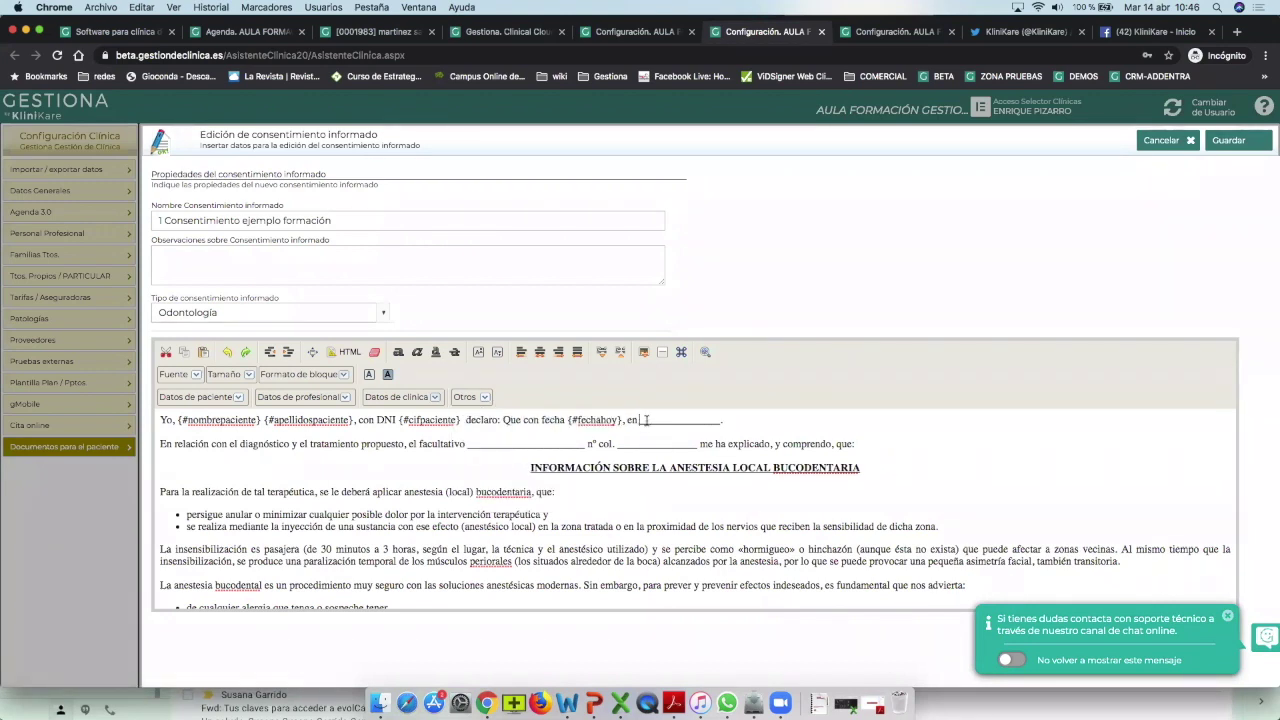
# Replace the blank after "en" with the clinic's name field and the one after "el facultativo" with the professional's name field.
pyautogui.moveTo(645, 420); pyautogui.dragTo(720, 421)
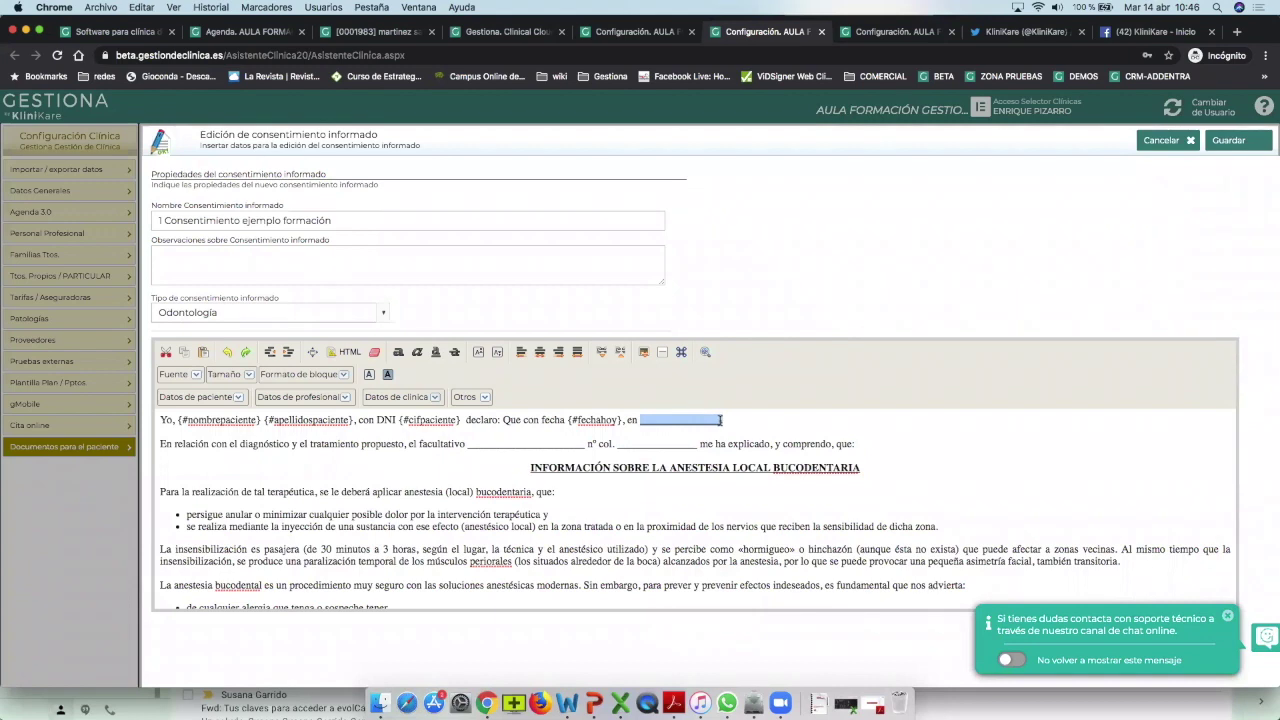
pyautogui.click(407, 399)
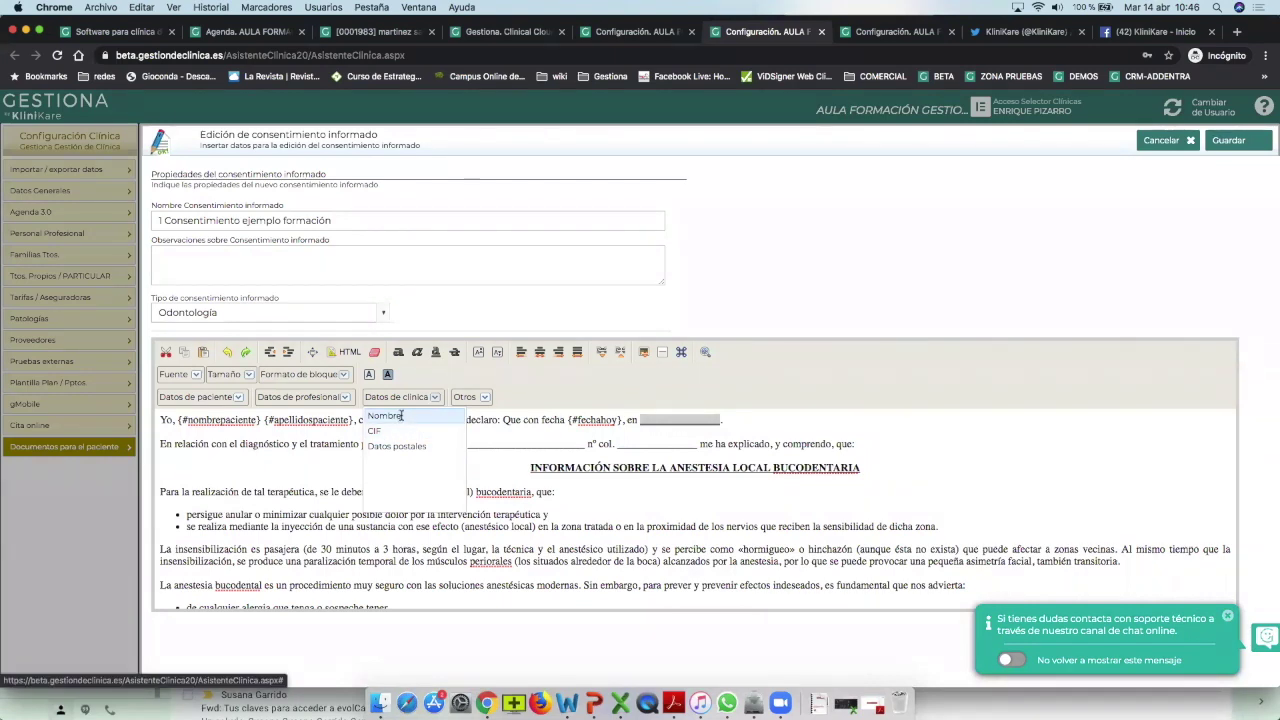
pyautogui.click(401, 420)
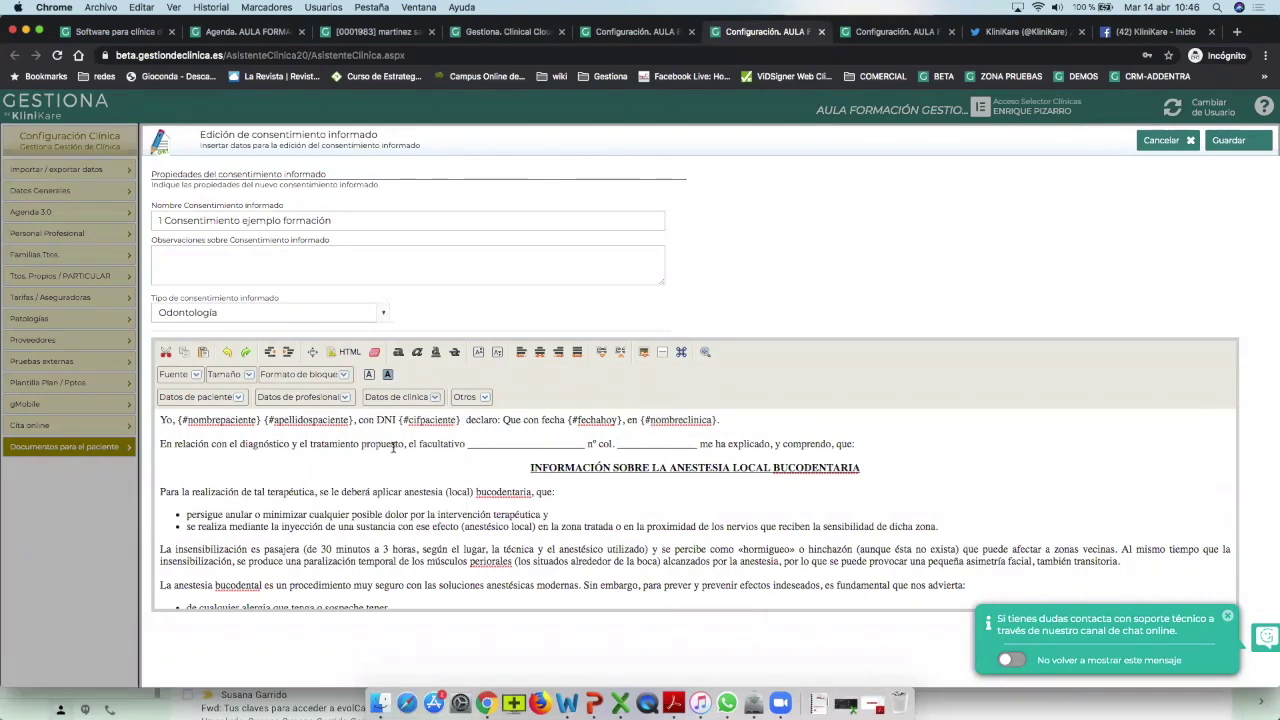
pyautogui.moveTo(466, 443); pyautogui.dragTo(588, 447)
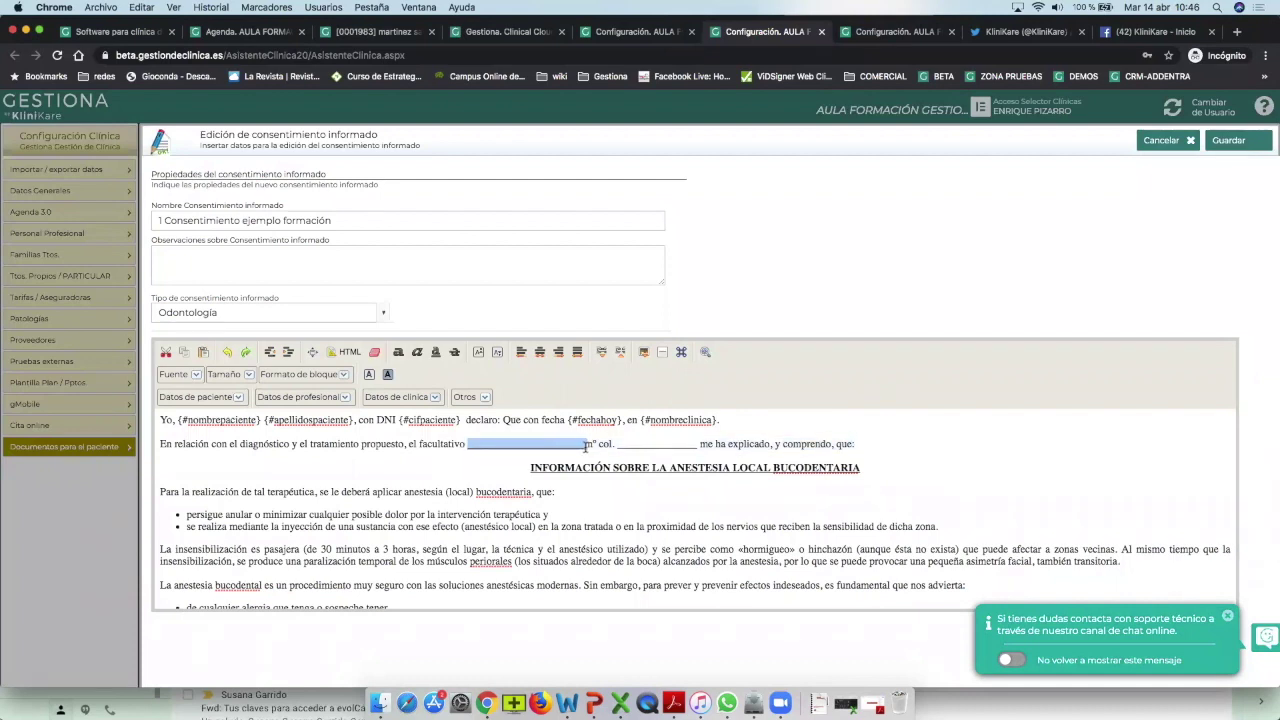
pyautogui.click(282, 396)
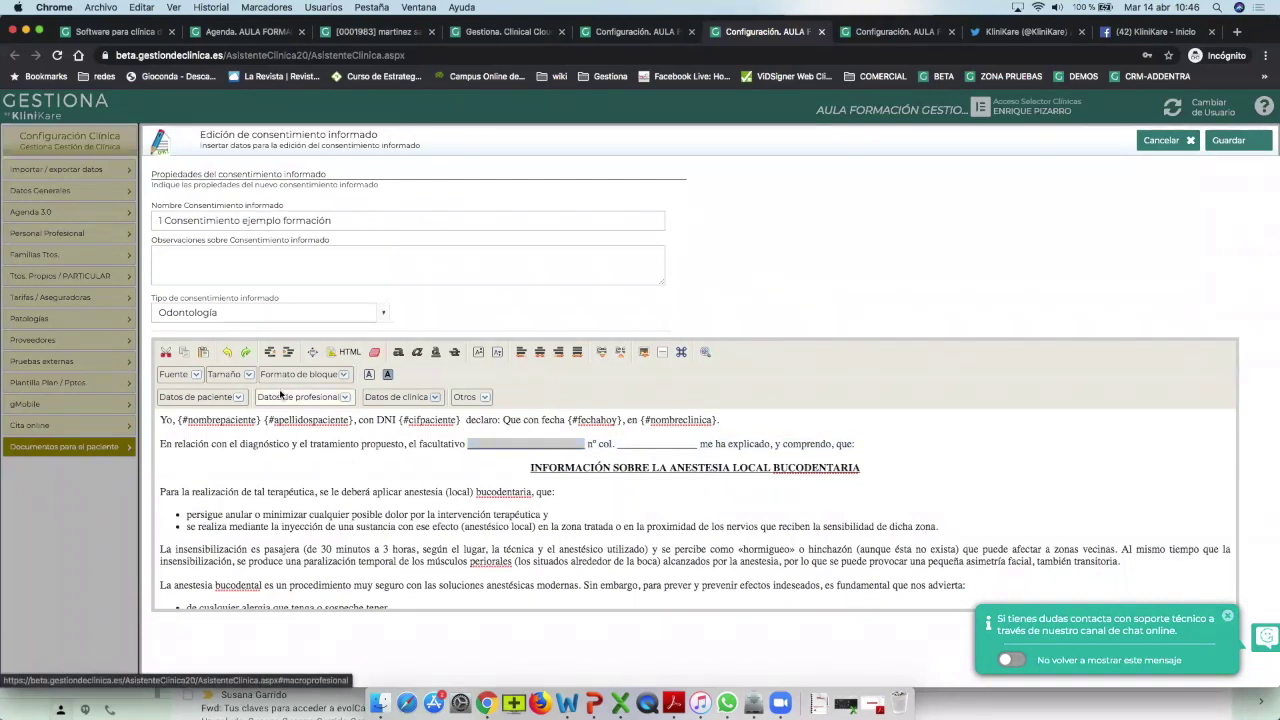
pyautogui.click(276, 416)
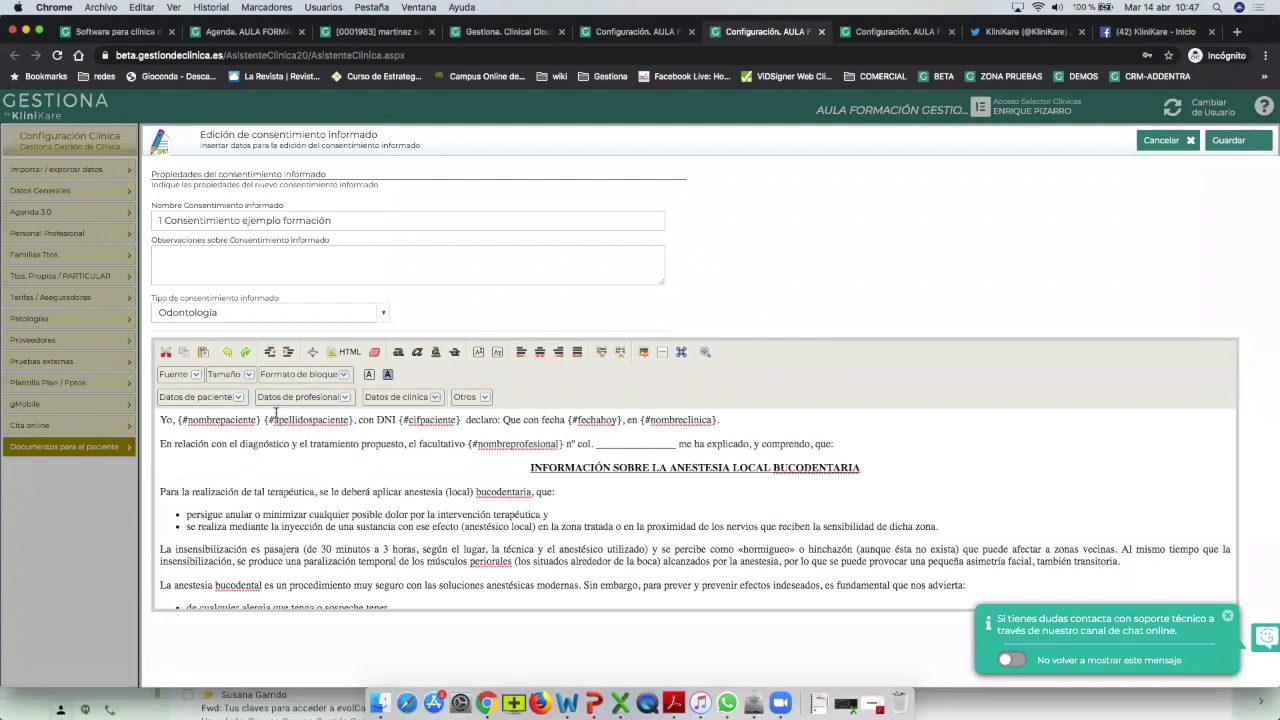
# Add the professional's Apellidos field after the professional's name field and replace the blank after "nº col." with the N. colegiado field.
pyautogui.click(289, 398)
pyautogui.click(289, 431)
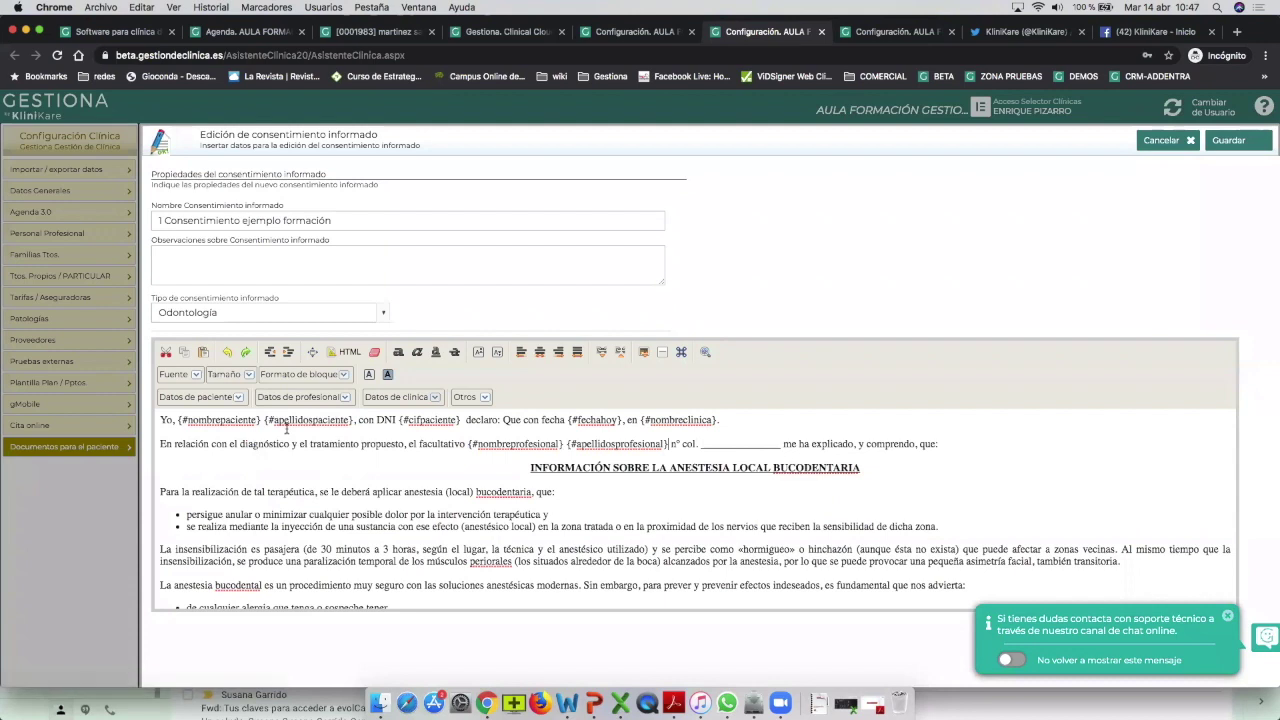
pyautogui.moveTo(700, 444); pyautogui.dragTo(782, 444)
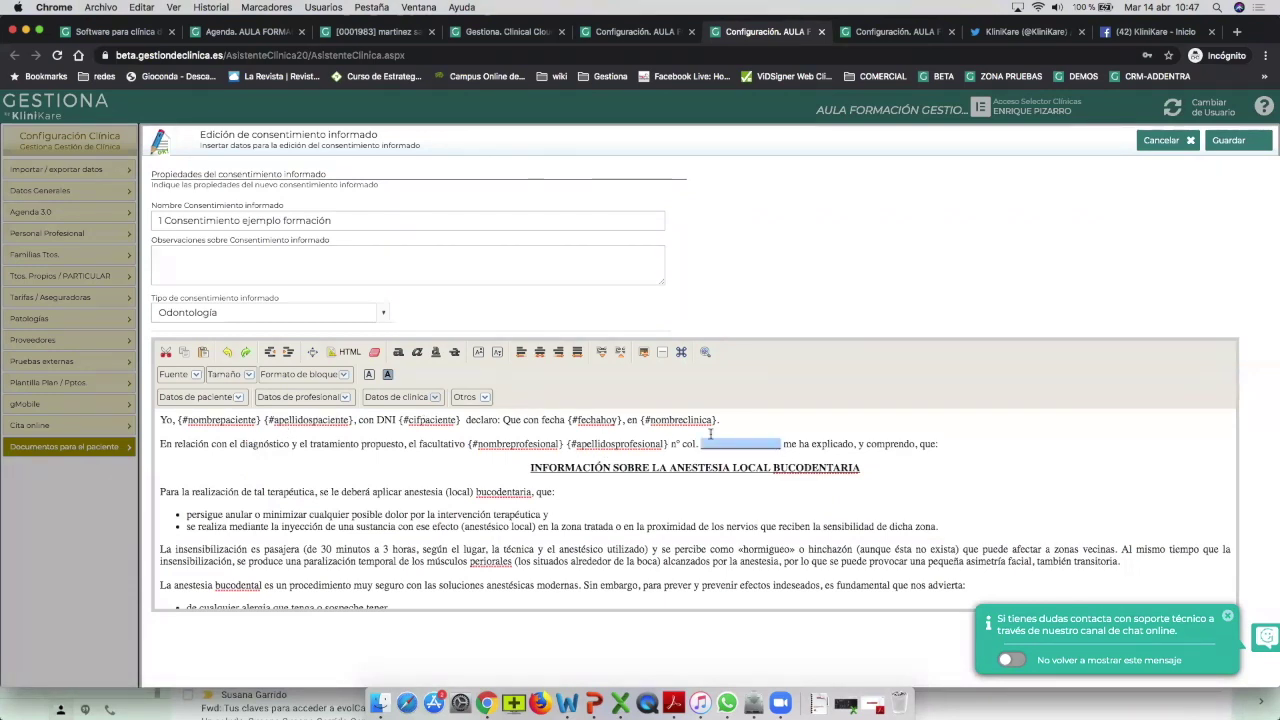
pyautogui.click(287, 397)
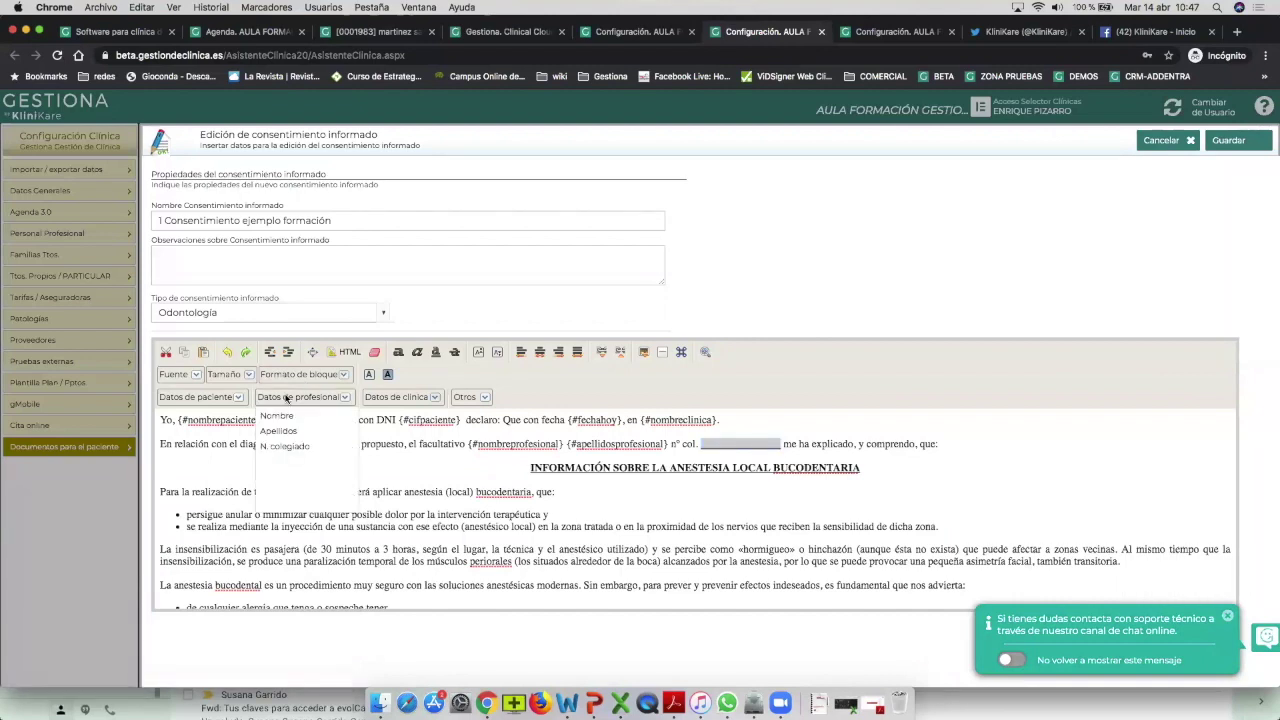
pyautogui.click(302, 449)
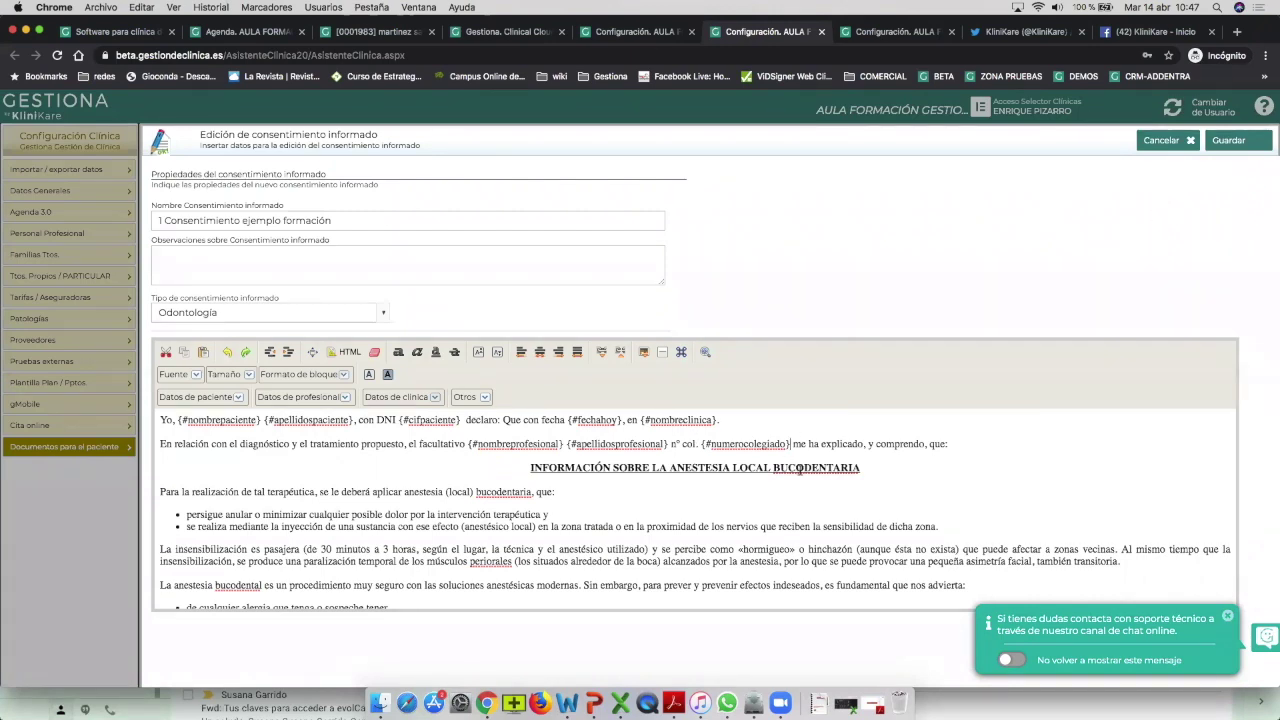
# Review the data fields in the two opening paragraphs and save the "1 Consentimiento ejemplo formación" consent.
pyautogui.moveTo(946, 444); pyautogui.dragTo(440, 420)
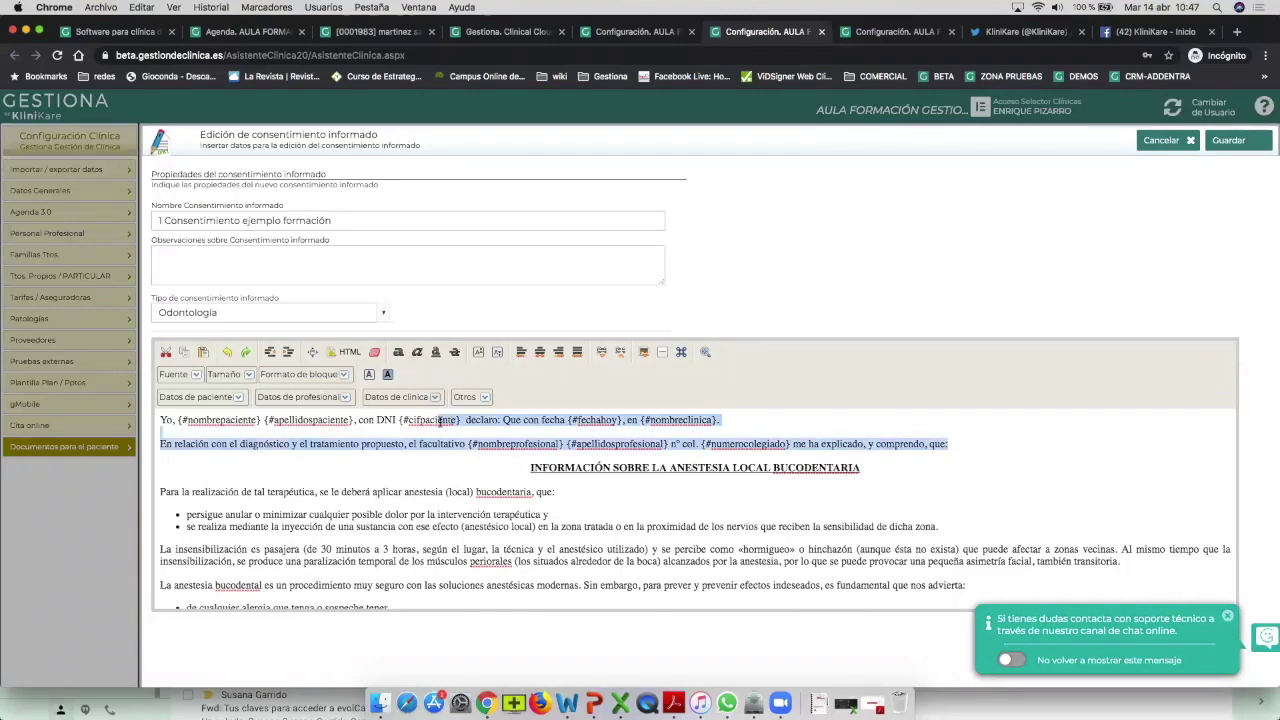
pyautogui.moveTo(156, 419); pyautogui.dragTo(582, 460)
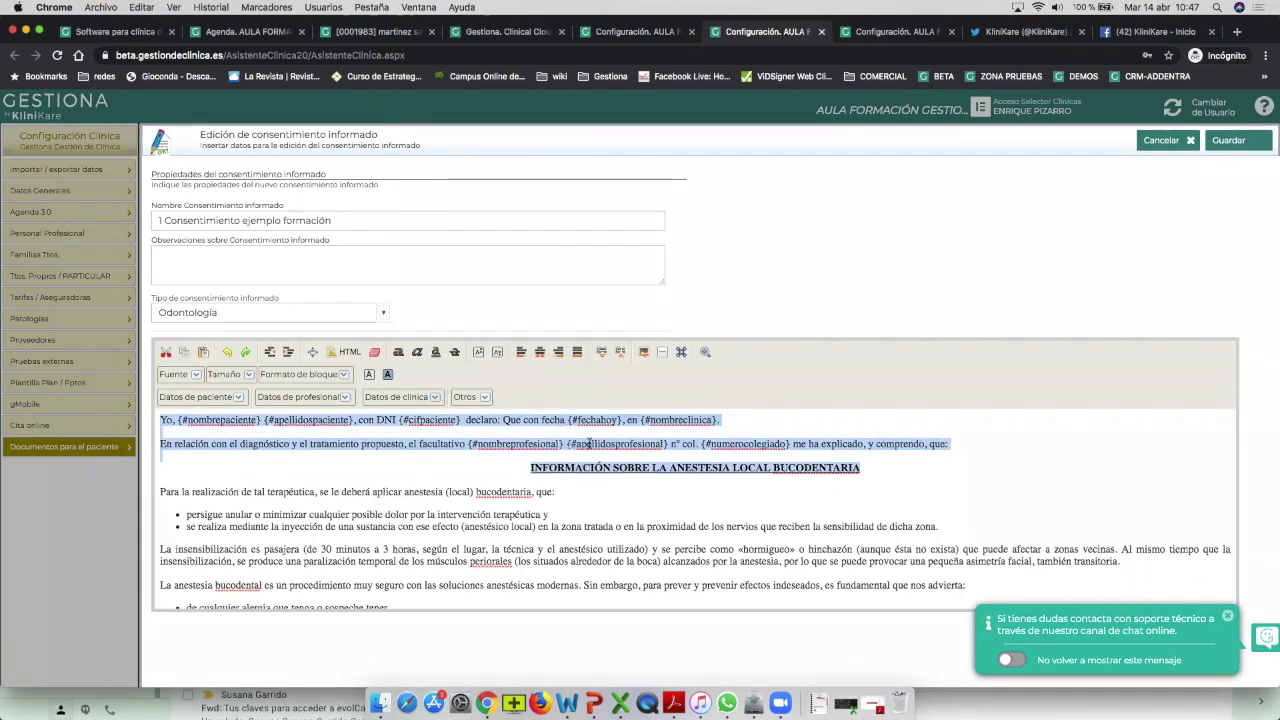
pyautogui.click(391, 412)
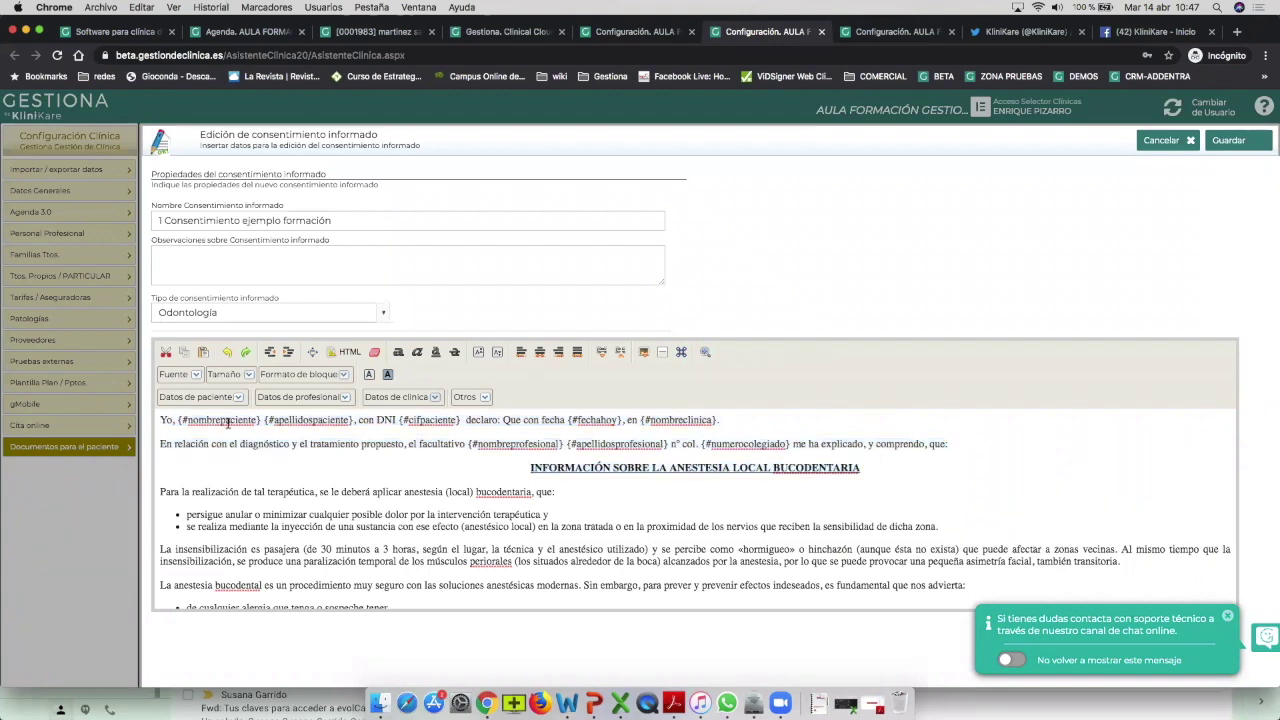
pyautogui.tripleClick(222, 420)
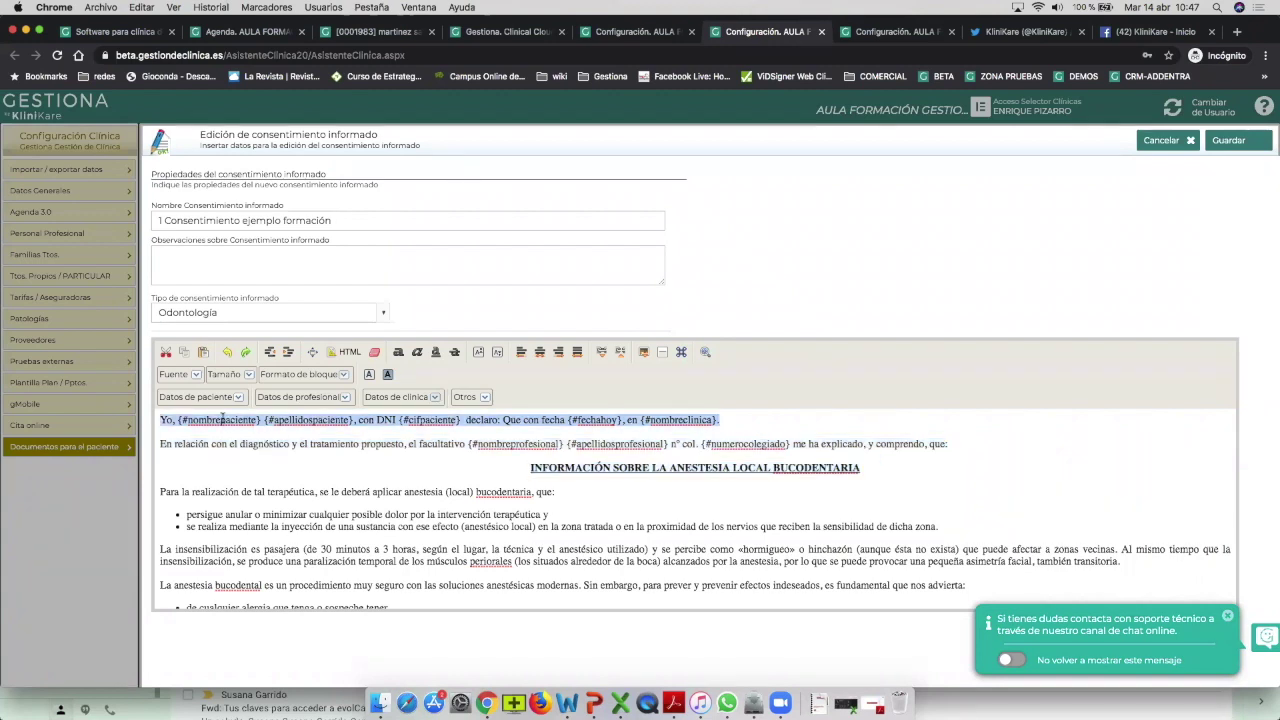
pyautogui.click(315, 464)
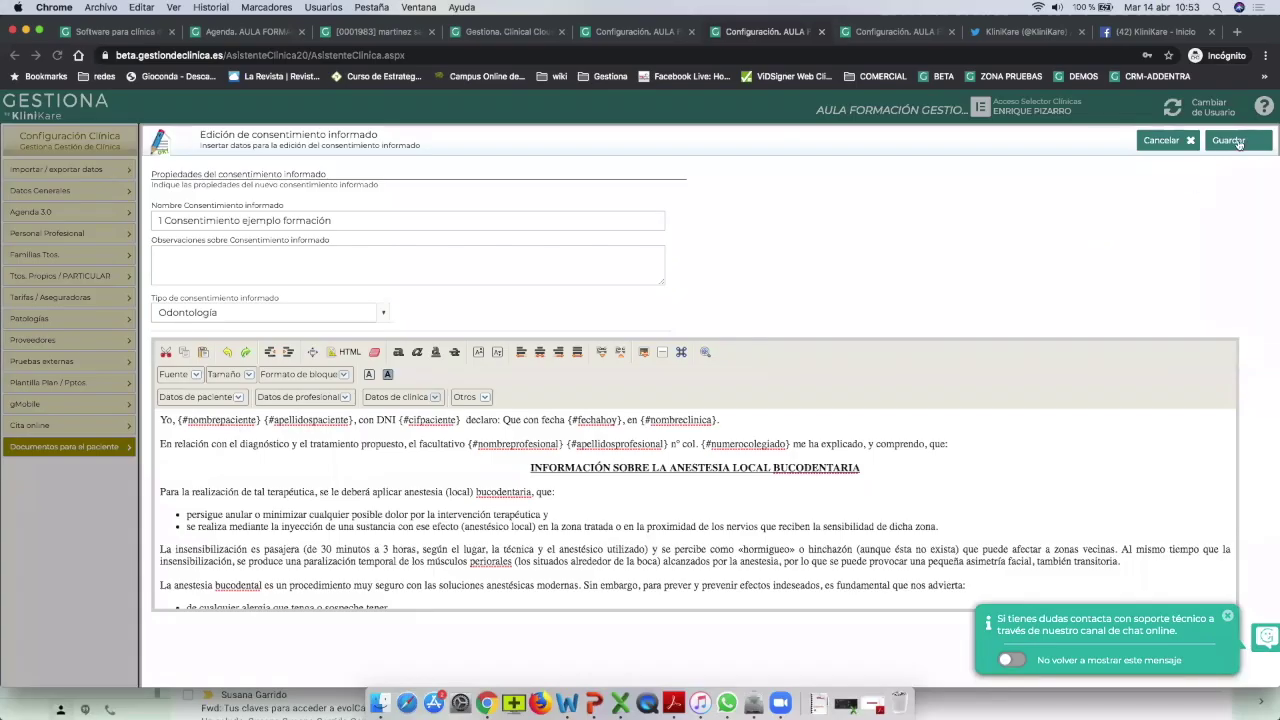
pyautogui.click(1238, 141)
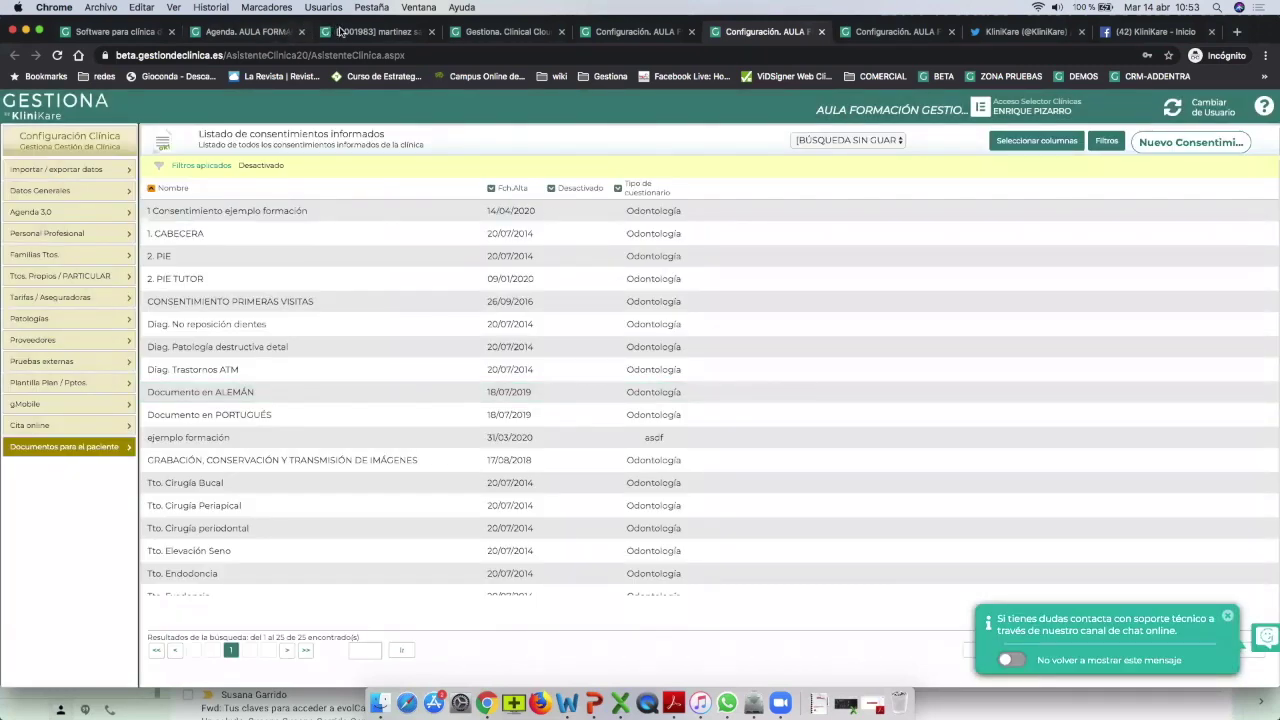
# In the patient's record, generate a new informed consent document from the "1 Consentimiento ejemplo formación" template.
pyautogui.click(348, 31)
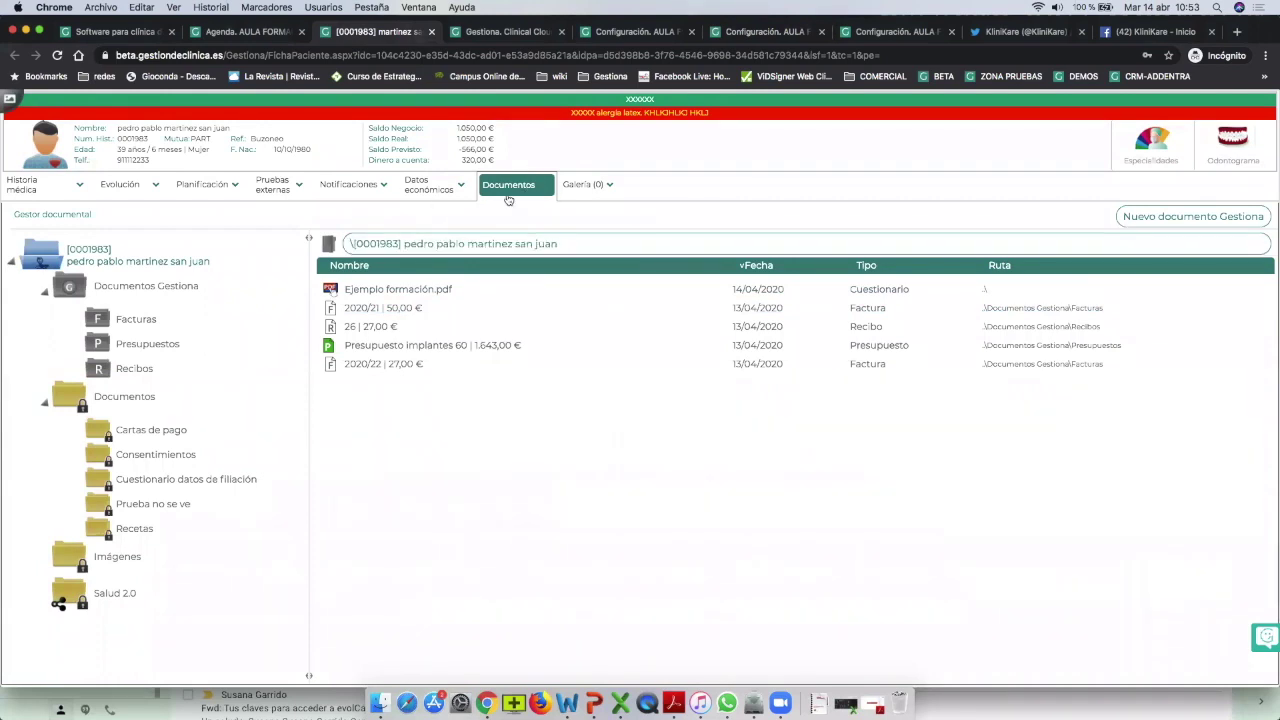
pyautogui.click(1198, 218)
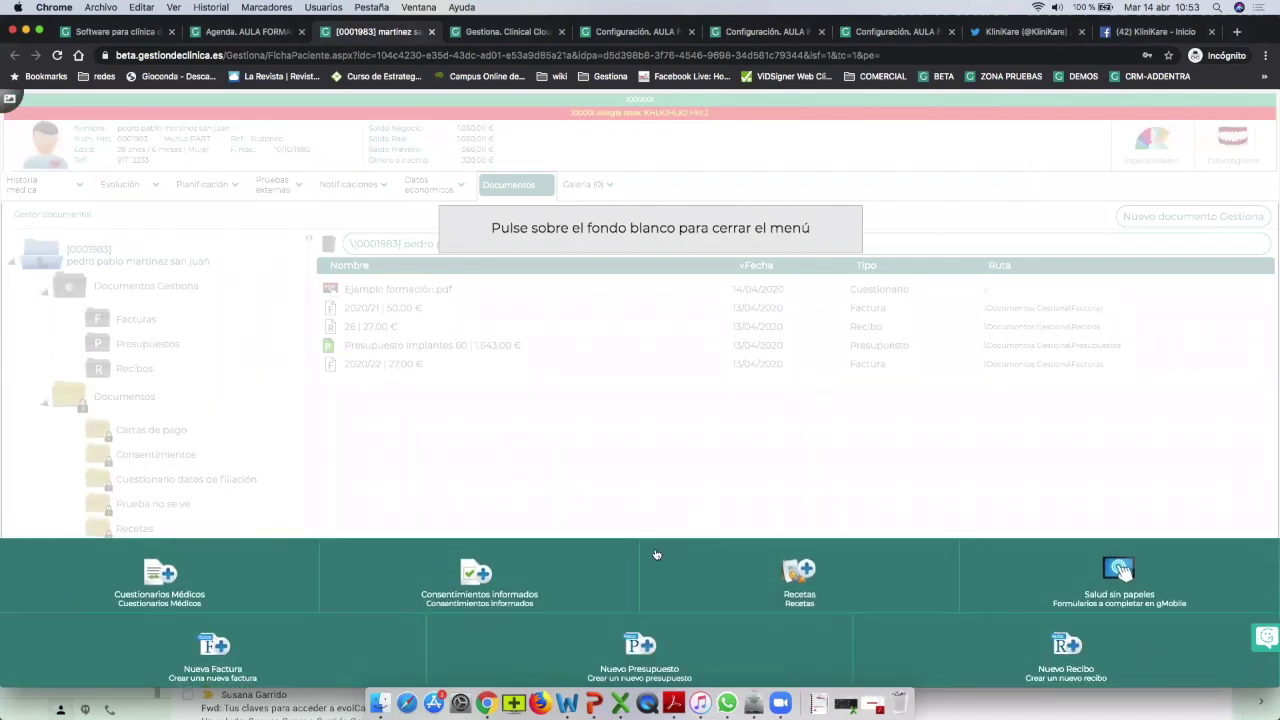
pyautogui.click(527, 575)
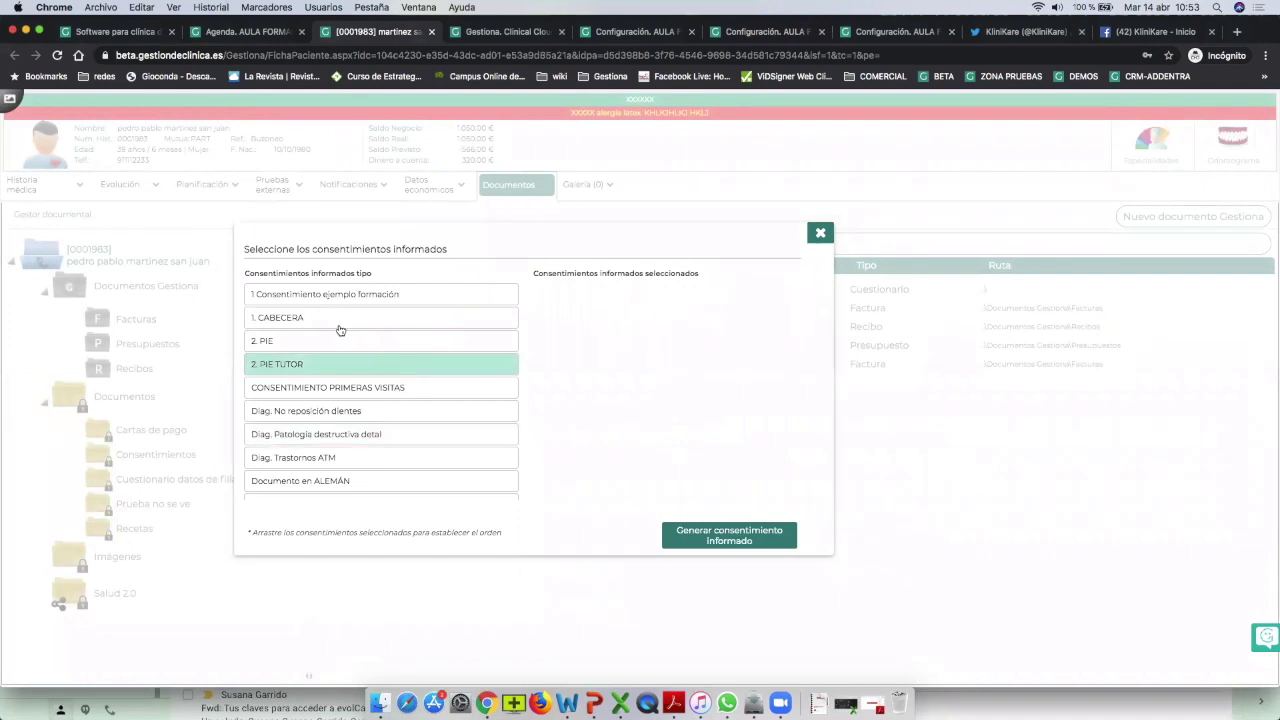
pyautogui.click(339, 299)
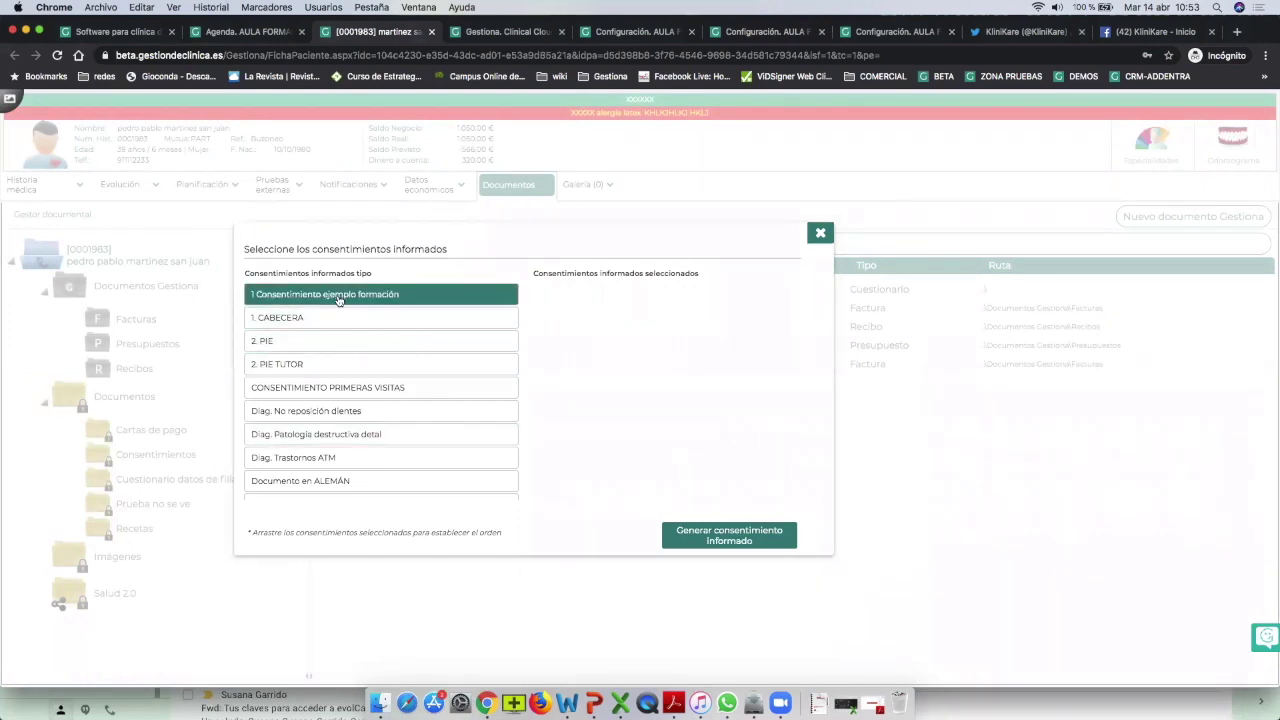
pyautogui.click(729, 537)
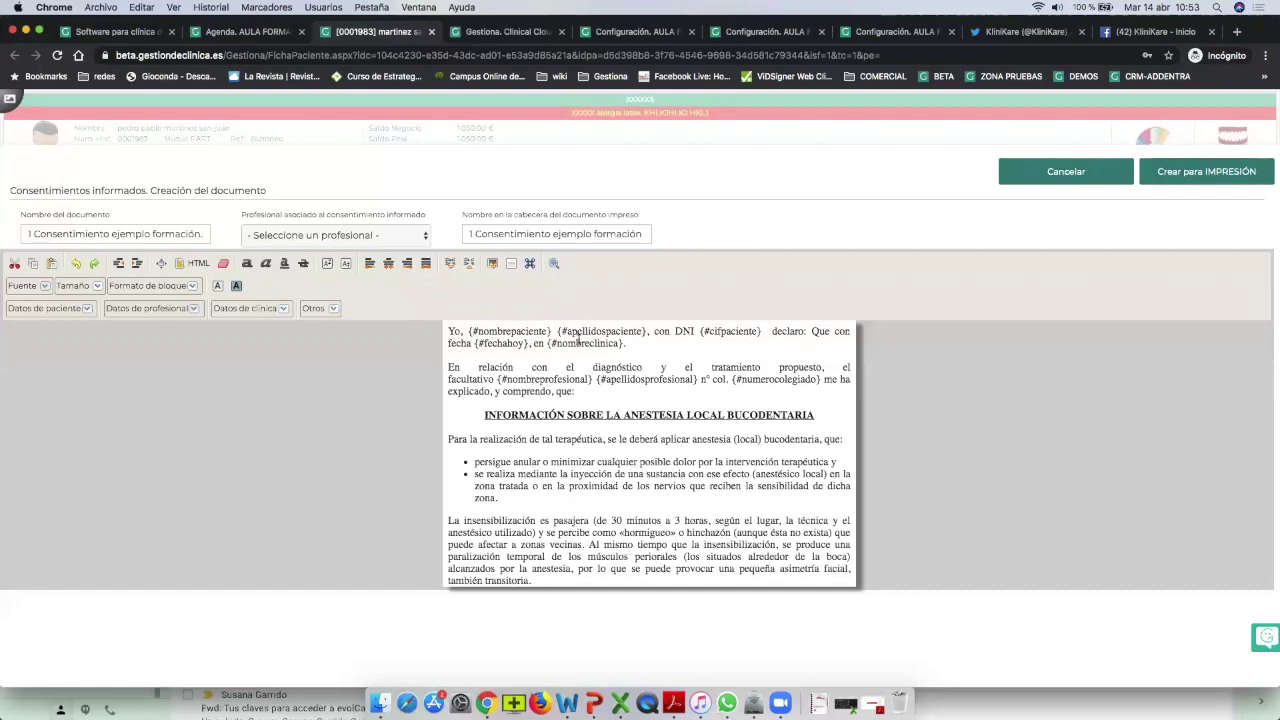
# Examine the data fields in the opening paragraph and read through the rest of the generated consent text.
pyautogui.moveTo(468, 331); pyautogui.dragTo(556, 332)
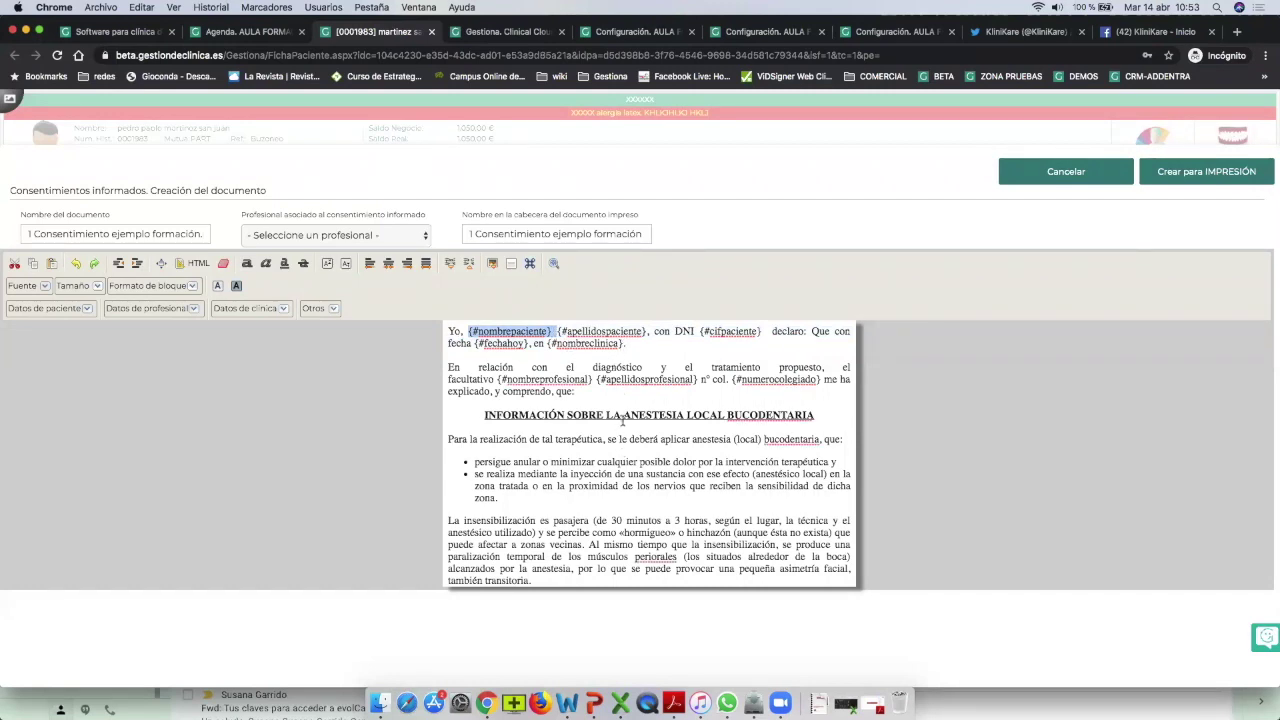
pyautogui.click(629, 439)
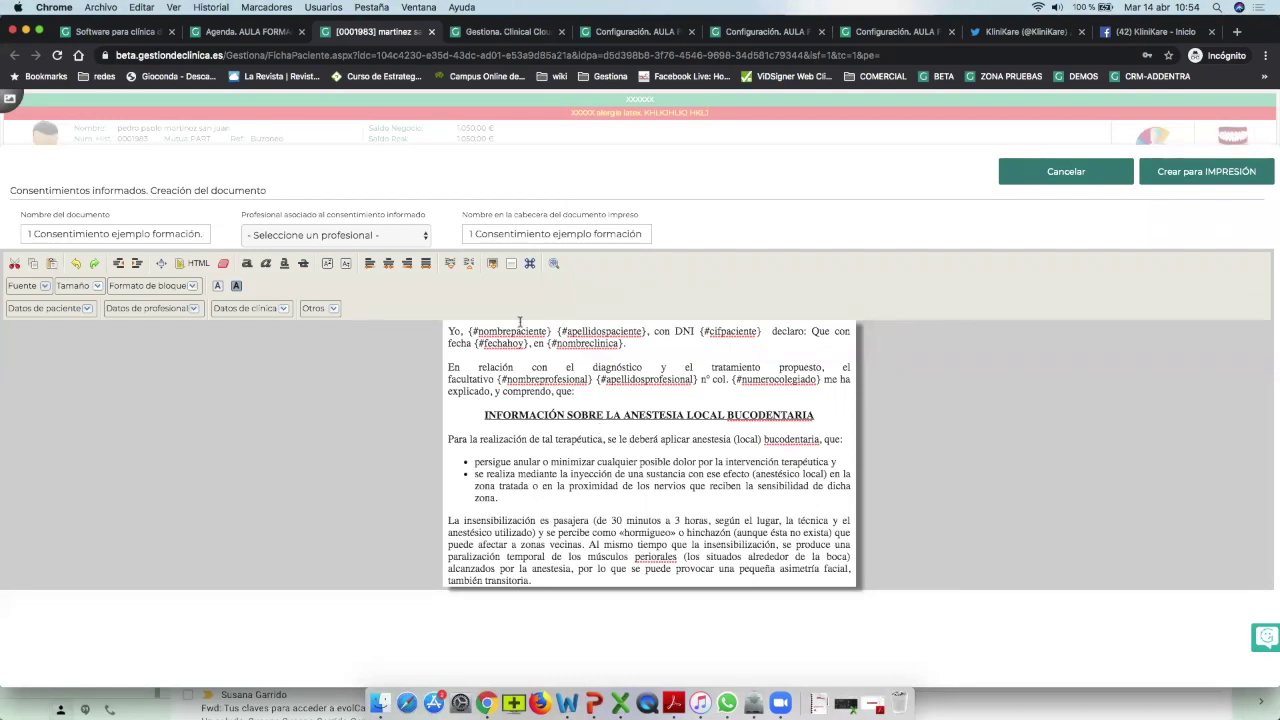
pyautogui.moveTo(463, 330); pyautogui.dragTo(642, 360)
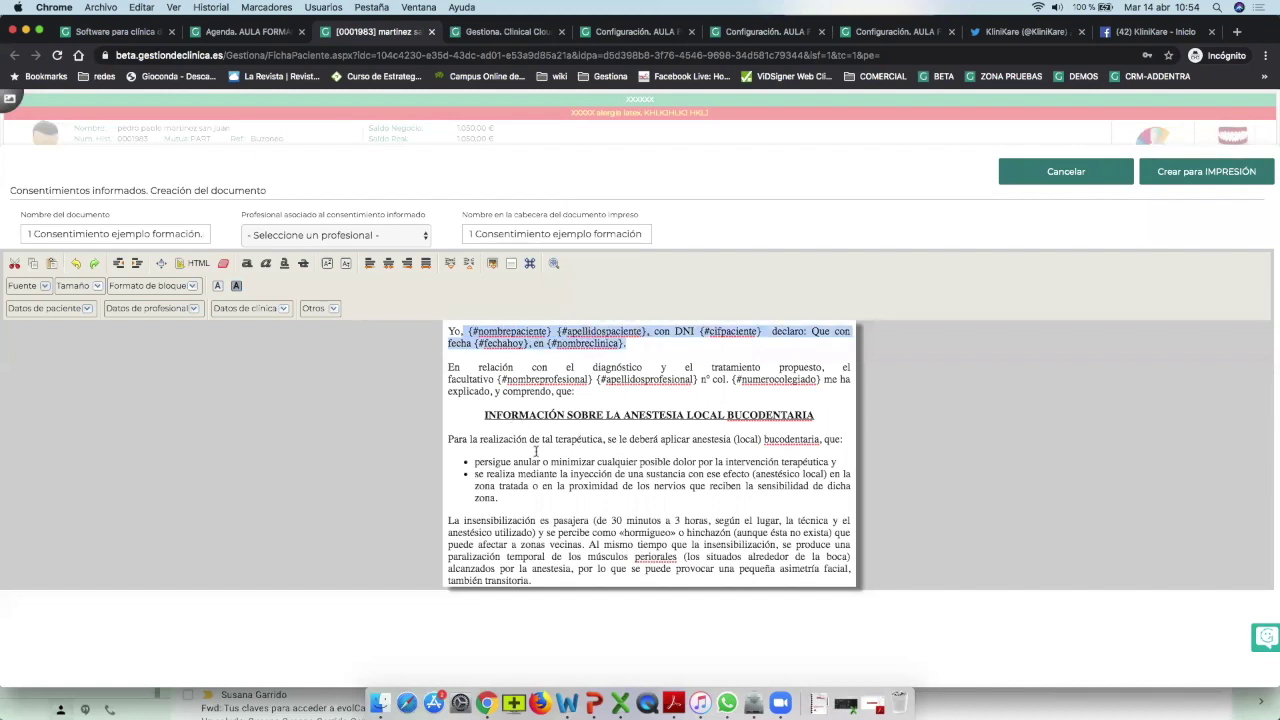
pyautogui.scroll(-5, 598, 537)
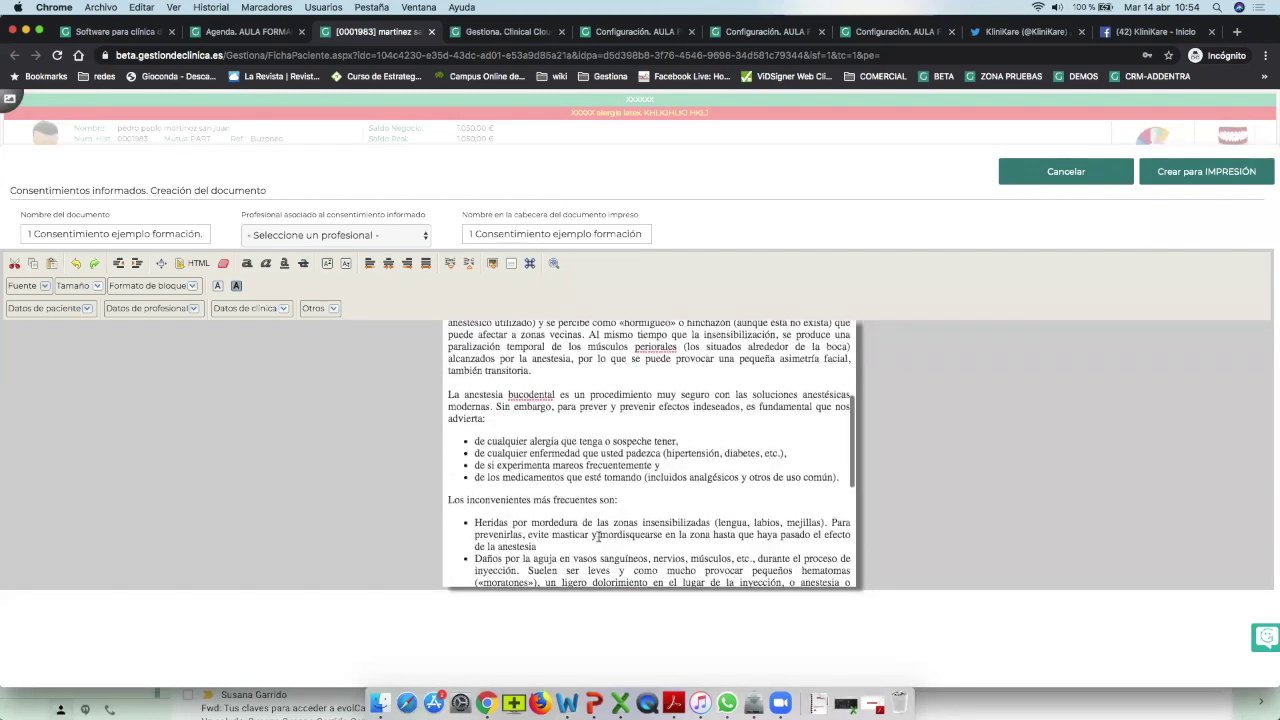
pyautogui.scroll(-3, 598, 537)
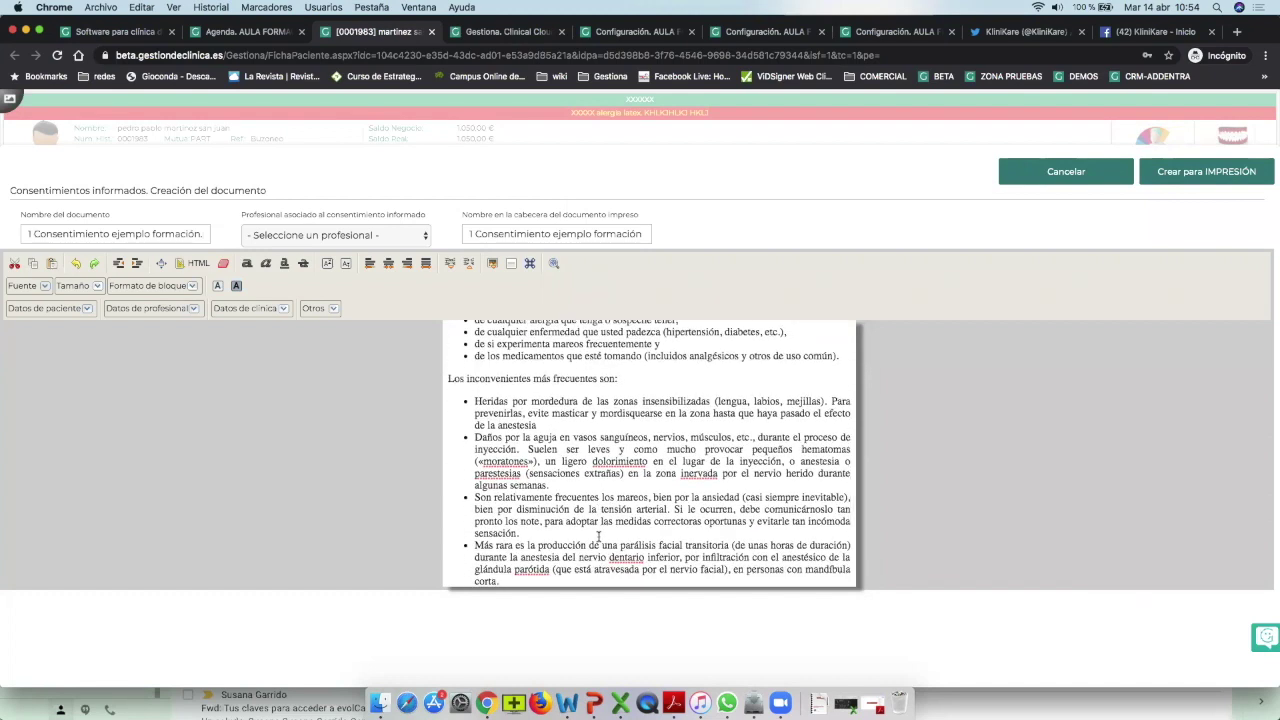
pyautogui.scroll(-2, 598, 537)
pyautogui.scroll(15, 598, 537)
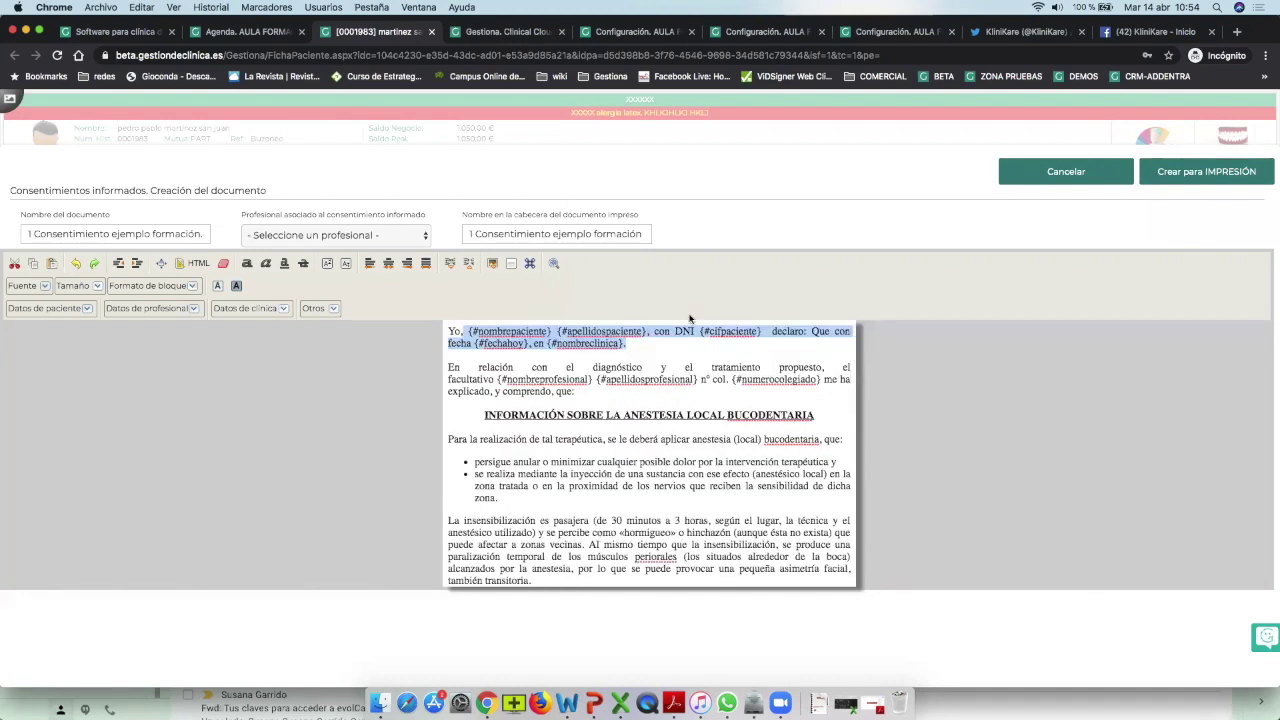
# Choose the clinician as the professional associated with the informed consent and create the document for printing.
pyautogui.click(299, 236)
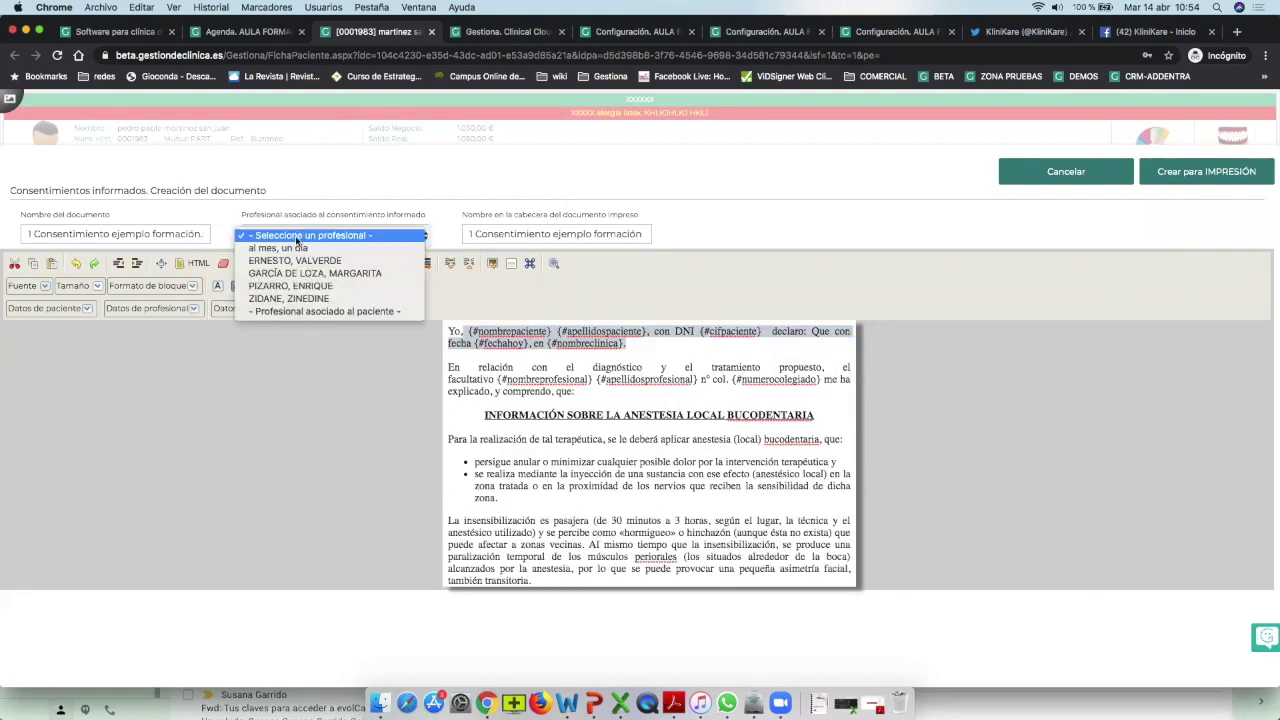
pyautogui.click(337, 288)
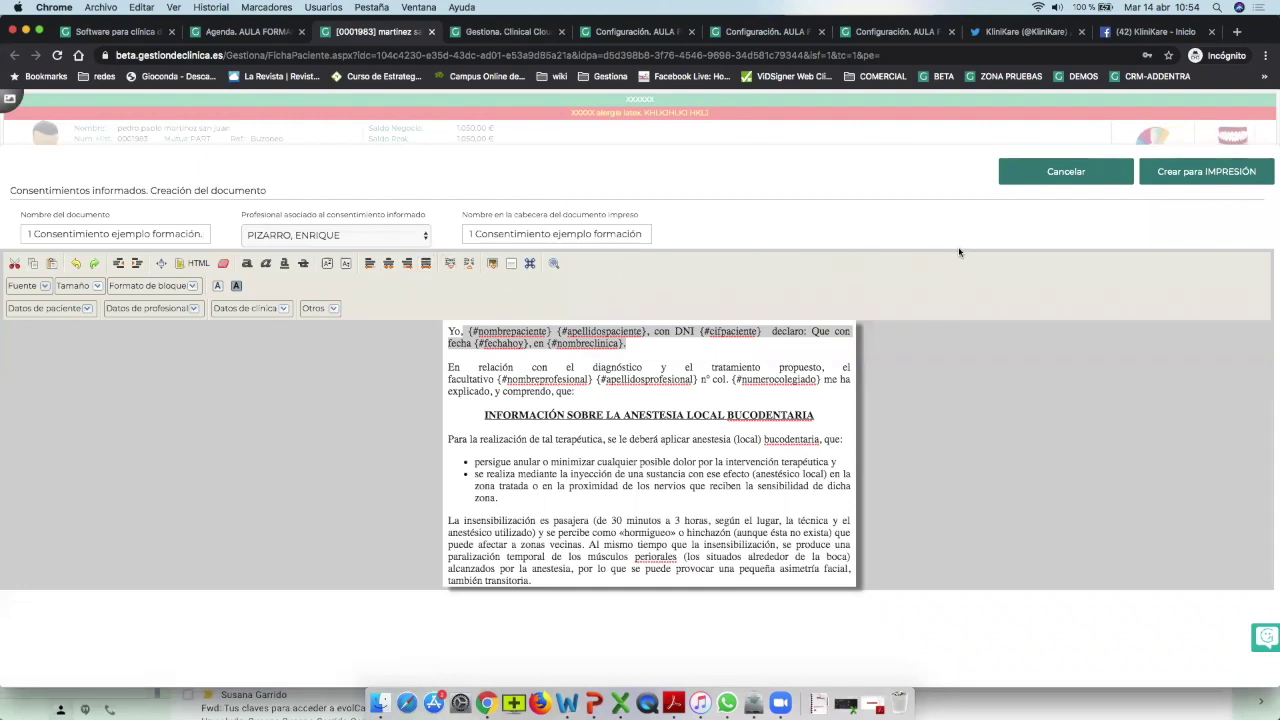
pyautogui.click(1211, 172)
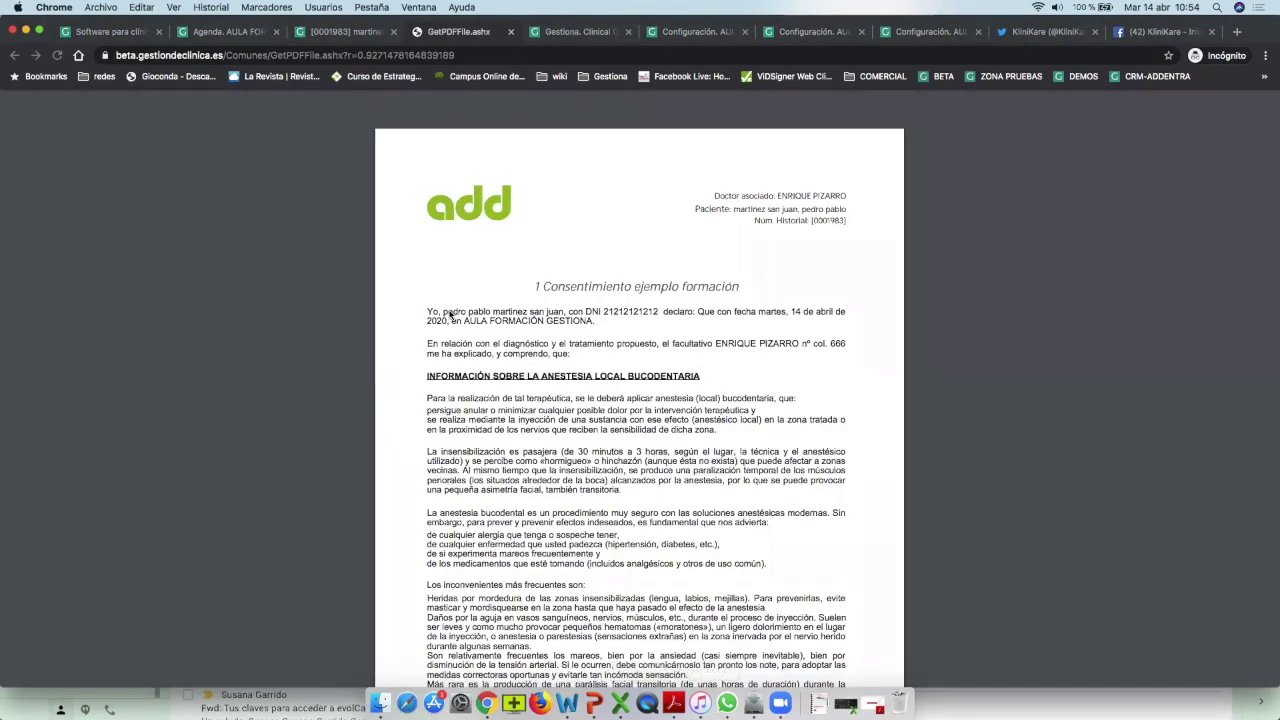
# Check the patient, DNI, date, clinic and professional data filled into the consent PDF, and close the PDF.
pyautogui.moveTo(443, 312); pyautogui.dragTo(577, 318)
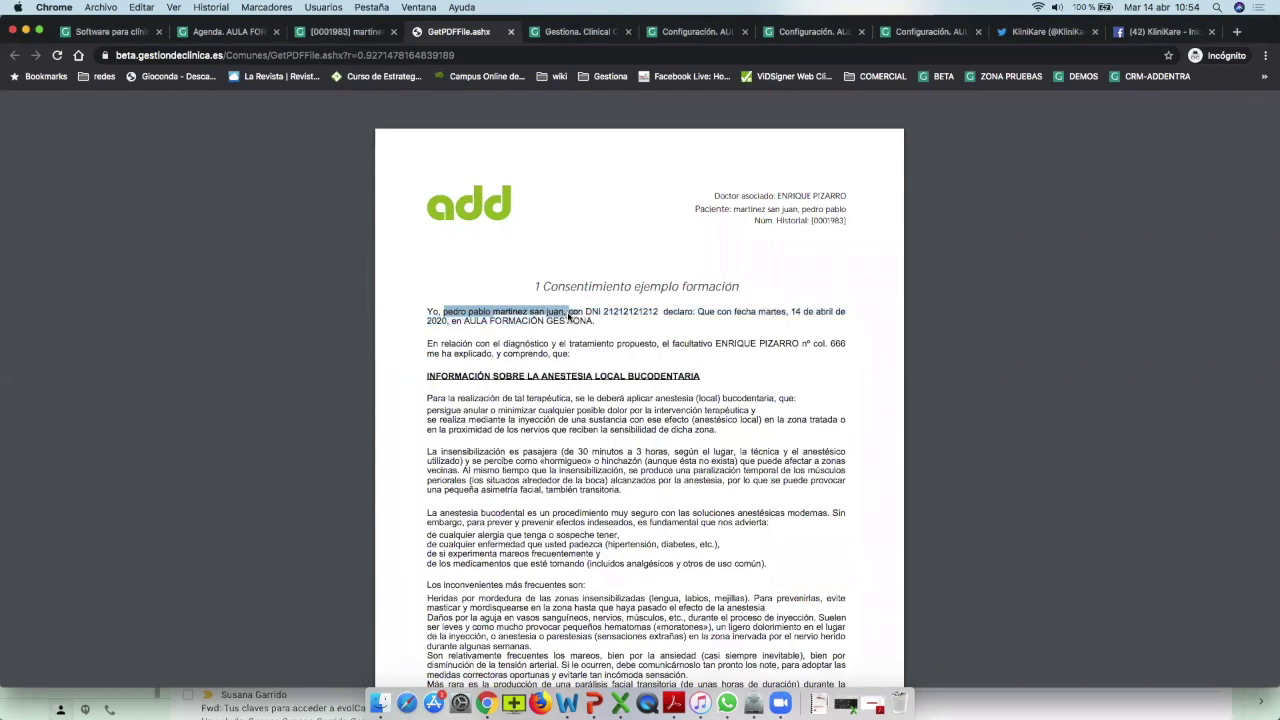
pyautogui.tripleClick(628, 313)
pyautogui.doubleClick(628, 313)
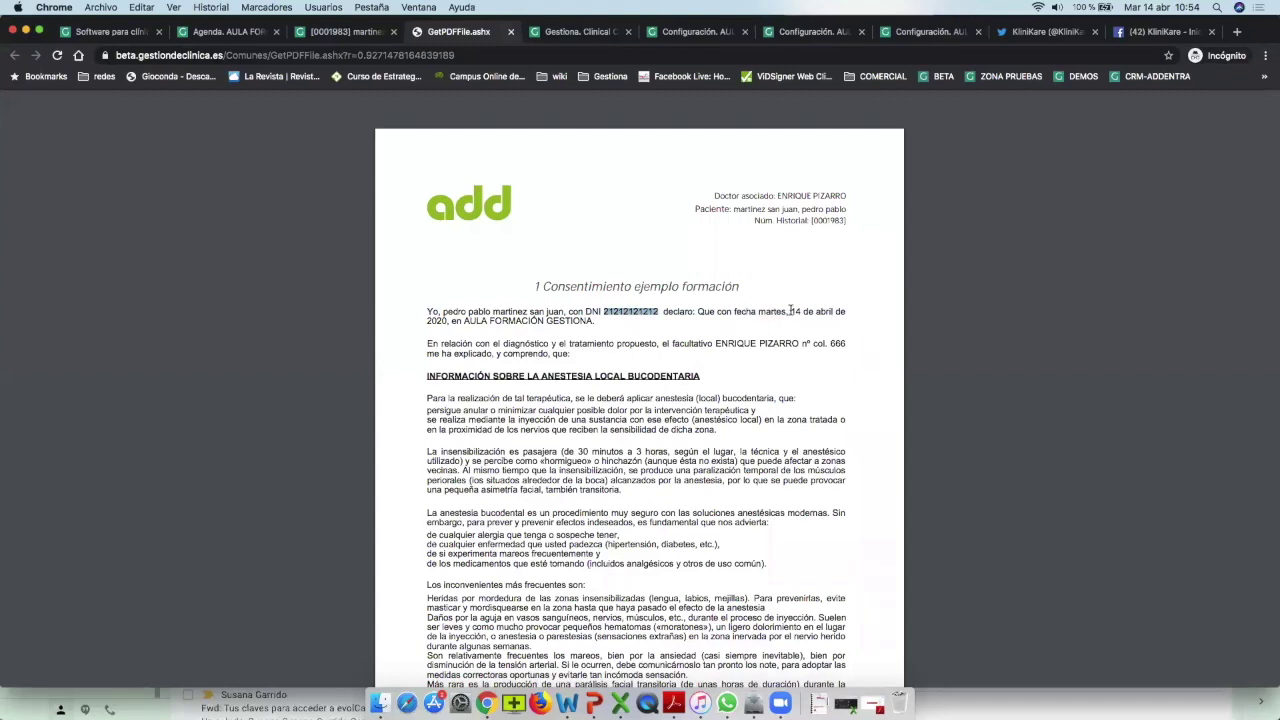
pyautogui.moveTo(790, 311); pyautogui.dragTo(597, 323)
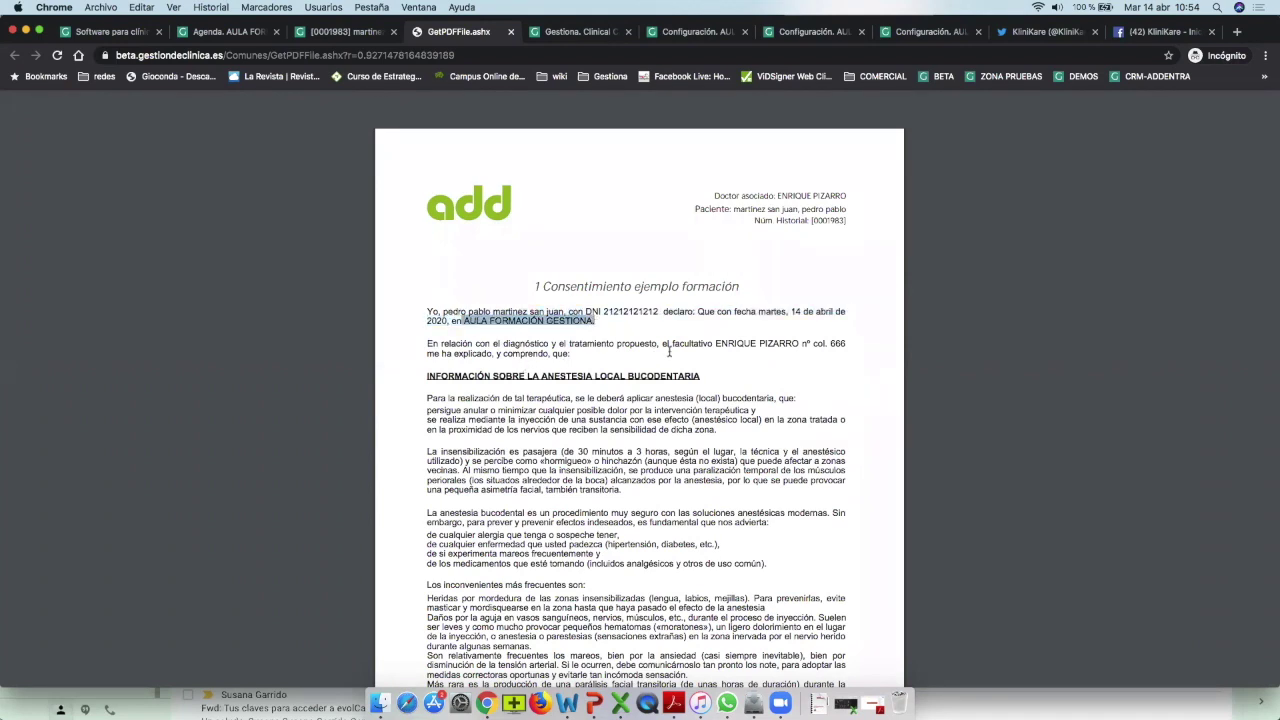
pyautogui.moveTo(716, 343); pyautogui.dragTo(846, 344)
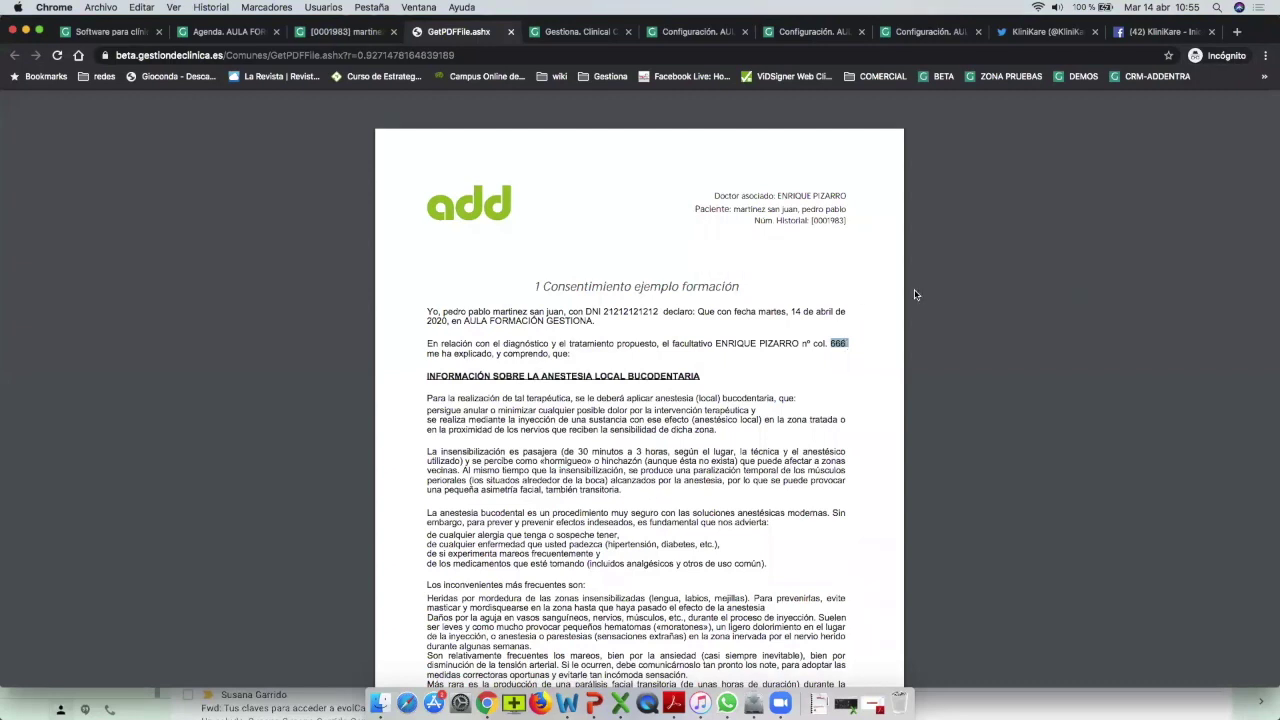
pyautogui.click(963, 375)
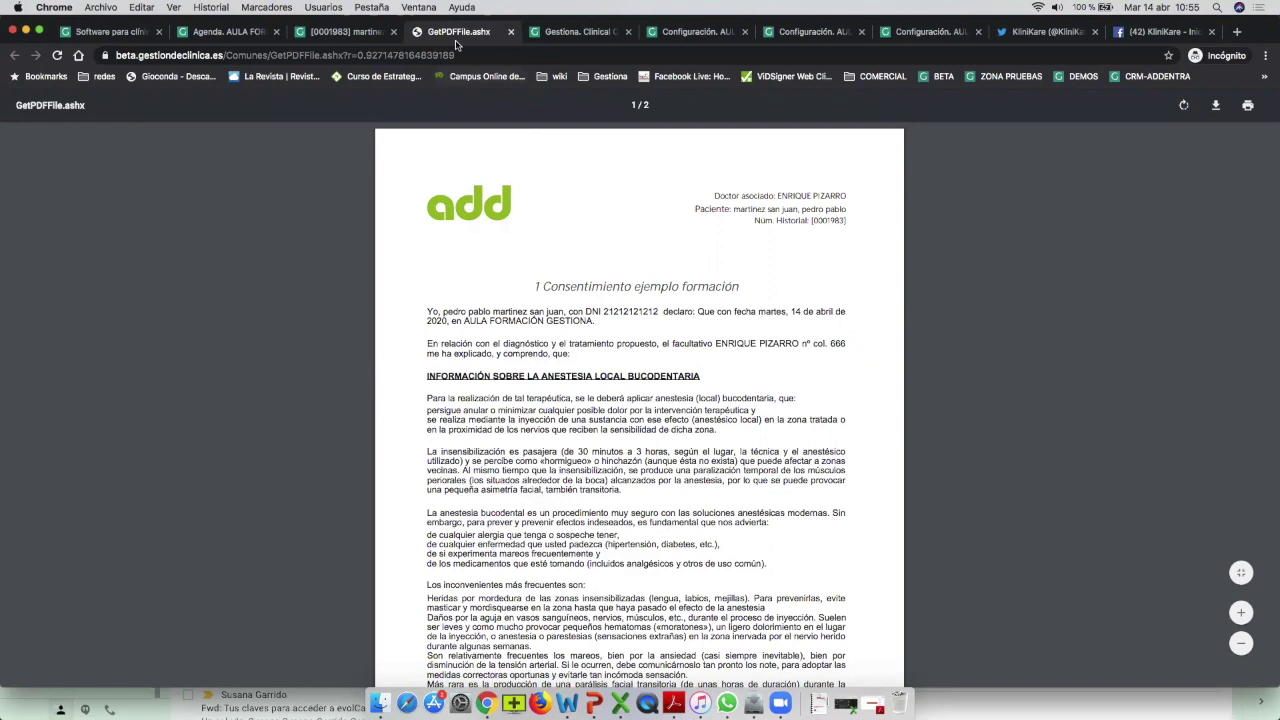
pyautogui.click(511, 31)
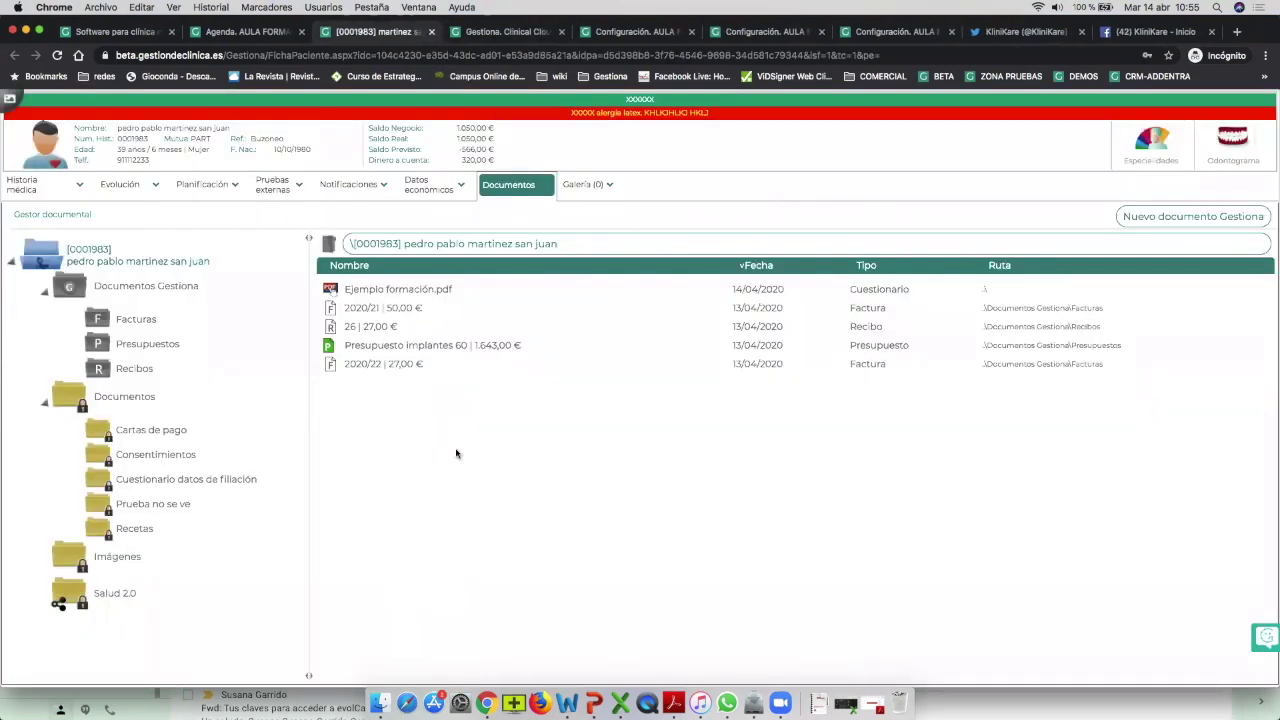
# Open the patient's Salud sin papeles form selection, expand Consentimientos and look through the available consents.
pyautogui.click(1172, 219)
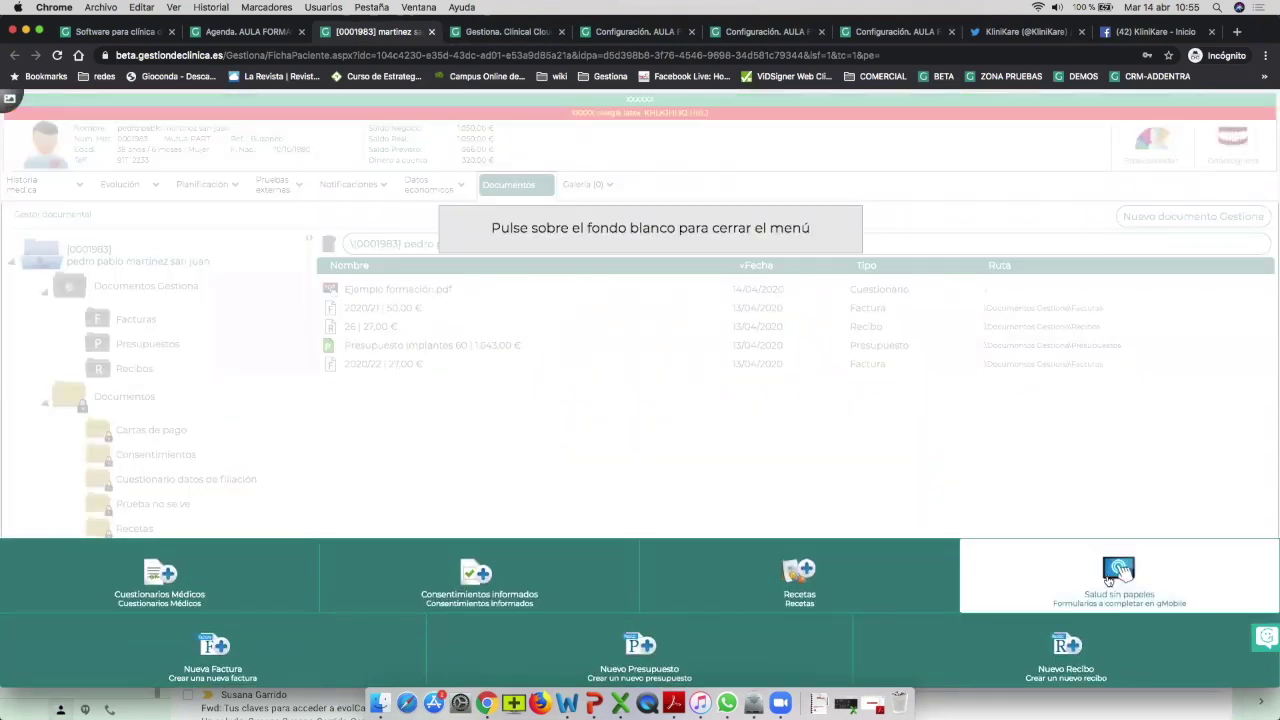
pyautogui.click(1110, 578)
pyautogui.click(129, 257)
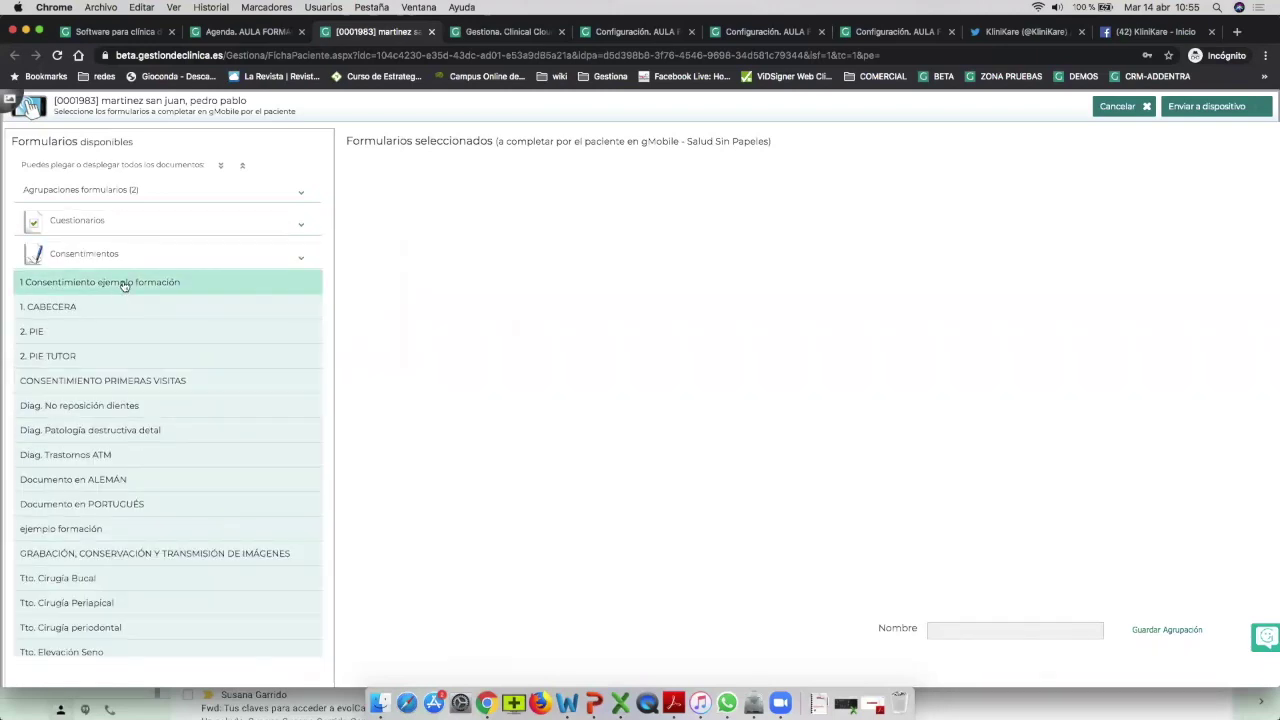
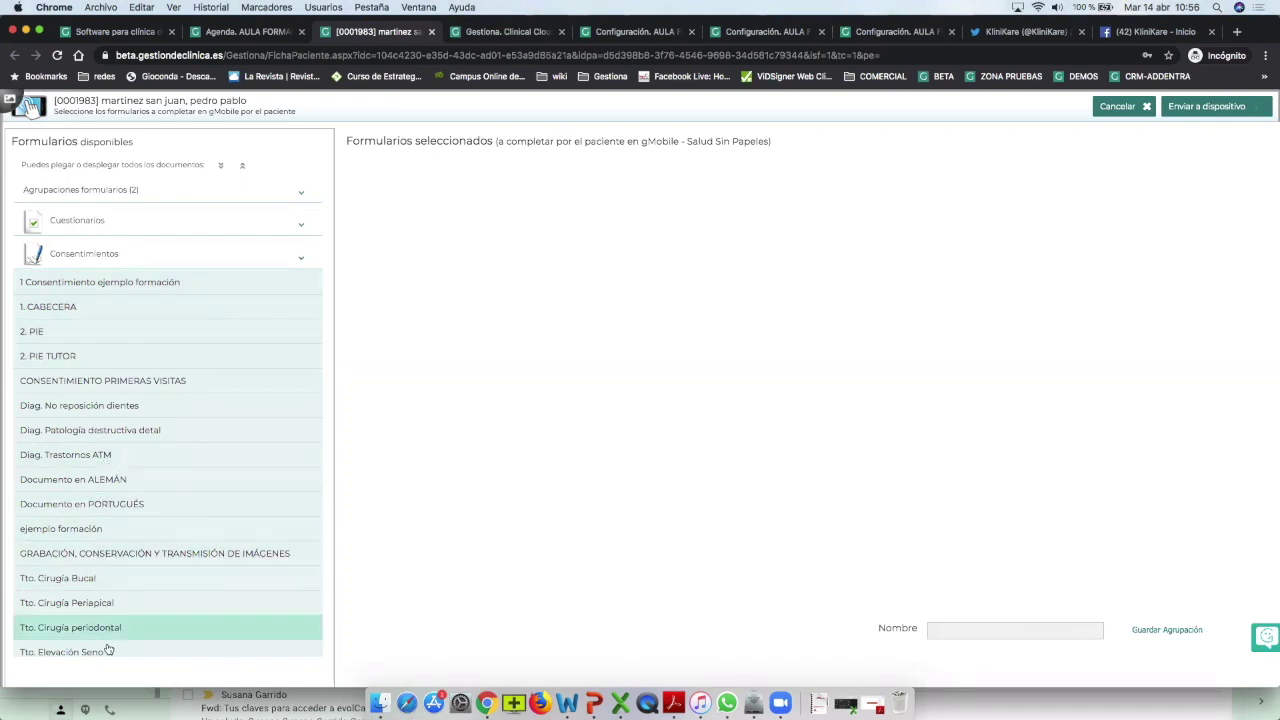
pyautogui.scroll(-3, 88, 570)
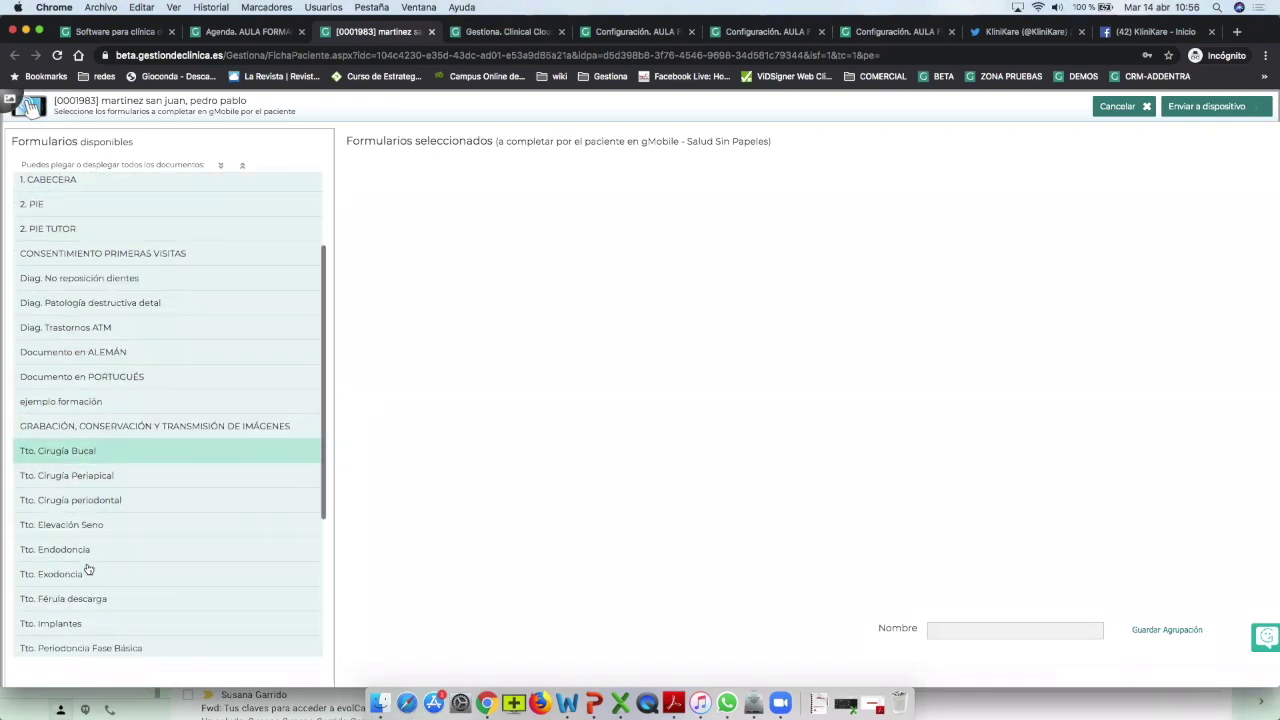
pyautogui.scroll(3, 88, 568)
pyautogui.scroll(-6, 88, 570)
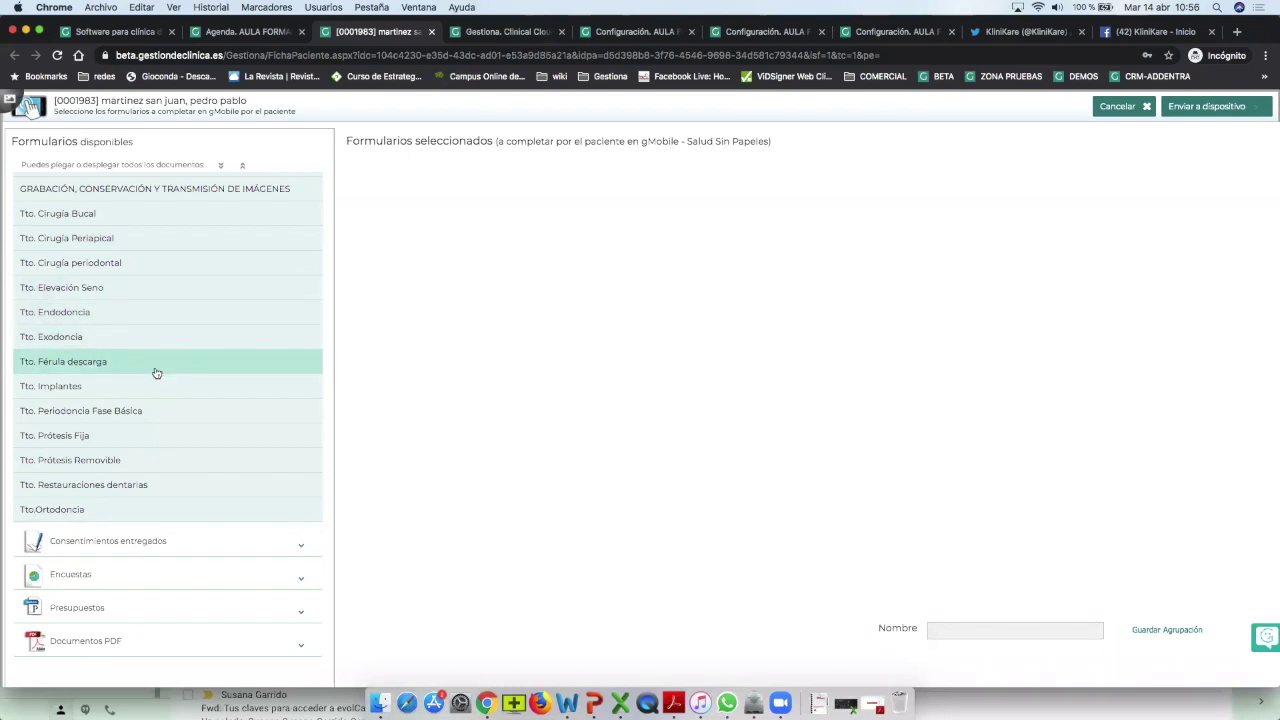
# Add 1. CABECERA, Tto. Cirugía Periapical, Tto. Cirugía periodontal, Tto. Elevación Seno and 2. PIE, and move periodontal above Periapical.
pyautogui.scroll(5, 156, 373)
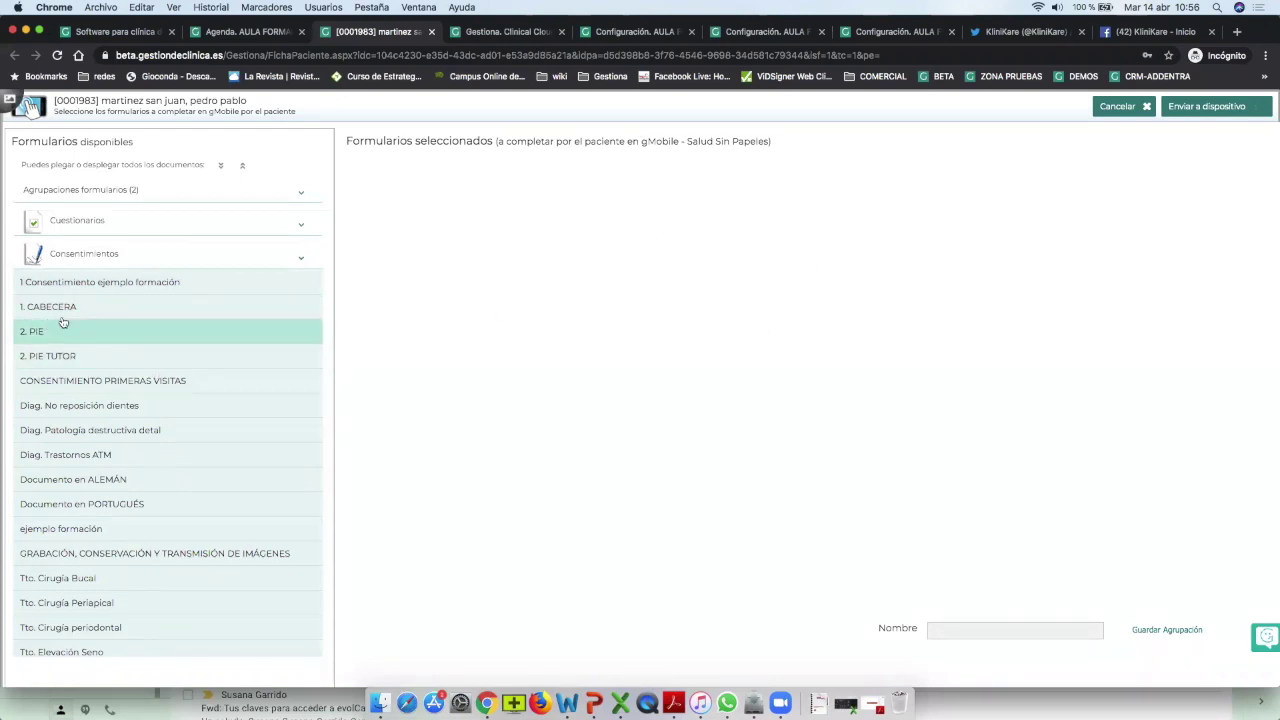
pyautogui.click(92, 307)
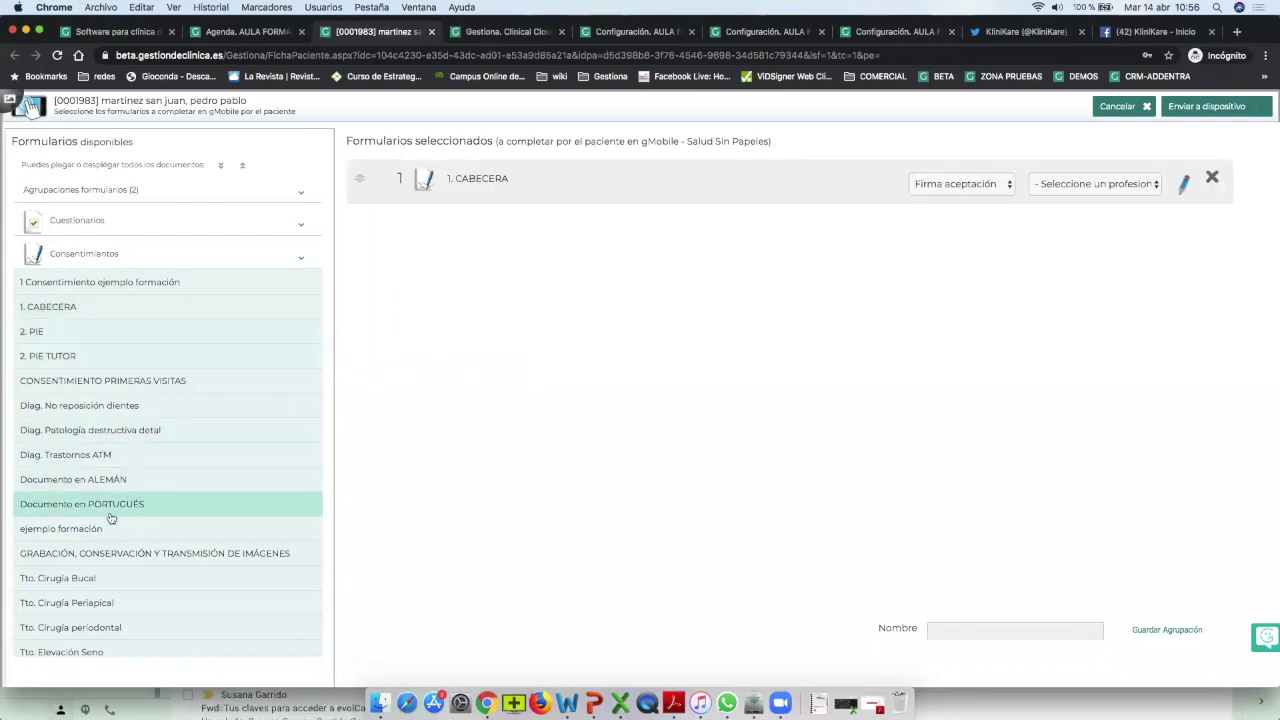
pyautogui.click(115, 606)
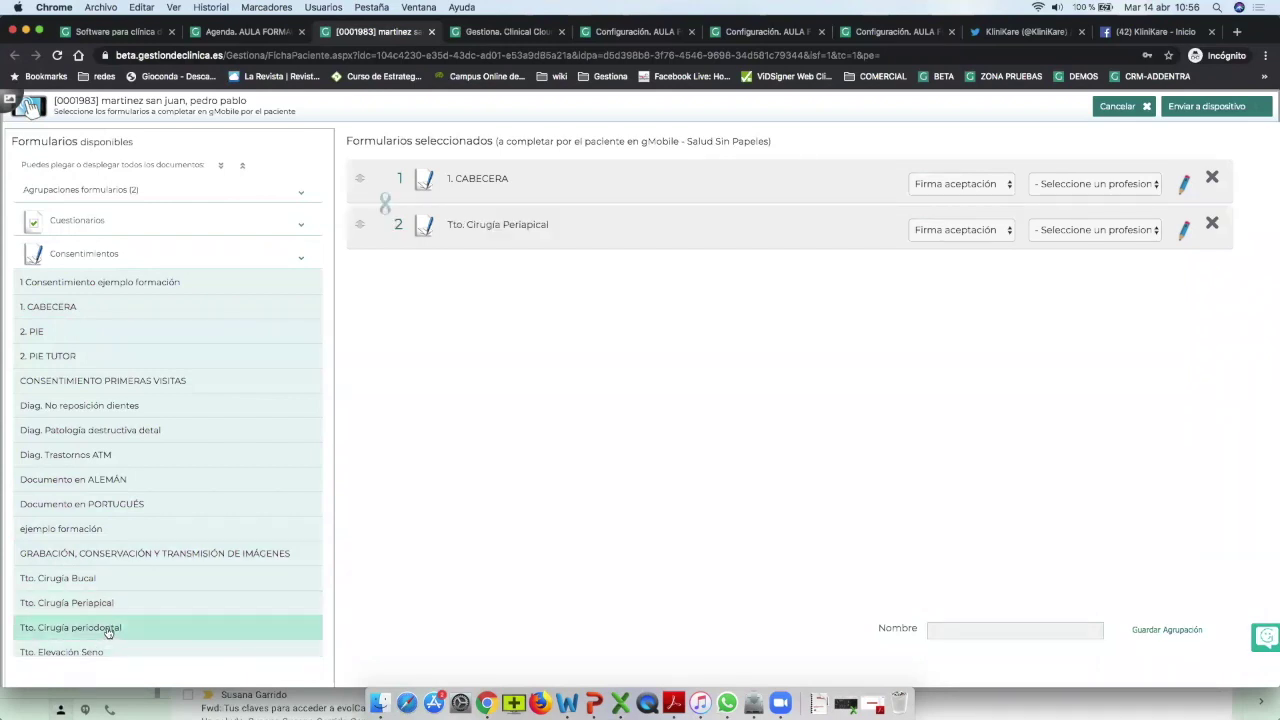
pyautogui.click(110, 628)
pyautogui.click(93, 652)
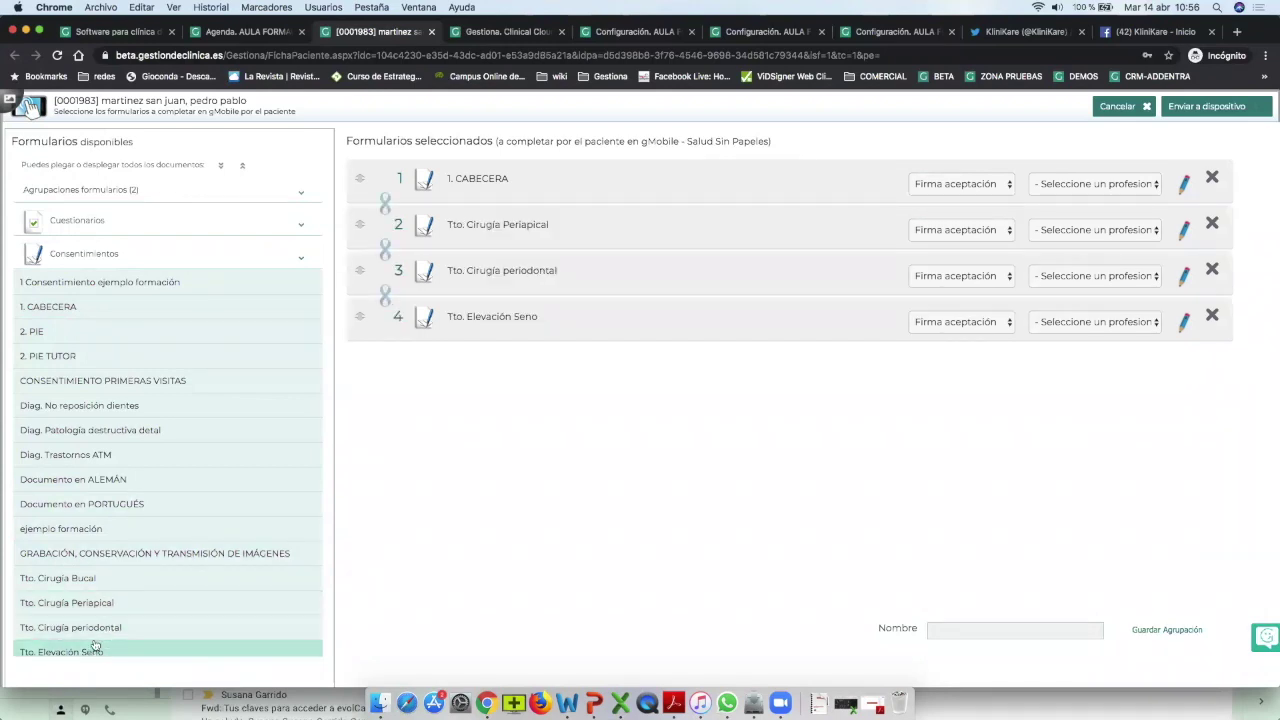
pyautogui.click(105, 341)
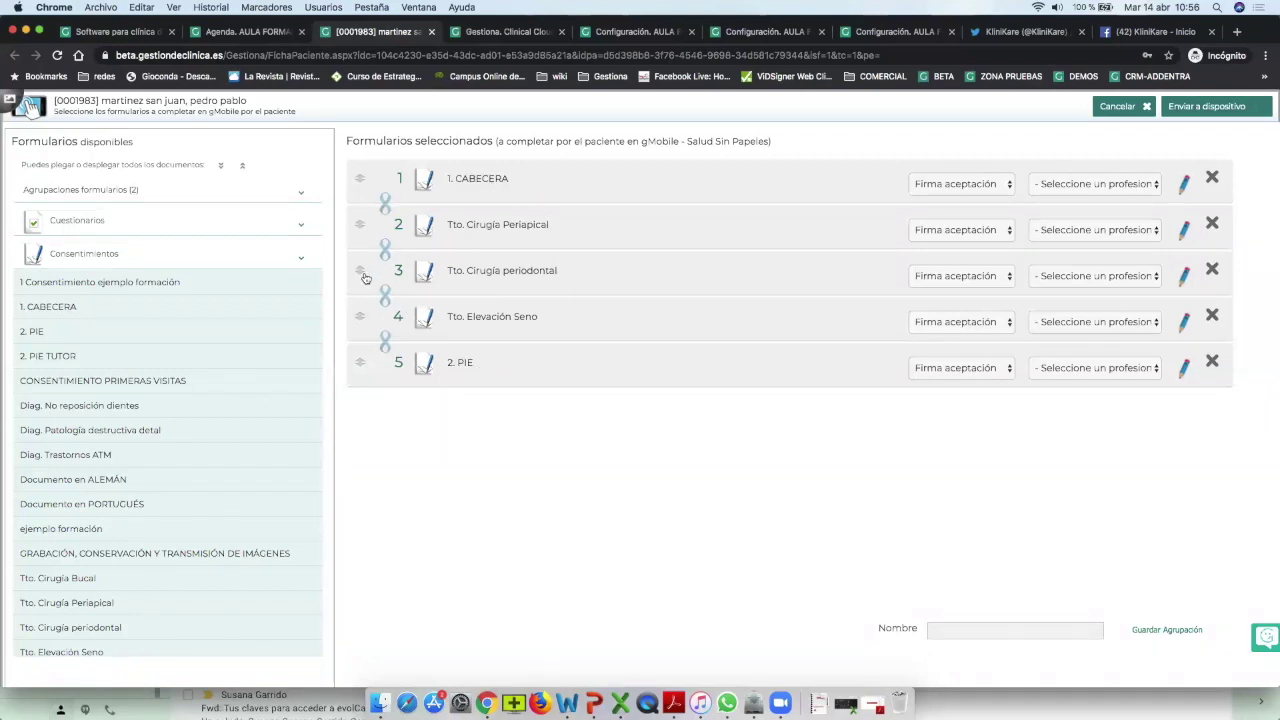
pyautogui.moveTo(361, 296); pyautogui.dragTo(360, 236)
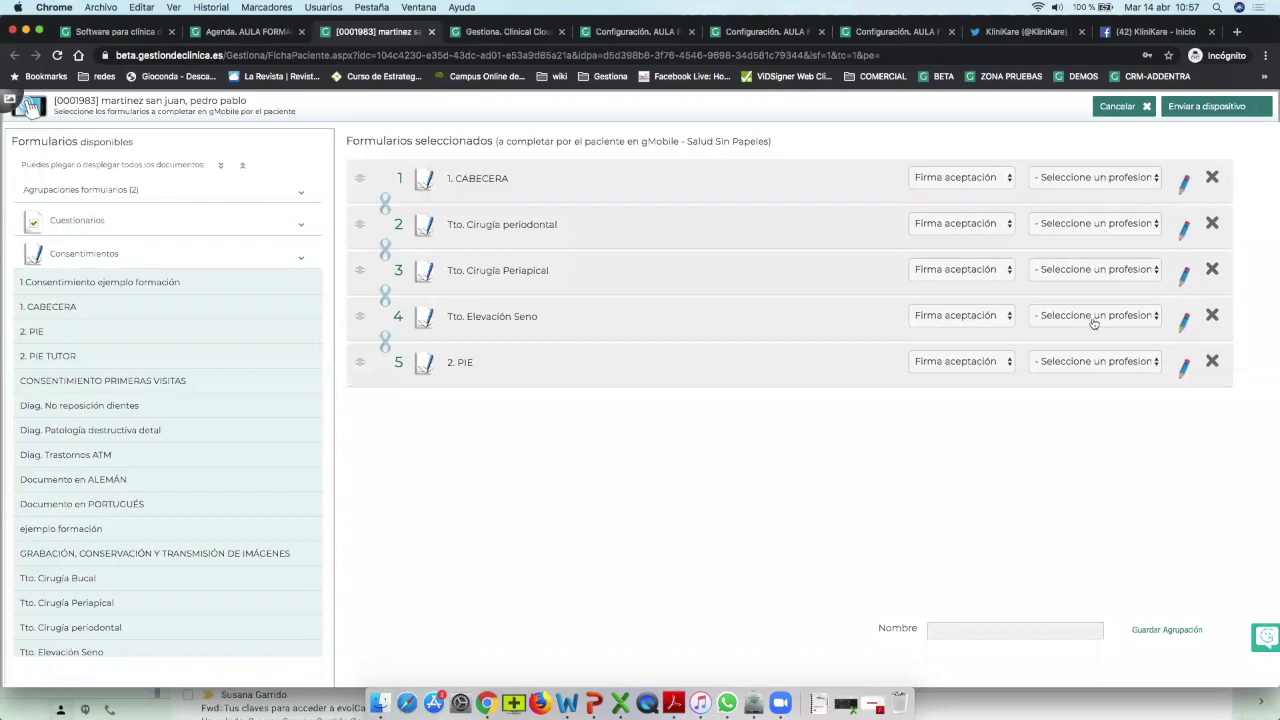
# Check the professionals available for 1. CABECERA and link all five selected consents into a single document.
pyautogui.click(1083, 177)
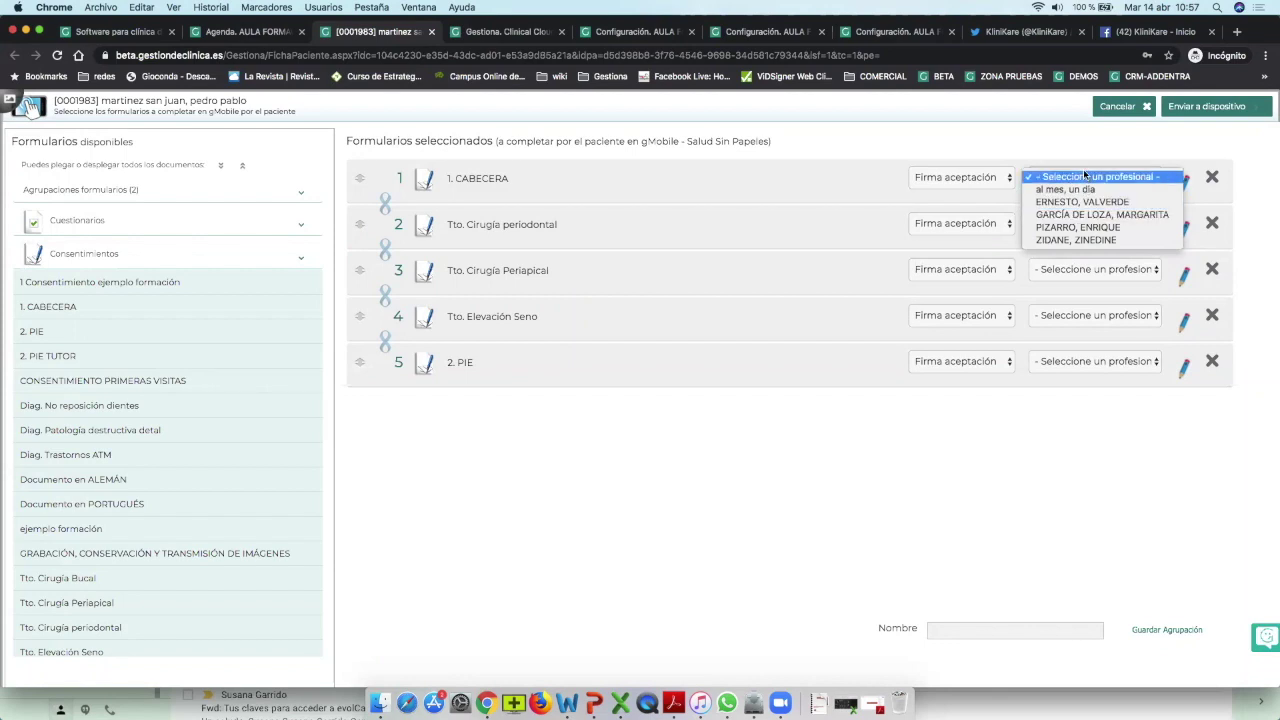
pyautogui.click(1085, 176)
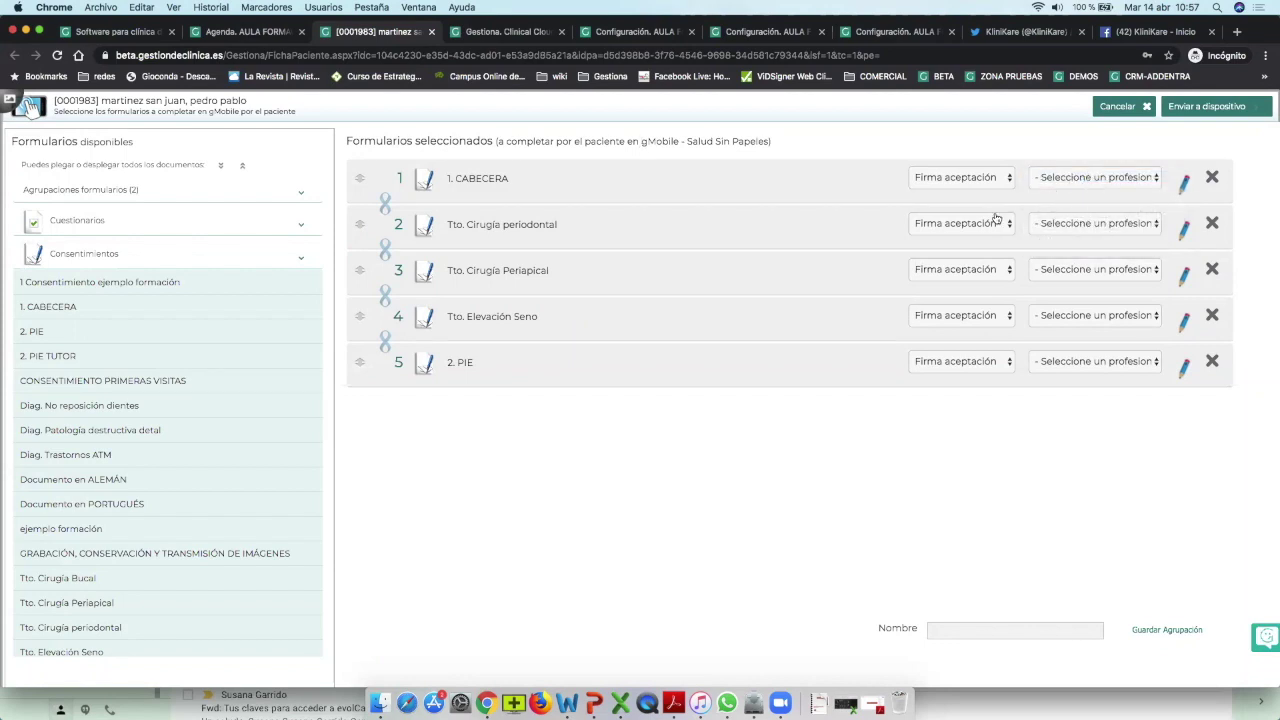
pyautogui.click(384, 204)
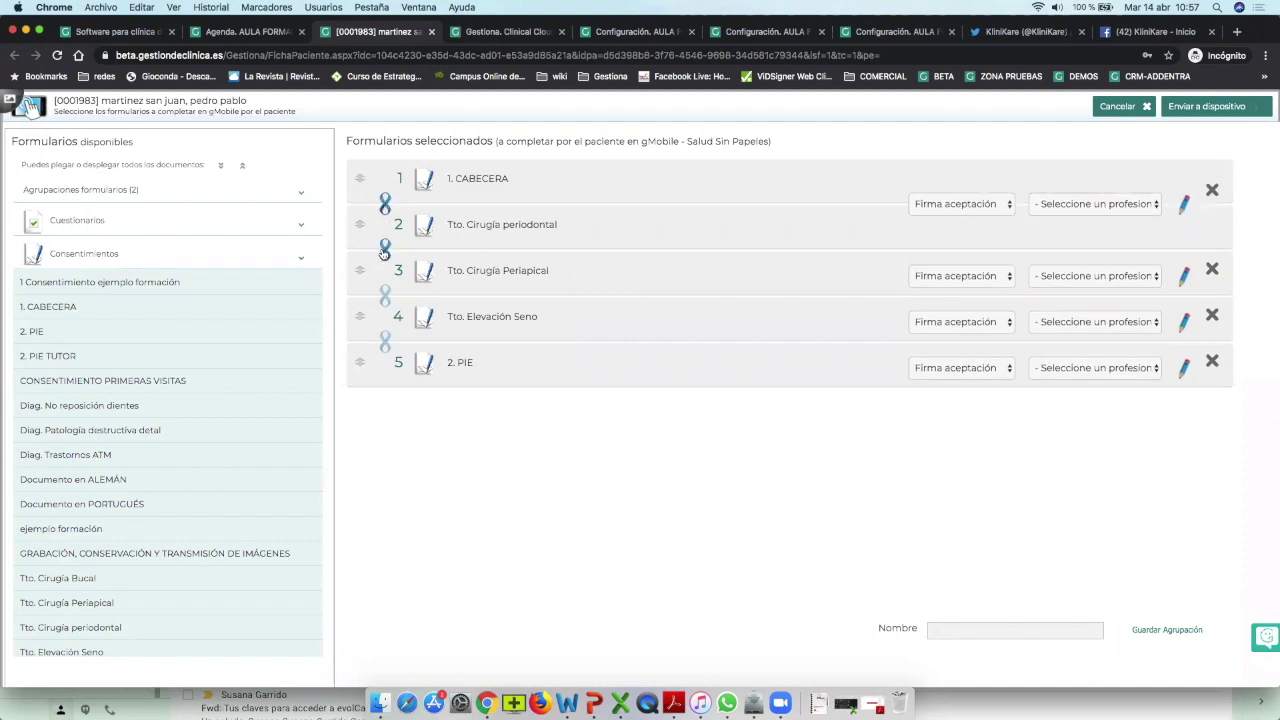
pyautogui.click(384, 250)
pyautogui.click(385, 293)
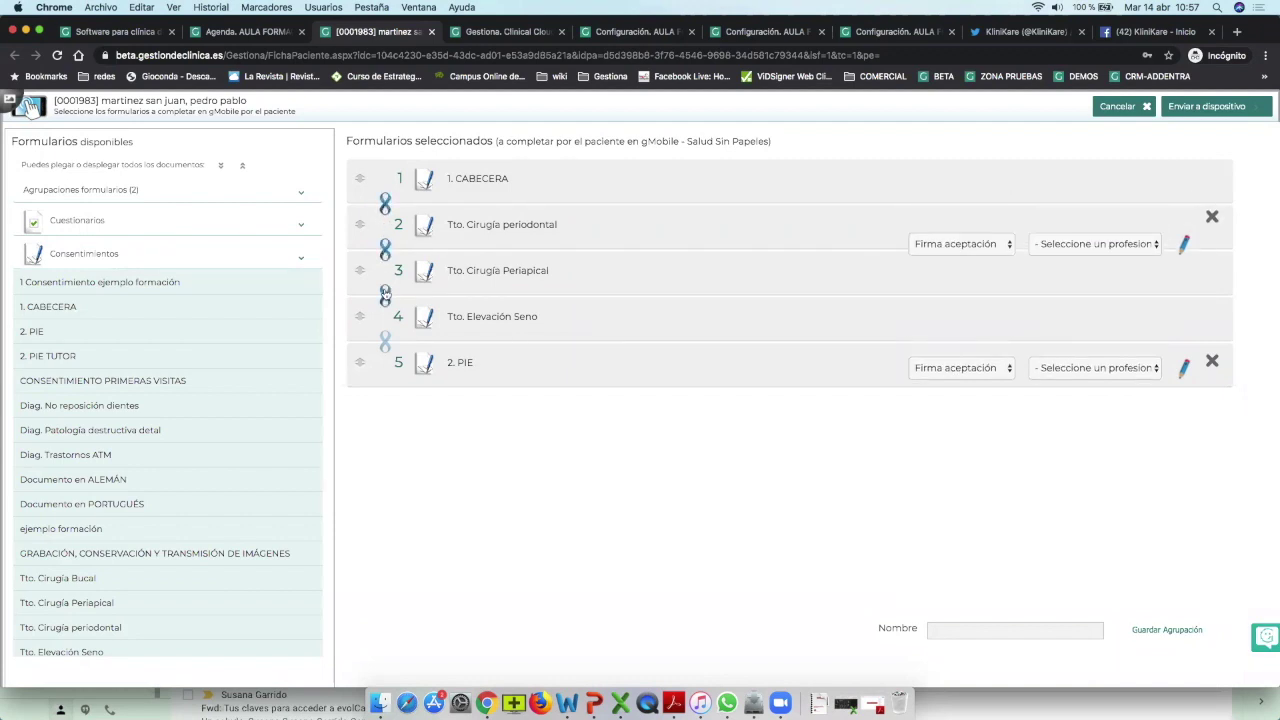
pyautogui.click(384, 343)
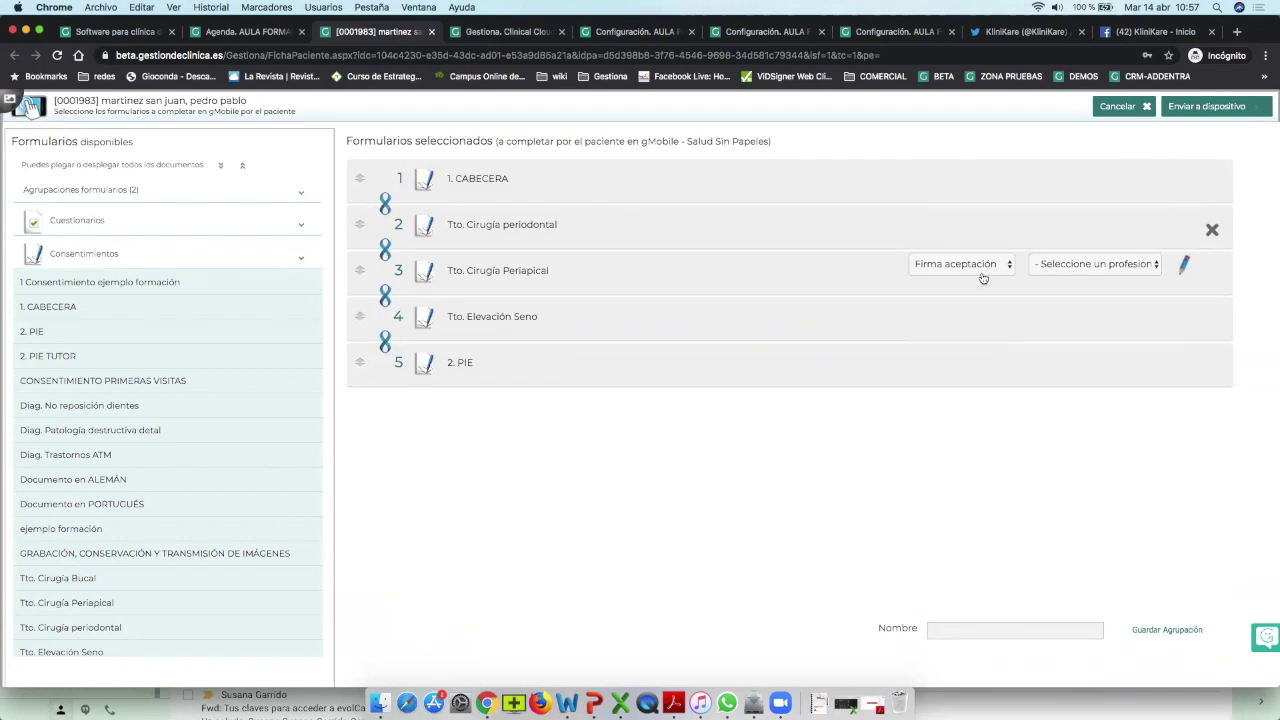
# Assign the clinician as professional for the linked consents and look at the available signature types.
pyautogui.click(1066, 264)
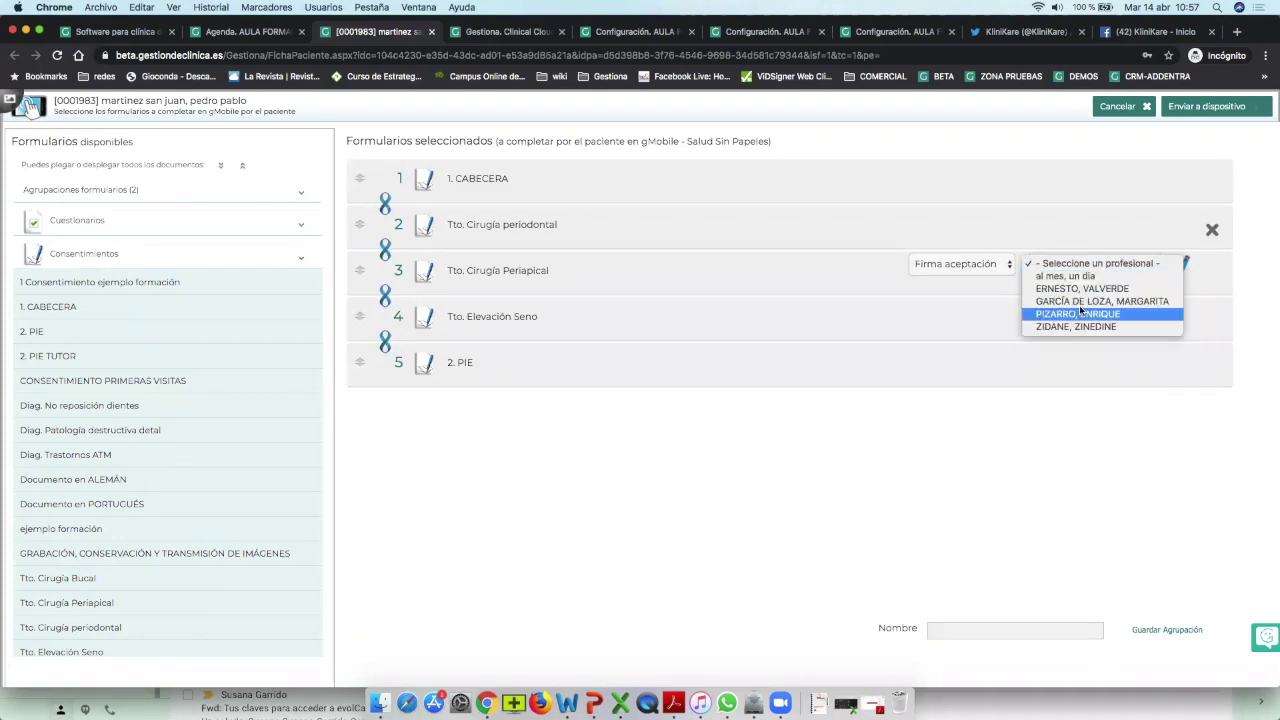
pyautogui.press('Up')
pyautogui.press('Up')
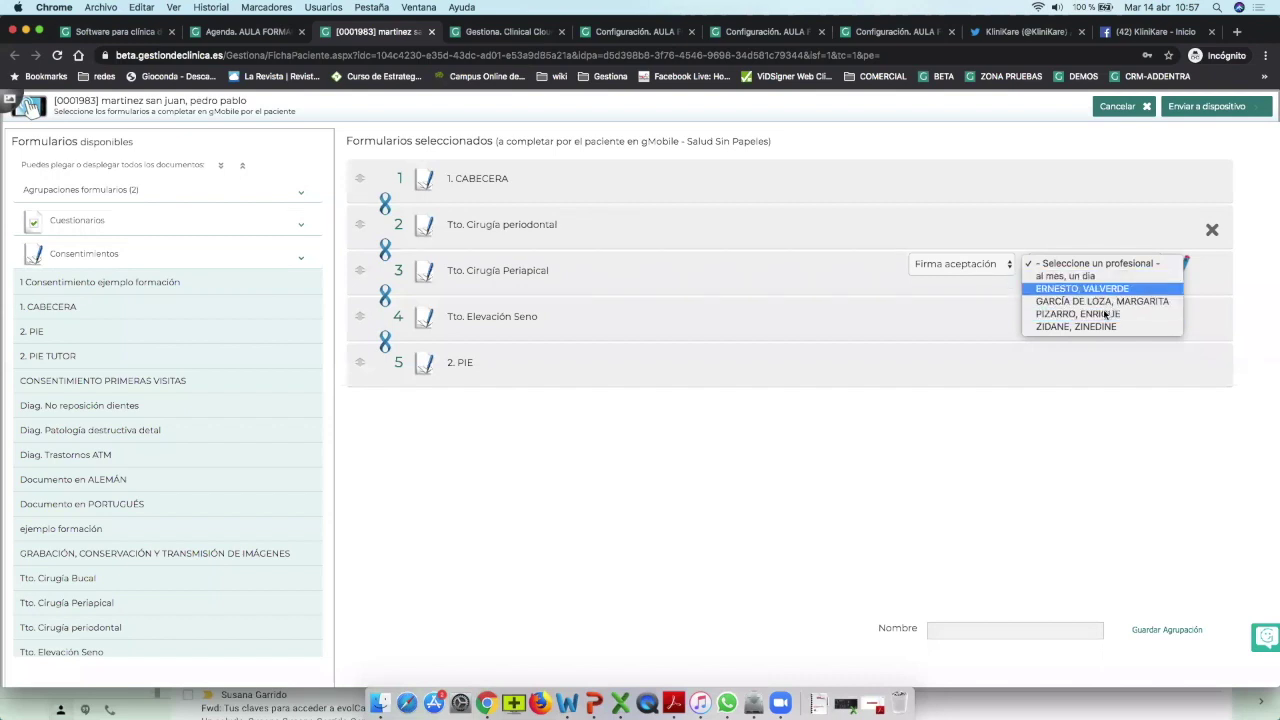
pyautogui.click(1105, 316)
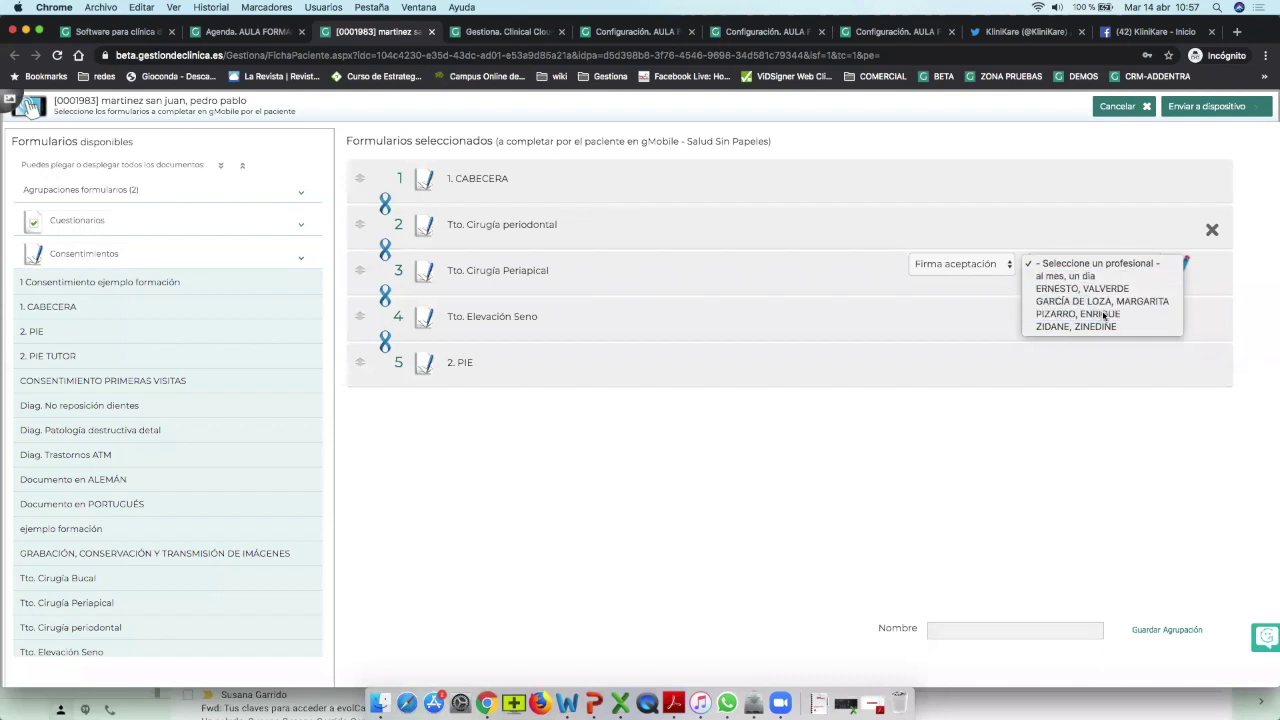
pyautogui.click(966, 268)
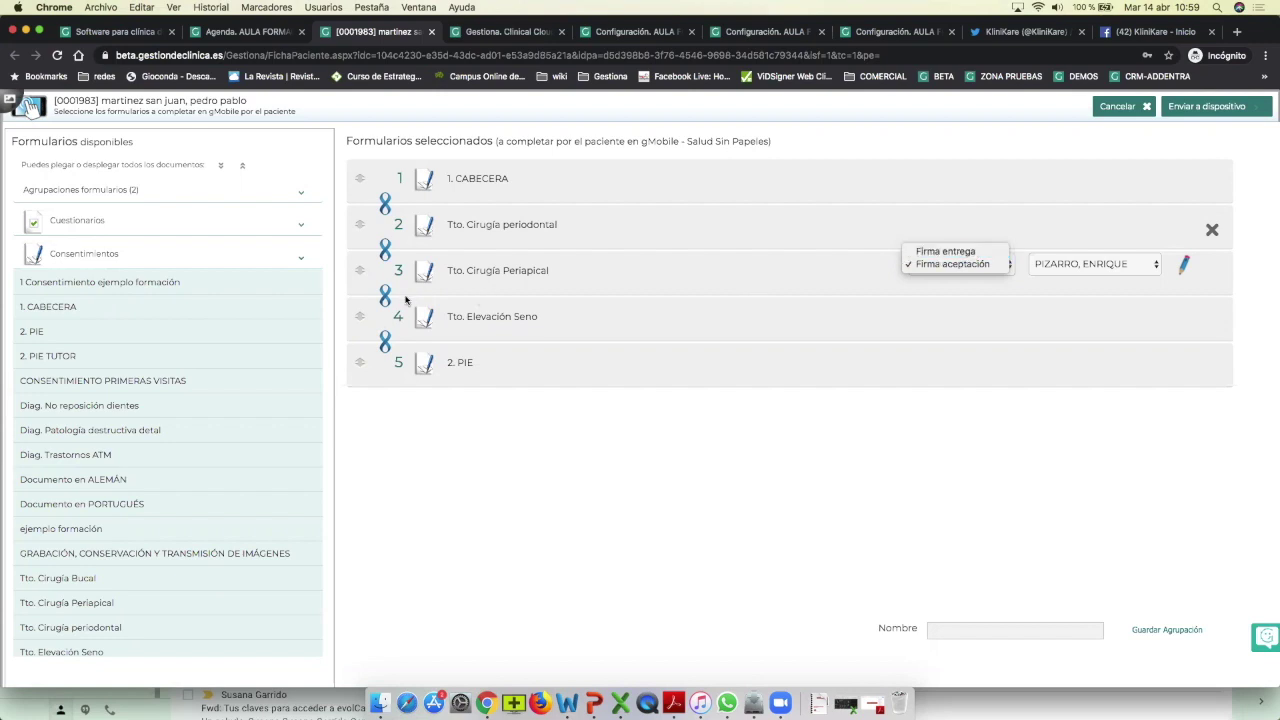
pyautogui.click(196, 253)
# Check the Consentimientos entregados category for the patient and cancel the Salud sin papeles form selection.
pyautogui.click(196, 253)
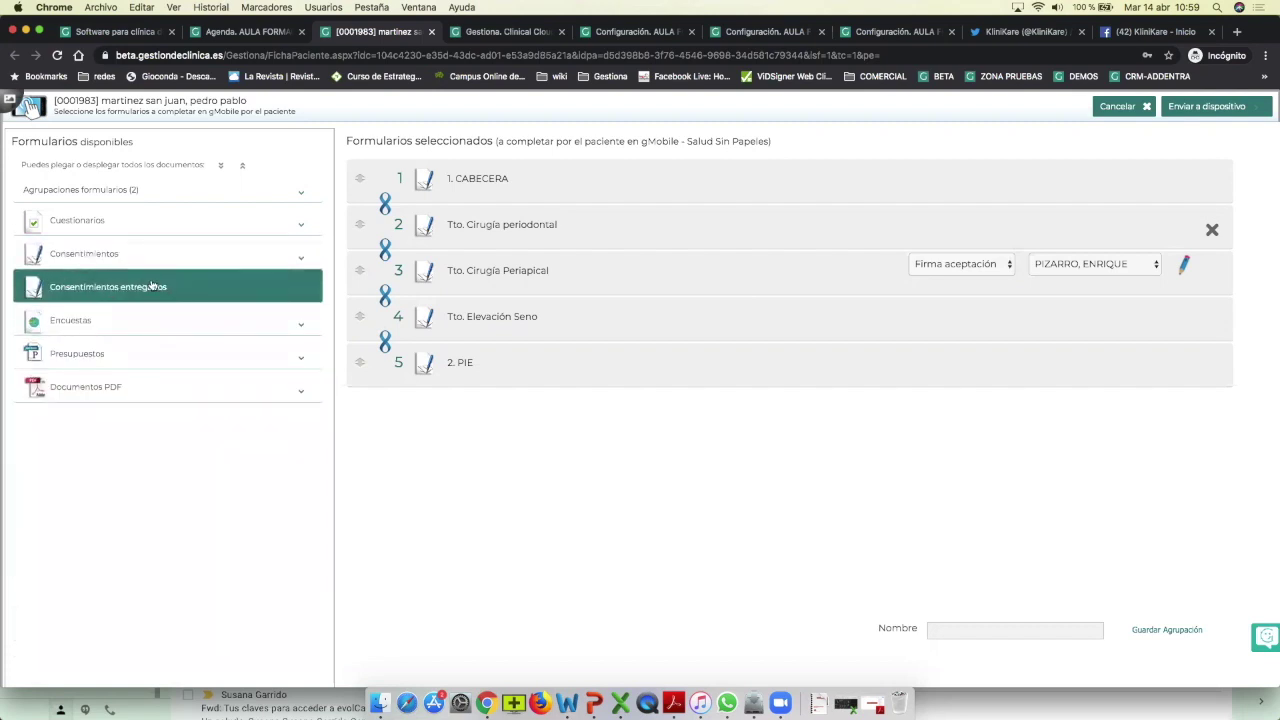
pyautogui.click(170, 287)
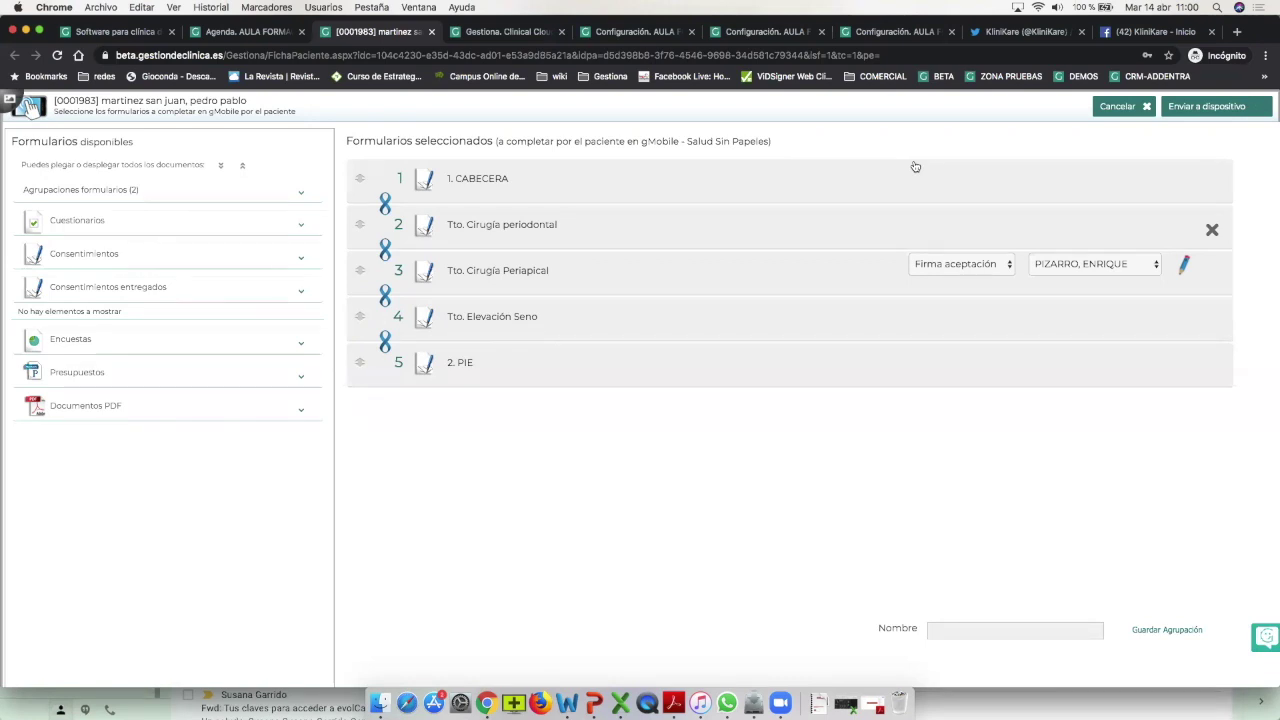
pyautogui.click(1118, 105)
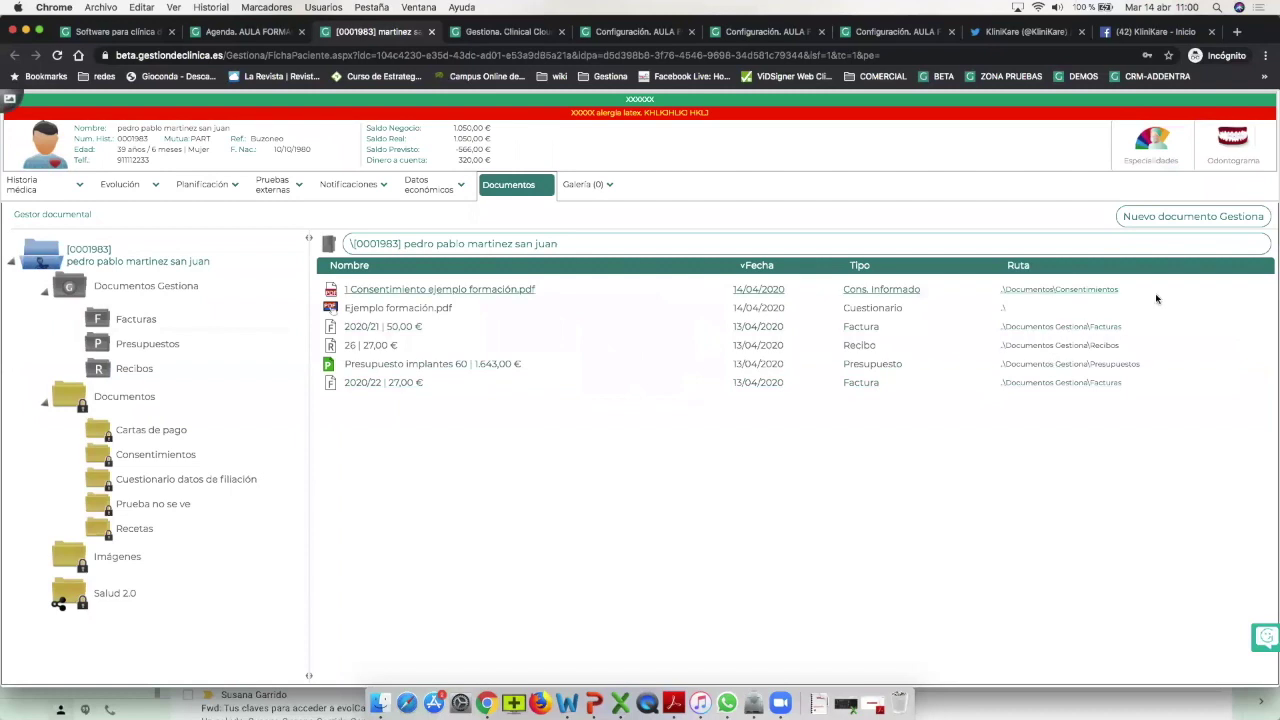
# Start a new informed consent document for the patient and select 1. CABECERA, Documento en ALEMÁN, Tto. Cirugía Bucal and Tto. Elevación Seno.
pyautogui.click(1188, 218)
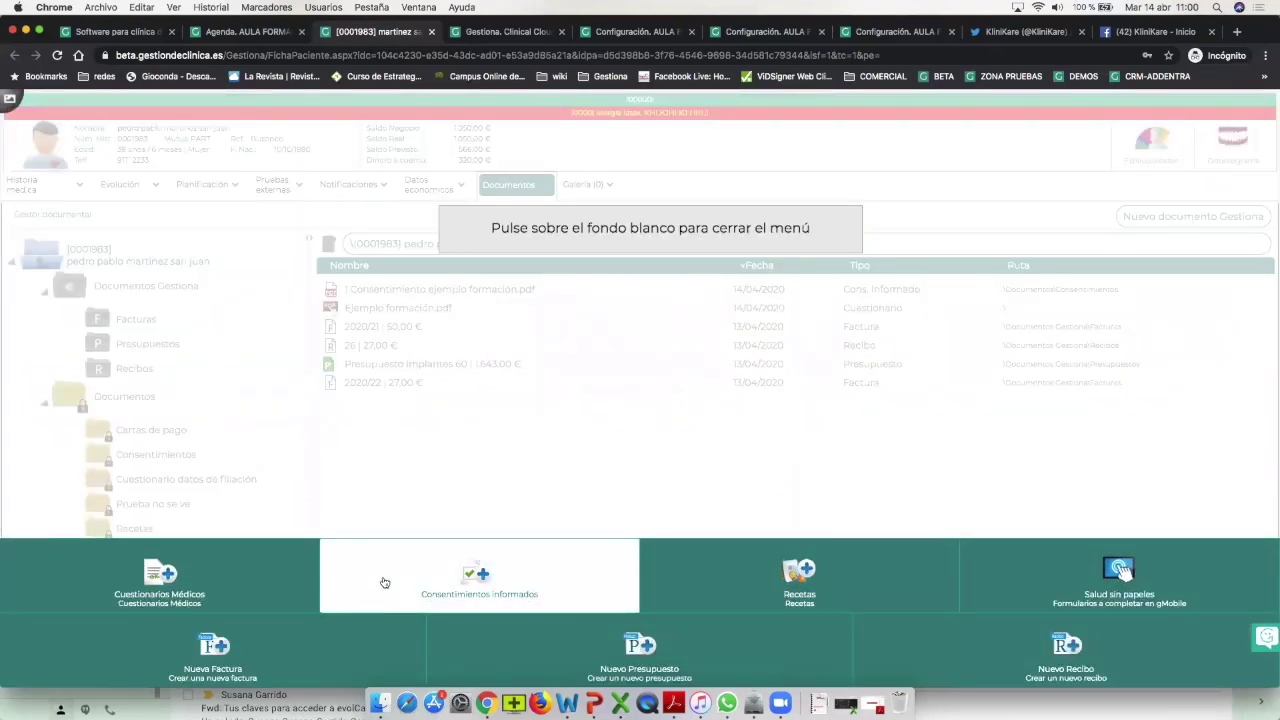
pyautogui.click(385, 583)
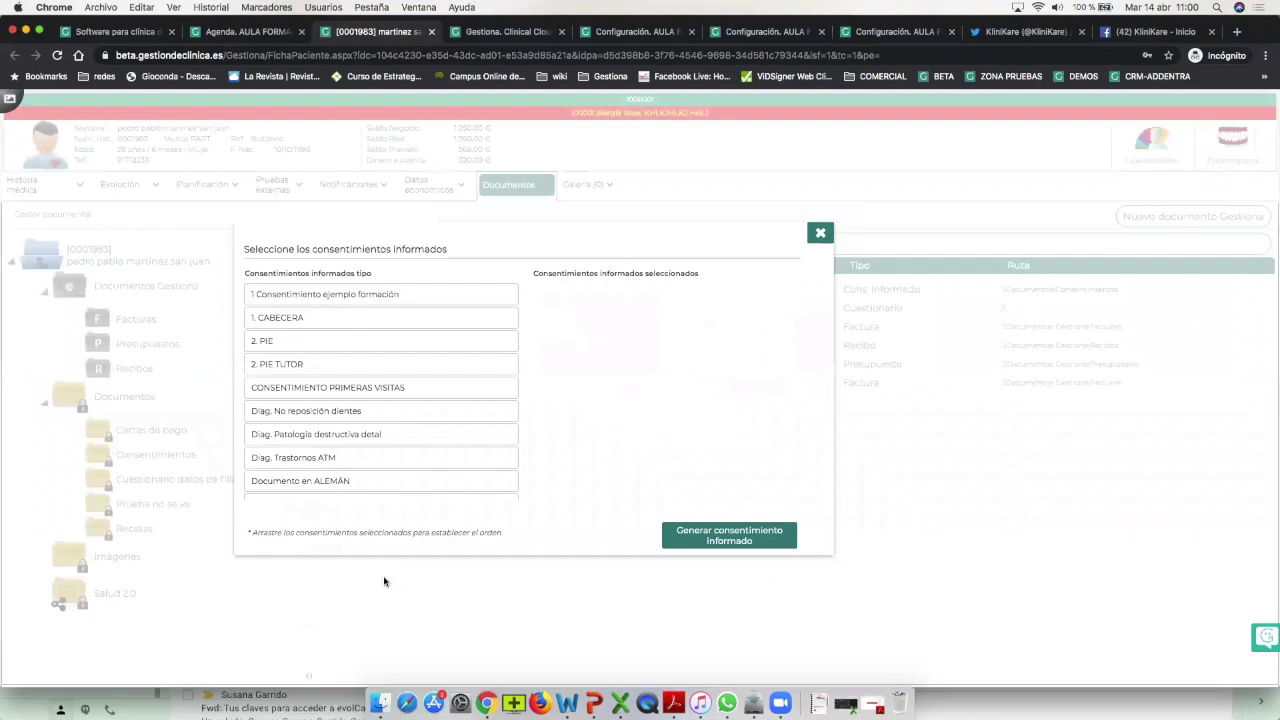
pyautogui.click(325, 319)
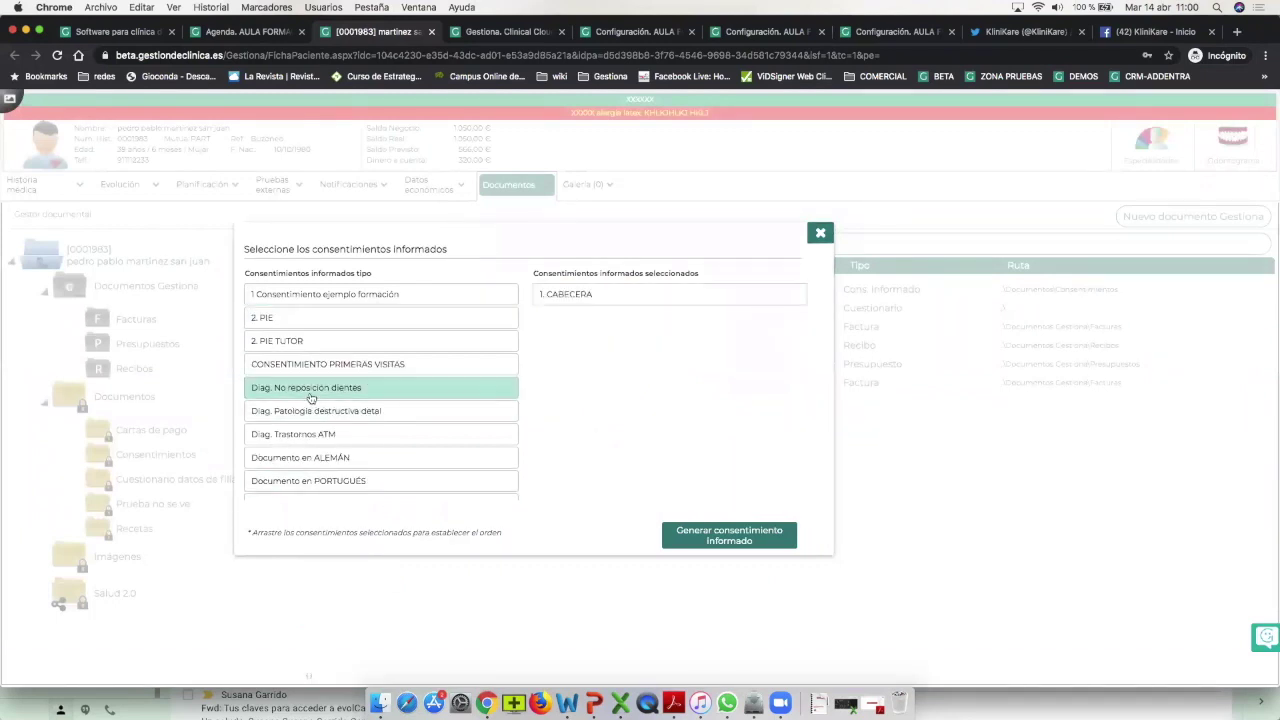
pyautogui.click(308, 457)
pyautogui.scroll(-1, 310, 450)
pyautogui.click(312, 447)
pyautogui.click(316, 494)
# Add 2. PIE, remove Documento en ALEMÁN from the selected consents, and generate the combined informed consent.
pyautogui.scroll(5, 322, 330)
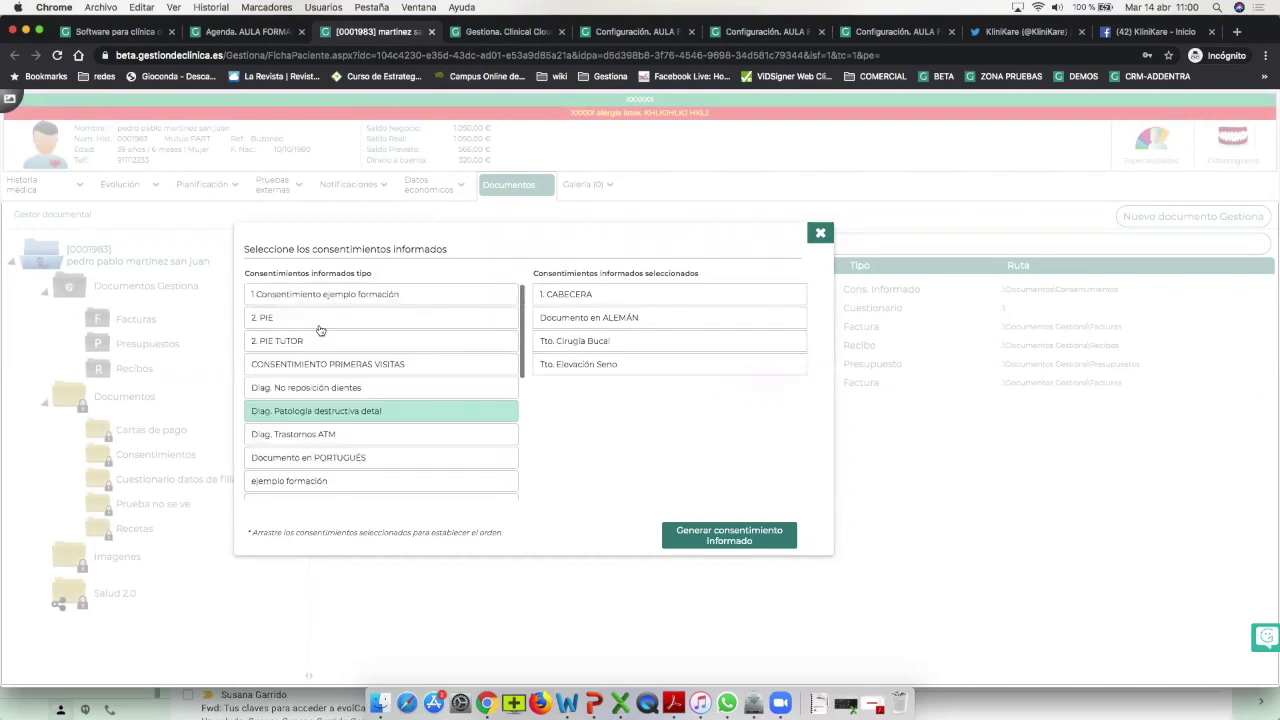
pyautogui.click(273, 317)
pyautogui.click(553, 318)
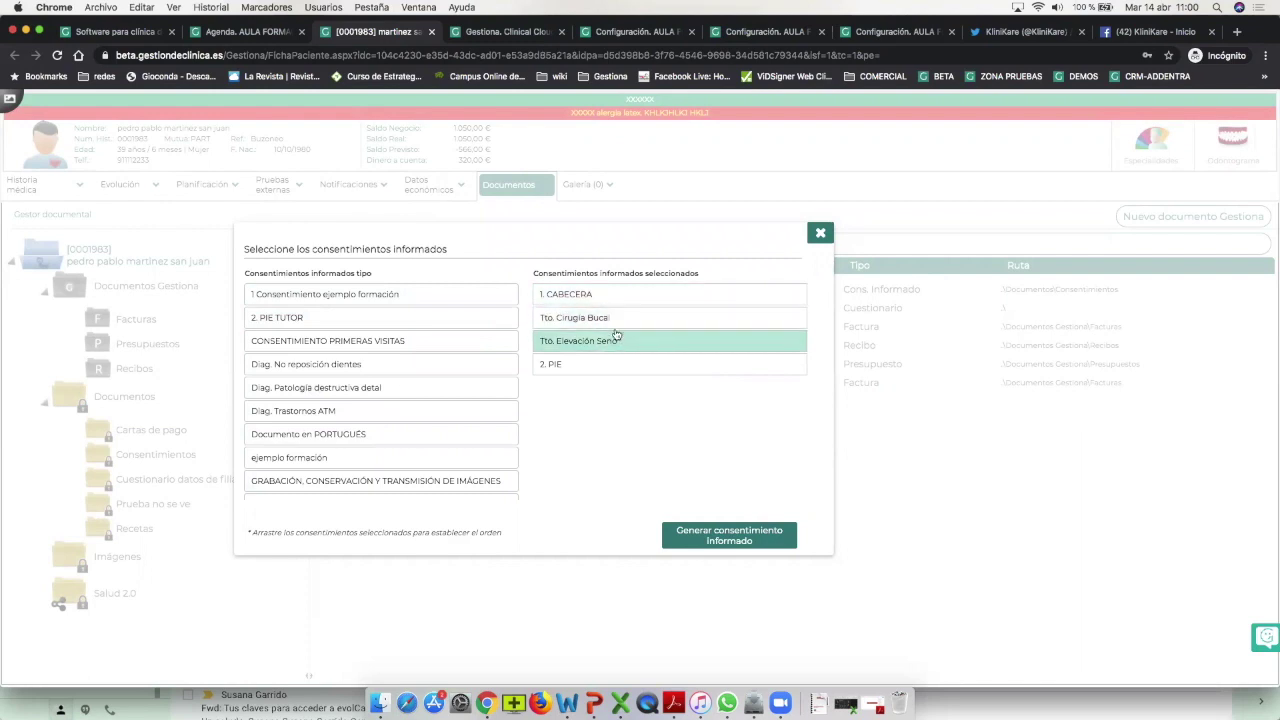
pyautogui.click(731, 541)
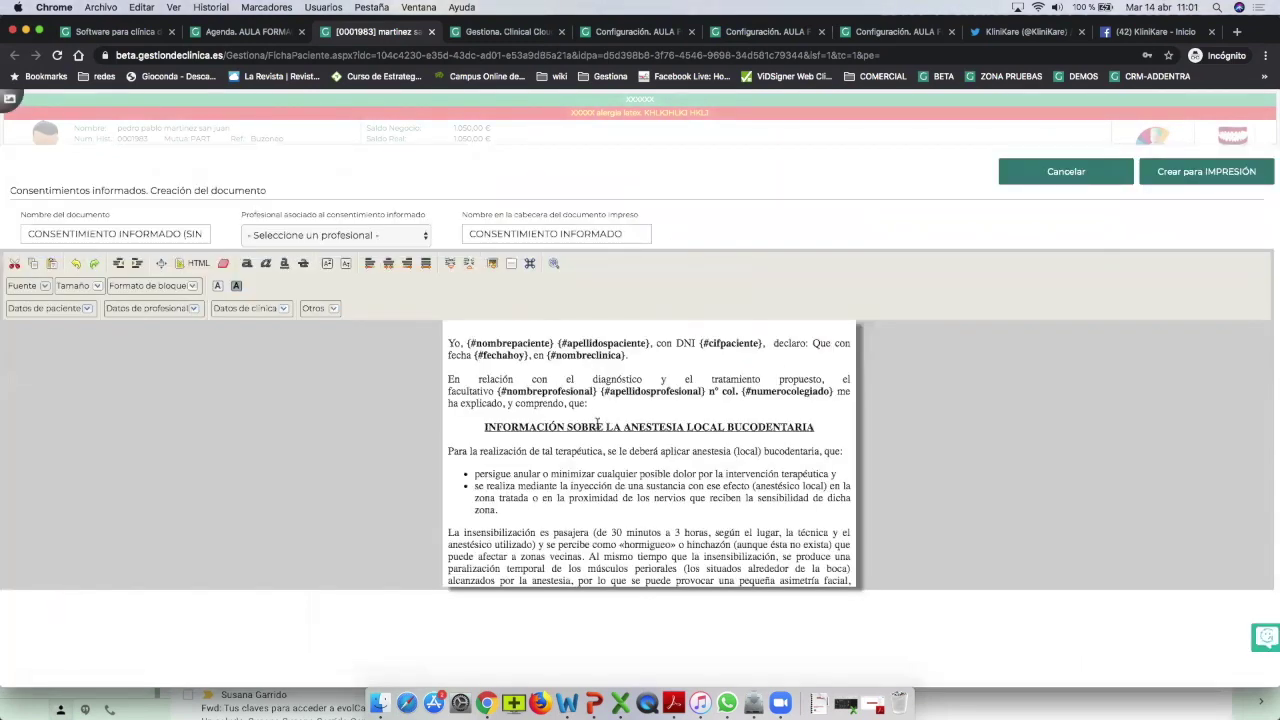
# Examine the data fields in the combined consent's opening paragraphs and in its closing date and signature lines.
pyautogui.moveTo(449, 340); pyautogui.dragTo(641, 400)
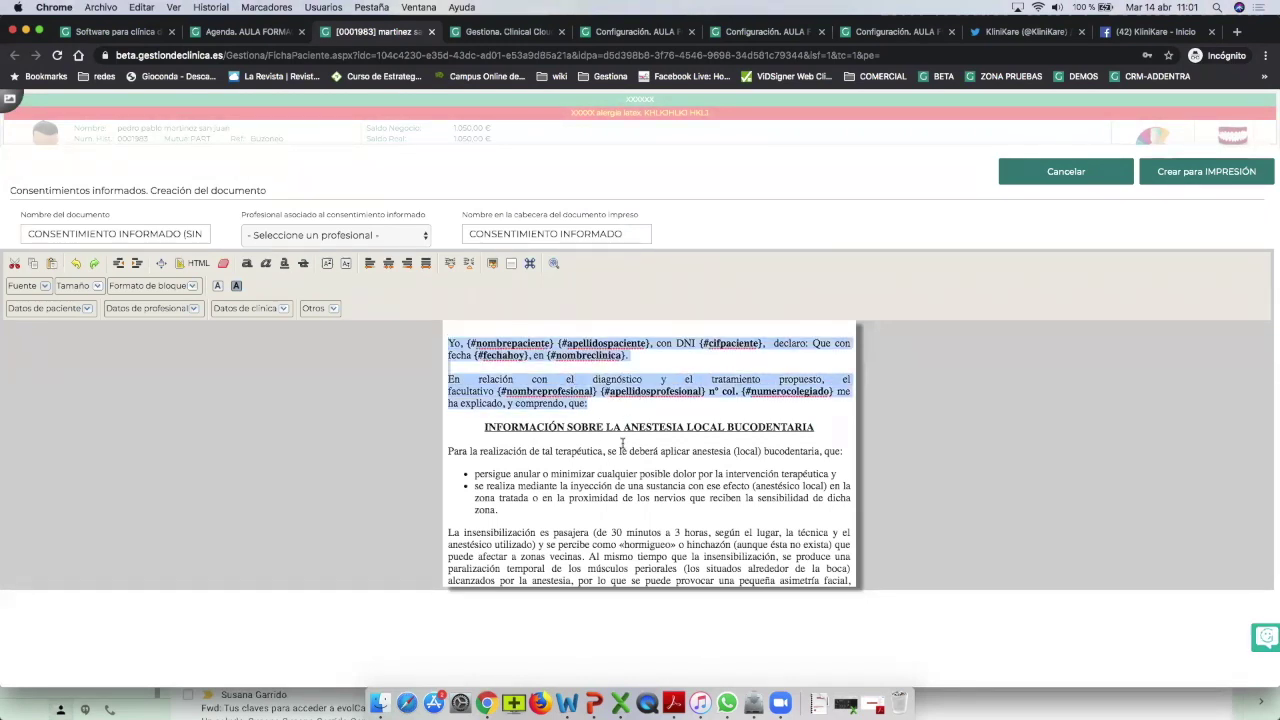
pyautogui.scroll(-10, 622, 443)
pyautogui.scroll(-15, 622, 443)
pyautogui.scroll(-15, 622, 443)
pyautogui.scroll(-15, 622, 444)
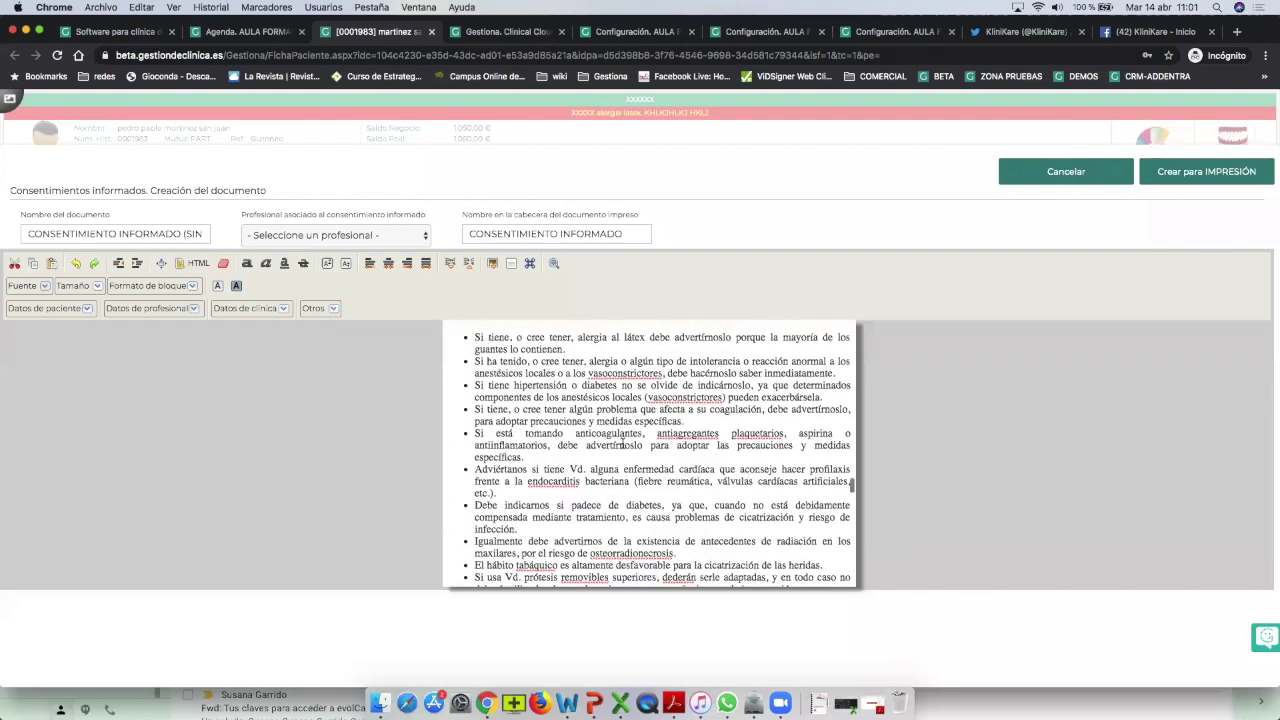
pyautogui.scroll(-10, 622, 441)
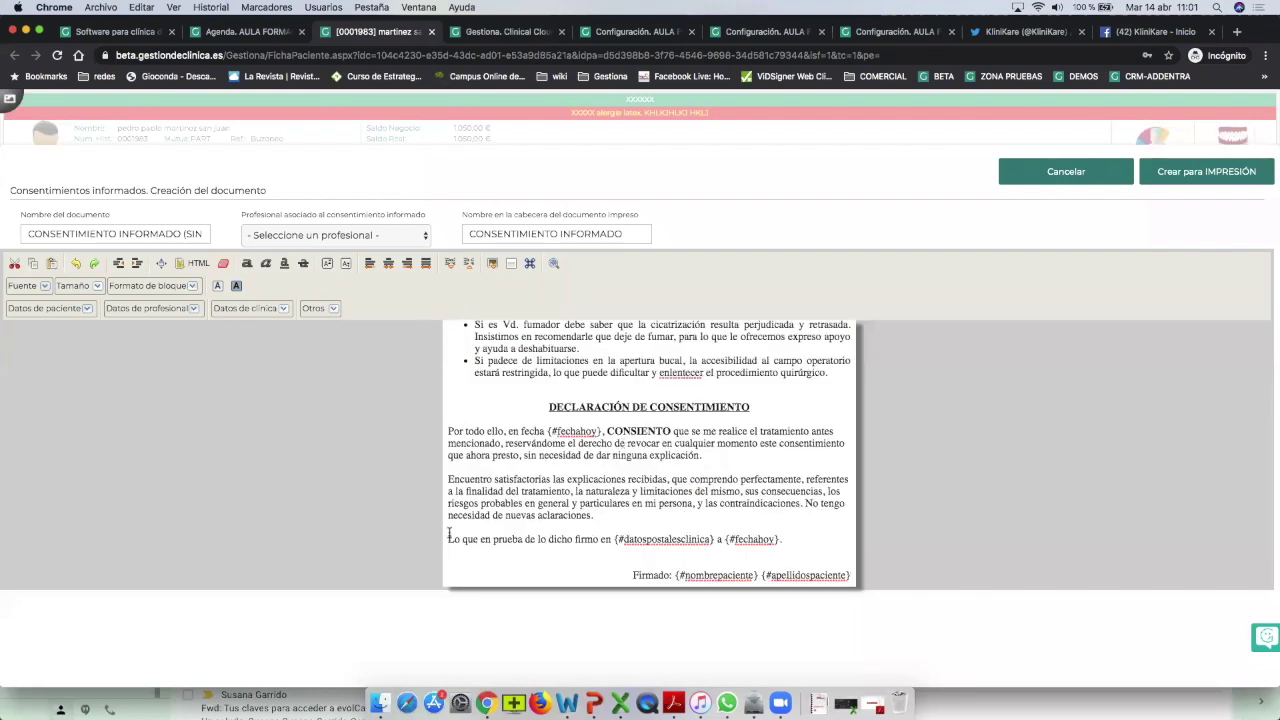
pyautogui.moveTo(449, 539); pyautogui.dragTo(691, 581)
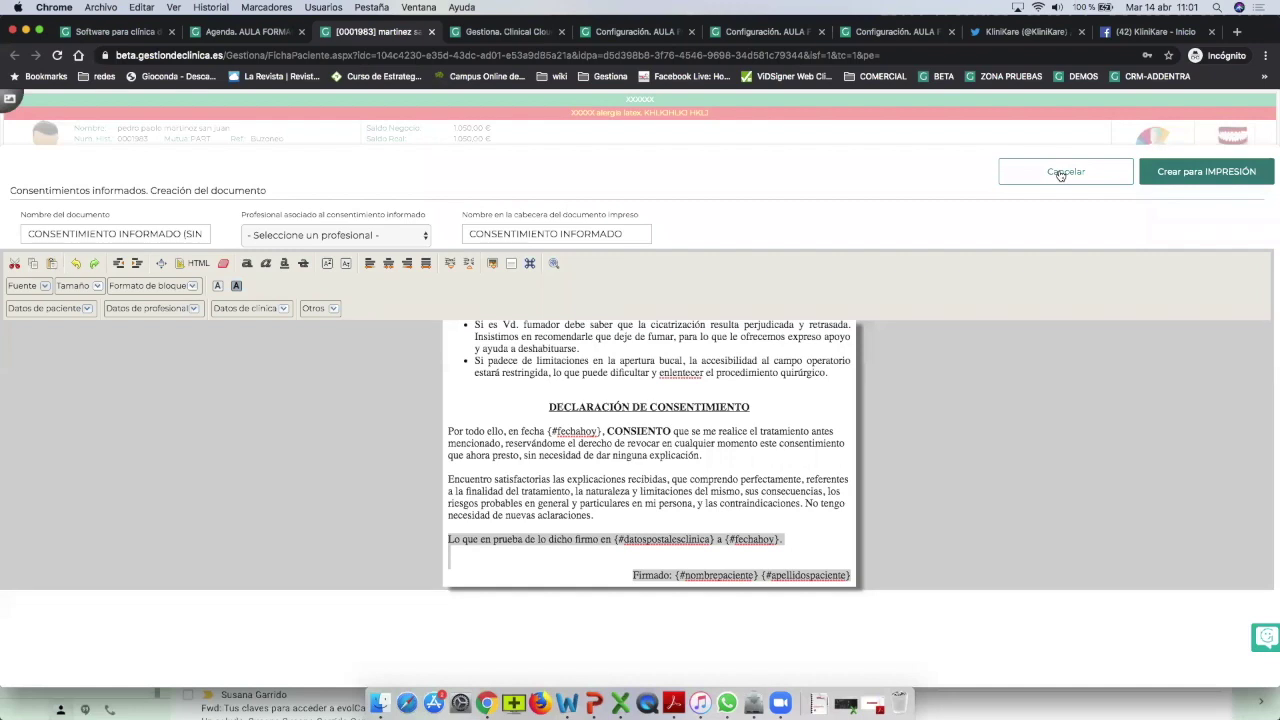
# Create the combined consent for printing and review its PDF through to the signature block, closing it when done.
pyautogui.click(1195, 180)
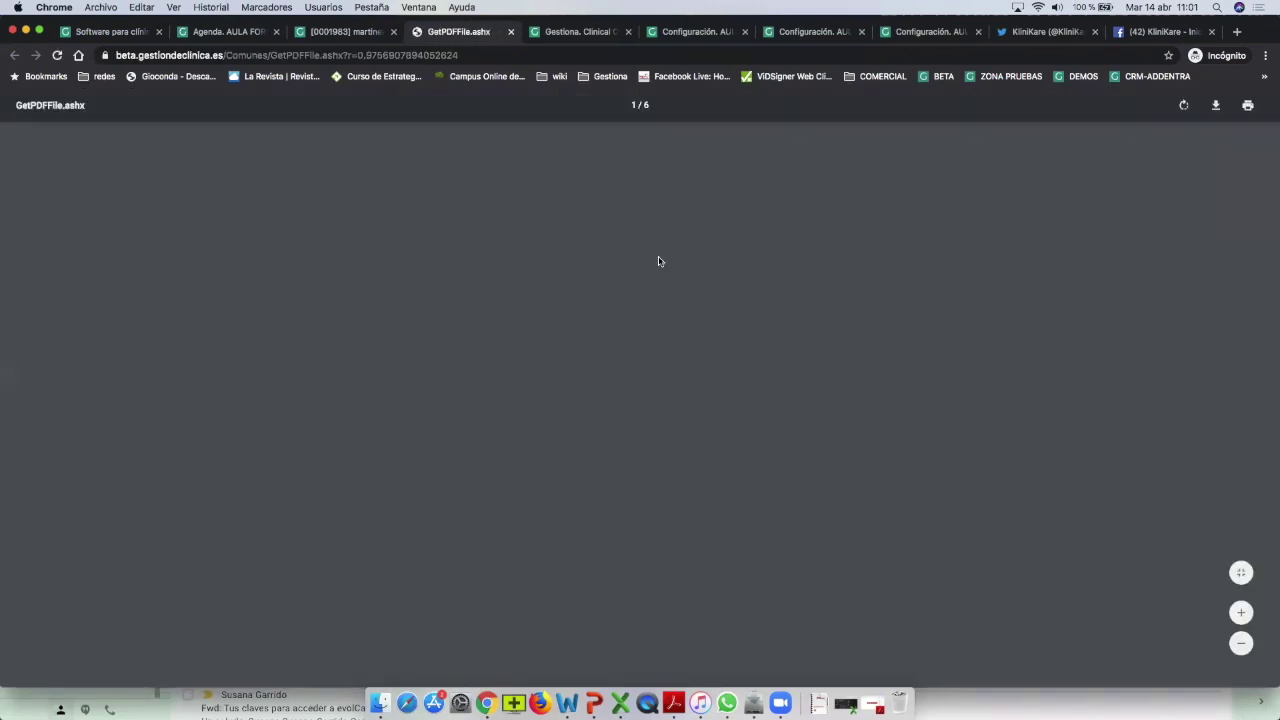
pyautogui.scroll(-3, 610, 380)
pyautogui.scroll(-10, 610, 380)
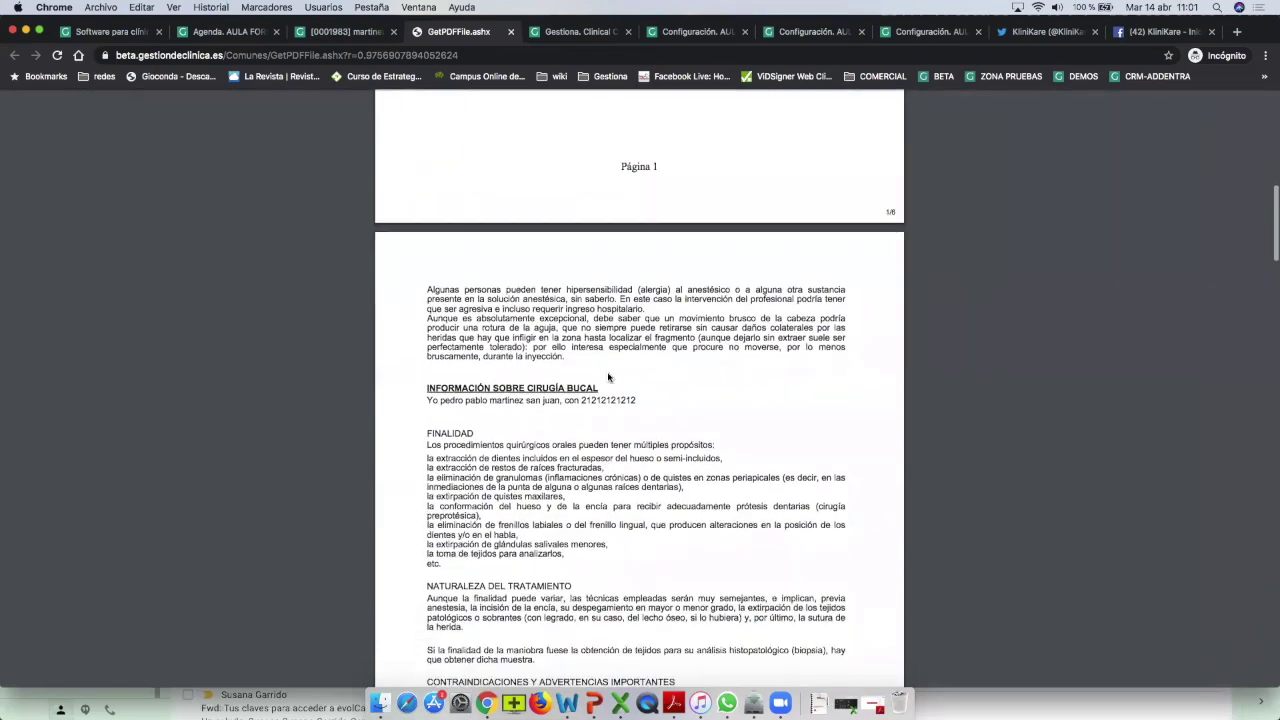
pyautogui.scroll(-7, 608, 377)
pyautogui.scroll(-20, 608, 377)
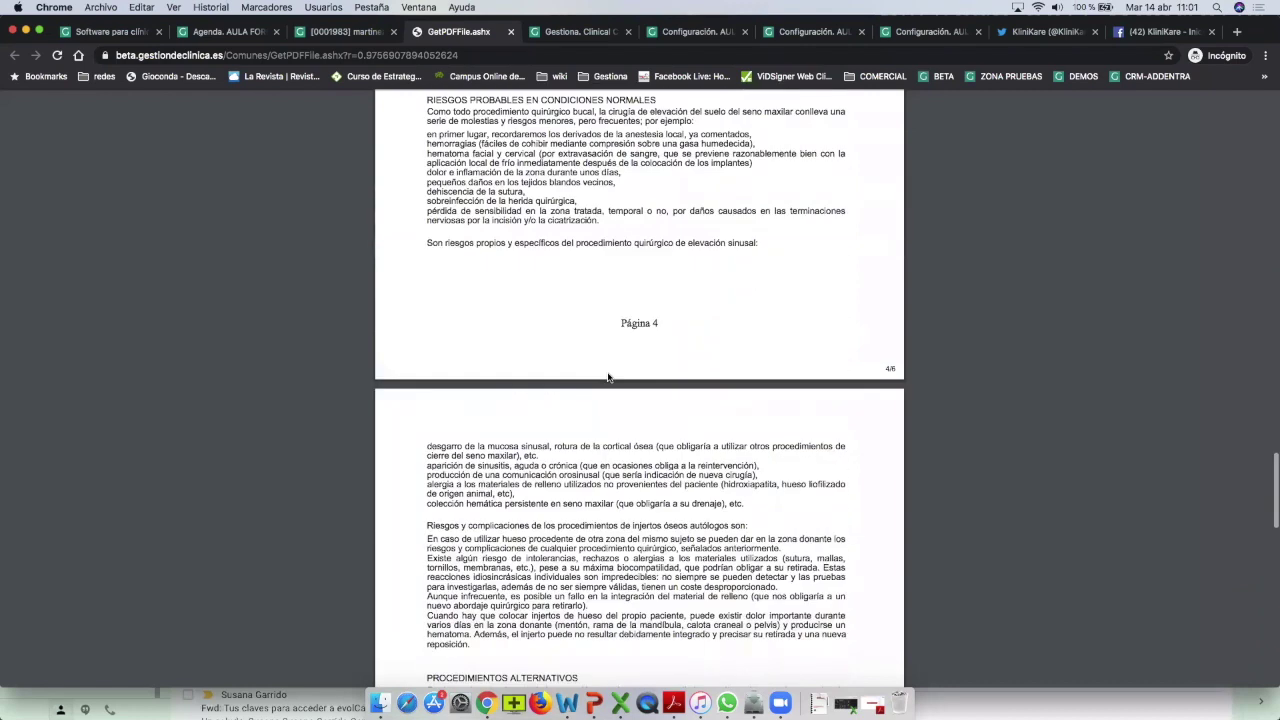
pyautogui.scroll(-20, 606, 374)
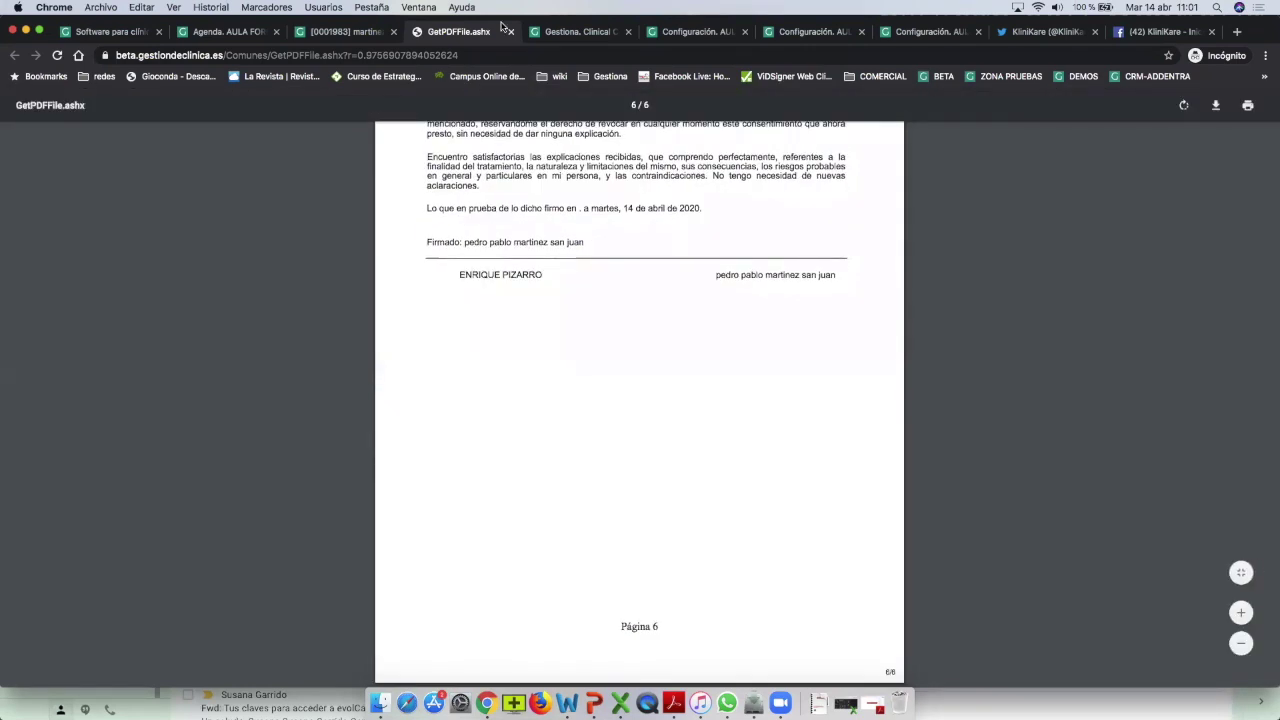
pyautogui.click(508, 31)
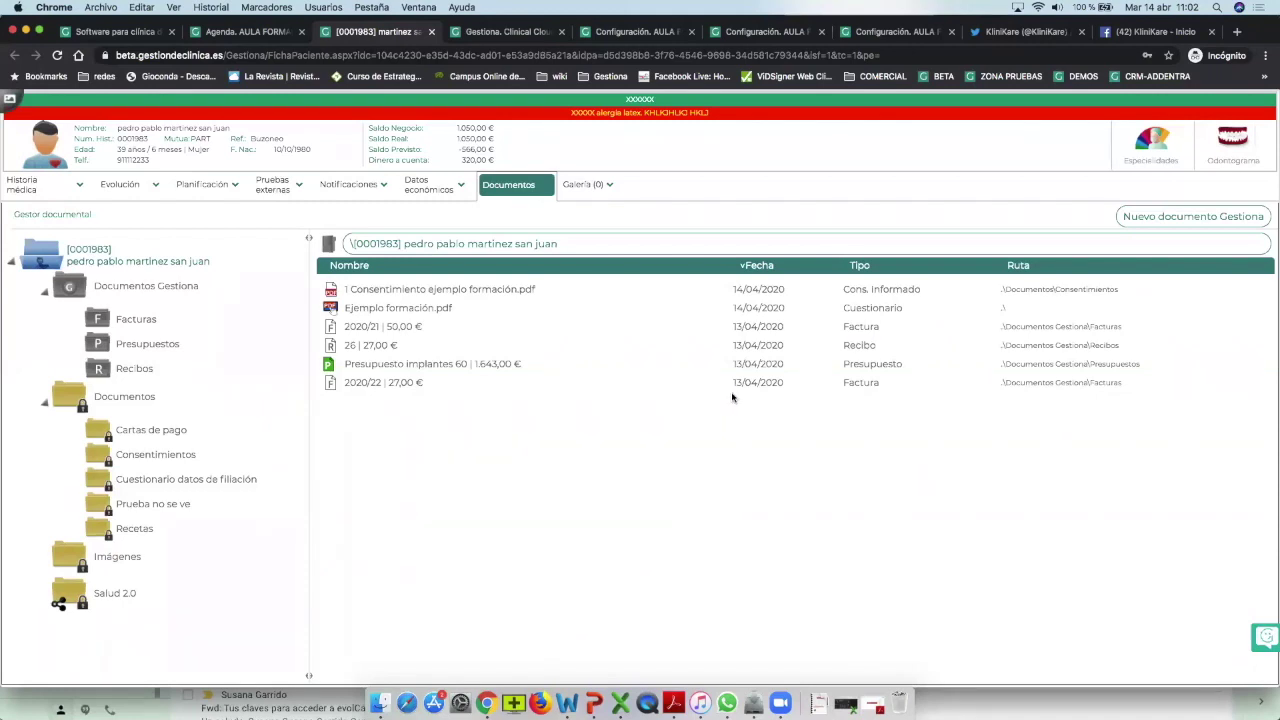
# Switch to the Programa Gestión Clínica channel on YouTube and view its uploaded videos.
pyautogui.click(998, 33)
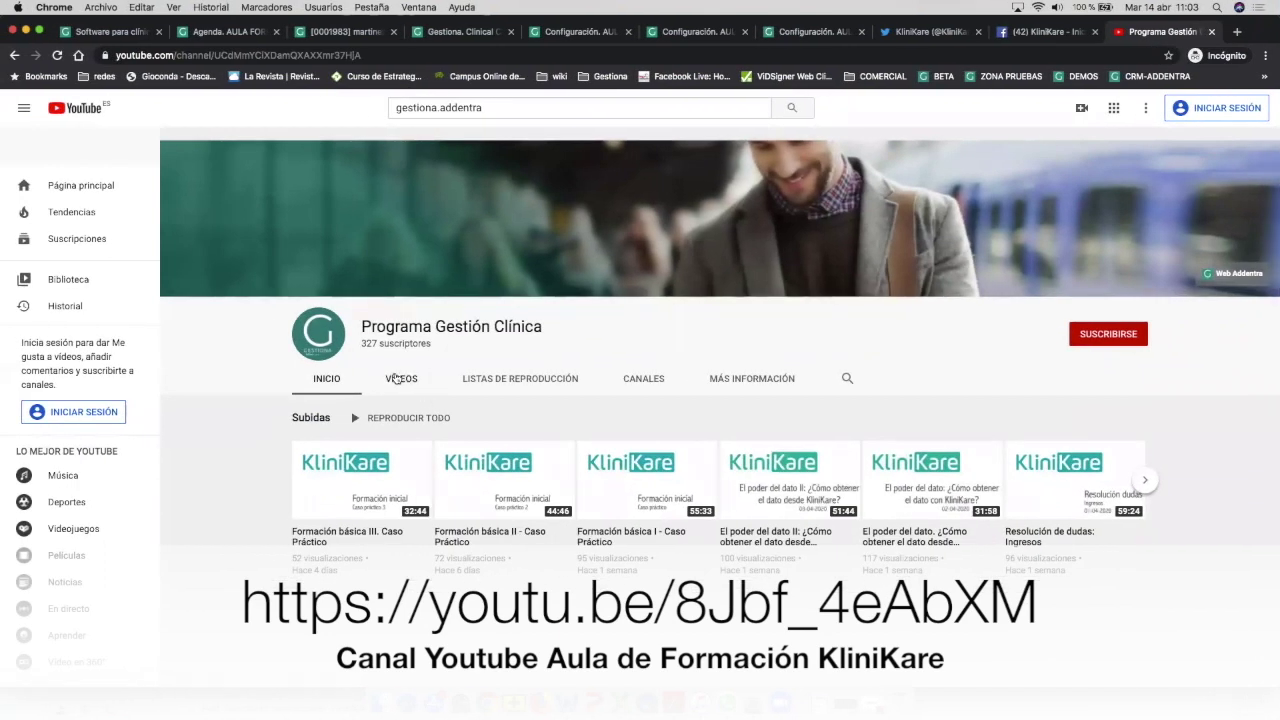
pyautogui.click(399, 378)
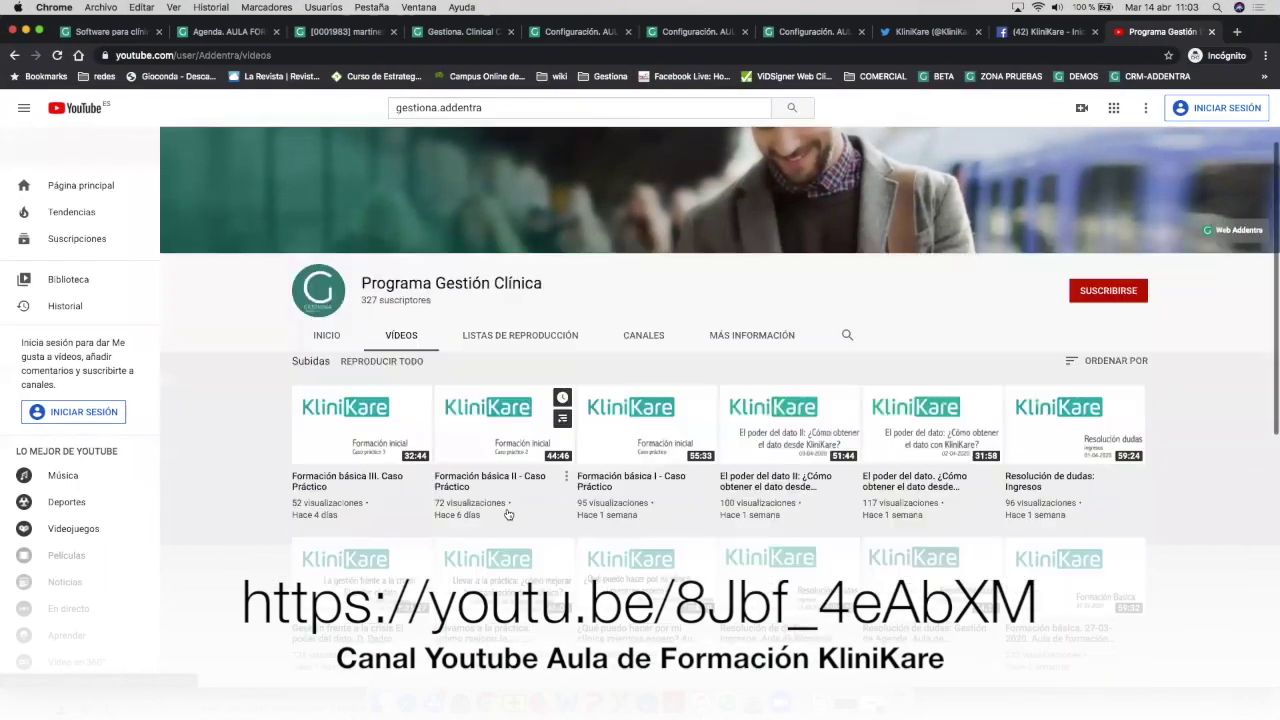
# Browse the channel's uploaded KliniKare training videos down to the older Gestiona tutorials, and return to the channel header.
pyautogui.scroll(-5, 508, 514)
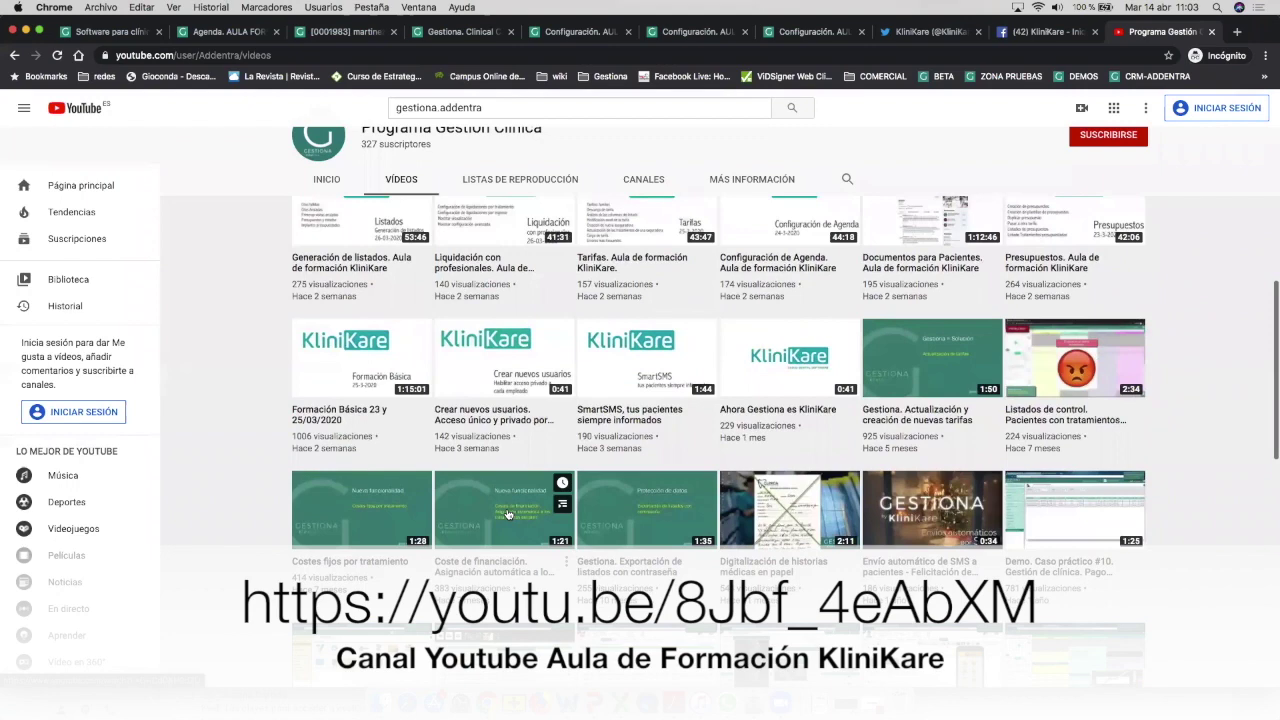
pyautogui.scroll(6, 508, 514)
pyautogui.scroll(-3, 508, 514)
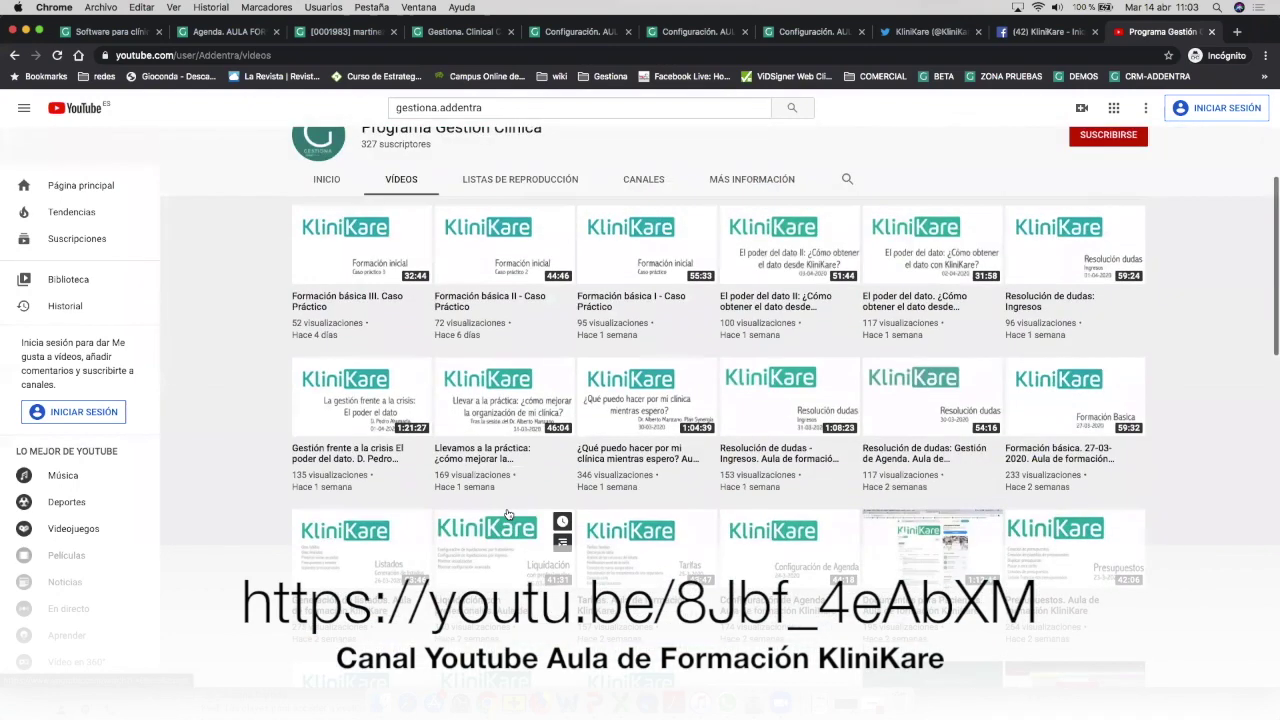
pyautogui.scroll(-3, 541, 408)
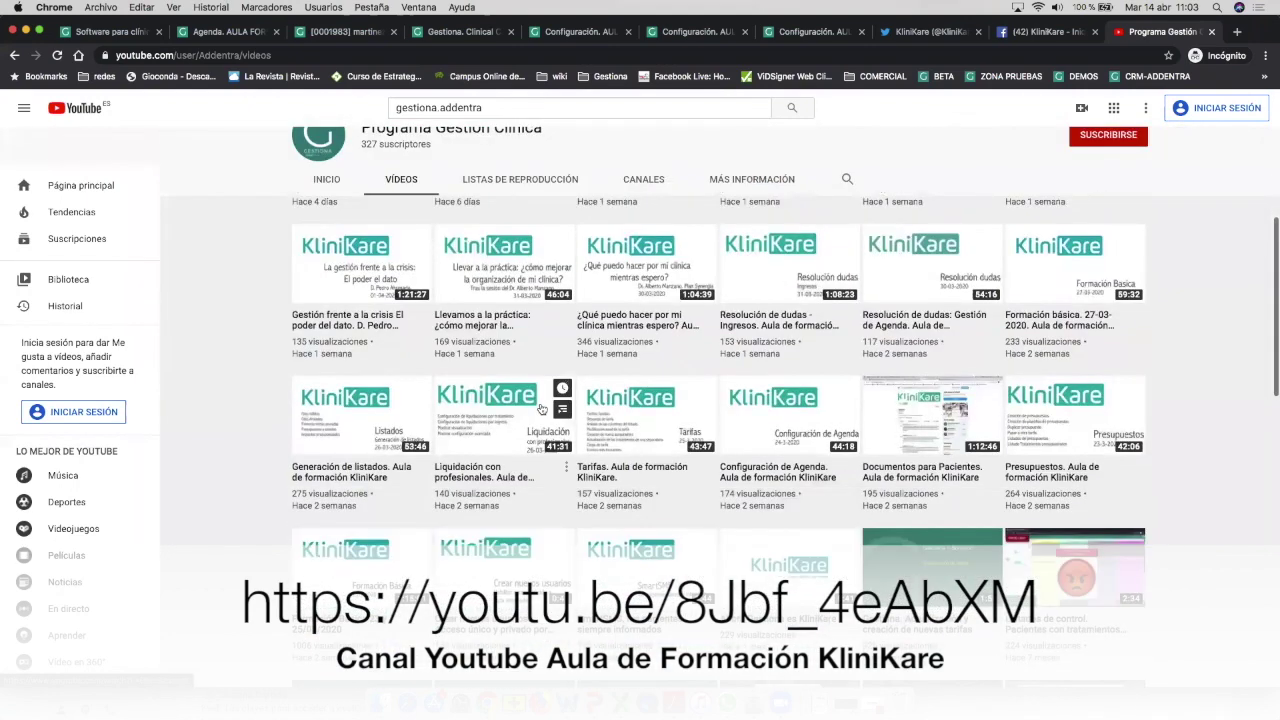
pyautogui.scroll(-3, 541, 408)
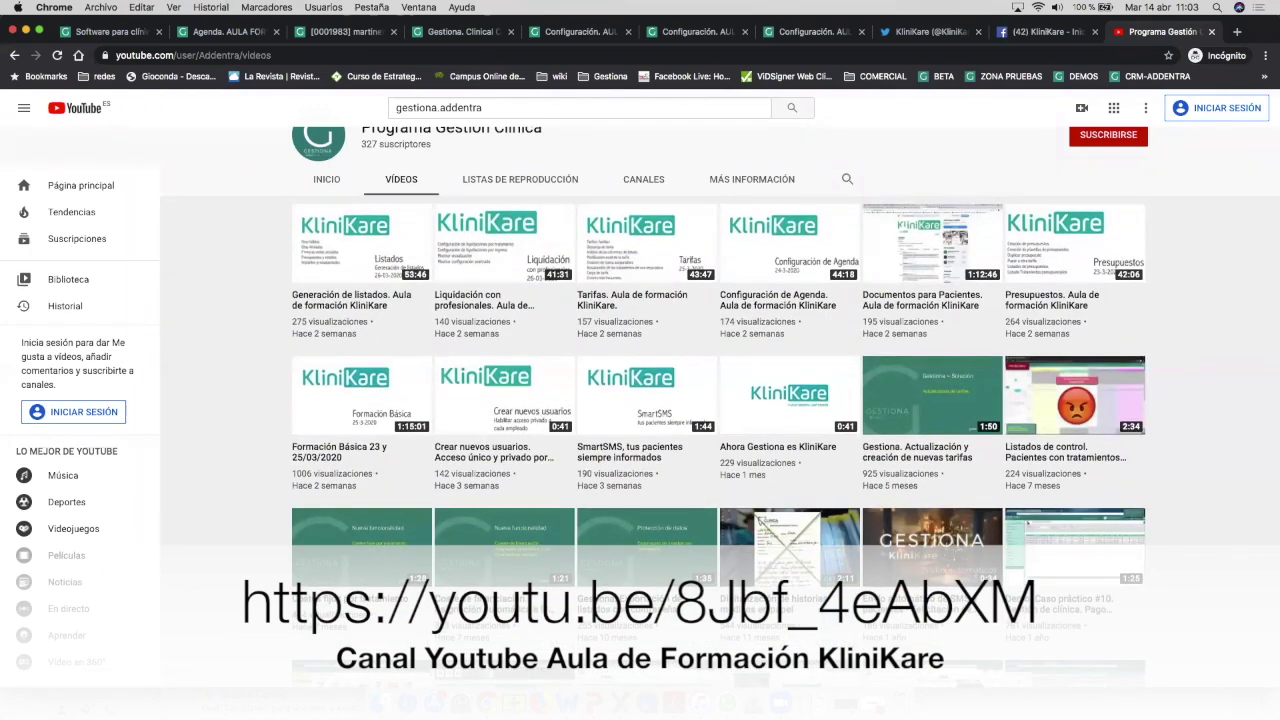
pyautogui.scroll(10, 620, 306)
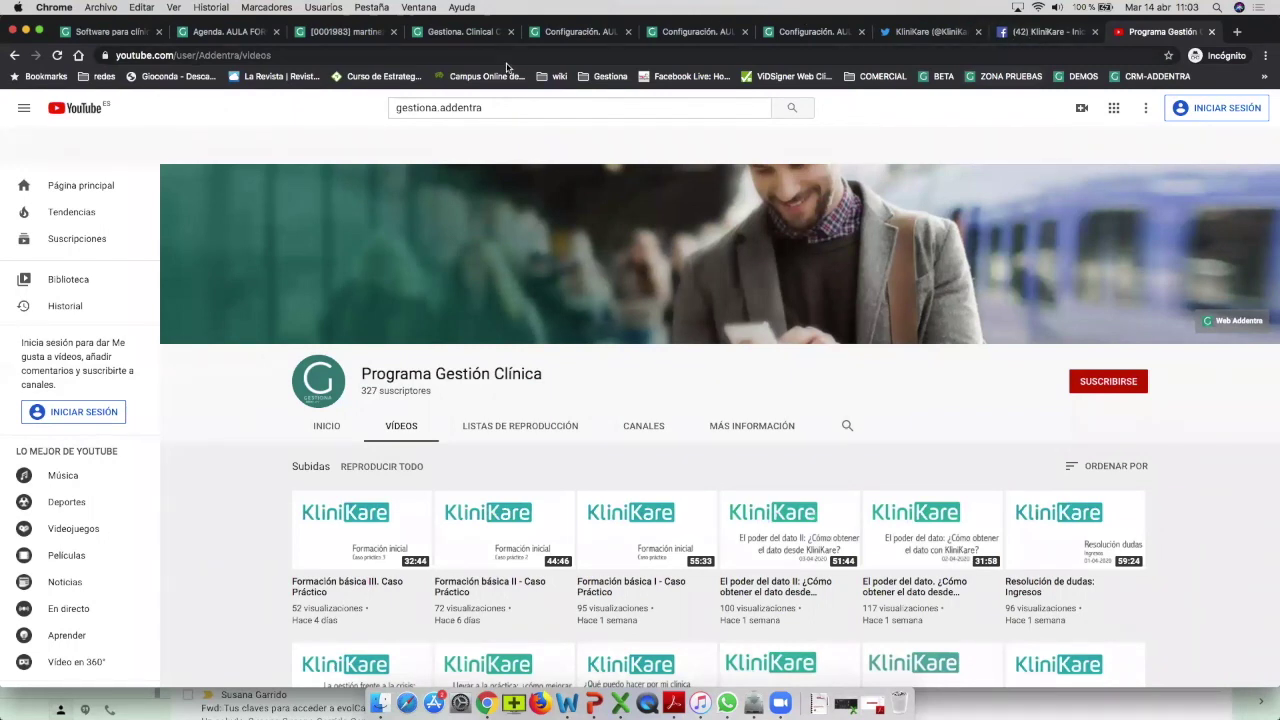
# View KliniKare's Facebook page and Twitter profile, and switch back to the Gestiona configuration page.
pyautogui.click(1030, 40)
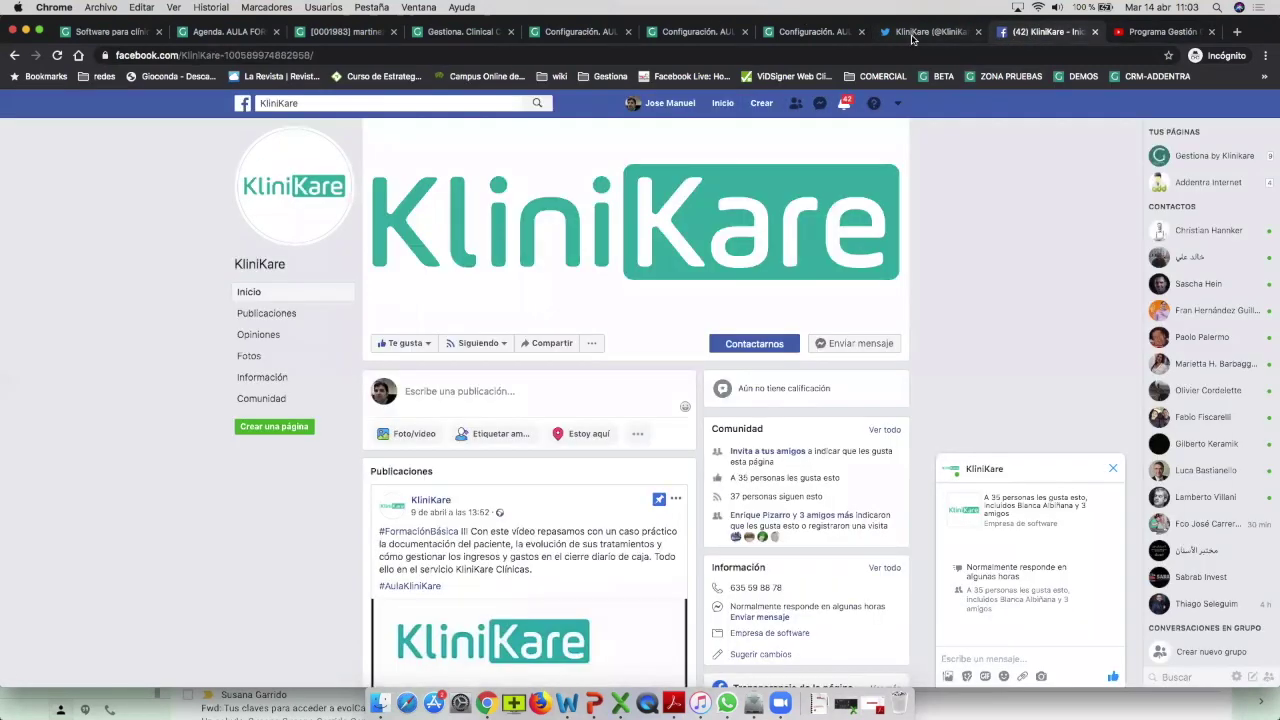
pyautogui.click(912, 38)
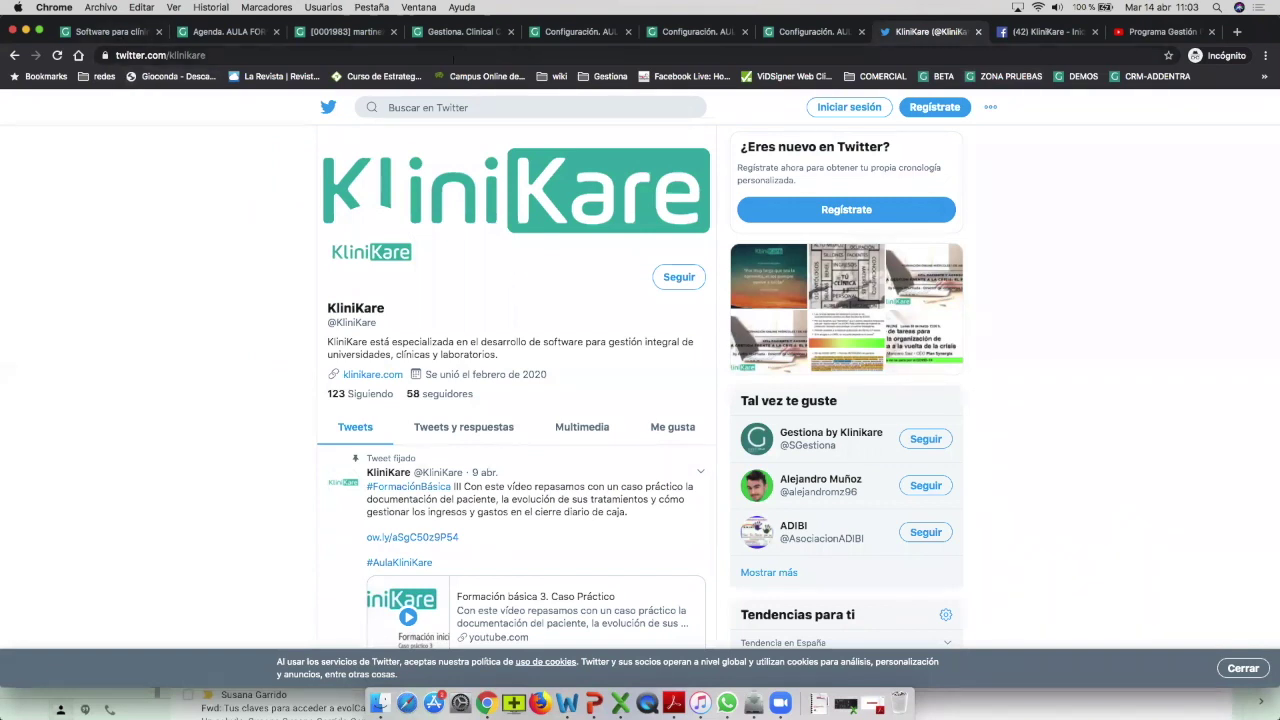
pyautogui.click(569, 40)
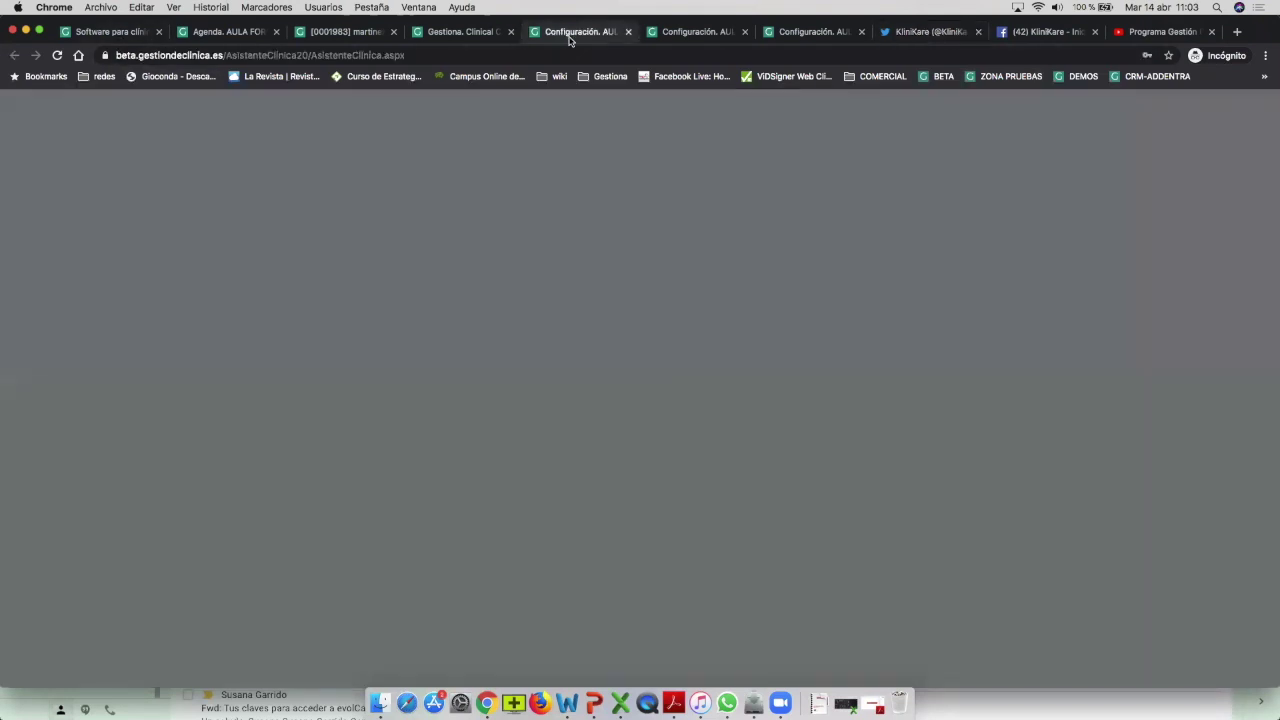